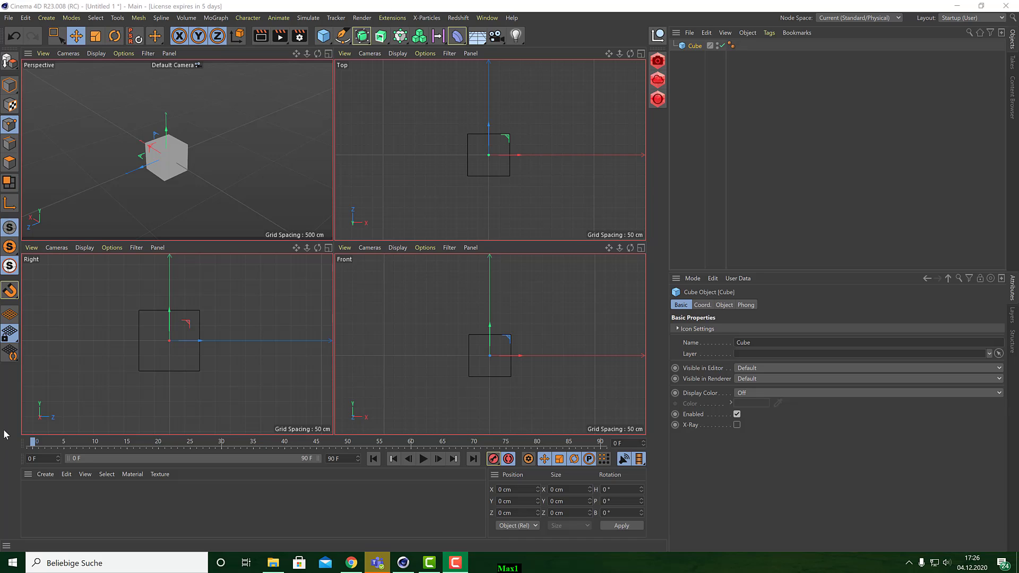
- Turn off automatic keyframing for the scene
{"action": "left_click", "coordinate": [493, 459]}
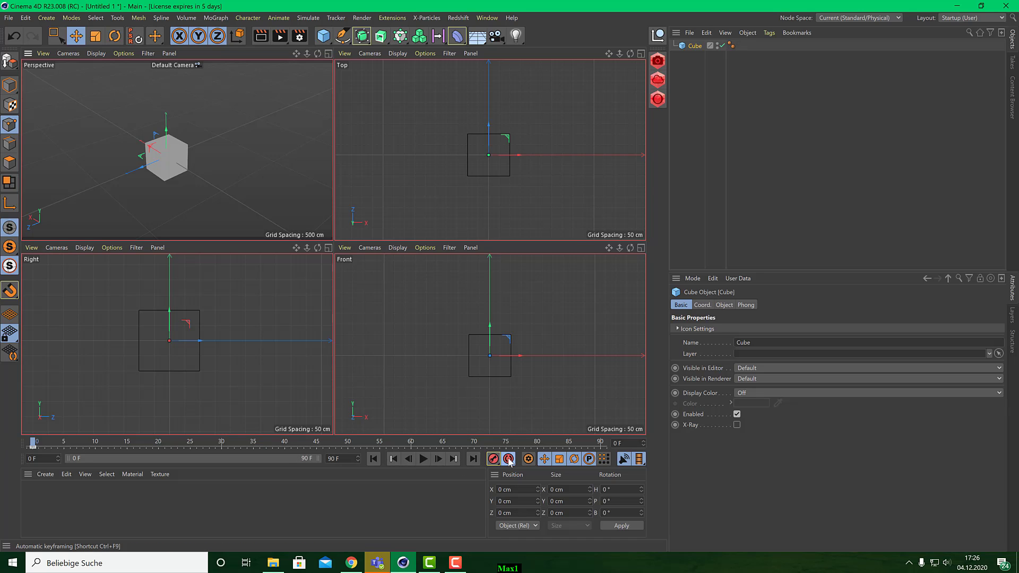
{"action": "left_click", "coordinate": [508, 459]}
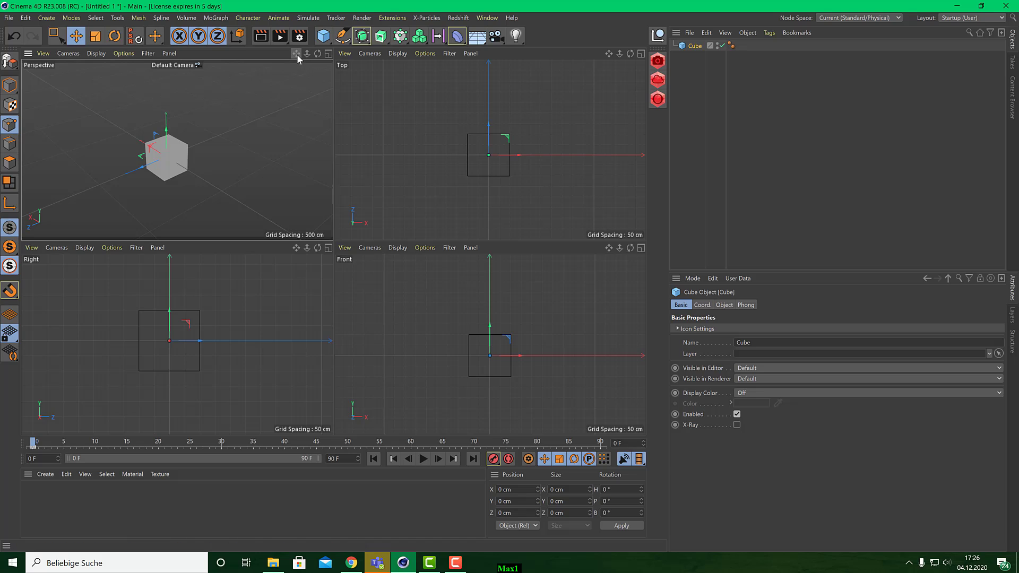
- Examine the cube in the perspective, top, right and front views, maximizing single views and returning to the four-view layout
{"action": "left_click_drag", "start_coordinate": [297, 54], "coordinate": [318, 57]}
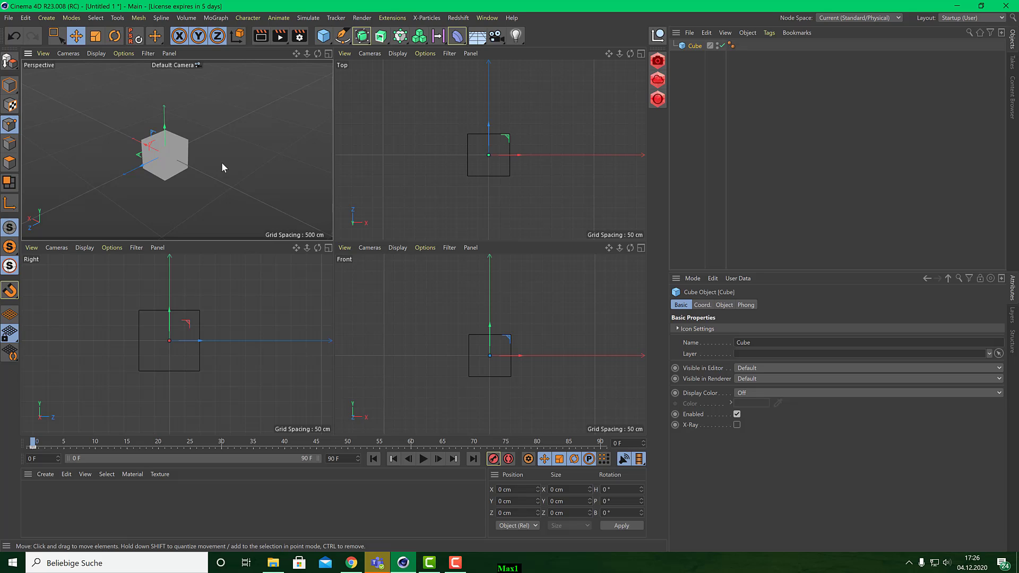
{"action": "middle_click", "coordinate": [257, 114]}
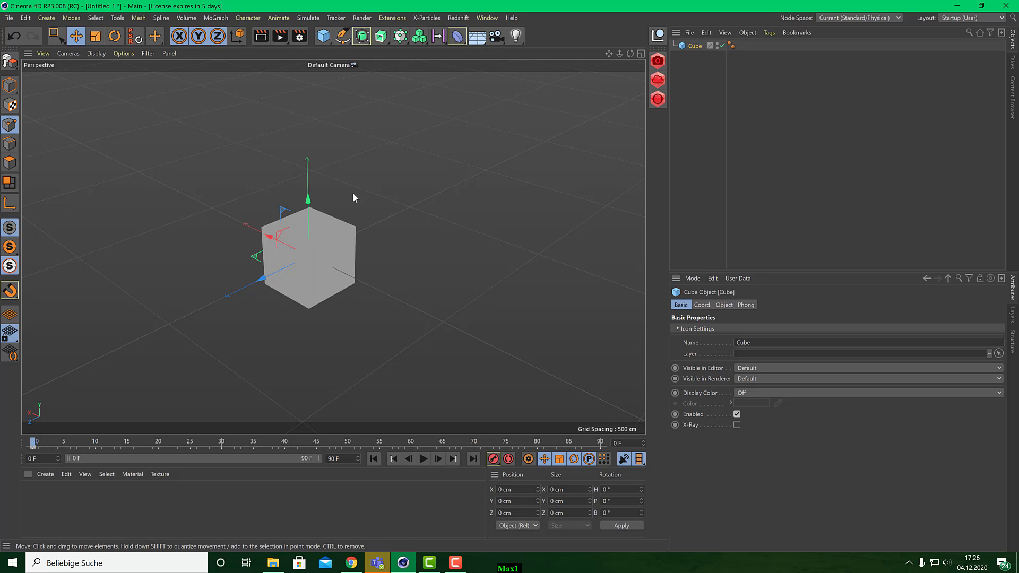
{"action": "middle_click", "coordinate": [356, 165]}
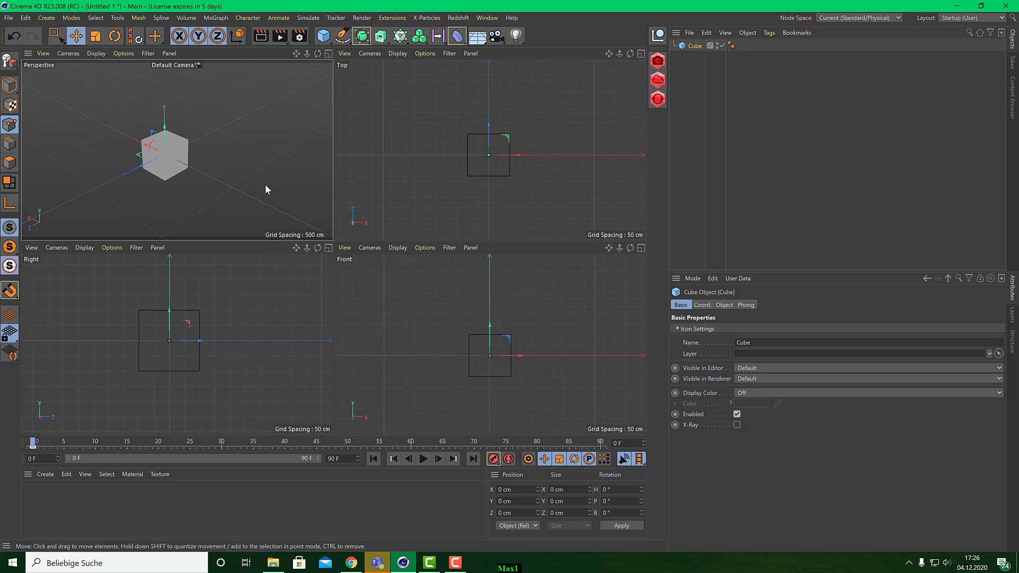
{"action": "middle_click", "coordinate": [422, 131]}
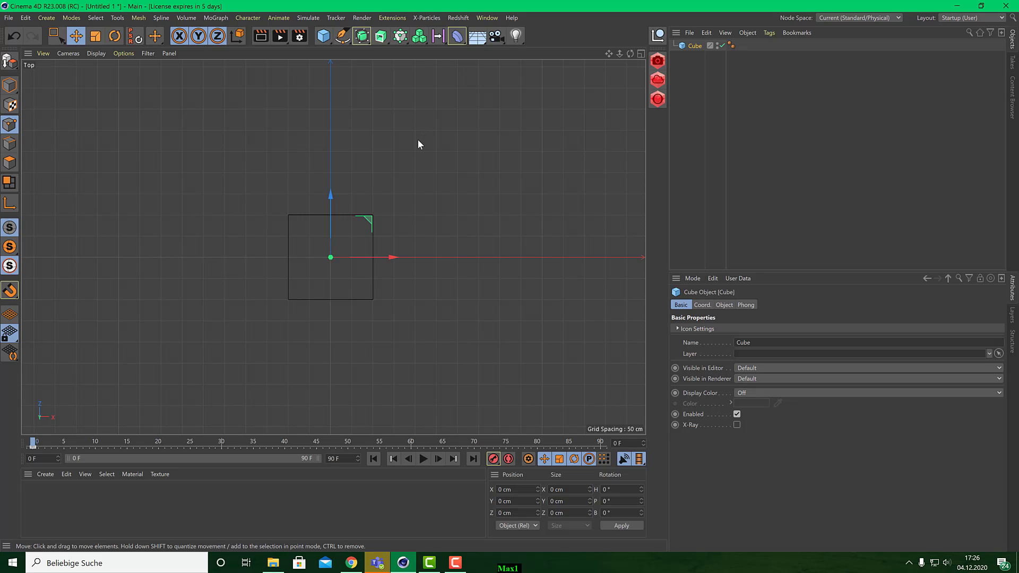
{"action": "middle_click", "coordinate": [418, 140]}
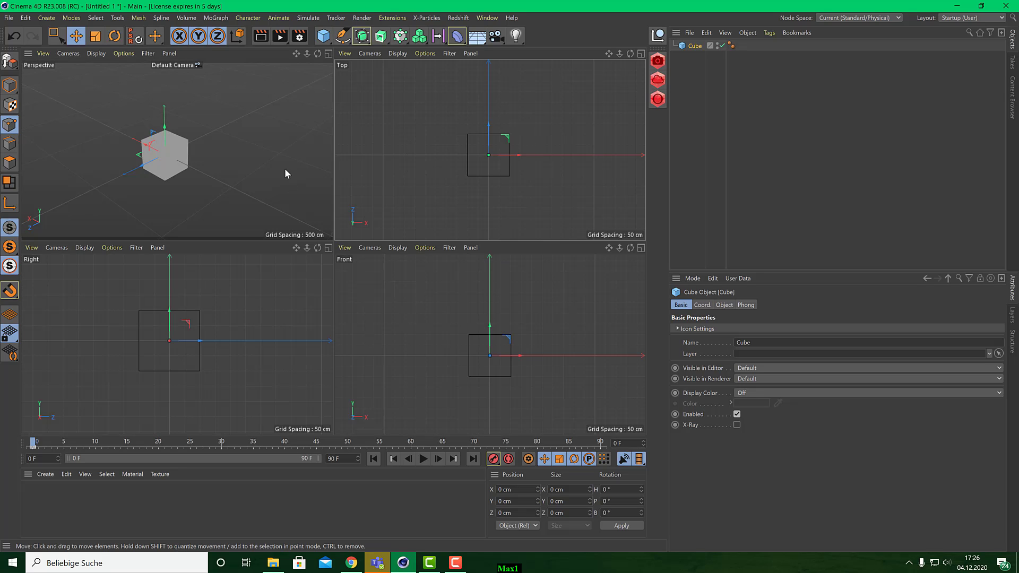
{"action": "middle_click", "coordinate": [245, 142]}
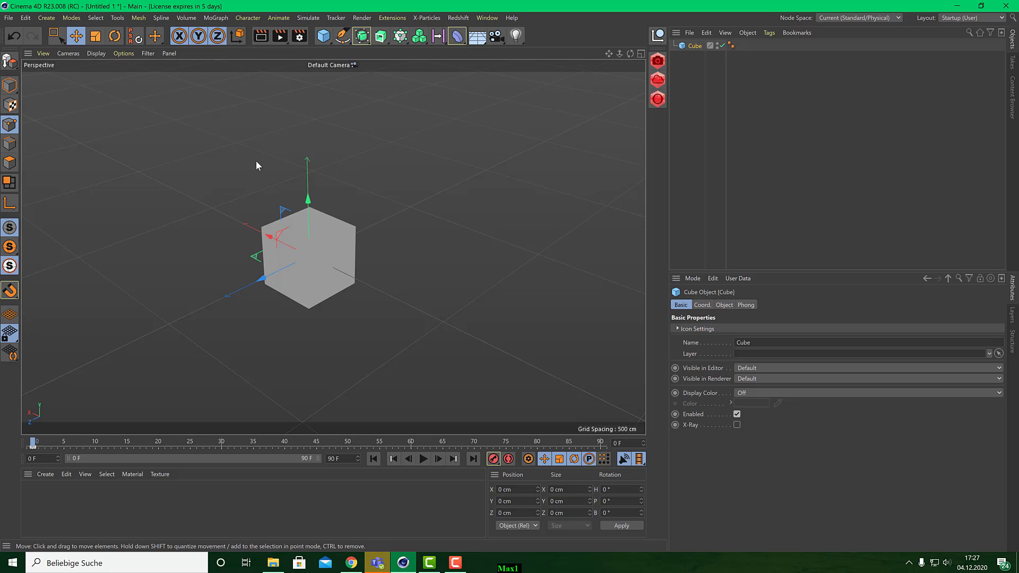
{"action": "key", "text": "F2"}
{"action": "key", "text": "F3"}
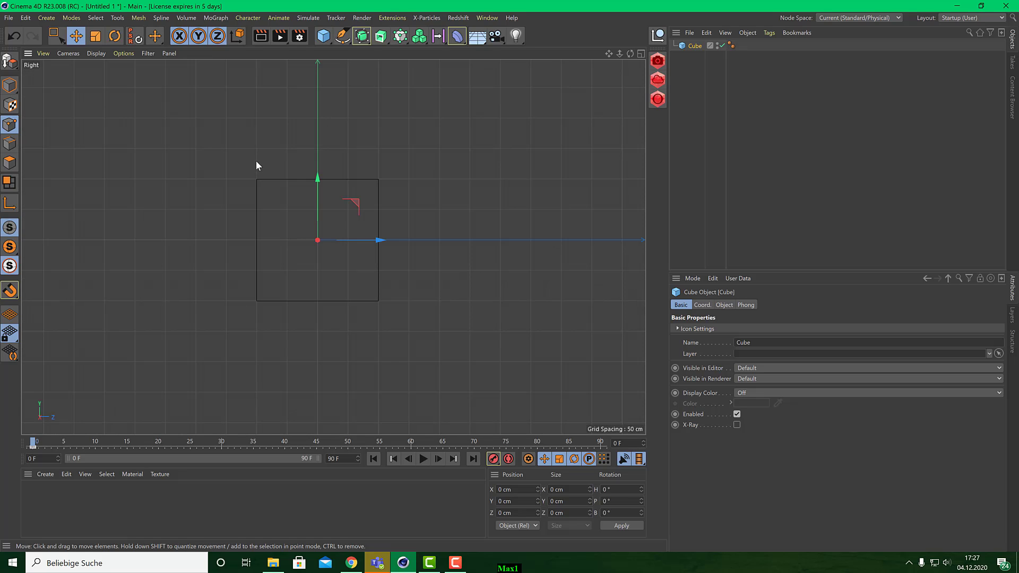
{"action": "key", "text": "F4"}
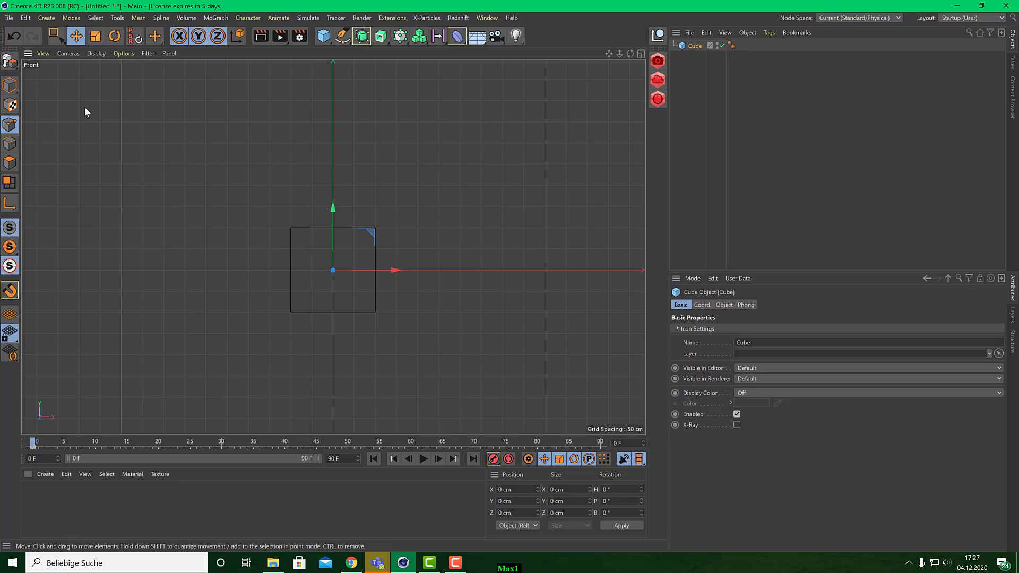
{"action": "middle_click", "coordinate": [164, 111]}
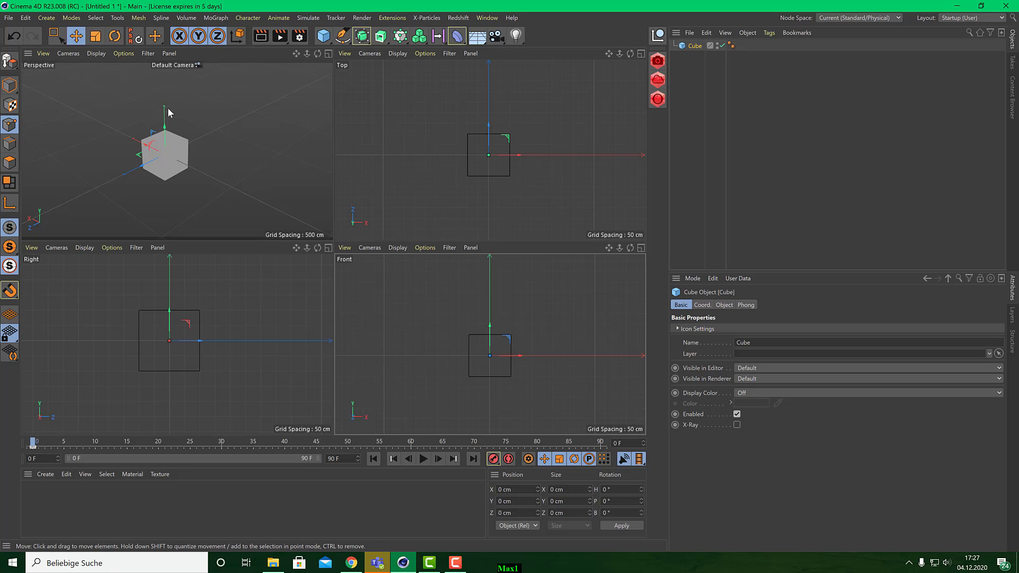
{"action": "middle_click", "coordinate": [221, 119]}
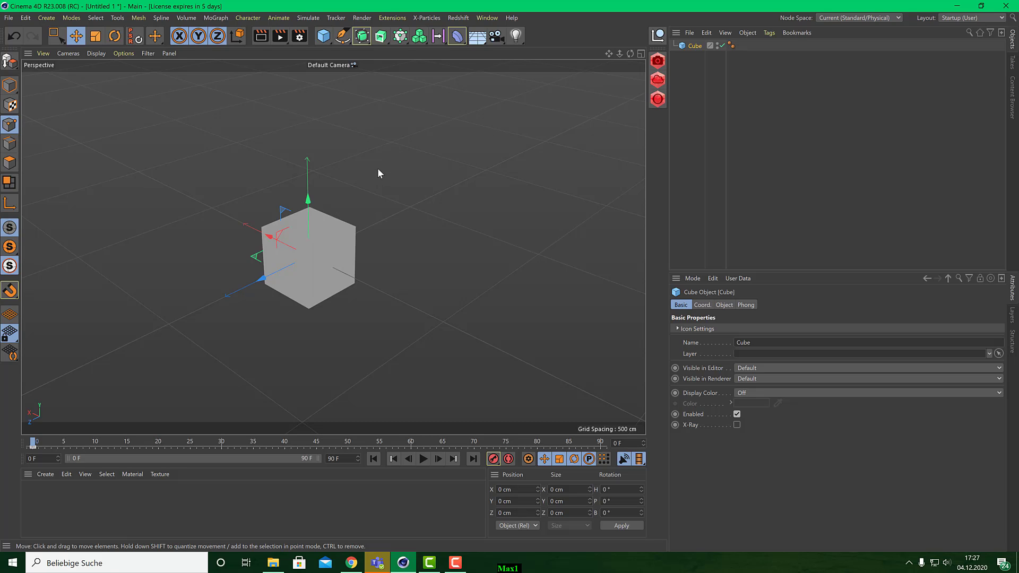
- Add a pyramid primitive to the scene and disable the cube
{"action": "left_click", "coordinate": [325, 39]}
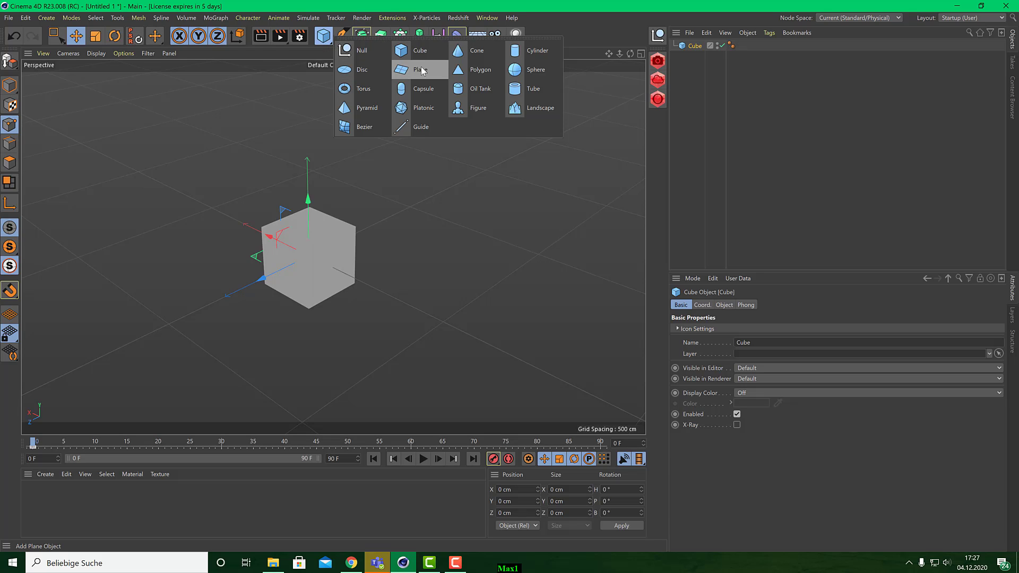
{"action": "left_click", "coordinate": [361, 109]}
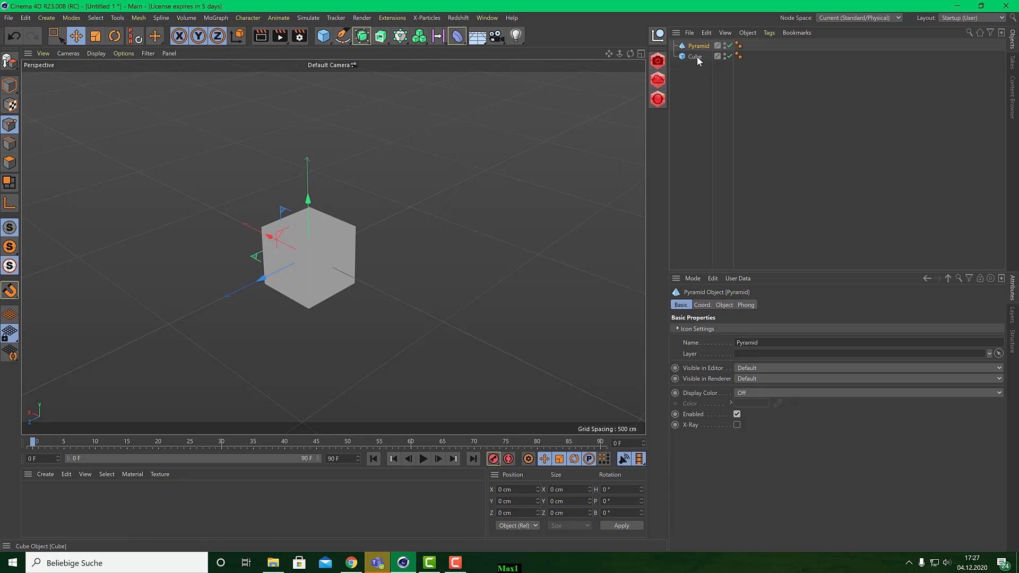
{"action": "left_click", "coordinate": [729, 56]}
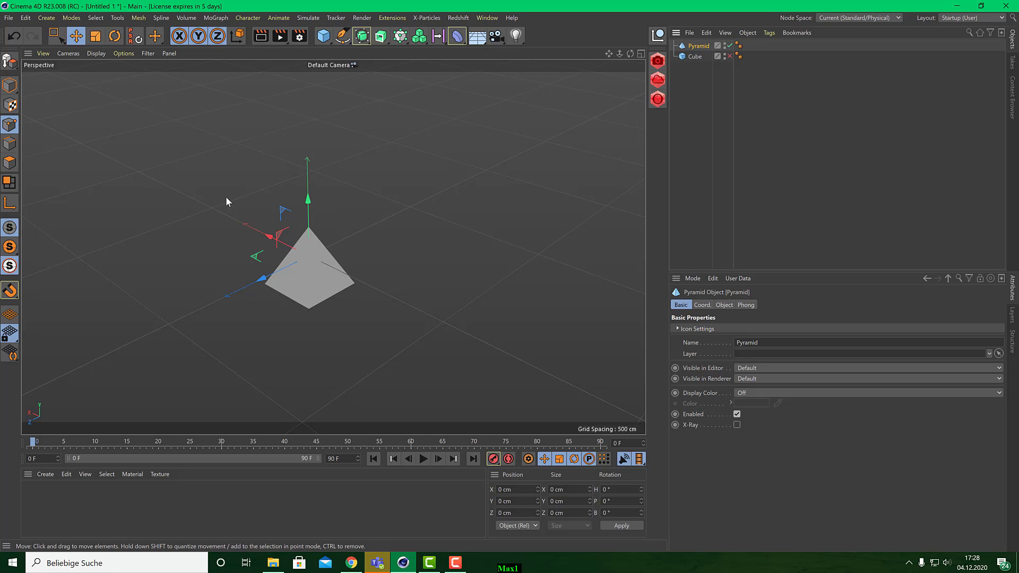
- Display the perspective view in Constant Shading (Lines)
{"action": "left_click", "coordinate": [97, 54]}
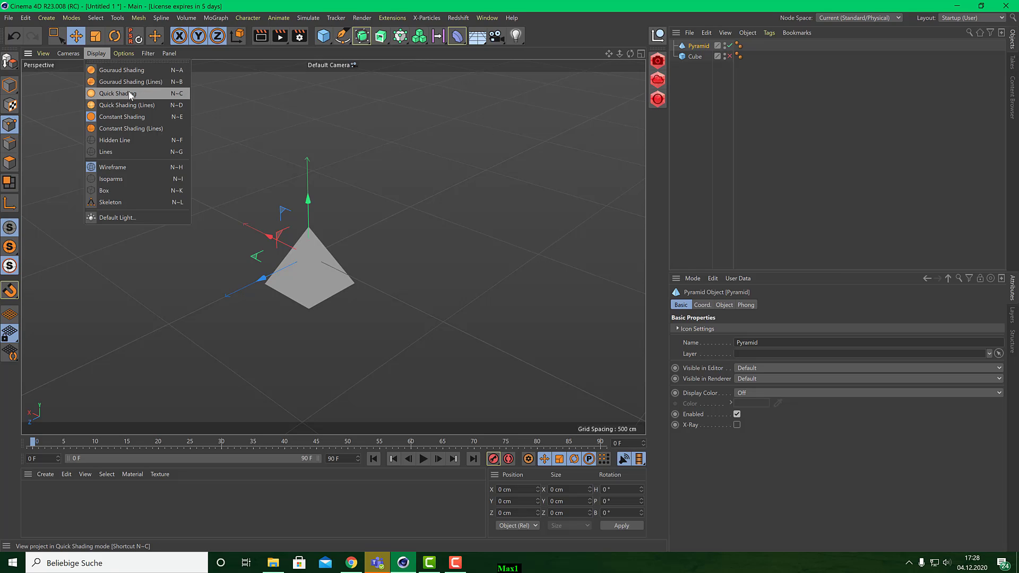
{"action": "left_click", "coordinate": [136, 129]}
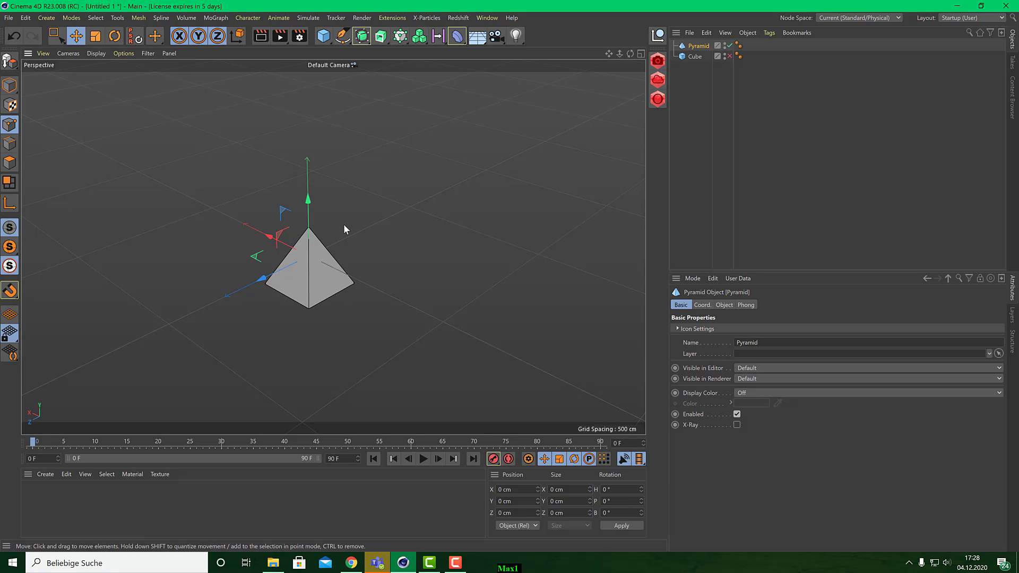
{"action": "left_click_drag", "start_coordinate": [343, 221], "coordinate": [325, 277], "text": "alt"}
{"action": "middle_click_drag", "start_coordinate": [319, 228], "coordinate": [321, 193], "text": "alt"}
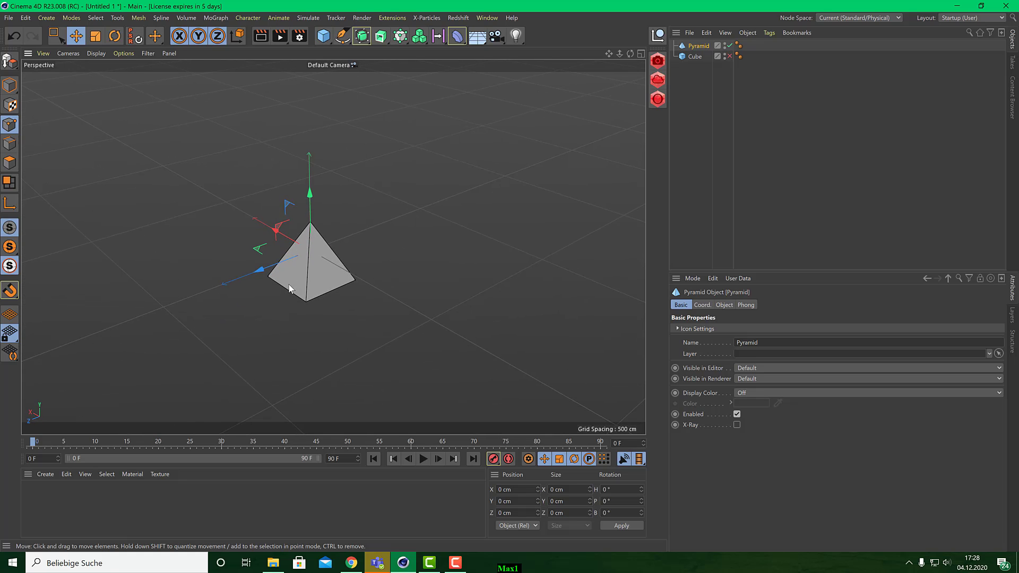
{"action": "right_click_drag", "start_coordinate": [287, 285], "coordinate": [293, 254], "text": "alt"}
{"action": "left_click_drag", "start_coordinate": [292, 254], "coordinate": [314, 267], "text": "alt"}
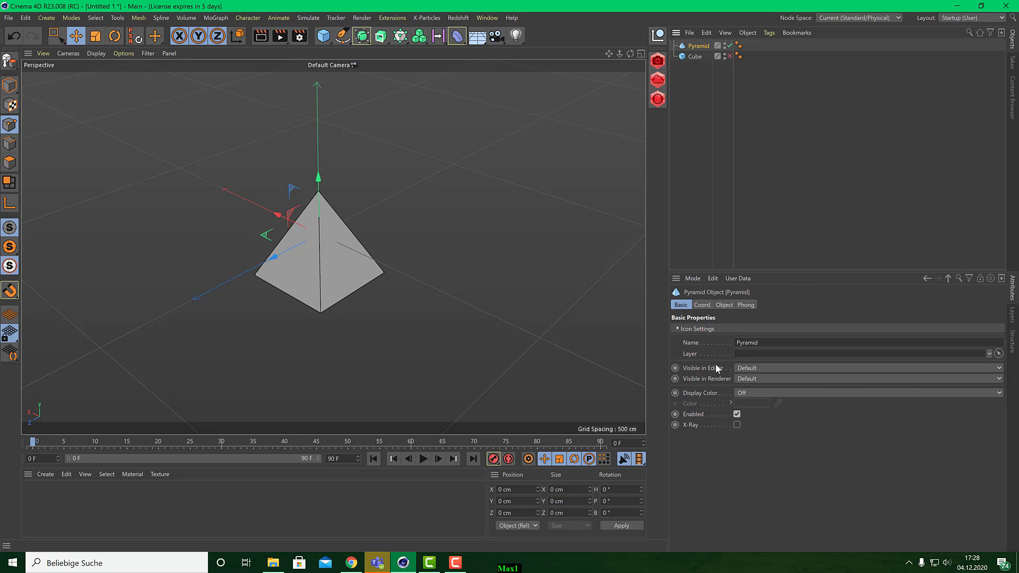
- Set the pyramid's segments to 15 in its object properties
{"action": "left_click", "coordinate": [701, 306]}
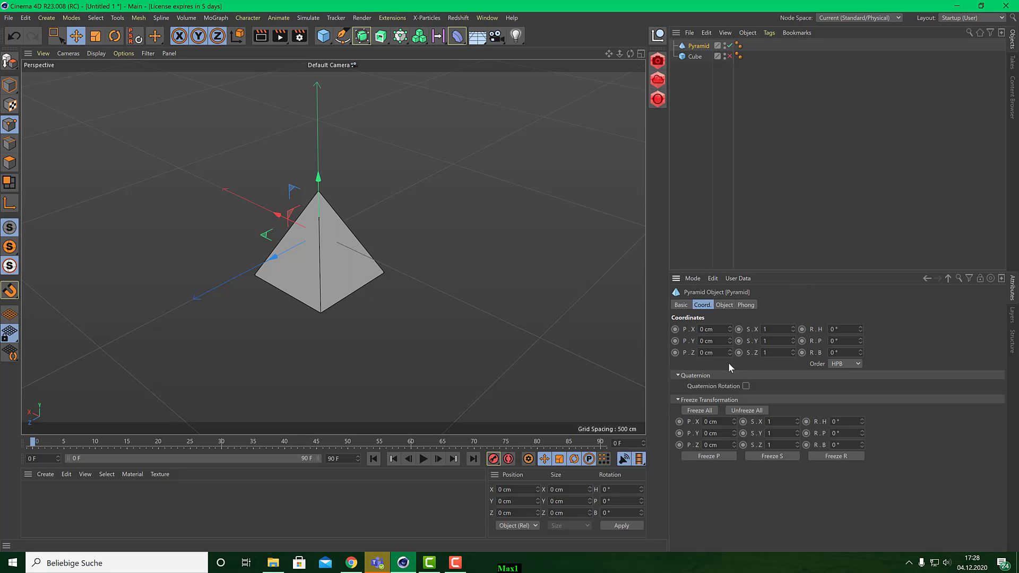
{"action": "left_click", "coordinate": [725, 306]}
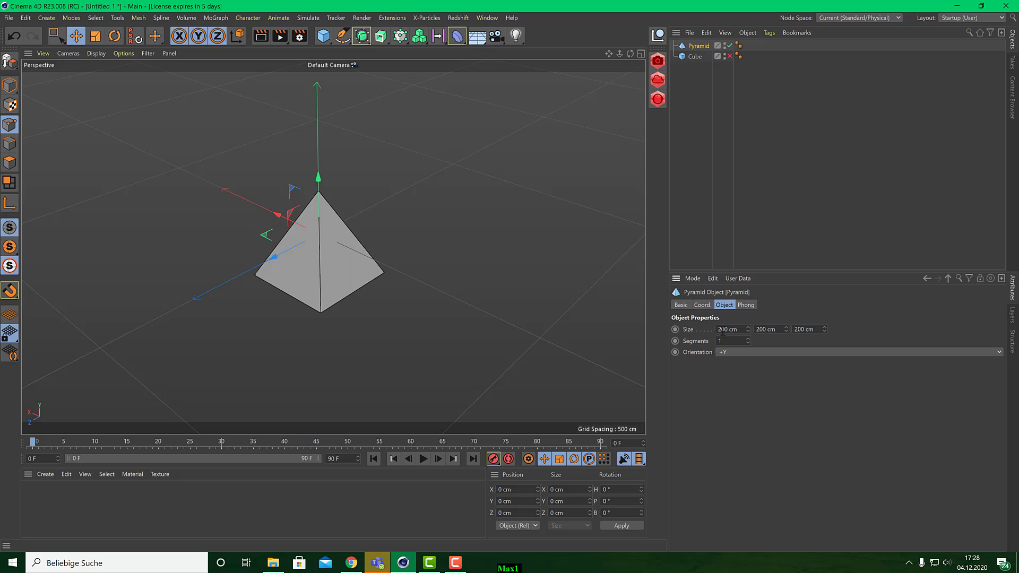
{"action": "left_click", "coordinate": [733, 341]}
{"action": "type", "text": "15"}
{"action": "key", "text": "Return"}
{"action": "scroll", "coordinate": [353, 239], "scroll_direction": "up", "scroll_amount": 6}
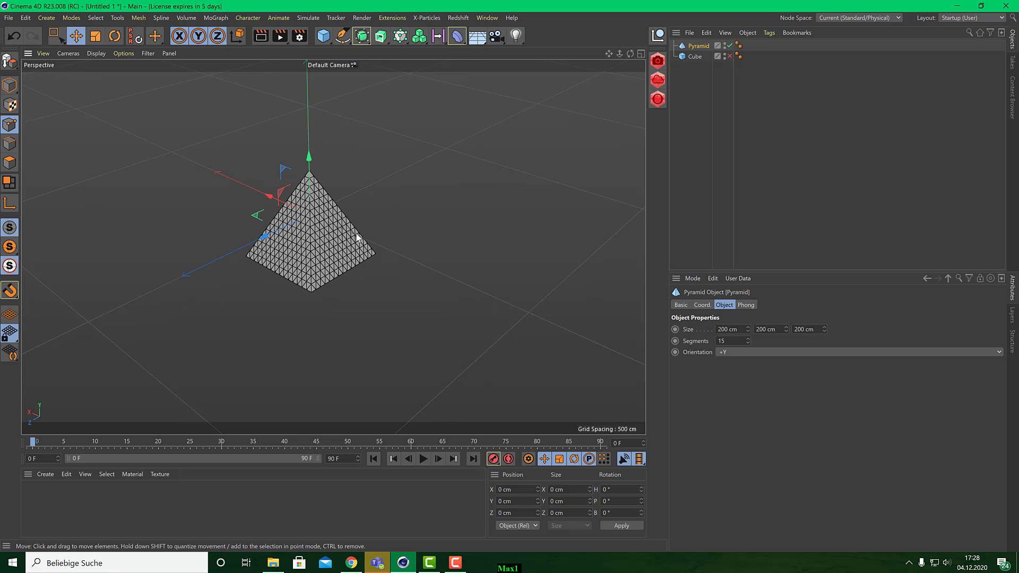
{"action": "left_click_drag", "start_coordinate": [339, 242], "coordinate": [410, 218], "text": "alt"}
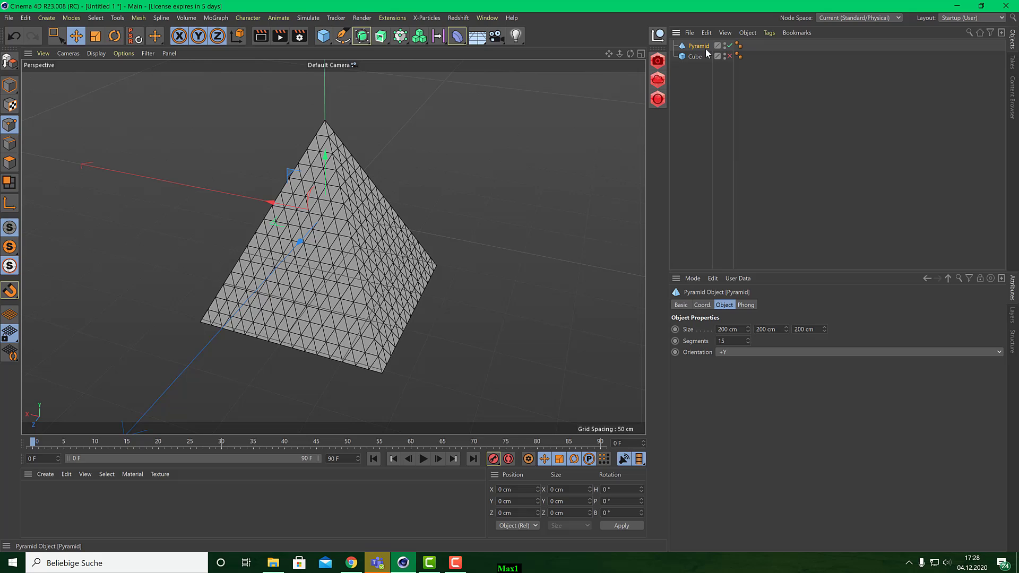
- Delete the pyramid and enable the cube again
{"action": "key", "text": "Delete"}
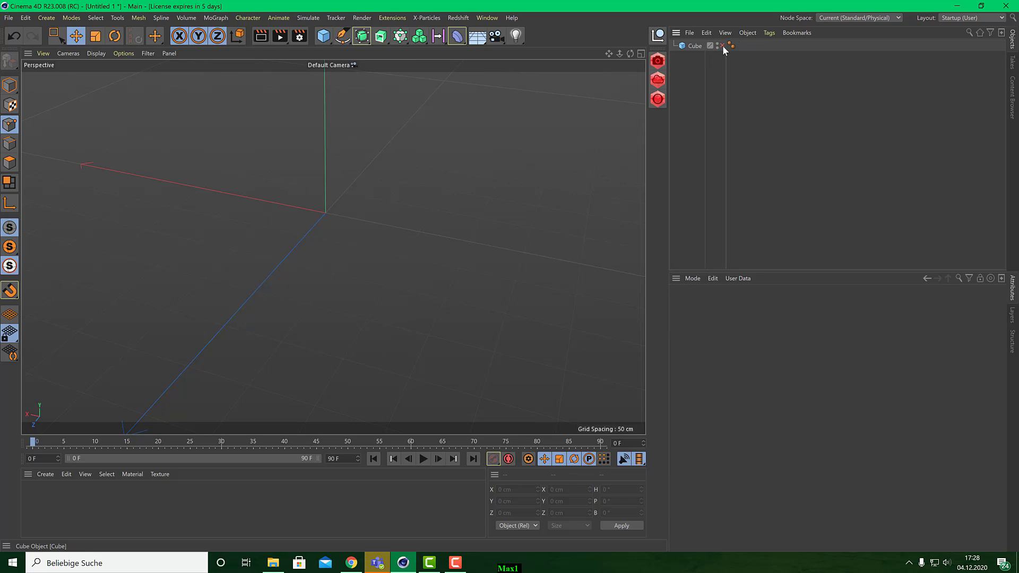
{"action": "left_click", "coordinate": [722, 45]}
- Set the cube's segments to 5 in each of X, Y and Z
{"action": "left_click", "coordinate": [696, 46]}
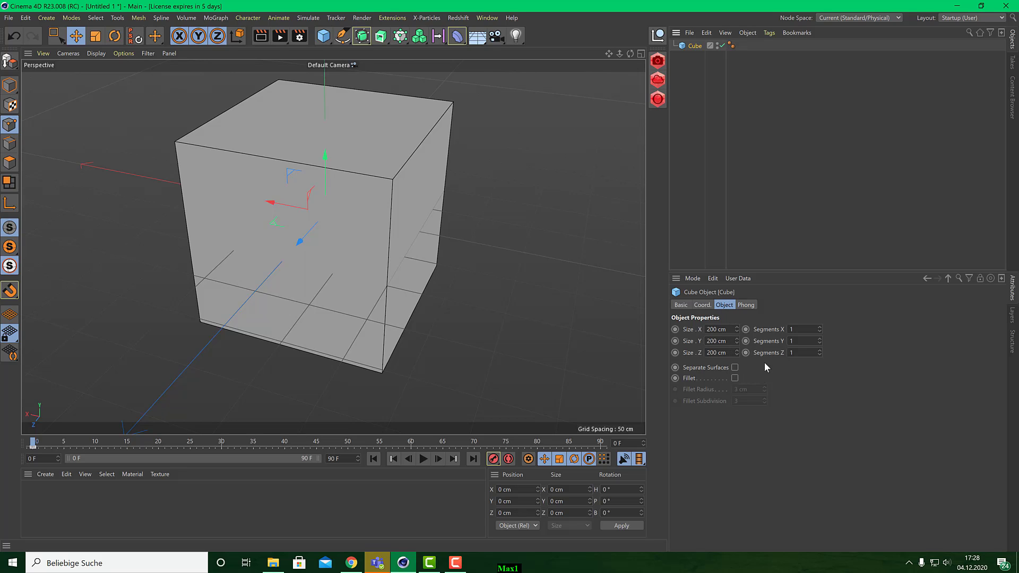
{"action": "left_click", "coordinate": [801, 329]}
{"action": "type", "text": "5"}
{"action": "key", "text": "Tab"}
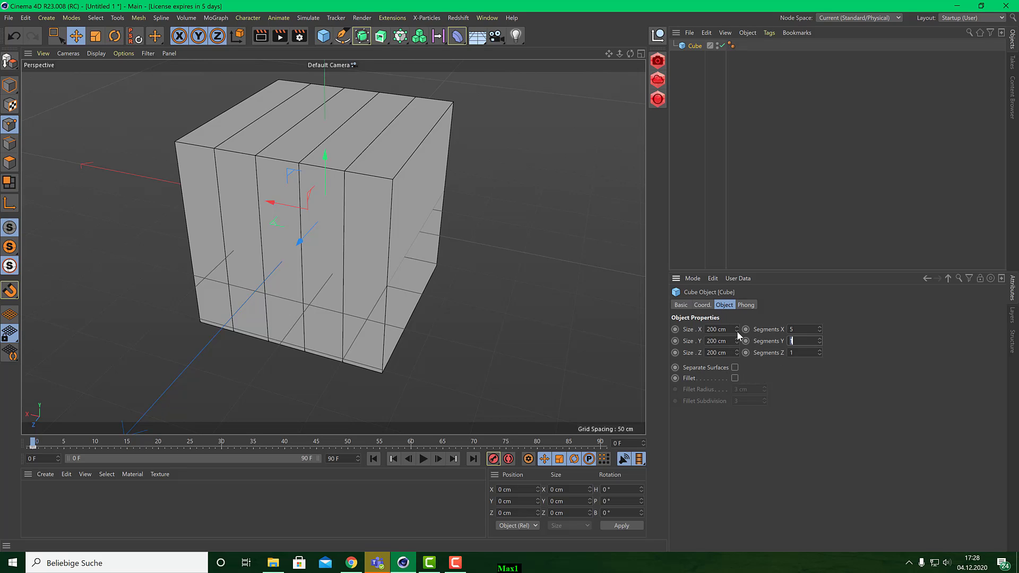
{"action": "type", "text": "5"}
{"action": "key", "text": "Tab"}
{"action": "type", "text": "5"}
{"action": "key", "text": "Return"}
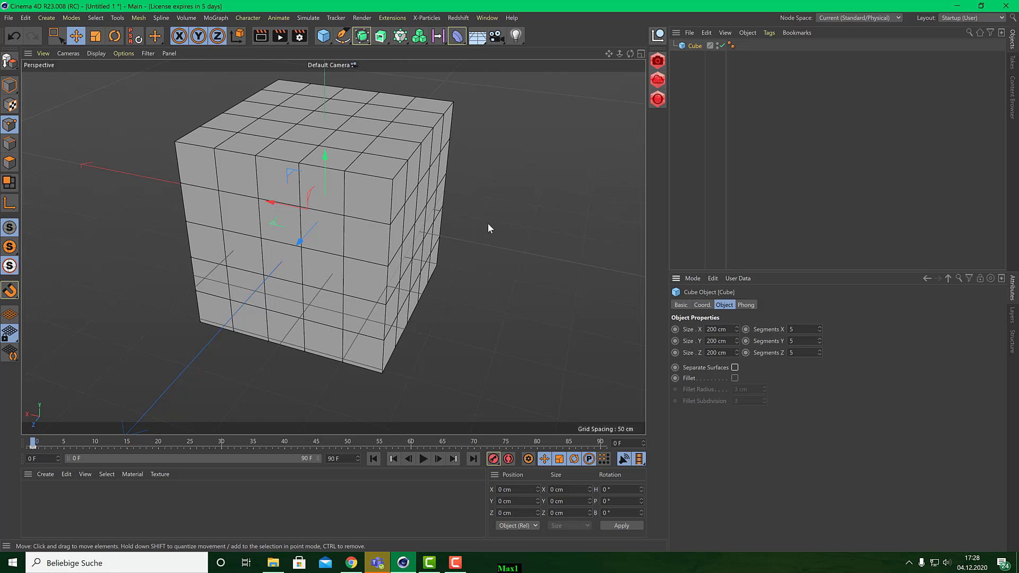
{"action": "middle_click_drag", "start_coordinate": [475, 185], "coordinate": [461, 234], "text": "alt"}
{"action": "left_click_drag", "start_coordinate": [434, 242], "coordinate": [390, 231], "text": "alt"}
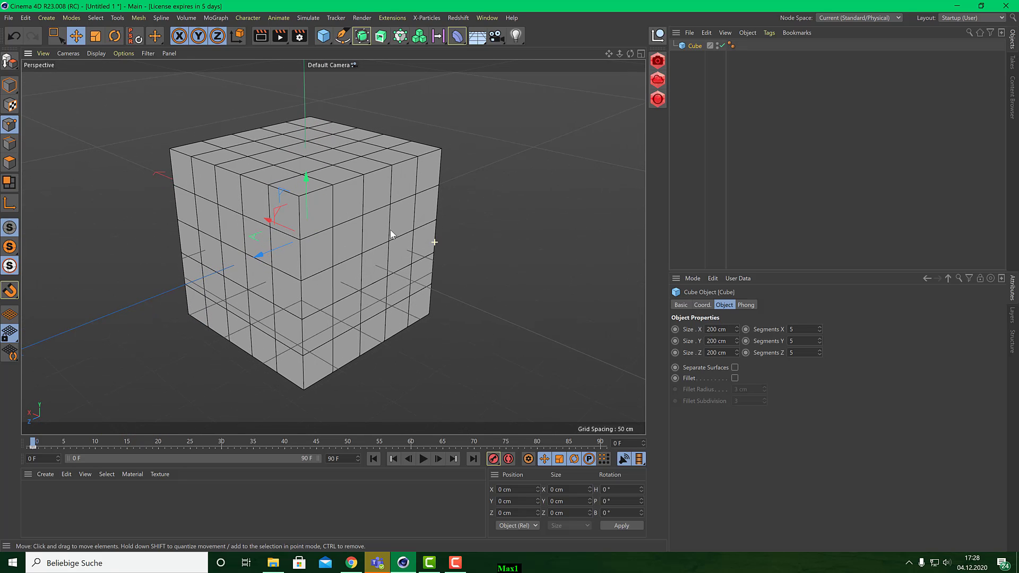
- Disable the cube in the object list and enable it again
{"action": "left_click", "coordinate": [717, 48]}
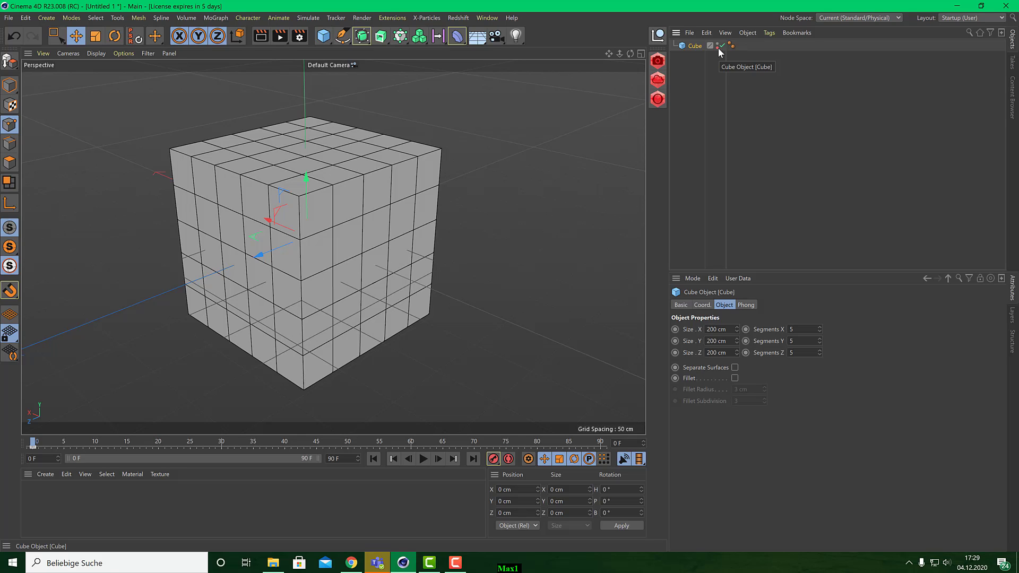
{"action": "left_click", "coordinate": [718, 44]}
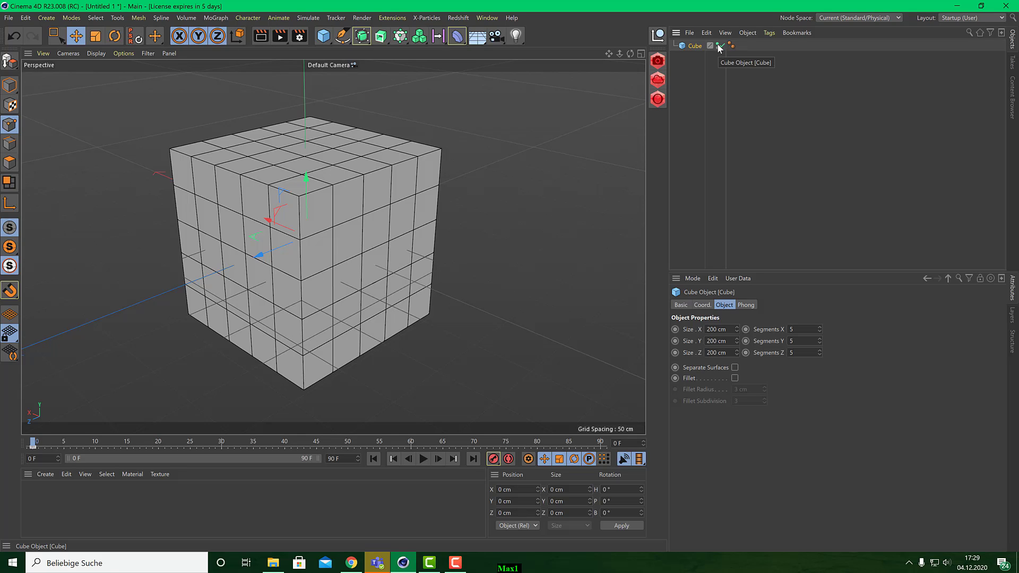
{"action": "left_click", "coordinate": [719, 46]}
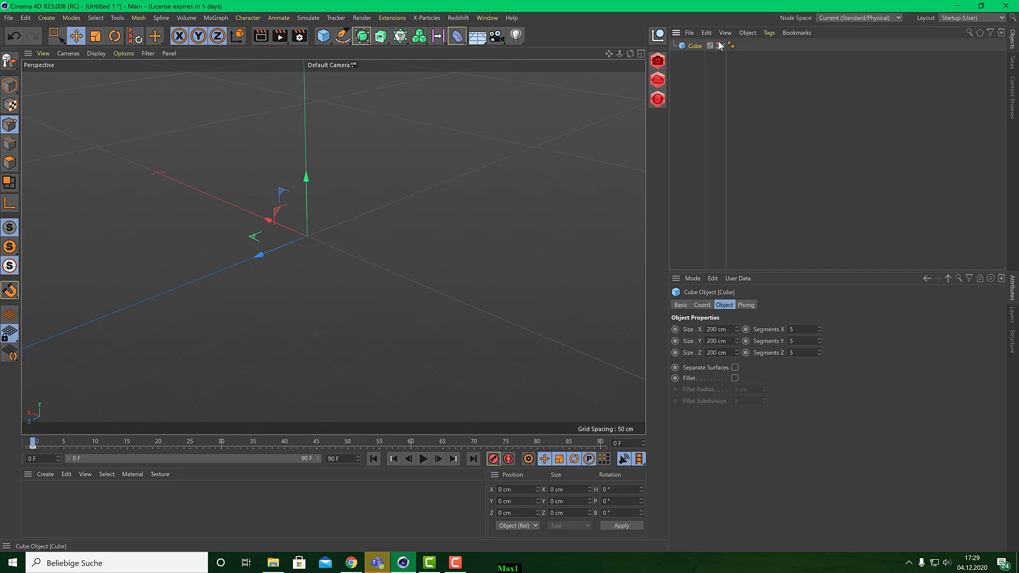
{"action": "left_click", "coordinate": [719, 46]}
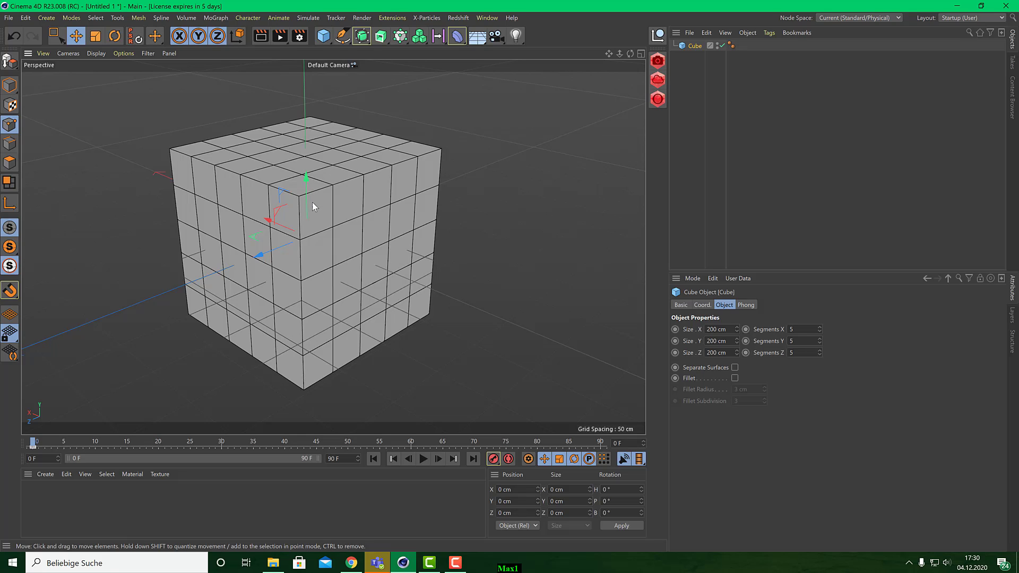
- Make the cube editable by converting it from a parametric primitive into a polygon object
{"action": "left_click", "coordinate": [10, 63]}
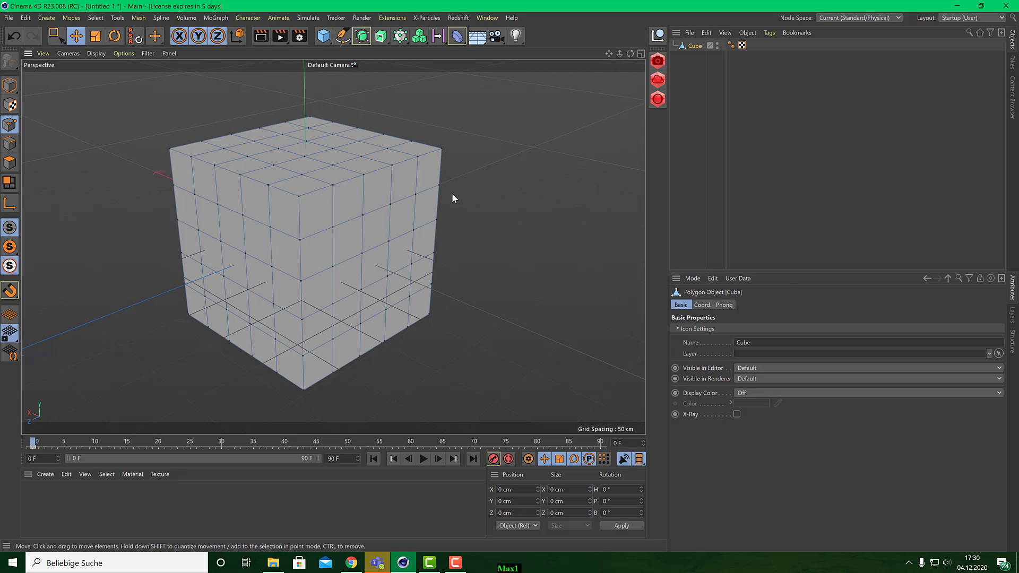
{"action": "left_click_drag", "start_coordinate": [468, 158], "coordinate": [429, 155], "text": "alt"}
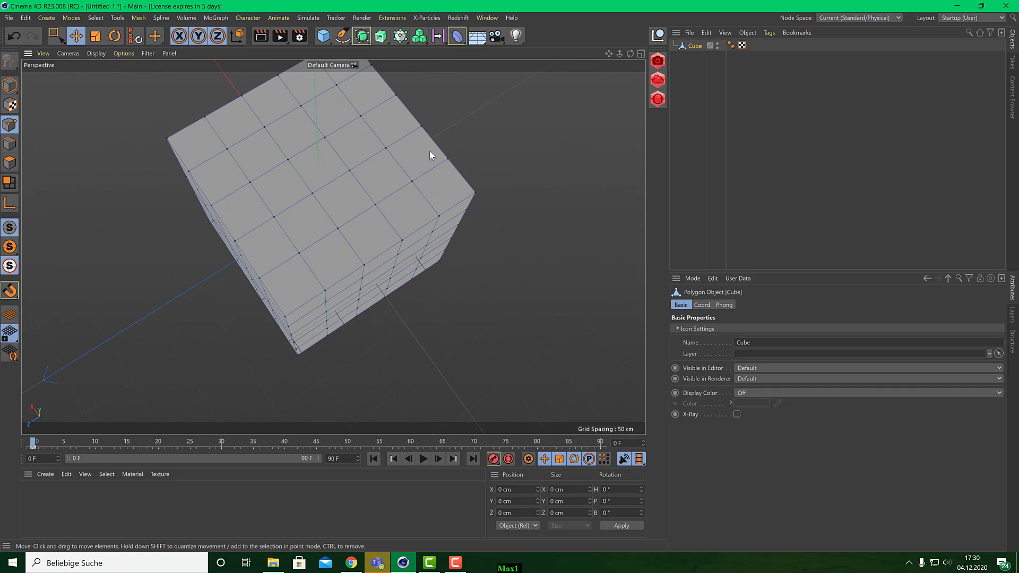
{"action": "mouse_move", "coordinate": [339, 190]}
{"action": "left_mouse_down", "text": "alt"}
{"action": "mouse_move", "coordinate": [384, 113]}
{"action": "mouse_move", "coordinate": [334, 206]}
{"action": "mouse_move", "coordinate": [328, 181]}
{"action": "left_mouse_up", "text": "alt"}
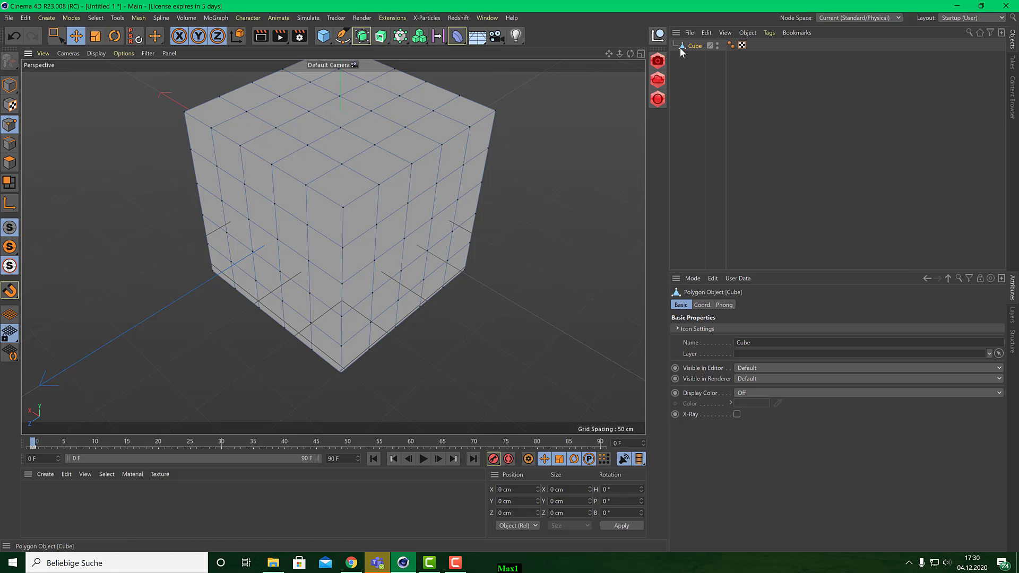
- Select the cube's upper corner point with Rectangle Selection, move that point, and undo the move
{"action": "left_click_drag", "start_coordinate": [476, 147], "coordinate": [198, 189], "text": "alt"}
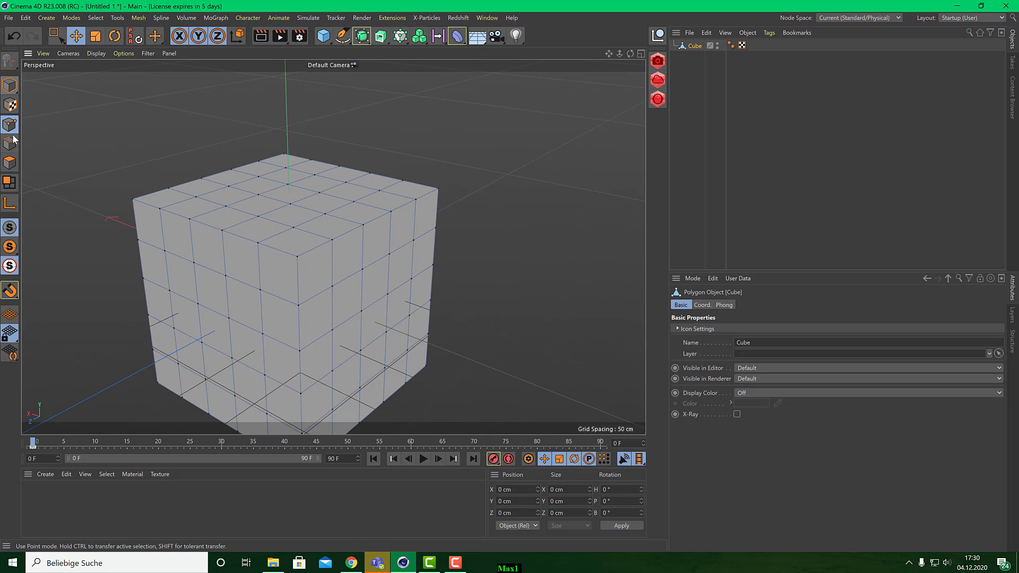
{"action": "left_click_drag", "start_coordinate": [148, 169], "coordinate": [180, 142], "text": "alt"}
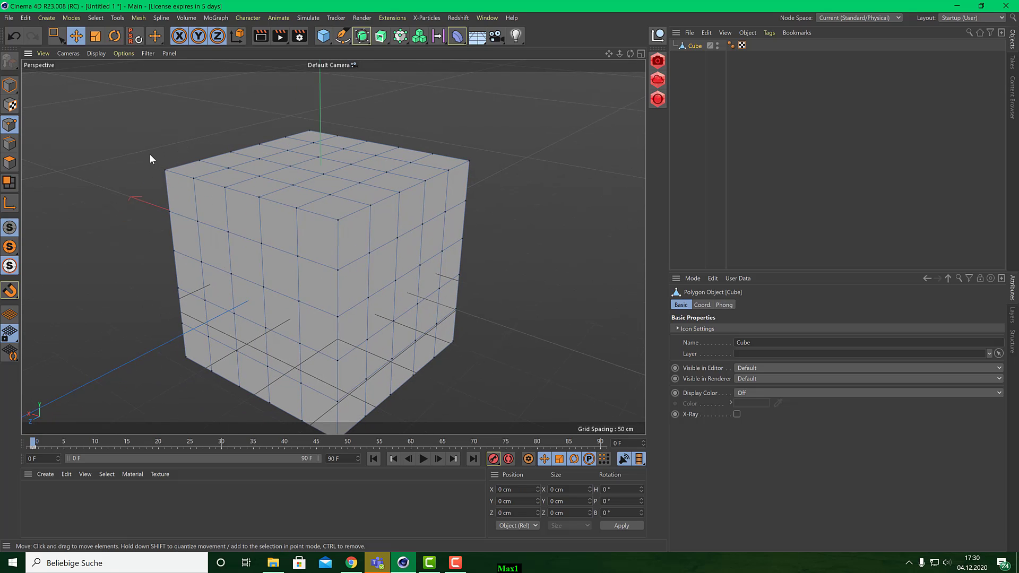
{"action": "left_click", "coordinate": [57, 36]}
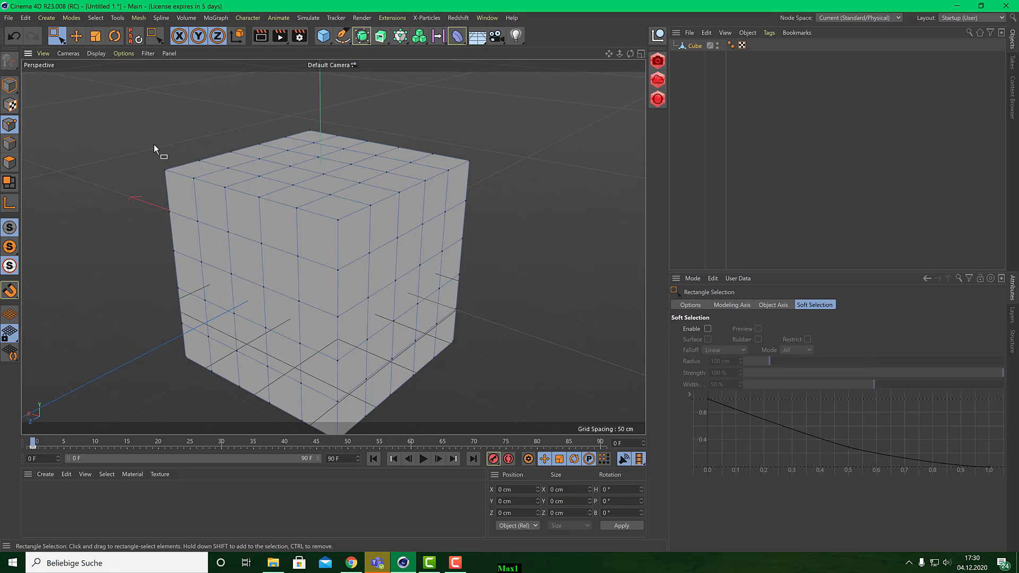
{"action": "left_click_drag", "start_coordinate": [154, 145], "coordinate": [173, 186]}
{"action": "middle_click_drag", "start_coordinate": [164, 182], "coordinate": [155, 162], "text": "alt"}
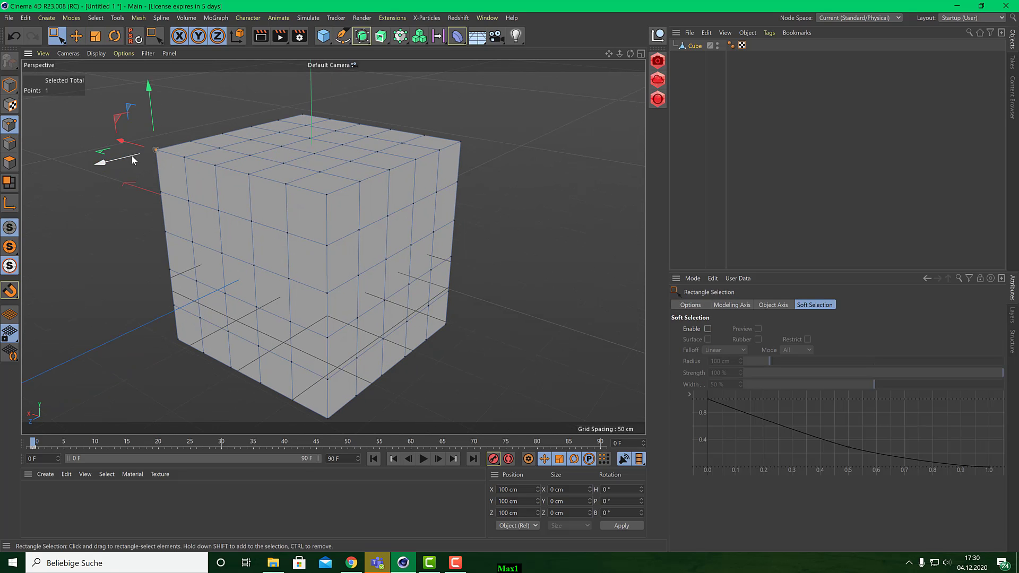
{"action": "mouse_move", "coordinate": [127, 143]}
{"action": "left_mouse_down"}
{"action": "mouse_move", "coordinate": [165, 218]}
{"action": "mouse_move", "coordinate": [115, 170]}
{"action": "mouse_move", "coordinate": [155, 177]}
{"action": "mouse_move", "coordinate": [119, 158]}
{"action": "left_mouse_up"}
{"action": "key", "text": "ctrl+z"}
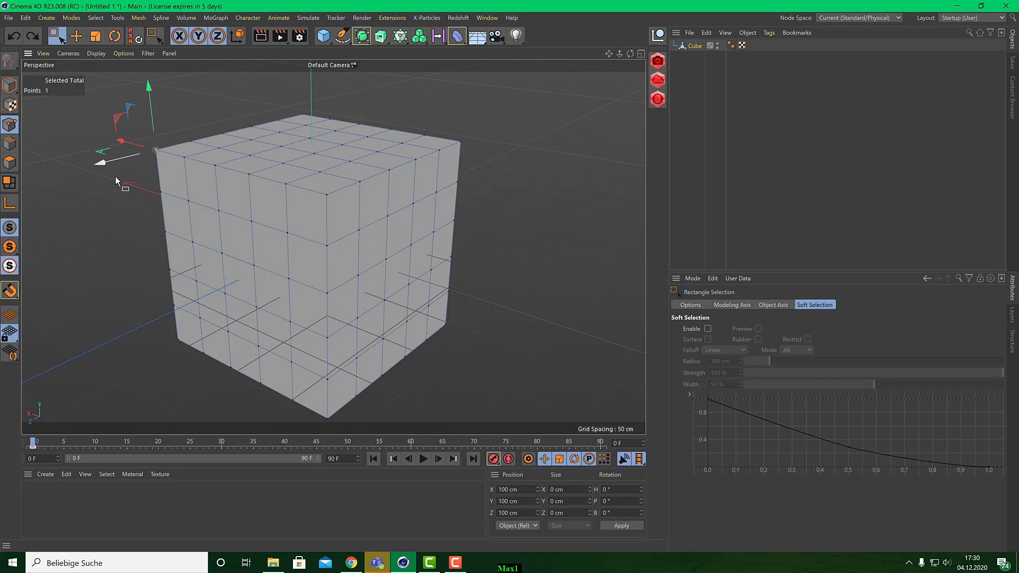
- Switch to edge mode and rectangle-select a group of edges across the cube's upper face
{"action": "left_click", "coordinate": [9, 143]}
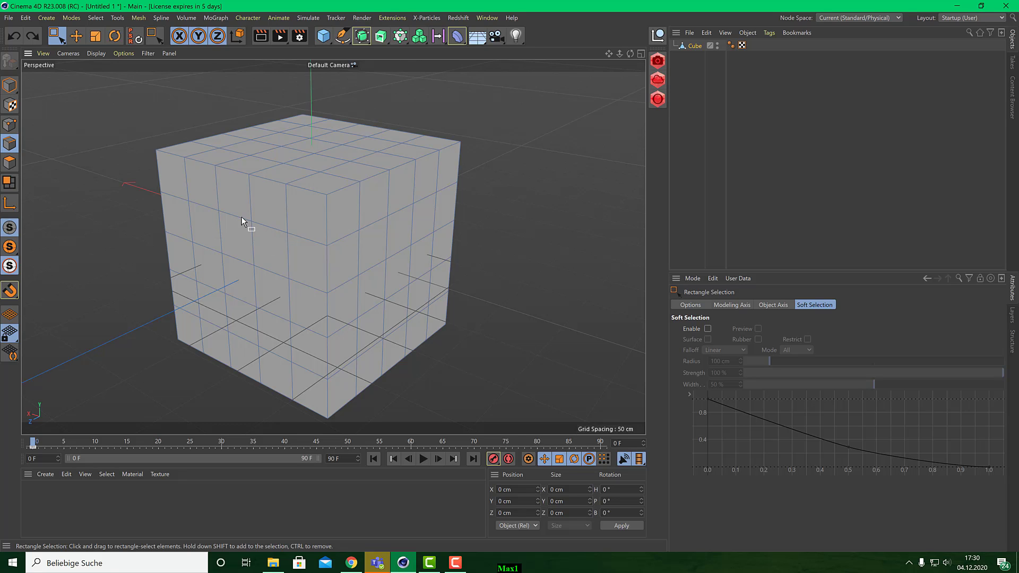
{"action": "left_click_drag", "start_coordinate": [236, 206], "coordinate": [241, 225]}
{"action": "middle_click_drag", "start_coordinate": [229, 202], "coordinate": [271, 165], "text": "alt"}
{"action": "left_click_drag", "start_coordinate": [260, 173], "coordinate": [406, 161], "text": "alt"}
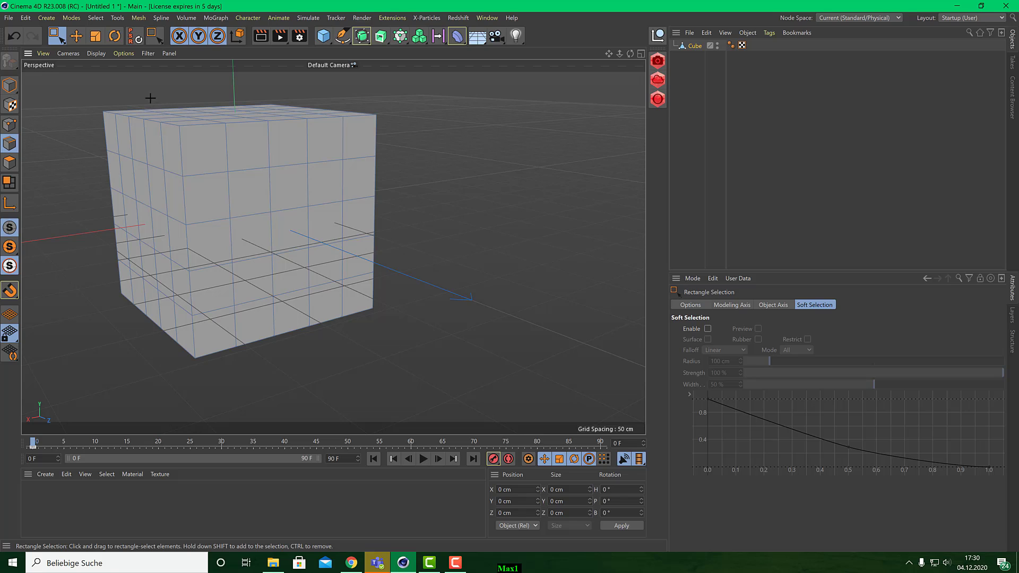
{"action": "left_click_drag", "start_coordinate": [150, 98], "coordinate": [205, 203]}
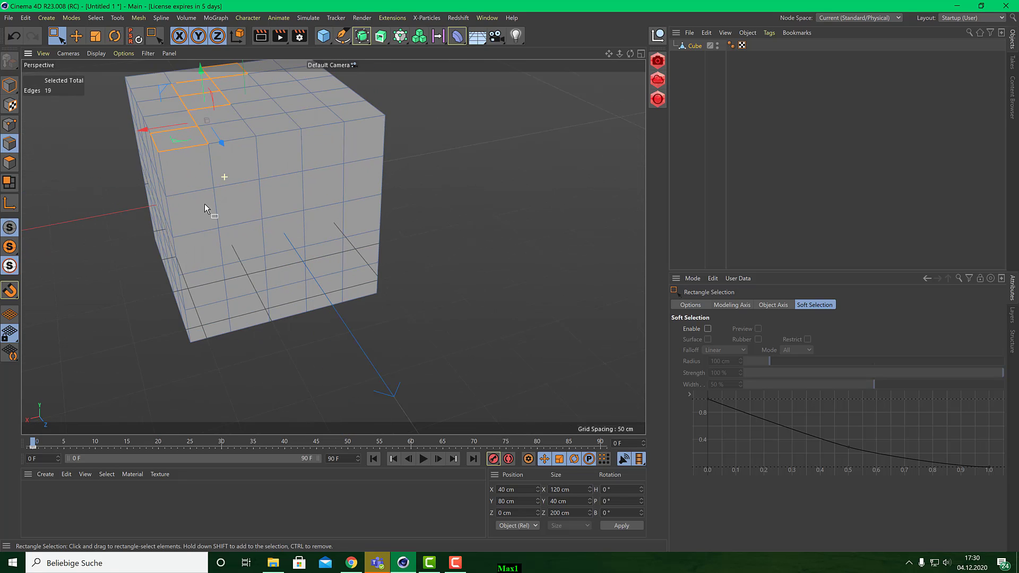
- Switch to polygon mode, rectangle-select the polygons across the cube's lower rows, and clear the selection
{"action": "left_click", "coordinate": [10, 168]}
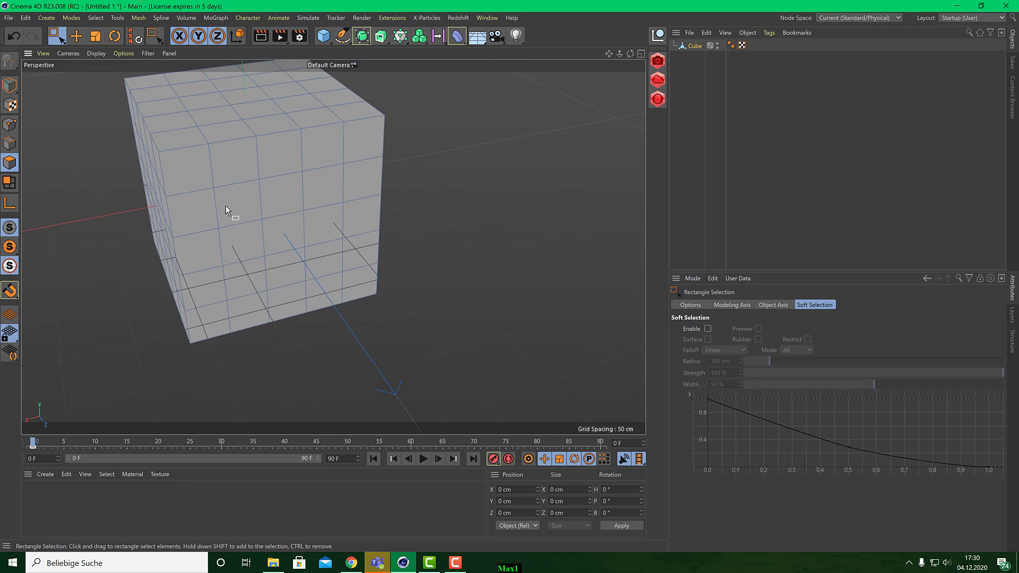
{"action": "left_click_drag", "start_coordinate": [252, 210], "coordinate": [263, 211]}
{"action": "left_click_drag", "start_coordinate": [414, 166], "coordinate": [326, 228]}
{"action": "left_click_drag", "start_coordinate": [464, 154], "coordinate": [164, 316]}
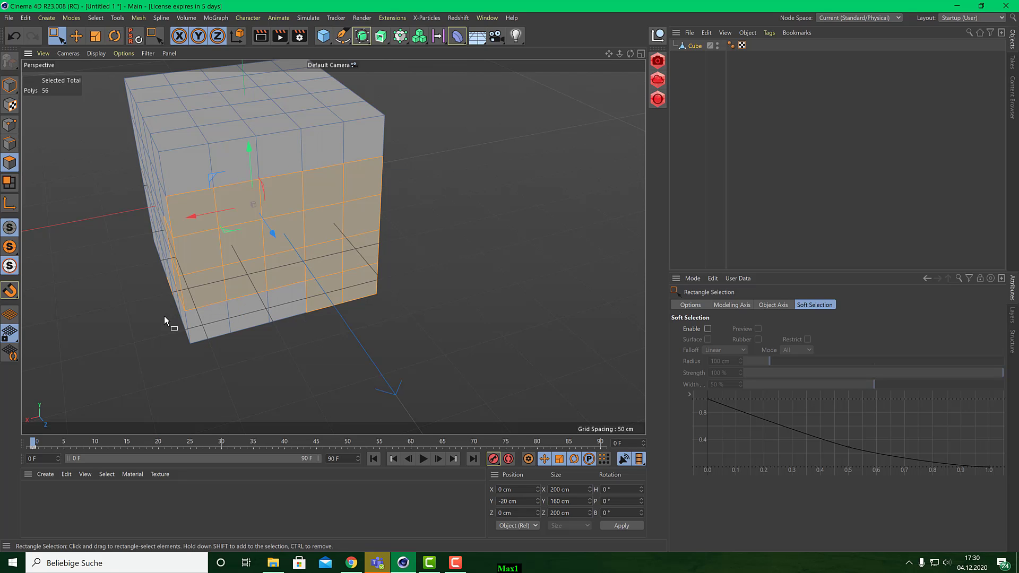
{"action": "middle_click_drag", "start_coordinate": [277, 213], "coordinate": [282, 182], "text": "alt"}
{"action": "mouse_move", "coordinate": [282, 182]}
{"action": "left_mouse_down", "text": "alt"}
{"action": "mouse_move", "coordinate": [357, 161]}
{"action": "mouse_move", "coordinate": [289, 171]}
{"action": "left_mouse_up", "text": "alt"}
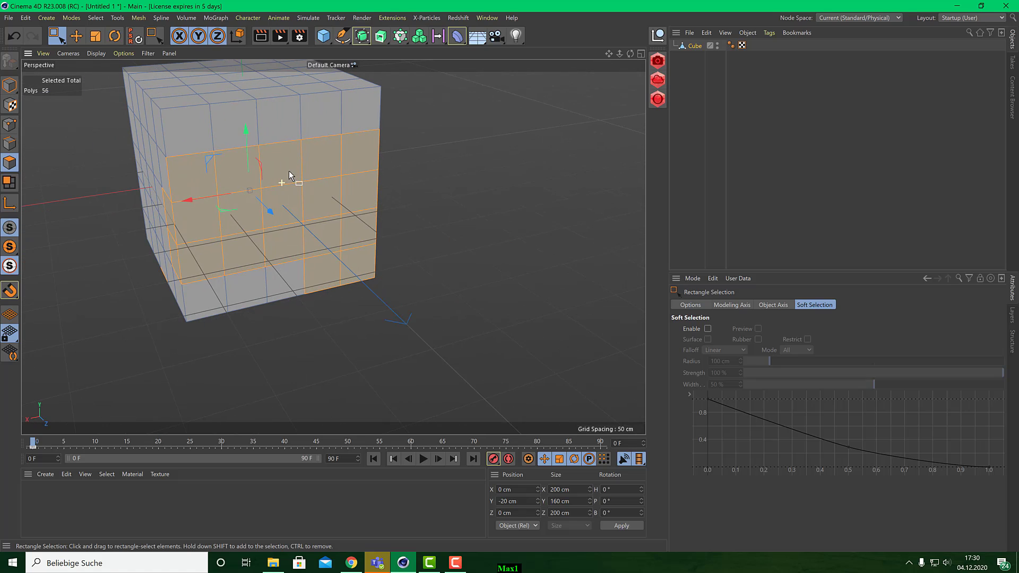
{"action": "left_click", "coordinate": [442, 160]}
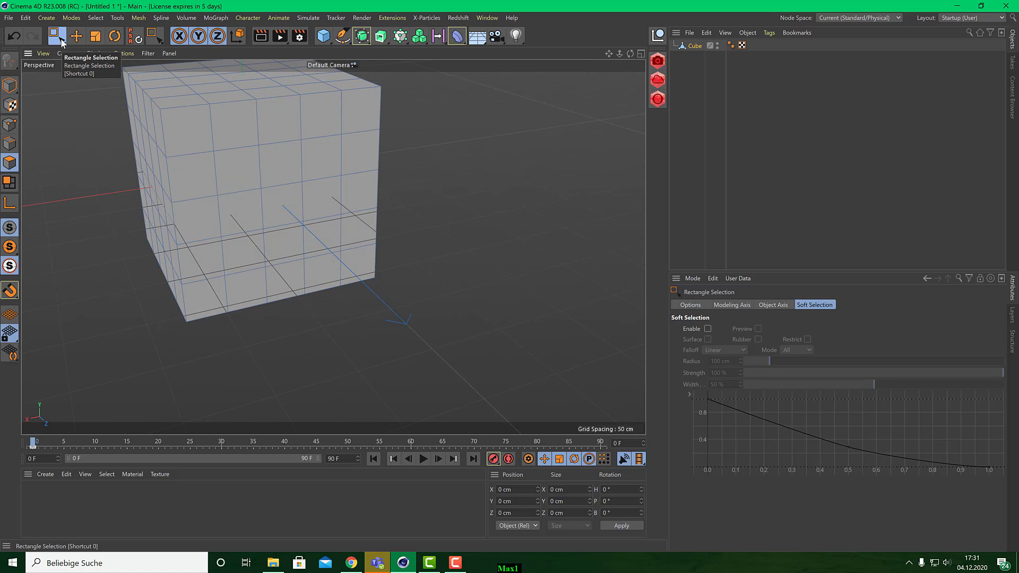
- With Live Selection, paint-select one whole side face and the middle rows of the adjacent face, then clear the selection
{"action": "left_click", "coordinate": [60, 38]}
{"action": "left_click", "coordinate": [97, 47]}
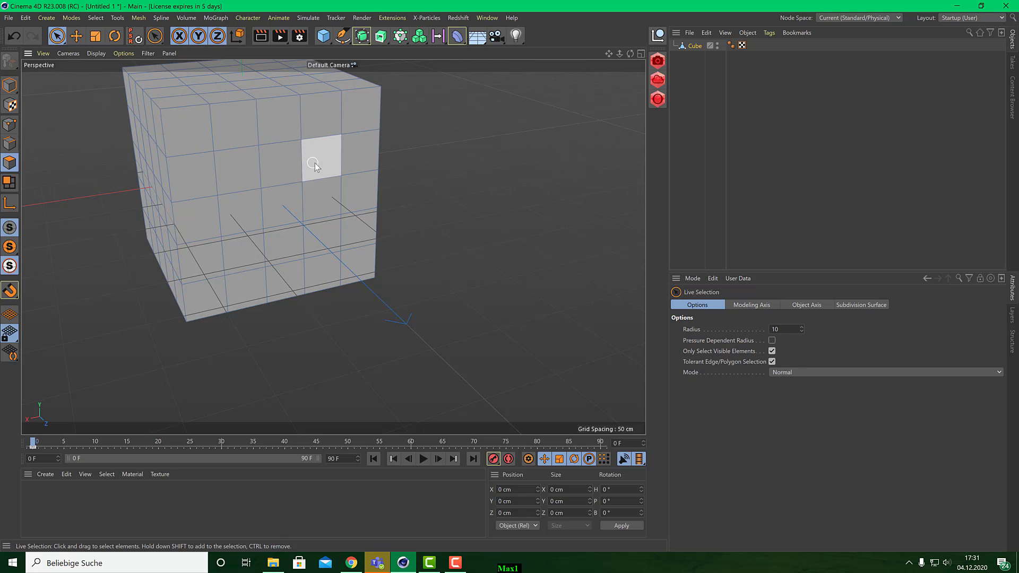
{"action": "mouse_move", "coordinate": [278, 164]}
{"action": "left_mouse_down"}
{"action": "mouse_move", "coordinate": [283, 140]}
{"action": "mouse_move", "coordinate": [215, 171]}
{"action": "mouse_move", "coordinate": [320, 194]}
{"action": "mouse_move", "coordinate": [213, 256]}
{"action": "mouse_move", "coordinate": [351, 259]}
{"action": "mouse_move", "coordinate": [325, 102]}
{"action": "left_mouse_up"}
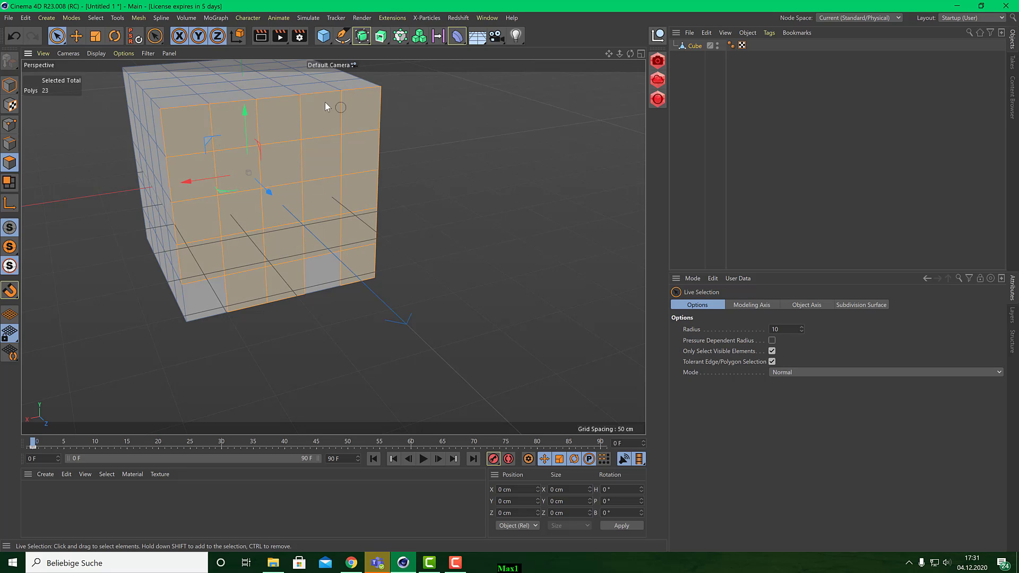
{"action": "left_click_drag", "start_coordinate": [314, 279], "coordinate": [202, 286]}
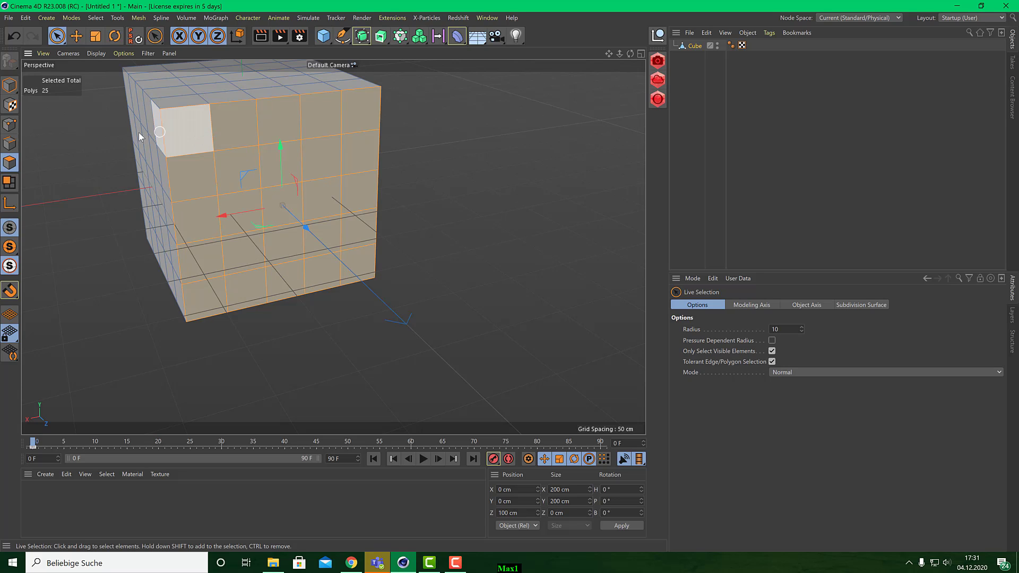
{"action": "mouse_move", "coordinate": [152, 156]}
{"action": "left_mouse_down", "text": "alt"}
{"action": "mouse_move", "coordinate": [197, 180]}
{"action": "mouse_move", "coordinate": [266, 185]}
{"action": "mouse_move", "coordinate": [193, 154]}
{"action": "mouse_move", "coordinate": [204, 190]}
{"action": "mouse_move", "coordinate": [294, 186]}
{"action": "mouse_move", "coordinate": [214, 216]}
{"action": "left_mouse_up", "text": "alt"}
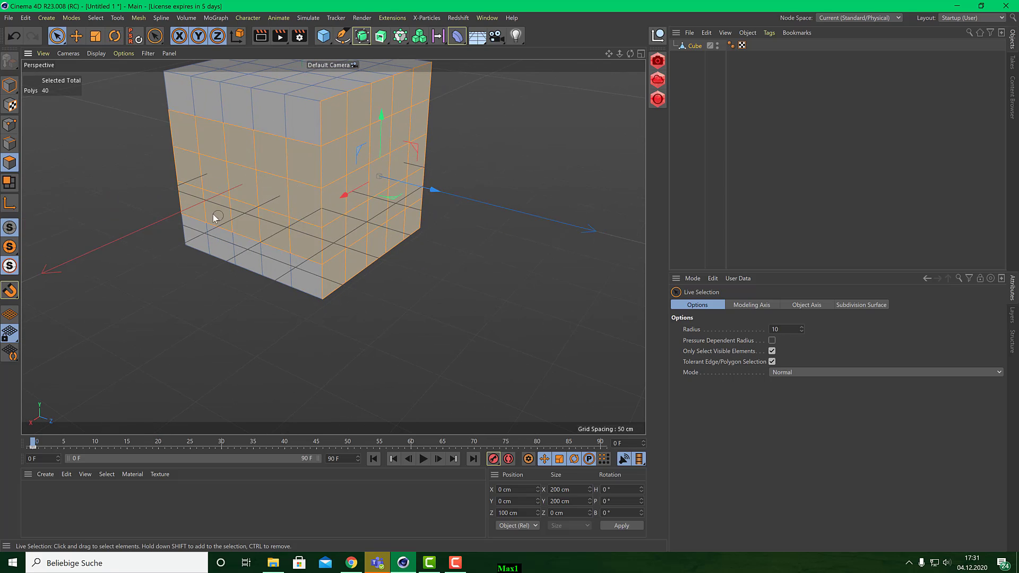
{"action": "left_click", "coordinate": [377, 300]}
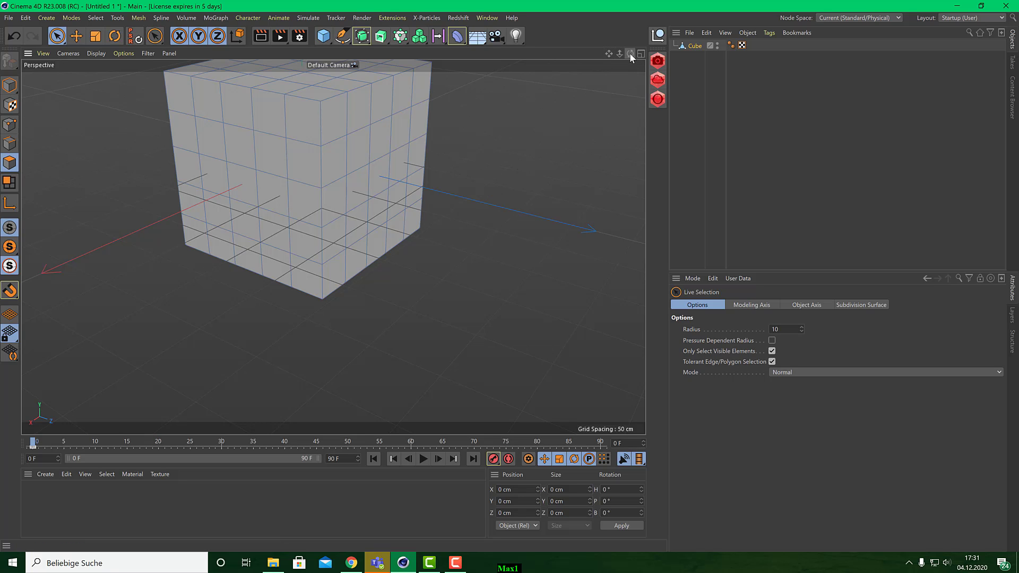
- Orbit, pan and zoom the perspective view to examine the cube from different sides
{"action": "mouse_move", "coordinate": [629, 52]}
{"action": "left_mouse_down"}
{"action": "mouse_move", "coordinate": [621, 49]}
{"action": "mouse_move", "coordinate": [644, 42]}
{"action": "left_mouse_up"}
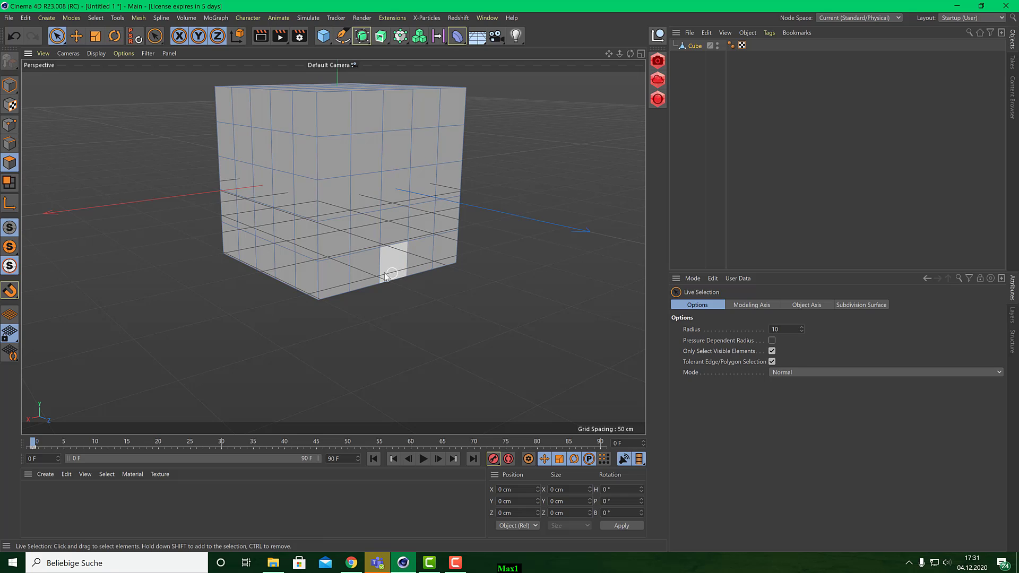
{"action": "middle_click_drag", "start_coordinate": [292, 202], "coordinate": [289, 230], "text": "alt"}
{"action": "left_click_drag", "start_coordinate": [290, 234], "coordinate": [256, 221], "text": "alt"}
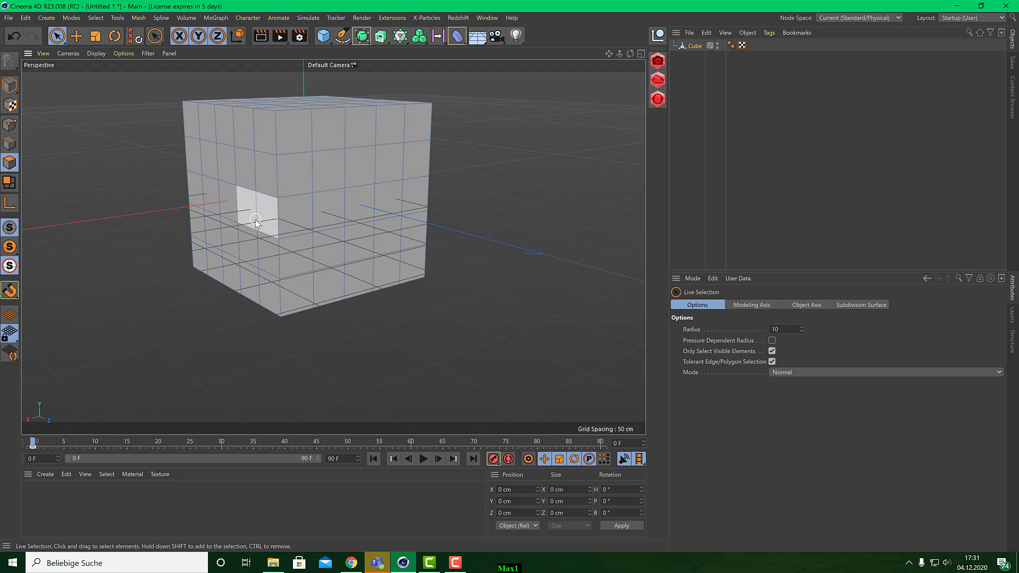
{"action": "left_click_drag", "start_coordinate": [173, 191], "coordinate": [268, 175], "text": "alt"}
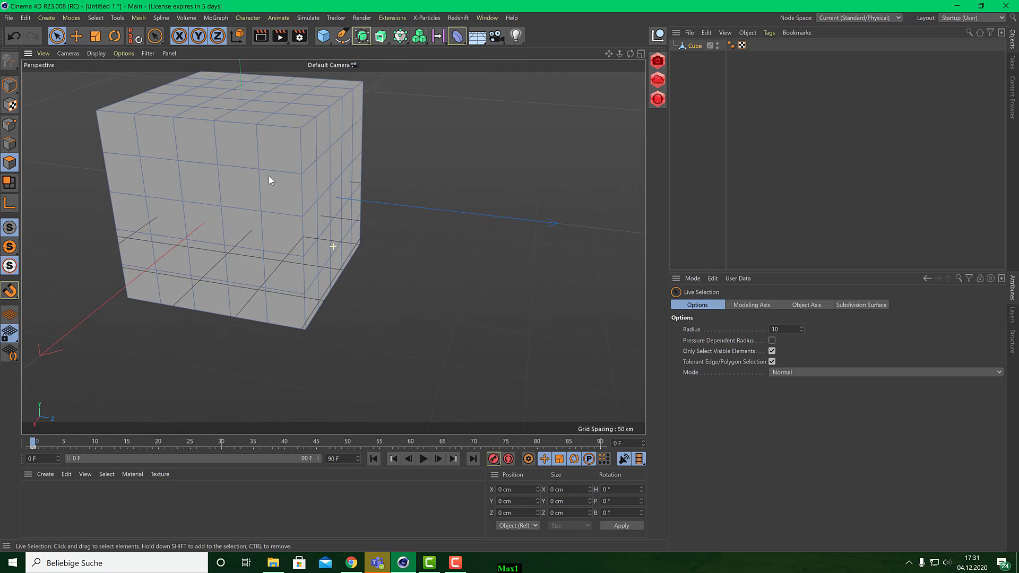
{"action": "right_click_drag", "start_coordinate": [294, 209], "coordinate": [316, 251], "text": "alt"}
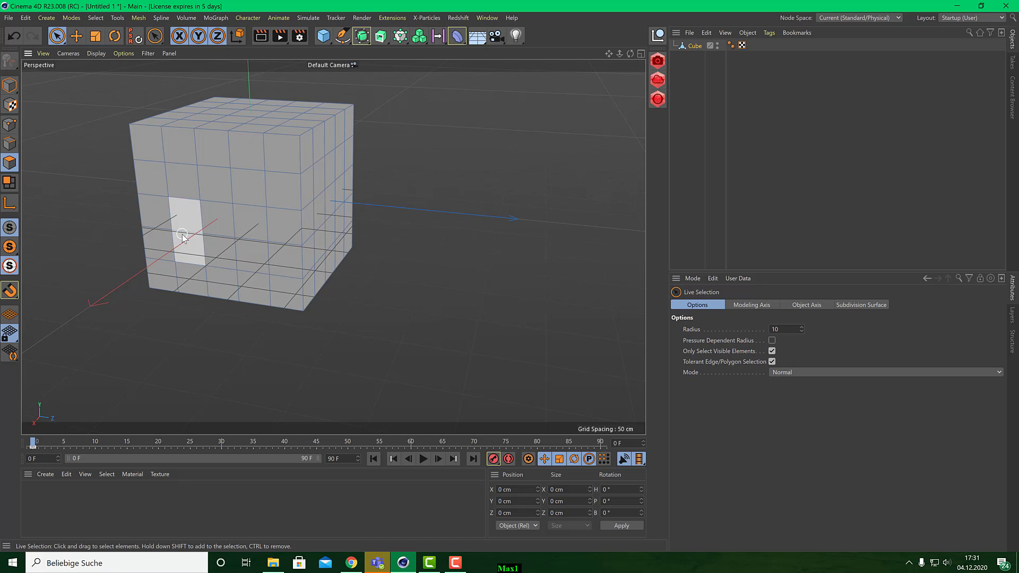
{"action": "mouse_move", "coordinate": [187, 231]}
{"action": "left_mouse_down", "text": "alt"}
{"action": "mouse_move", "coordinate": [102, 215]}
{"action": "mouse_move", "coordinate": [186, 237]}
{"action": "left_mouse_up", "text": "alt"}
{"action": "left_click_drag", "start_coordinate": [356, 192], "coordinate": [439, 182], "text": "alt"}
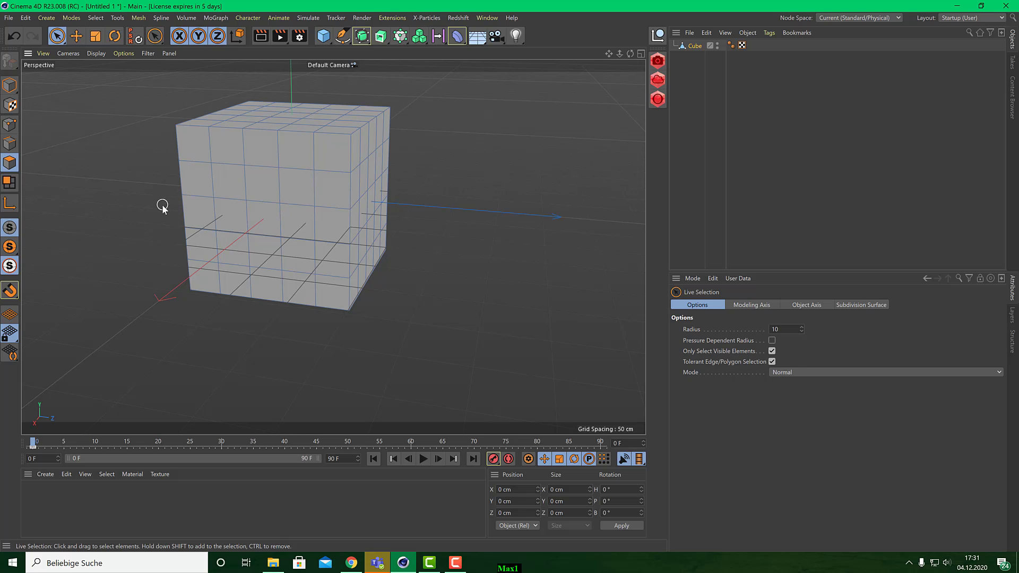
- Select the uppermost row of polygons around the cube's sides with Loop Selection
{"action": "left_click", "coordinate": [95, 18]}
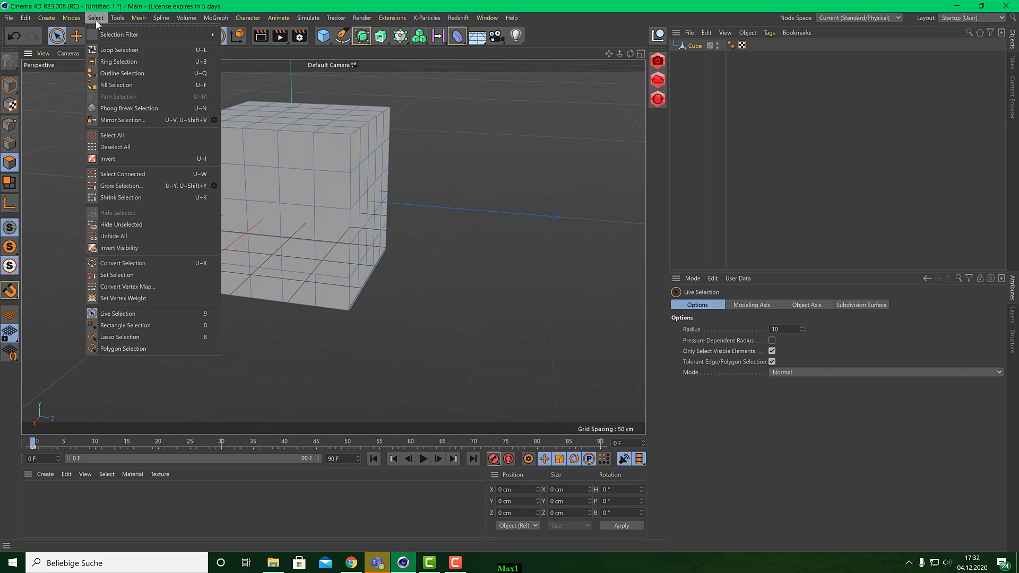
{"action": "left_click", "coordinate": [109, 50]}
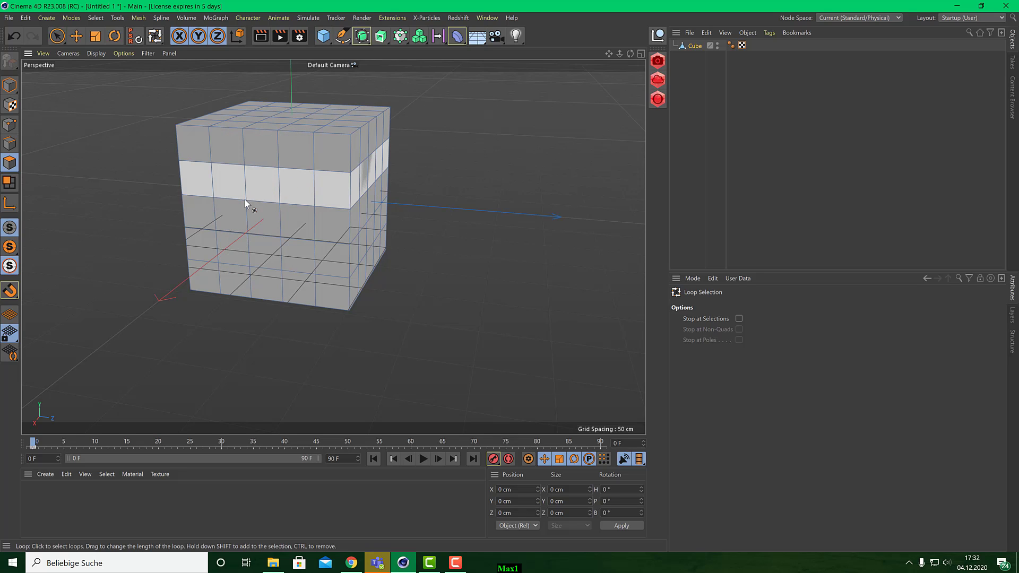
{"action": "left_click", "coordinate": [303, 155]}
{"action": "left_click_drag", "start_coordinate": [487, 125], "coordinate": [457, 150], "text": "alt"}
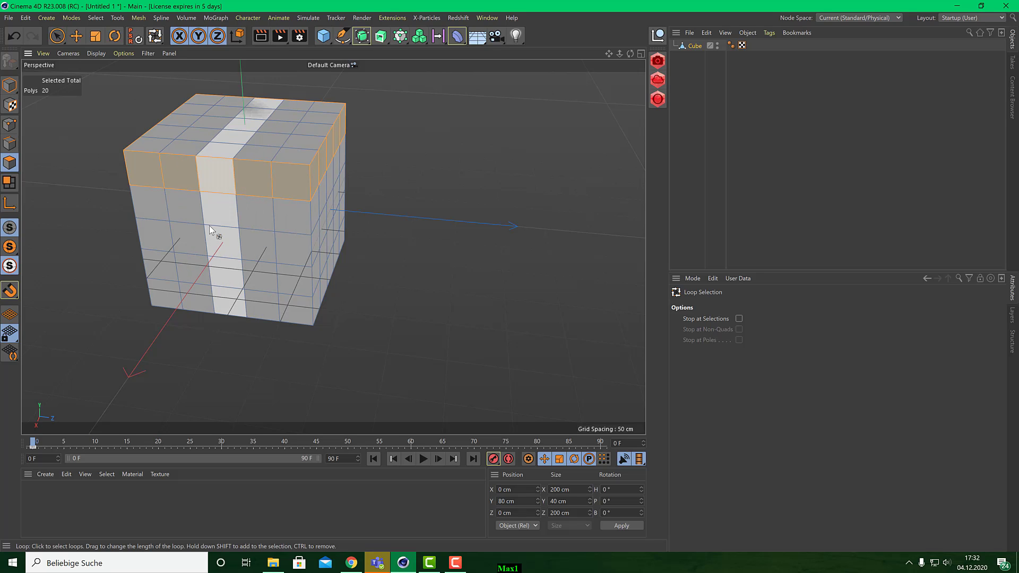
- Bevel the selected polygon loop outward with an offset of 0 cm and an extrusion of about 143 cm
{"action": "right_click", "coordinate": [238, 186]}
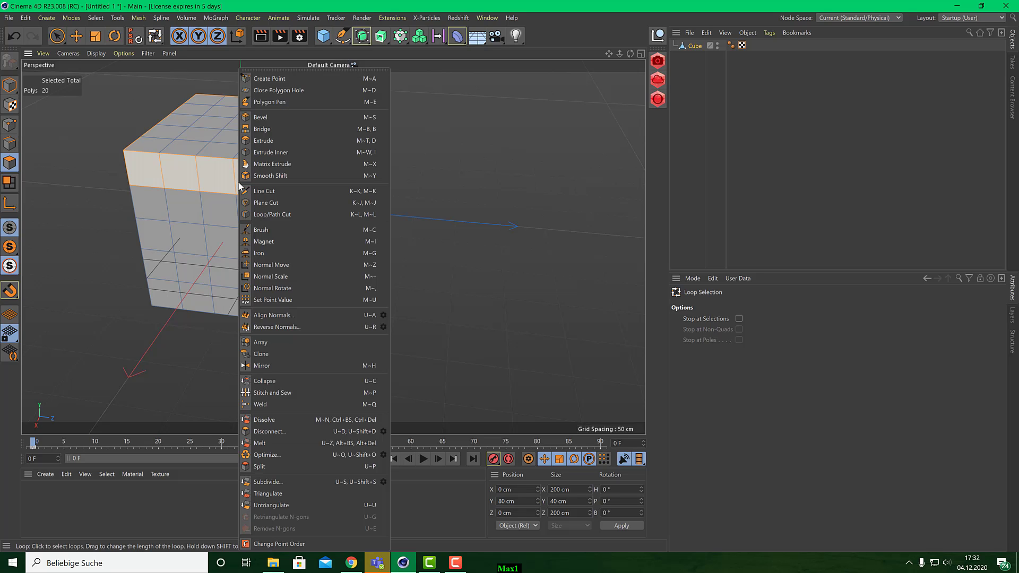
{"action": "left_click", "coordinate": [308, 116]}
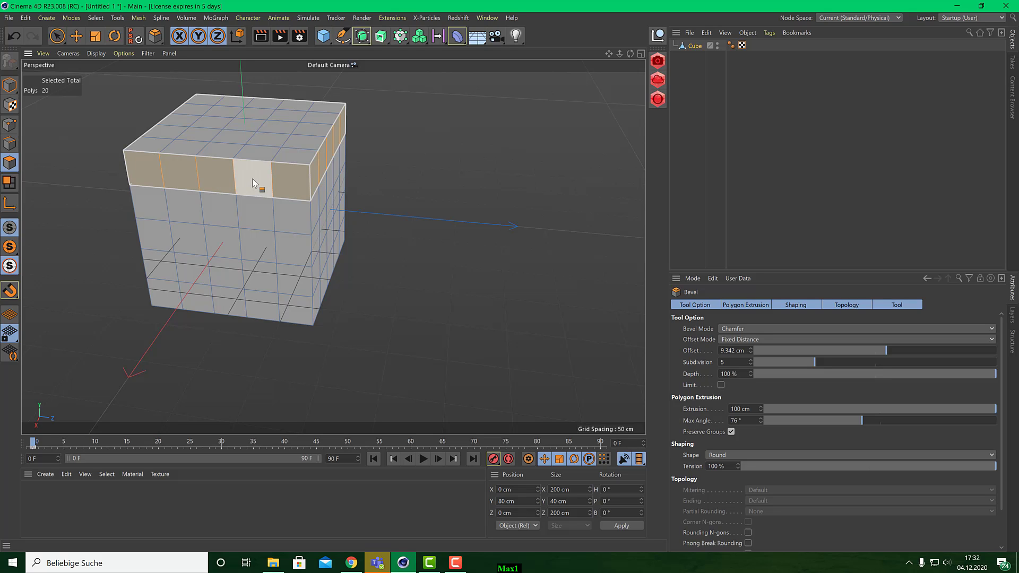
{"action": "left_click_drag", "start_coordinate": [252, 178], "coordinate": [91, 395]}
{"action": "left_click_drag", "start_coordinate": [331, 291], "coordinate": [428, 274], "text": "alt"}
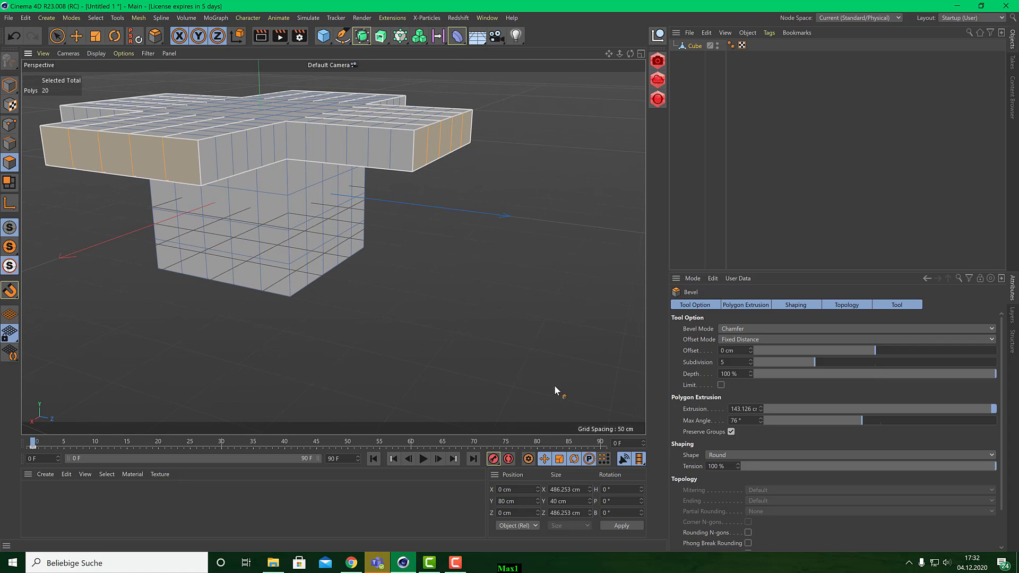
{"action": "left_click_drag", "start_coordinate": [422, 234], "coordinate": [471, 326], "text": "alt"}
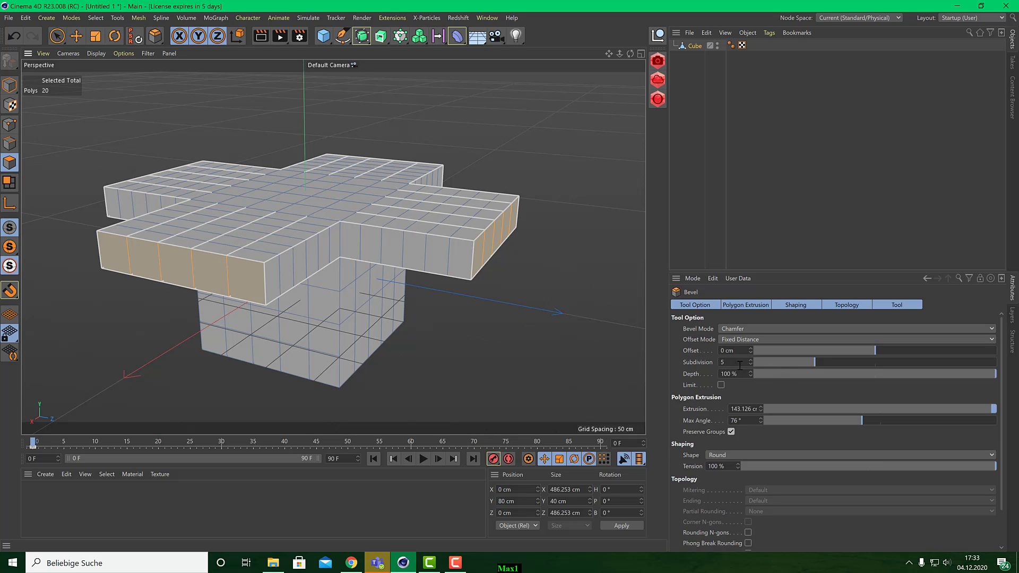
- Set the bevel's extrusion to 100 cm and its maximum angle to 94°
{"action": "mouse_move", "coordinate": [809, 366]}
{"action": "left_mouse_down"}
{"action": "mouse_move", "coordinate": [786, 370]}
{"action": "mouse_move", "coordinate": [822, 370]}
{"action": "mouse_move", "coordinate": [773, 368]}
{"action": "mouse_move", "coordinate": [812, 370]}
{"action": "left_mouse_up"}
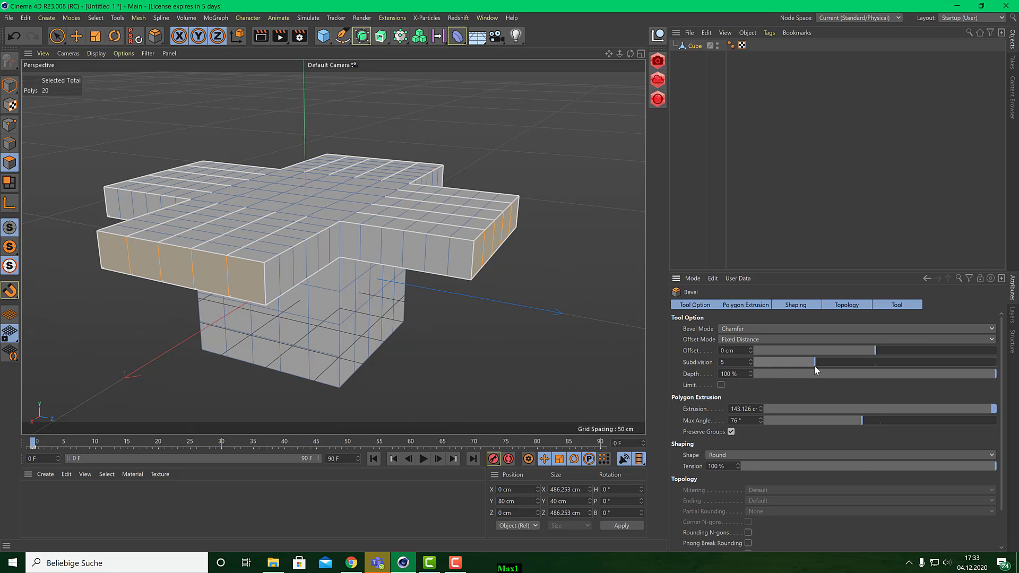
{"action": "left_click_drag", "start_coordinate": [877, 408], "coordinate": [996, 406]}
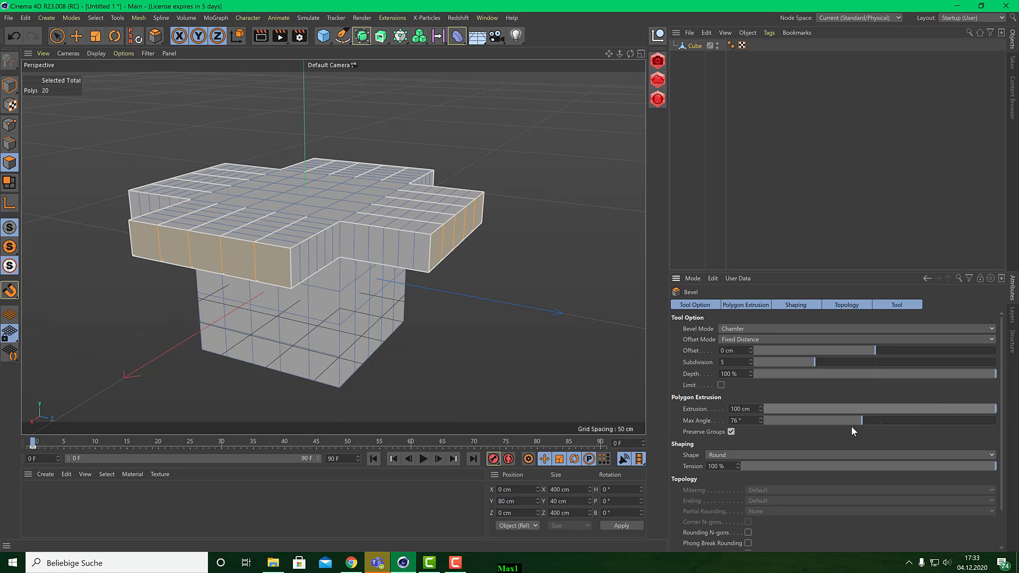
{"action": "left_click_drag", "start_coordinate": [865, 421], "coordinate": [886, 428]}
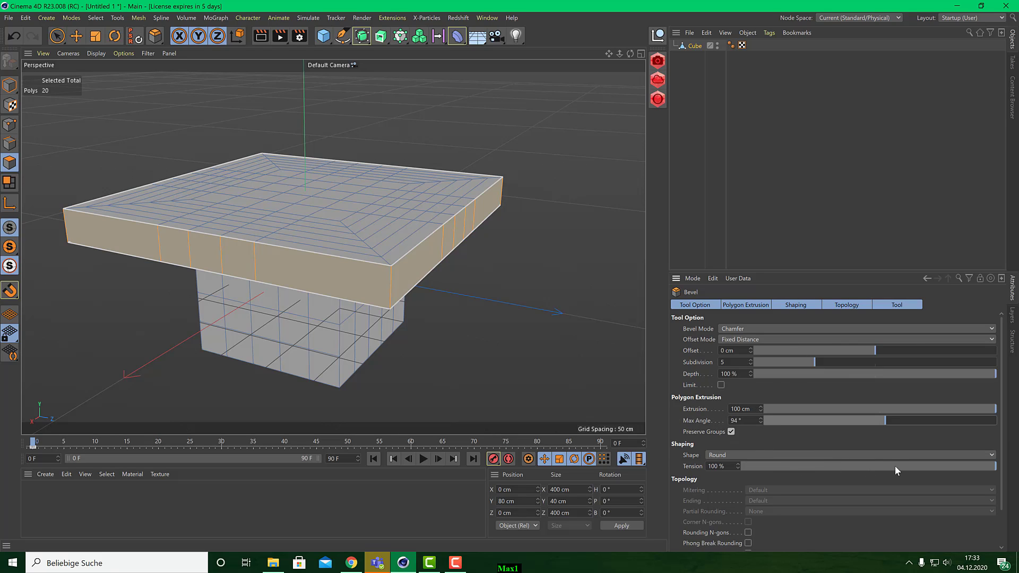
- Set the bevel's tension to -7 % and increase its offset to about 16.13 cm
{"action": "left_click_drag", "start_coordinate": [895, 466], "coordinate": [861, 466]}
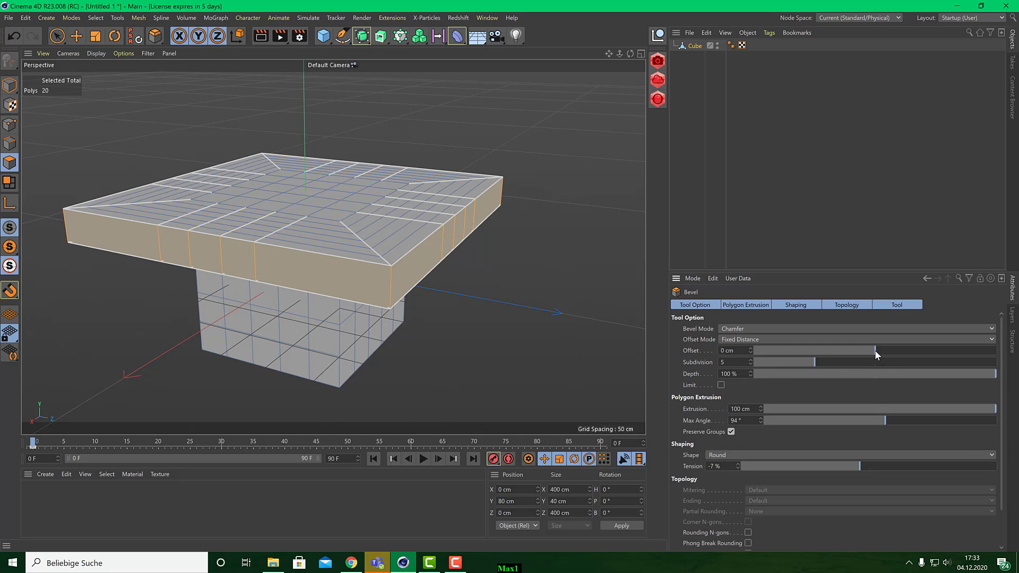
{"action": "mouse_move", "coordinate": [875, 349]}
{"action": "left_mouse_down"}
{"action": "mouse_move", "coordinate": [861, 351]}
{"action": "mouse_move", "coordinate": [892, 353]}
{"action": "left_mouse_up"}
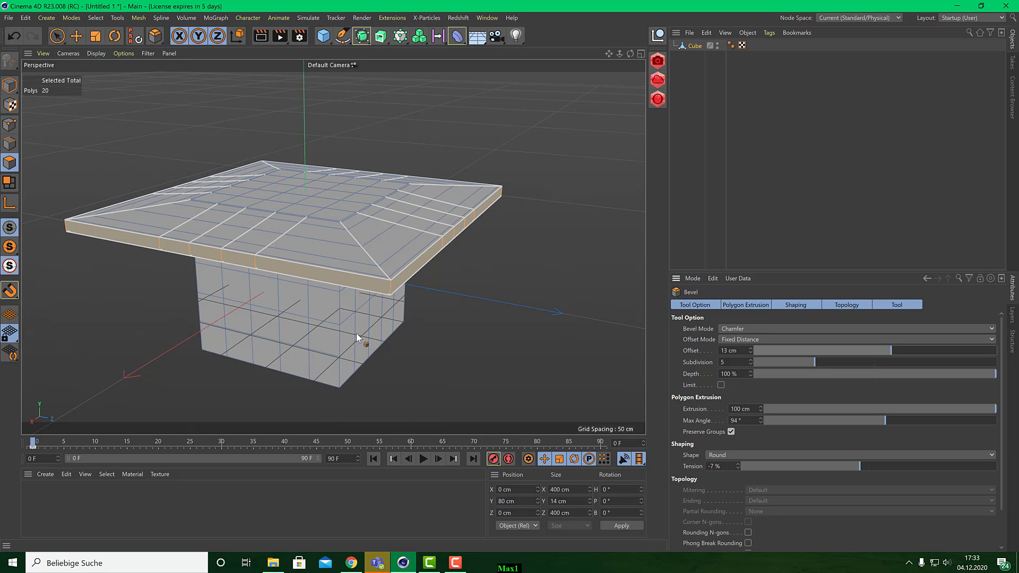
{"action": "mouse_move", "coordinate": [355, 287]}
{"action": "left_mouse_down"}
{"action": "mouse_move", "coordinate": [348, 250]}
{"action": "mouse_move", "coordinate": [355, 315]}
{"action": "mouse_move", "coordinate": [364, 281]}
{"action": "left_mouse_up"}
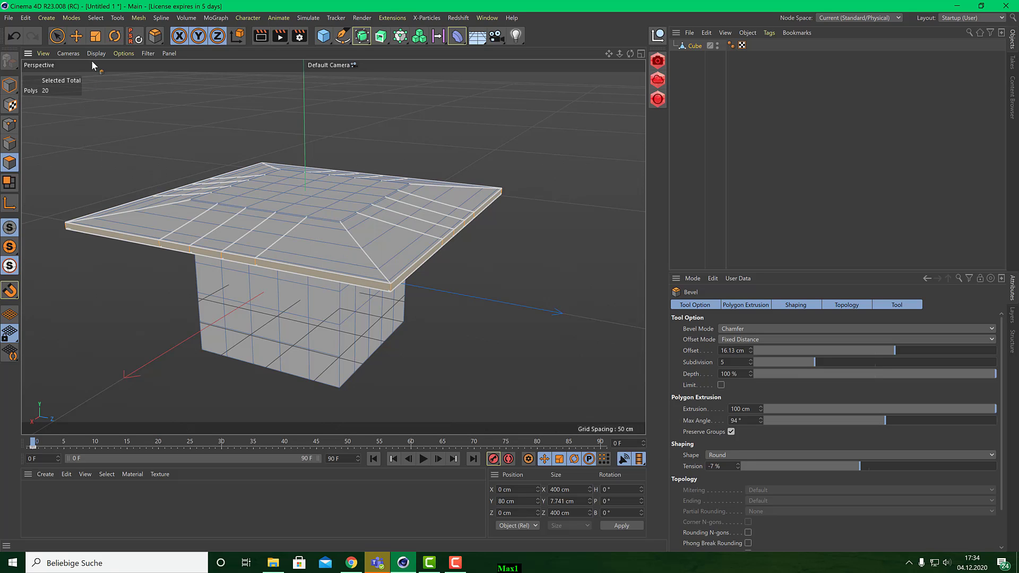
{"action": "left_click", "coordinate": [283, 271]}
{"action": "left_click", "coordinate": [159, 40]}
{"action": "left_click", "coordinate": [193, 68]}
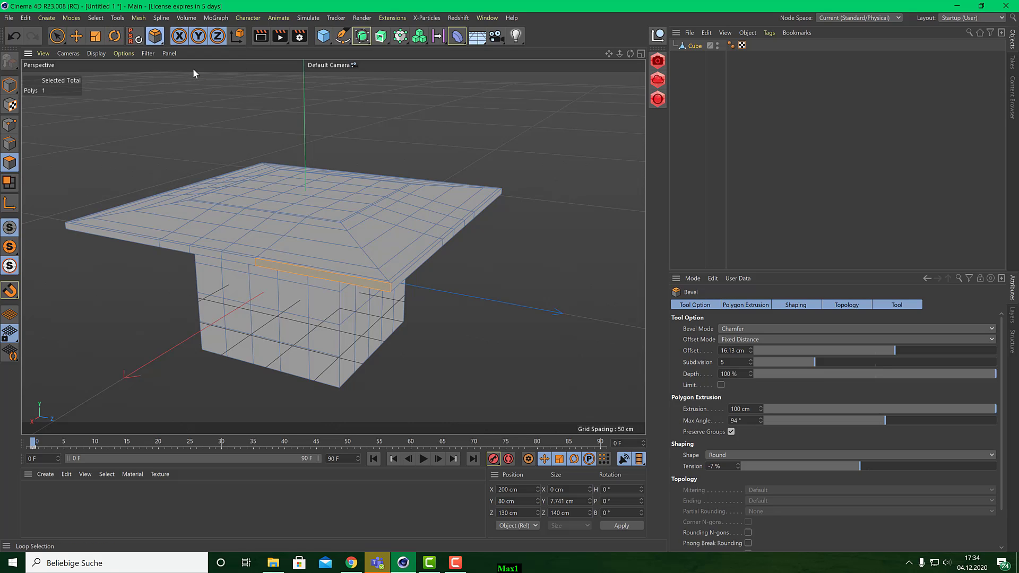
{"action": "left_click", "coordinate": [247, 260]}
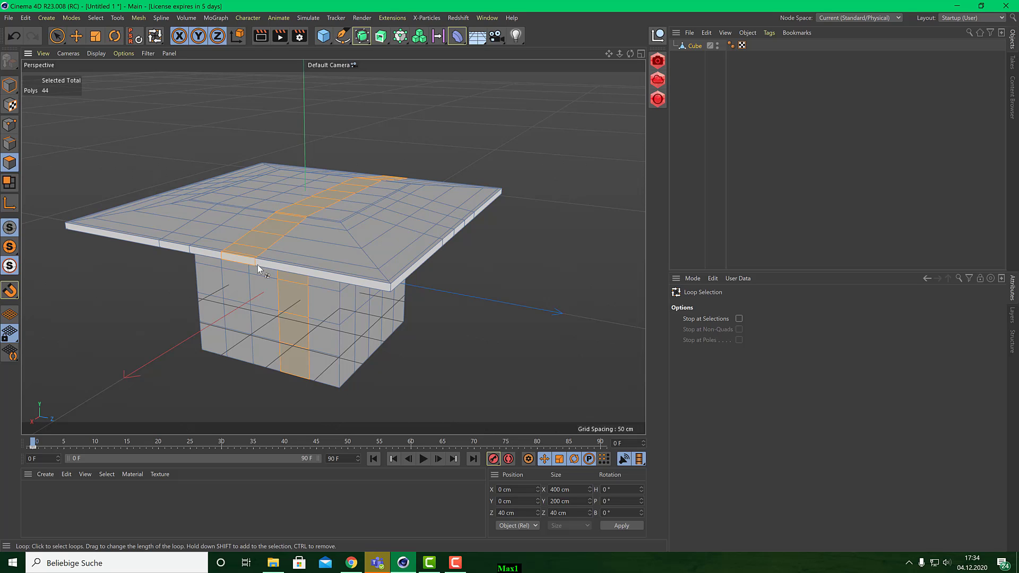
{"action": "left_click", "coordinate": [257, 265]}
{"action": "right_click", "coordinate": [257, 265]}
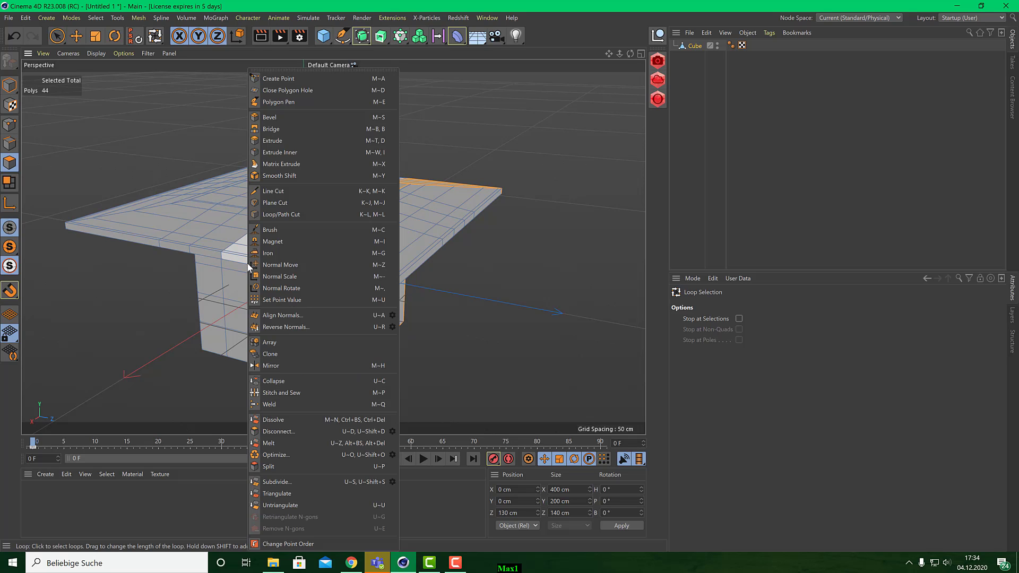
{"action": "left_click", "coordinate": [272, 140]}
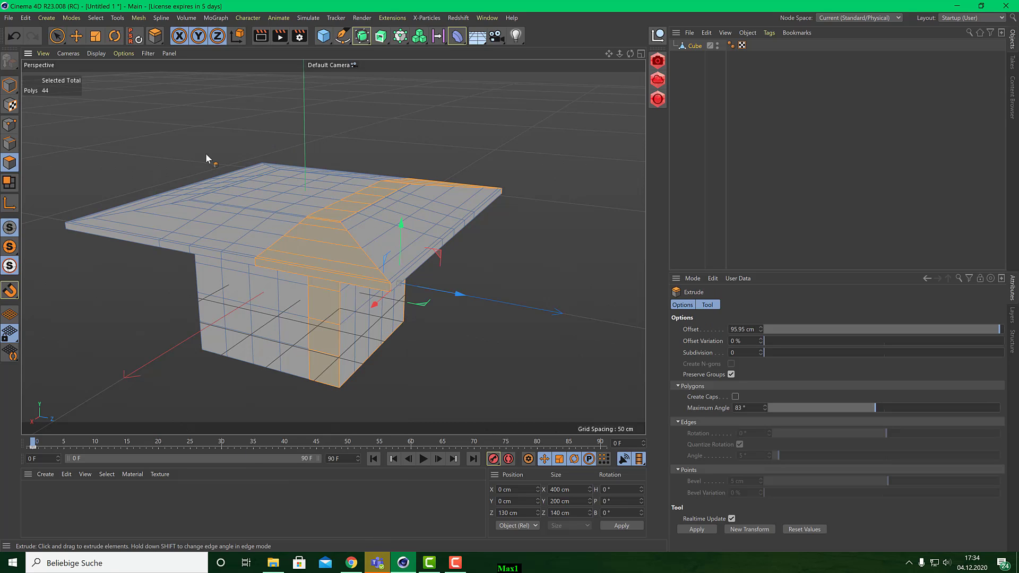
{"action": "right_click", "coordinate": [195, 254]}
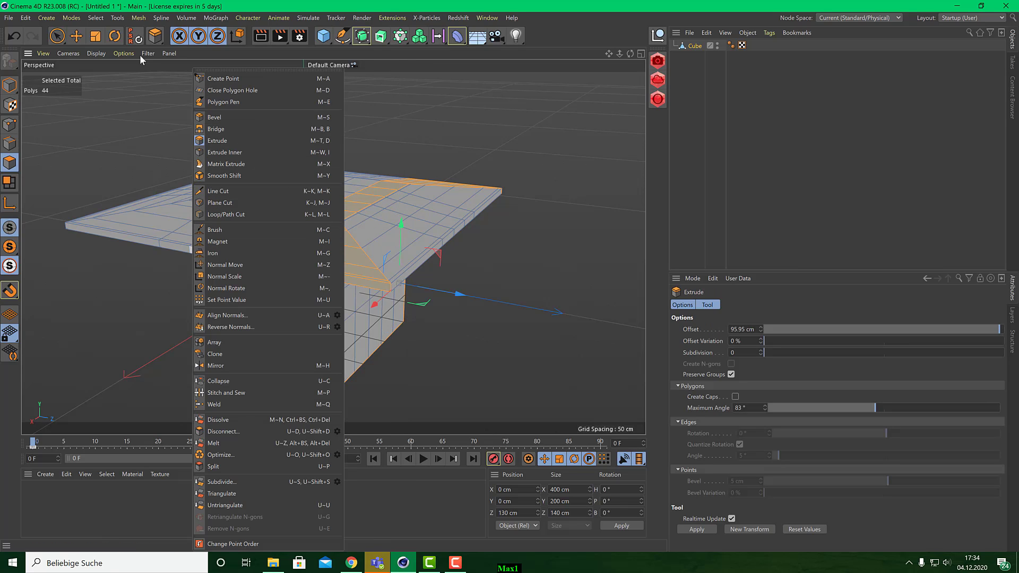
- Select the polygon loop around the slab's outer rim with Loop Selection
{"action": "left_click", "coordinate": [155, 38]}
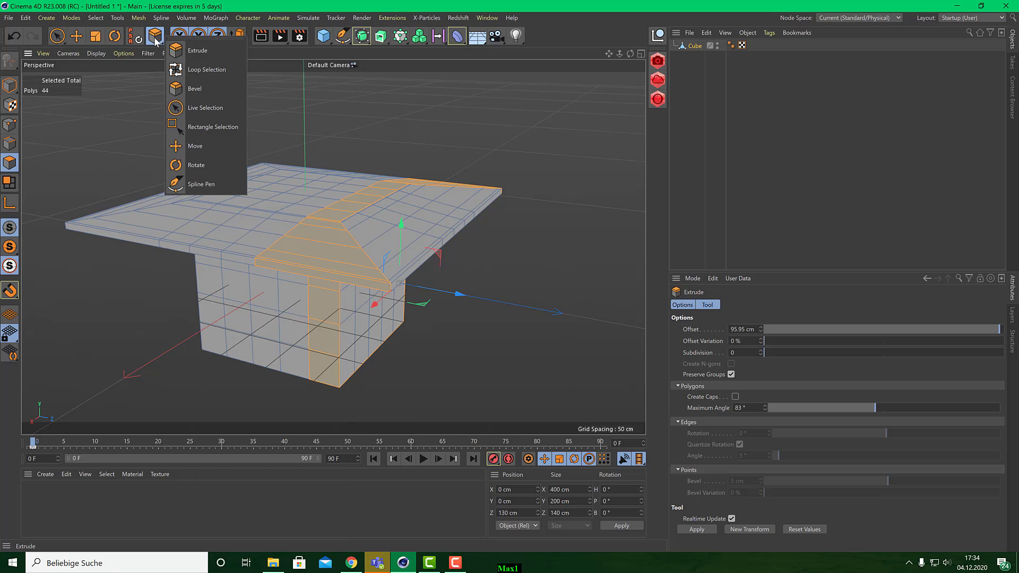
{"action": "left_click", "coordinate": [194, 70]}
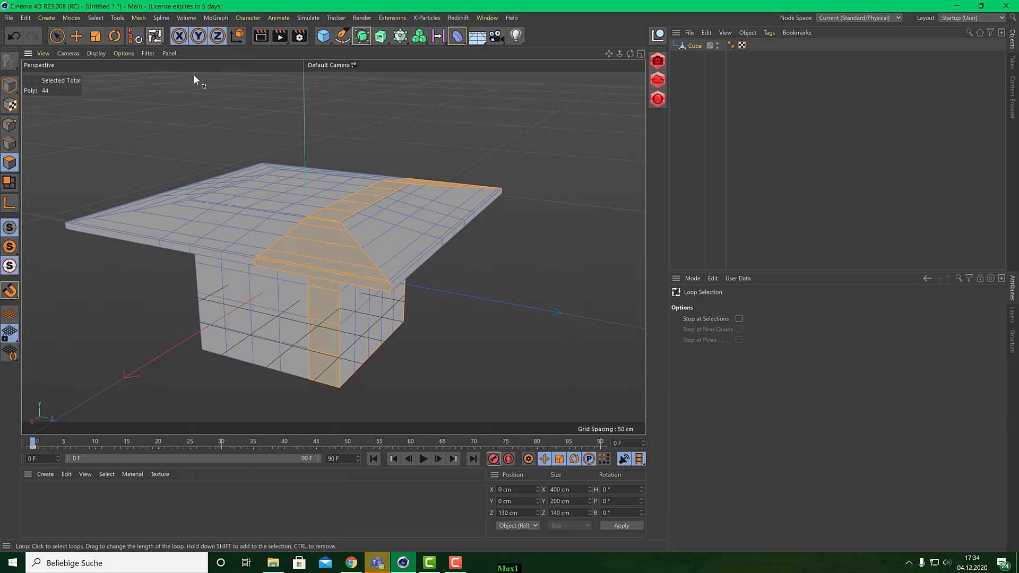
{"action": "left_click", "coordinate": [189, 253]}
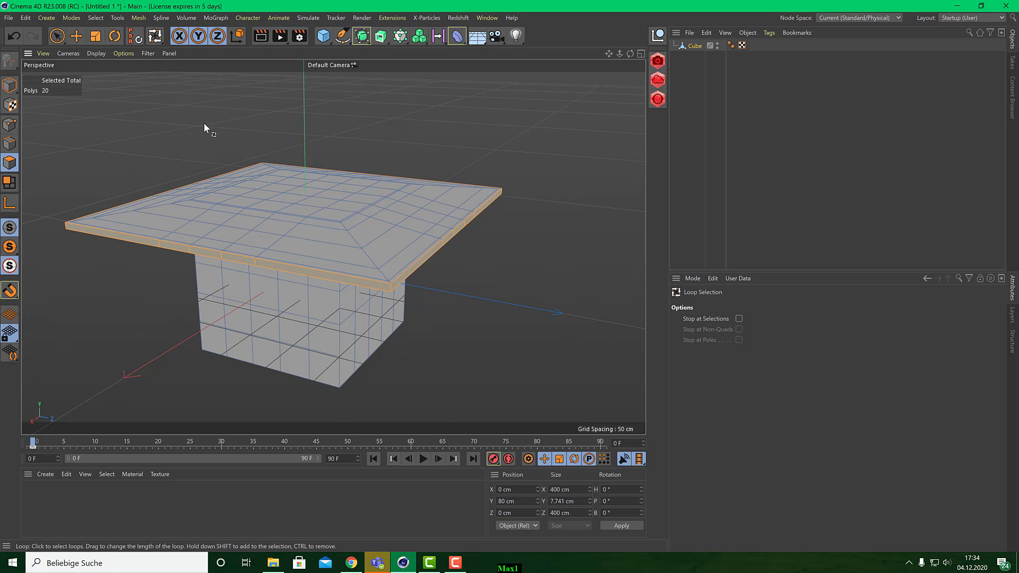
- Bevel the rim's polygon loop outward with an offset of about -13.3 cm and an extrusion of about 71.5 cm, and deselect it
{"action": "right_click", "coordinate": [190, 254]}
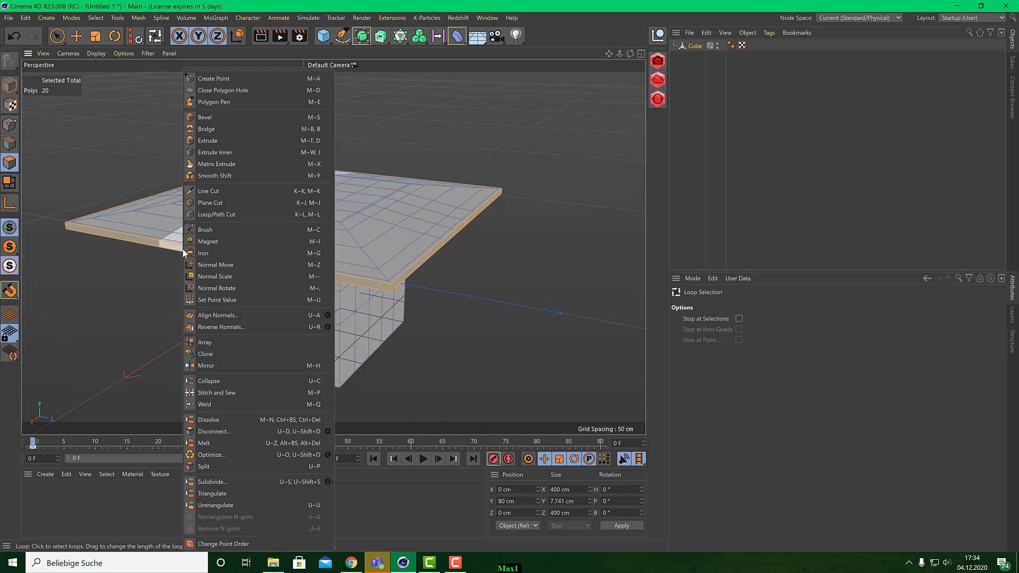
{"action": "left_click", "coordinate": [244, 118]}
{"action": "left_click_drag", "start_coordinate": [178, 247], "coordinate": [150, 227]}
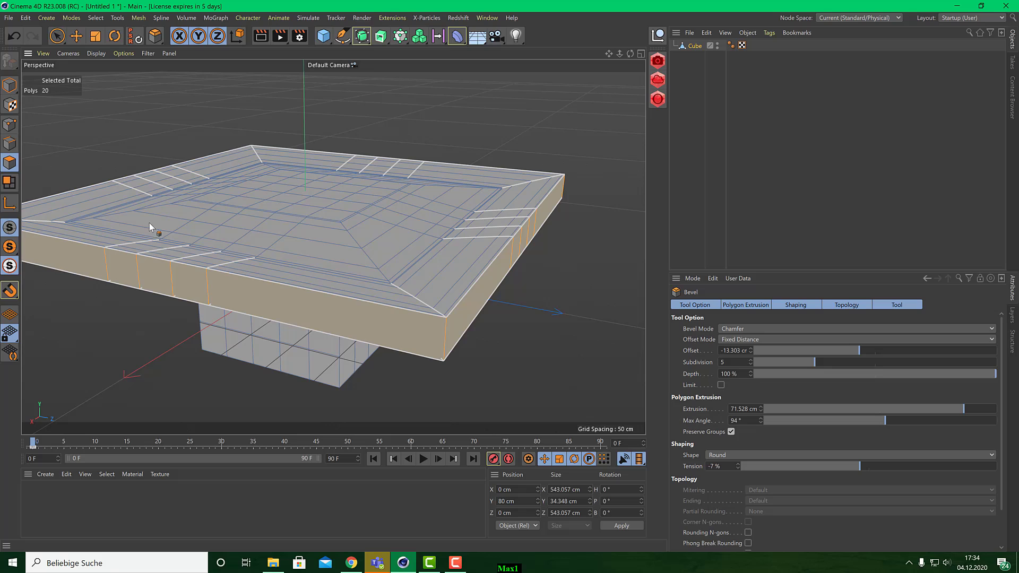
{"action": "left_click", "coordinate": [309, 107]}
- Add a Bend deformer to the scene and select it with the Move tool active
{"action": "middle_click_drag", "start_coordinate": [235, 173], "coordinate": [250, 116], "text": "alt"}
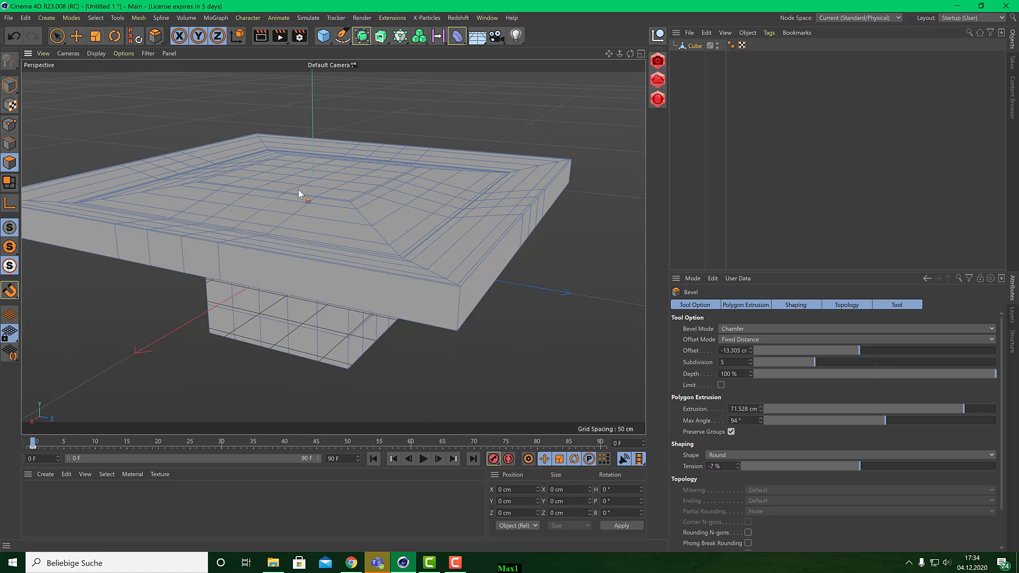
{"action": "middle_click_drag", "start_coordinate": [298, 190], "coordinate": [351, 160], "text": "alt"}
{"action": "middle_click_drag", "start_coordinate": [444, 252], "coordinate": [364, 256], "text": "alt"}
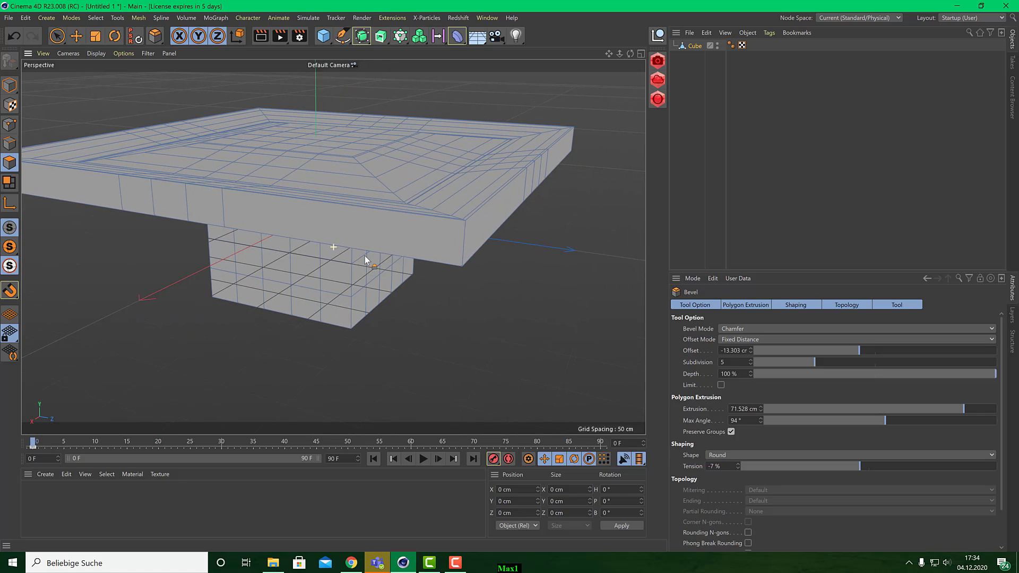
{"action": "scroll", "coordinate": [365, 260], "scroll_direction": "down", "scroll_amount": 5}
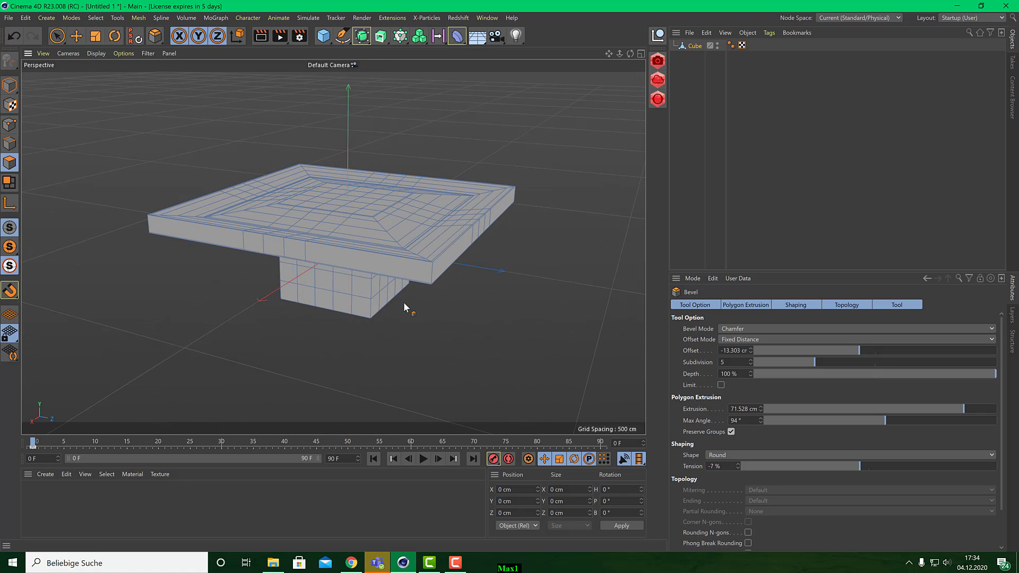
{"action": "left_click_drag", "start_coordinate": [403, 302], "coordinate": [363, 288], "text": "alt"}
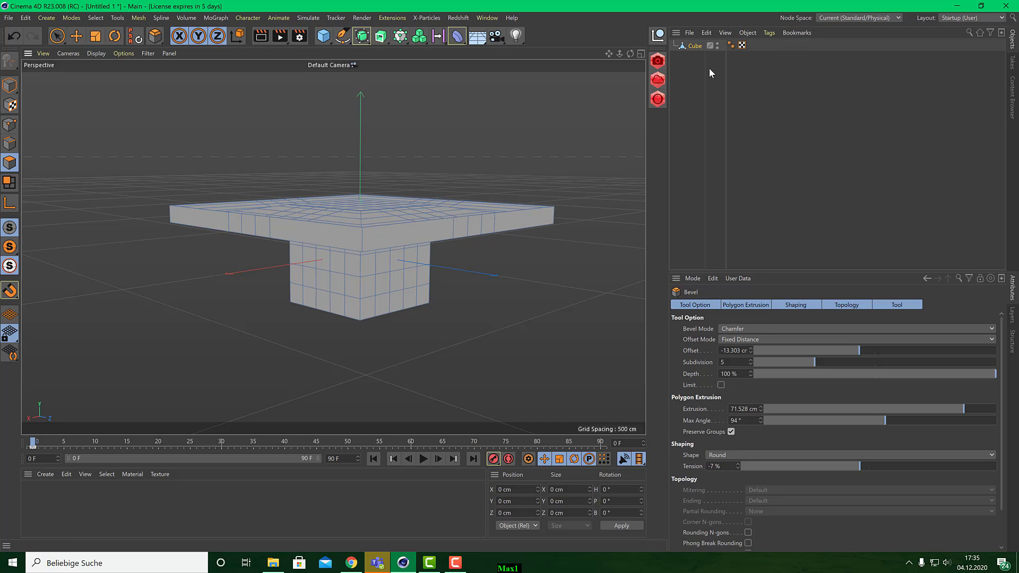
{"action": "left_click", "coordinate": [457, 35]}
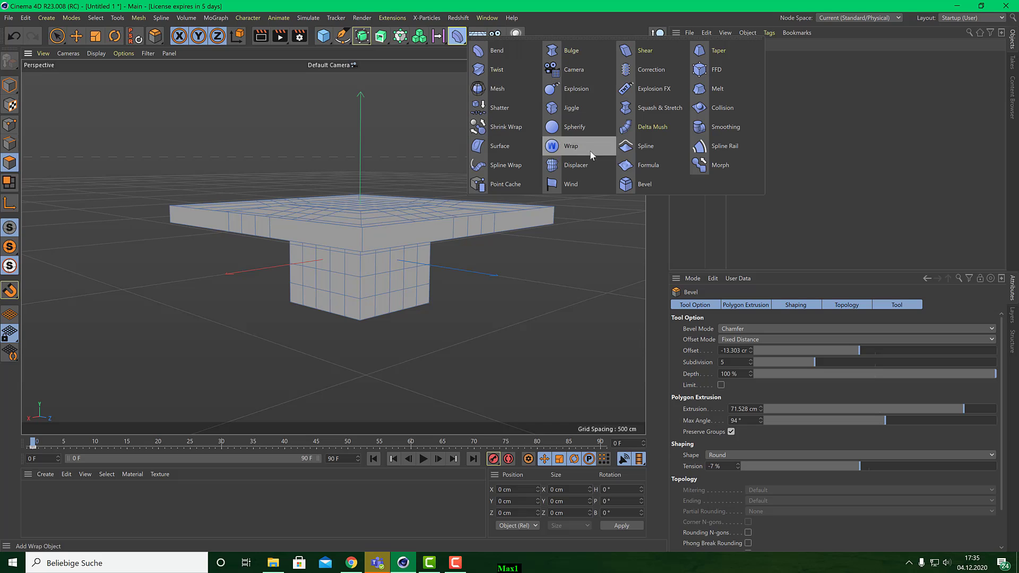
{"action": "left_click", "coordinate": [508, 55]}
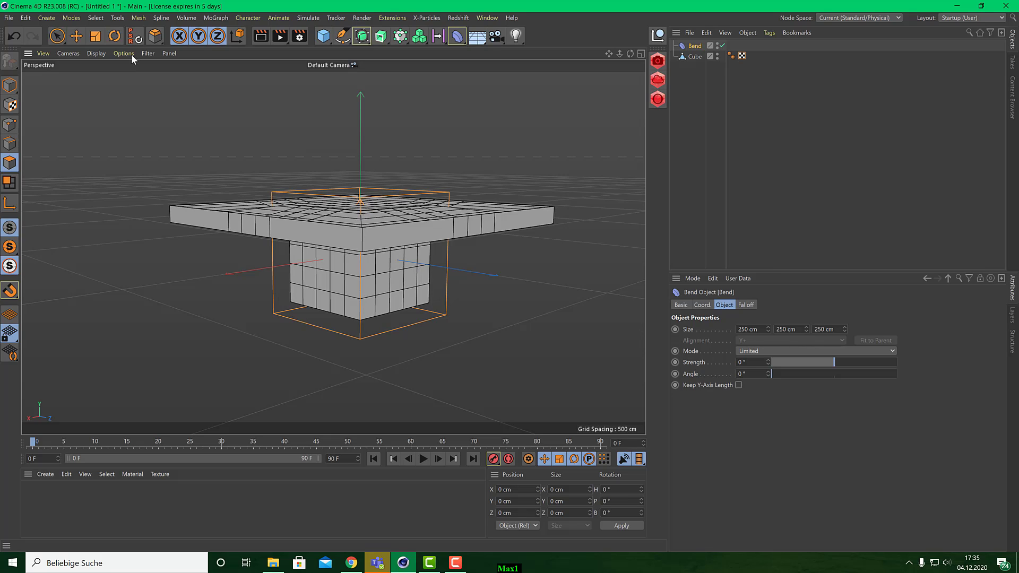
{"action": "left_click", "coordinate": [76, 36]}
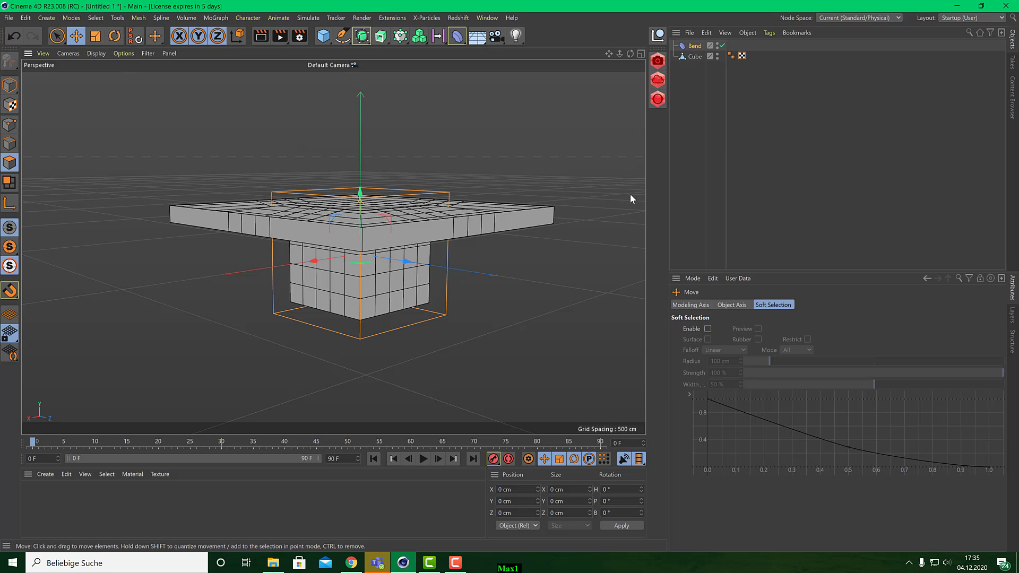
{"action": "left_click", "coordinate": [695, 47]}
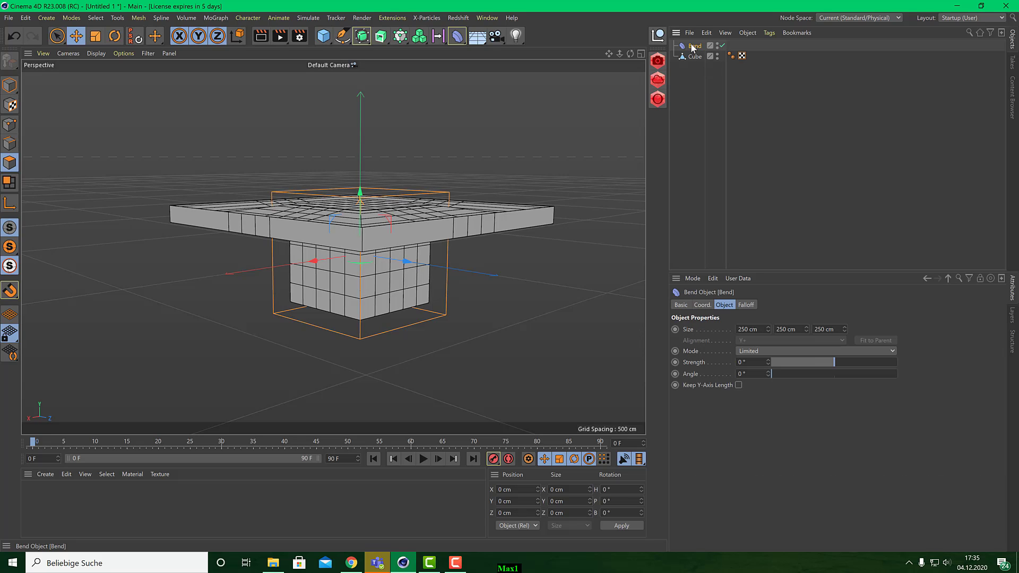
- Make the Bend deformer a child of the Cube and set its strength to -17°
{"action": "left_click_drag", "start_coordinate": [819, 362], "coordinate": [834, 347]}
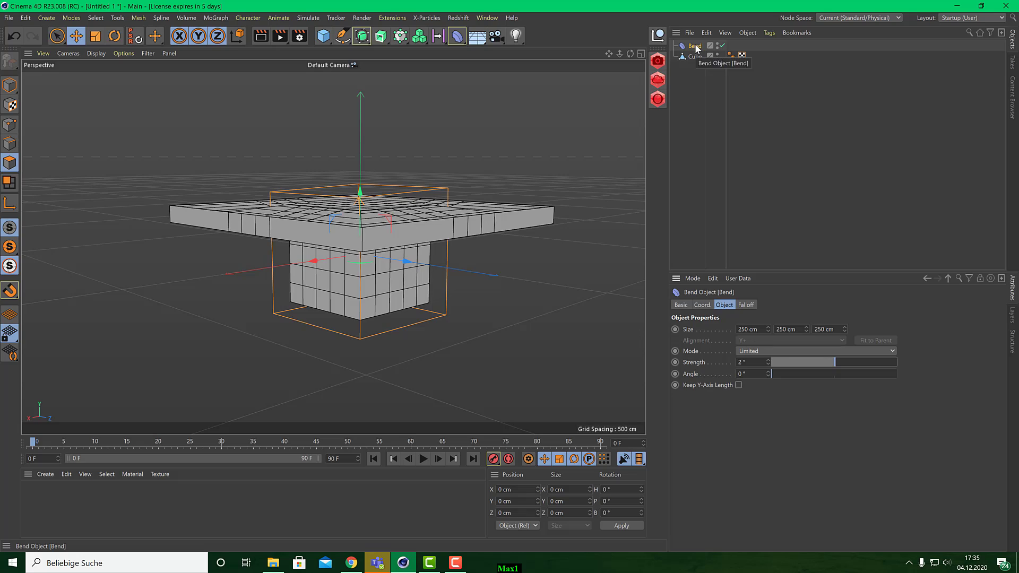
{"action": "left_click_drag", "start_coordinate": [697, 48], "coordinate": [693, 59]}
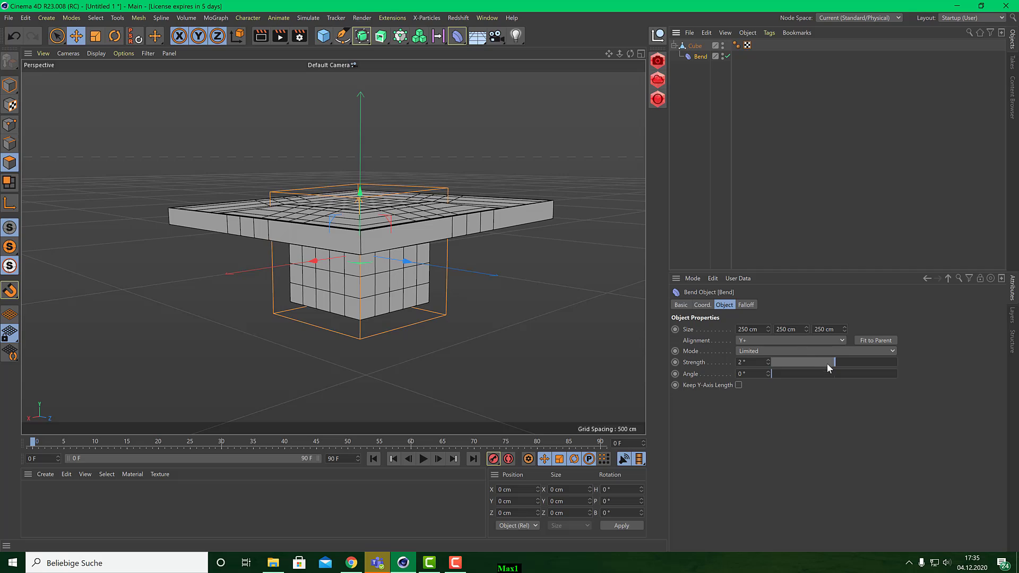
{"action": "mouse_move", "coordinate": [836, 362]}
{"action": "left_mouse_down"}
{"action": "mouse_move", "coordinate": [824, 362]}
{"action": "mouse_move", "coordinate": [849, 362]}
{"action": "mouse_move", "coordinate": [833, 361]}
{"action": "left_mouse_up"}
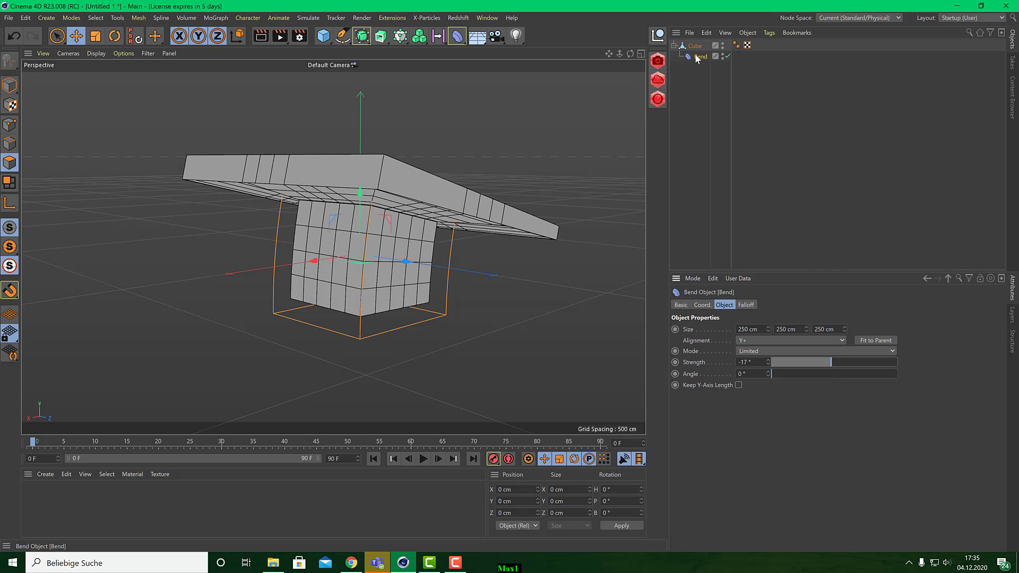
- Add a Twist deformer as a child of the Cube above Bend and set its angle to 117°
{"action": "left_click_drag", "start_coordinate": [457, 35], "coordinate": [480, 69]}
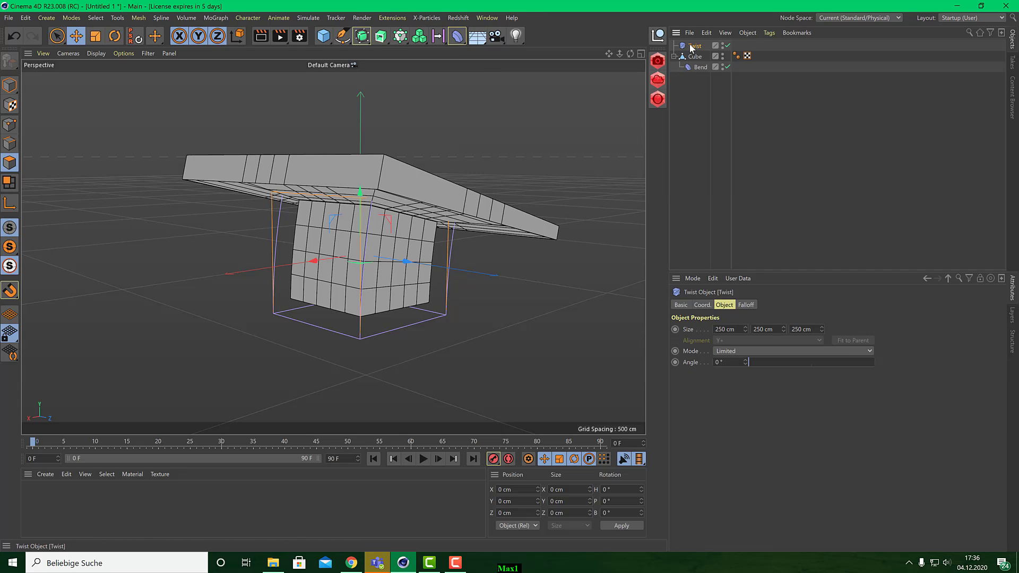
{"action": "left_click_drag", "start_coordinate": [695, 72], "coordinate": [693, 57]}
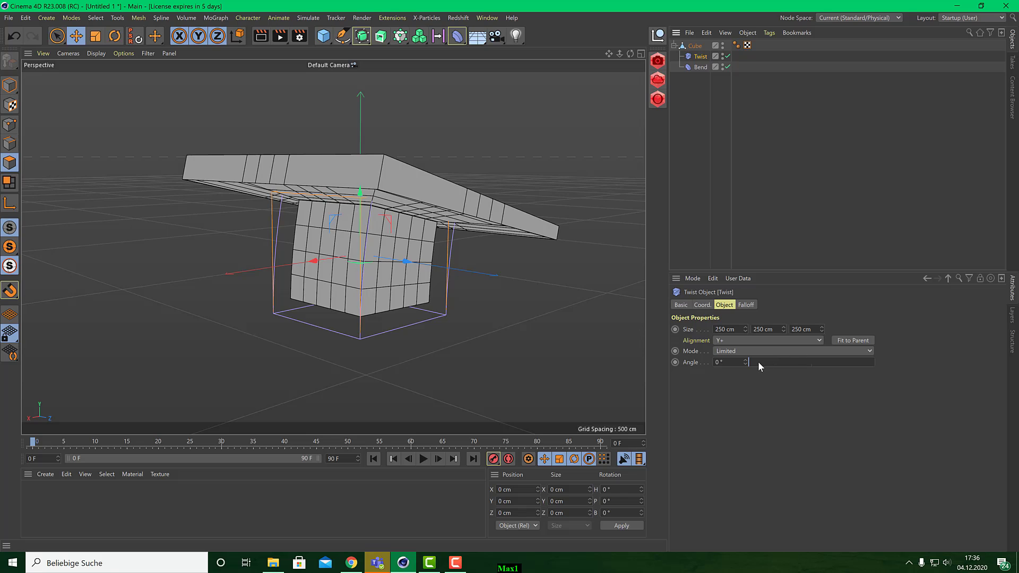
{"action": "left_click_drag", "start_coordinate": [758, 362], "coordinate": [789, 360]}
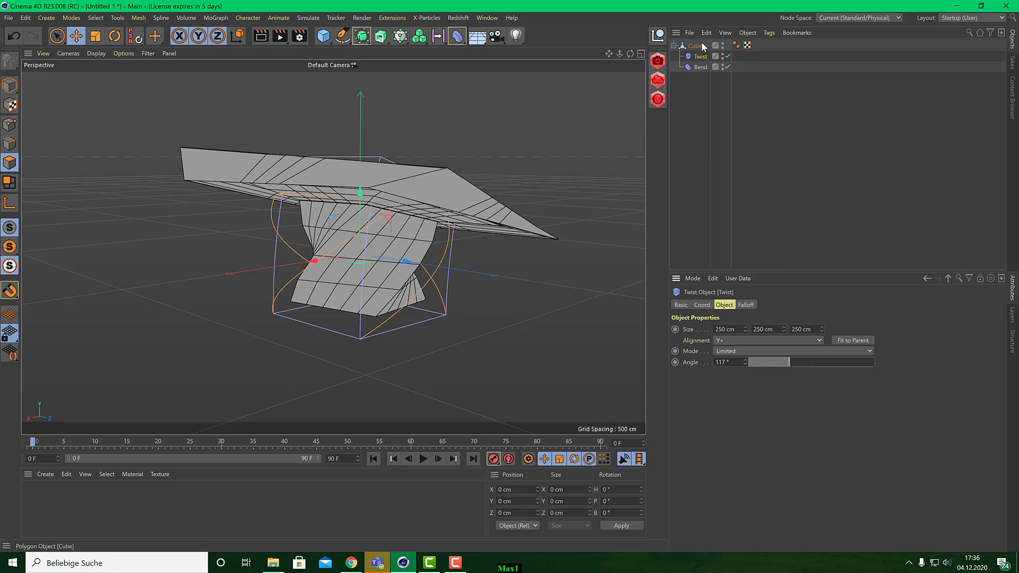
- Set the Bend deformer's strength to -59° and the Twist deformer's angle to 87°
{"action": "left_click", "coordinate": [700, 67]}
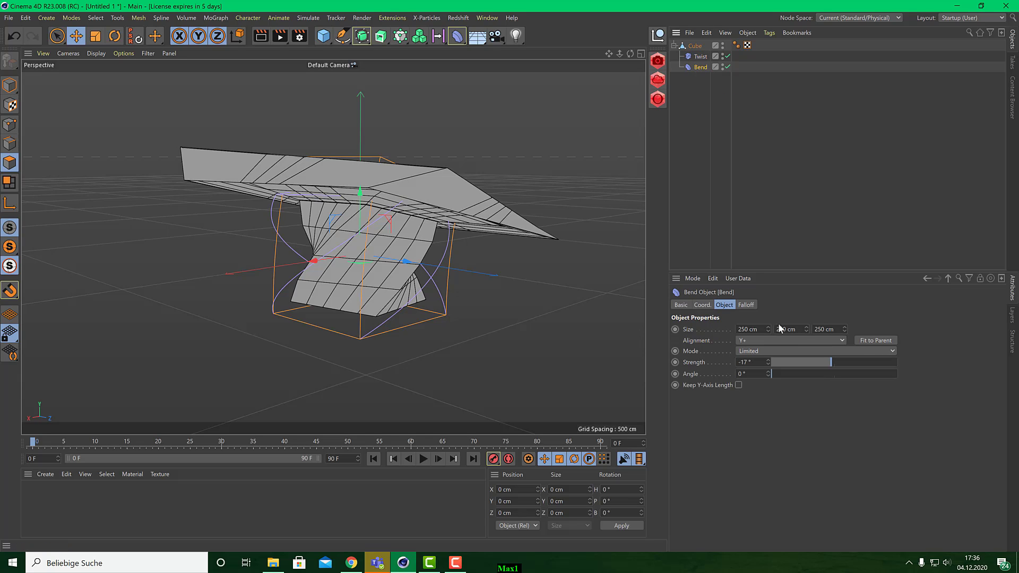
{"action": "left_click_drag", "start_coordinate": [832, 362], "coordinate": [825, 363]}
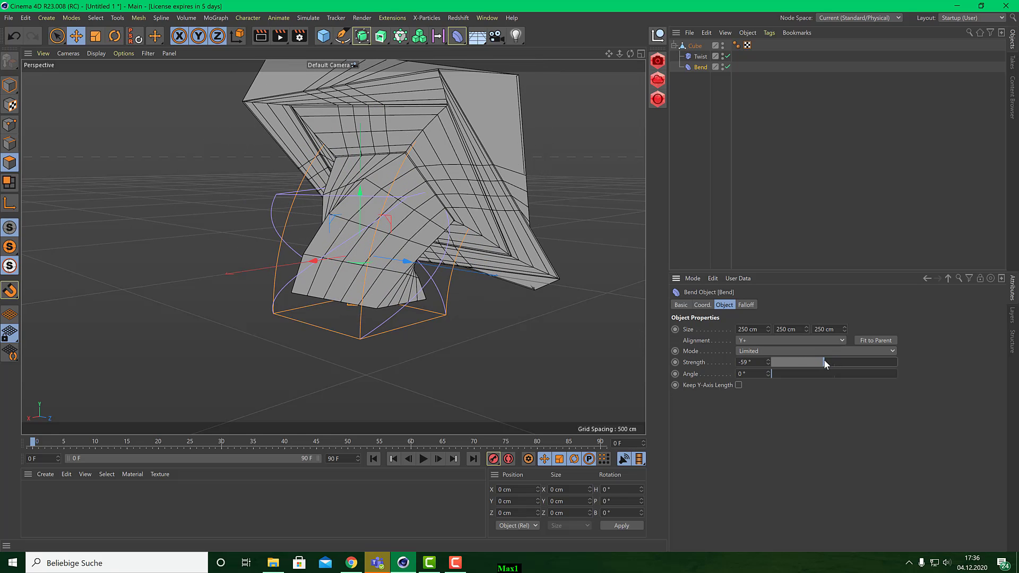
{"action": "left_click", "coordinate": [703, 57]}
{"action": "mouse_move", "coordinate": [793, 364]}
{"action": "left_mouse_down"}
{"action": "mouse_move", "coordinate": [824, 357]}
{"action": "mouse_move", "coordinate": [753, 353]}
{"action": "mouse_move", "coordinate": [801, 354]}
{"action": "mouse_move", "coordinate": [777, 354]}
{"action": "left_mouse_up"}
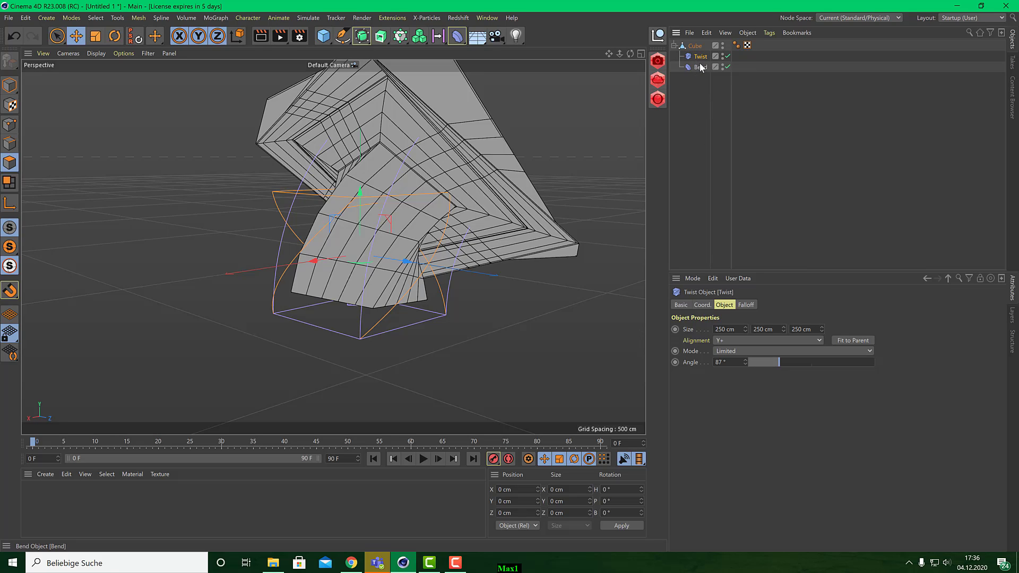
- Delete the Twist and Bend deformers from the Cube
{"action": "left_click", "coordinate": [699, 66], "text": "ctrl"}
{"action": "key", "text": "Delete"}
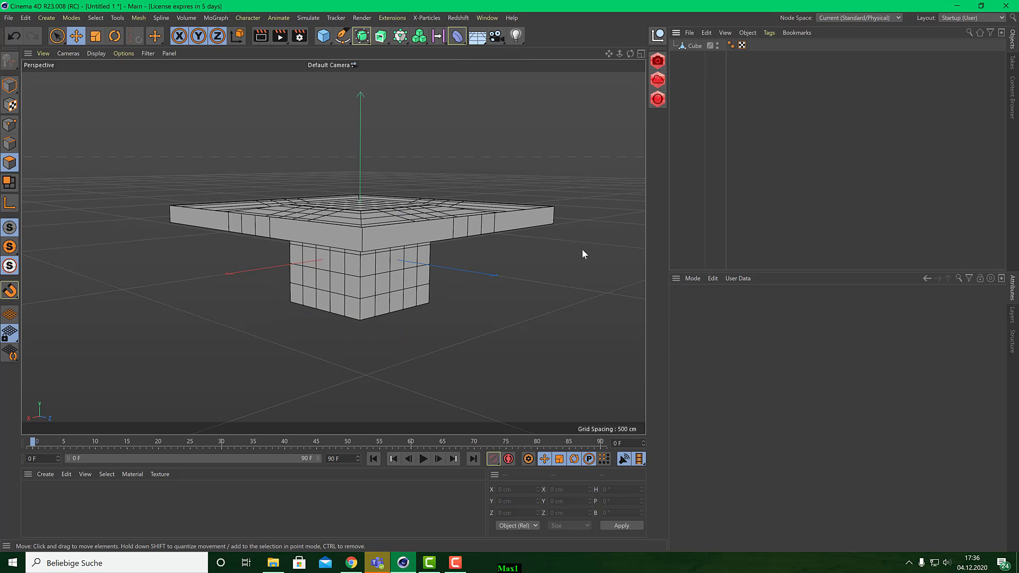
- Select the points across the central area of the Cube's upper face in point mode with Live Selection
{"action": "left_click_drag", "start_coordinate": [496, 249], "coordinate": [449, 297], "text": "alt"}
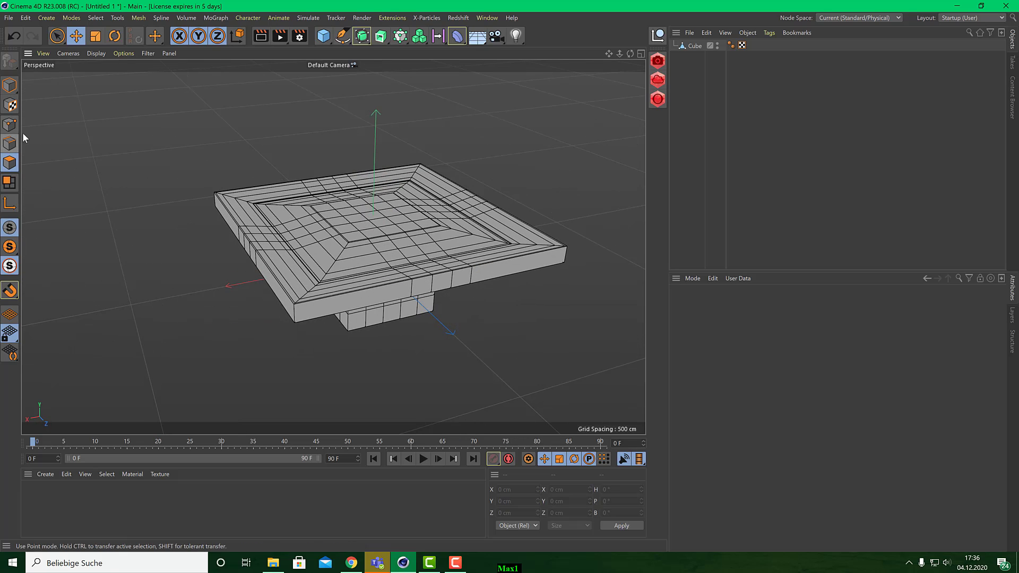
{"action": "left_click", "coordinate": [9, 124]}
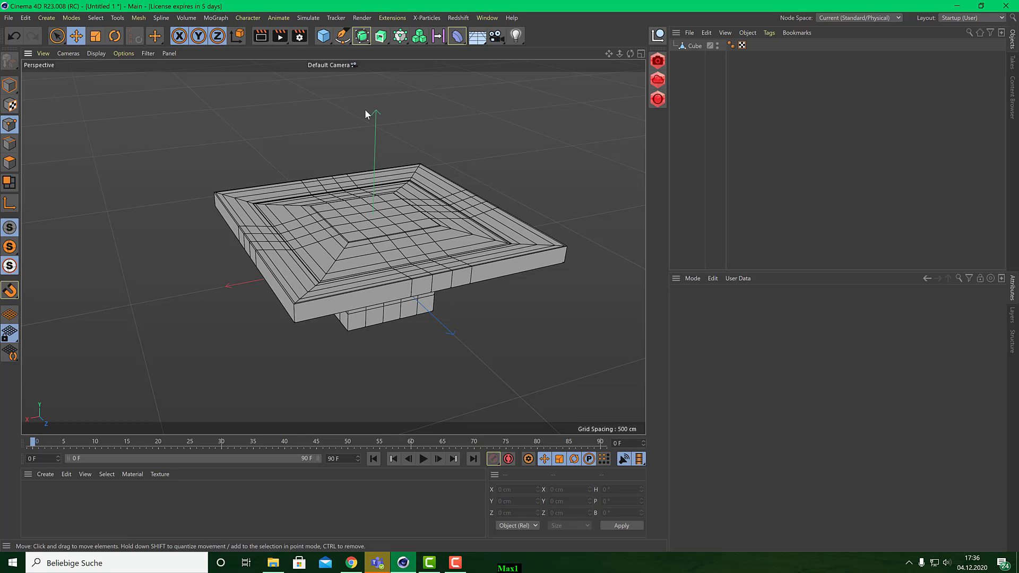
{"action": "left_click", "coordinate": [57, 35]}
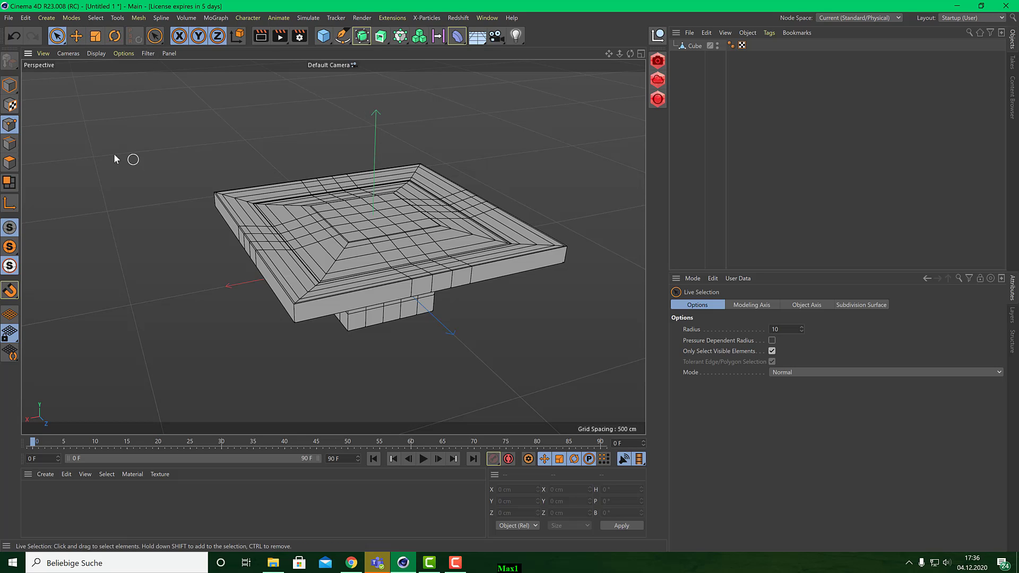
{"action": "left_click", "coordinate": [695, 45]}
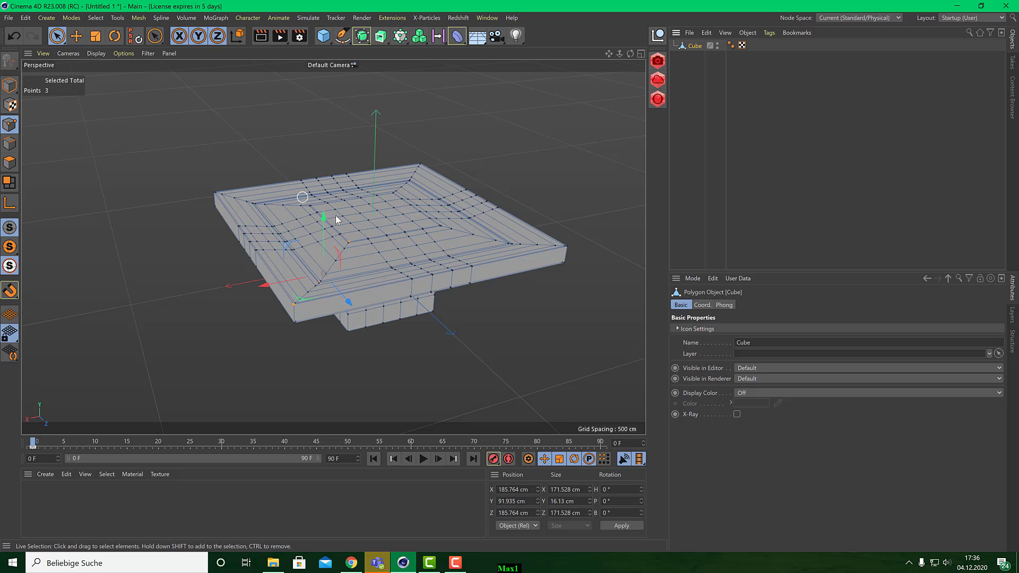
{"action": "mouse_move", "coordinate": [351, 224]}
{"action": "left_mouse_down"}
{"action": "mouse_move", "coordinate": [339, 210]}
{"action": "mouse_move", "coordinate": [318, 211]}
{"action": "mouse_move", "coordinate": [345, 239]}
{"action": "left_mouse_up"}
{"action": "mouse_move", "coordinate": [430, 233]}
{"action": "left_mouse_down"}
{"action": "mouse_move", "coordinate": [435, 223]}
{"action": "mouse_move", "coordinate": [405, 203]}
{"action": "mouse_move", "coordinate": [325, 208]}
{"action": "mouse_move", "coordinate": [405, 223]}
{"action": "mouse_move", "coordinate": [383, 209]}
{"action": "mouse_move", "coordinate": [391, 232]}
{"action": "left_mouse_up"}
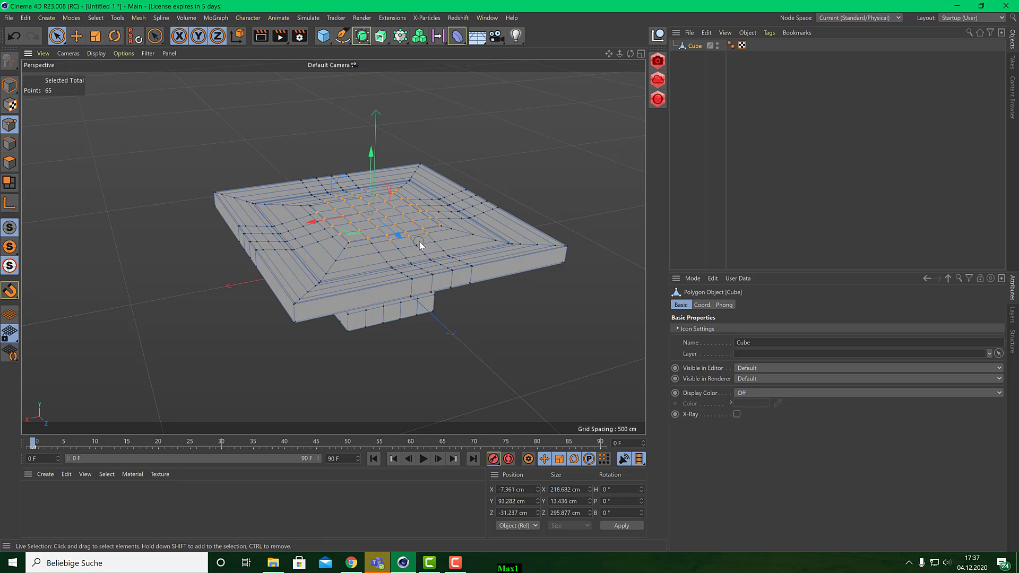
- Deselect the stray points outside the central square grid, keeping only the grid's points selected
{"action": "left_click", "coordinate": [391, 241], "text": "ctrl"}
{"action": "middle_click_drag", "start_coordinate": [371, 239], "coordinate": [398, 257], "text": "alt"}
{"action": "mouse_move", "coordinate": [398, 257]}
{"action": "left_mouse_down", "text": "alt"}
{"action": "mouse_move", "coordinate": [607, 296]}
{"action": "mouse_move", "coordinate": [425, 314]}
{"action": "left_mouse_up", "text": "alt"}
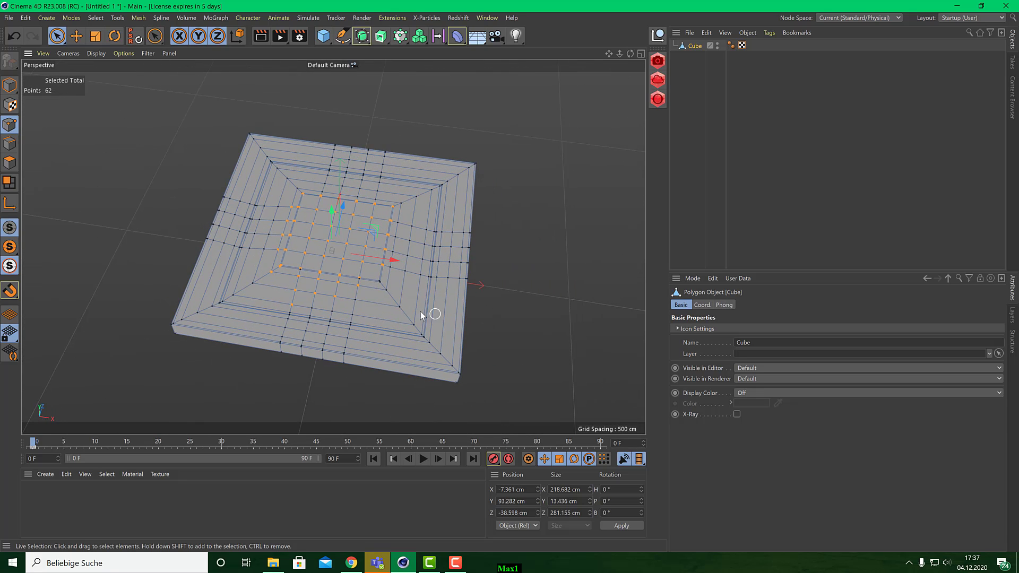
{"action": "mouse_move", "coordinate": [360, 293]}
{"action": "left_mouse_down", "text": "ctrl"}
{"action": "mouse_move", "coordinate": [307, 286]}
{"action": "mouse_move", "coordinate": [341, 289]}
{"action": "mouse_move", "coordinate": [334, 300]}
{"action": "mouse_move", "coordinate": [295, 302]}
{"action": "mouse_move", "coordinate": [269, 275]}
{"action": "mouse_move", "coordinate": [292, 205]}
{"action": "mouse_move", "coordinate": [274, 272]}
{"action": "left_mouse_up", "text": "ctrl"}
{"action": "left_click_drag", "start_coordinate": [420, 227], "coordinate": [387, 223], "text": "alt"}
{"action": "scroll", "coordinate": [368, 246], "scroll_direction": "up", "scroll_amount": 3}
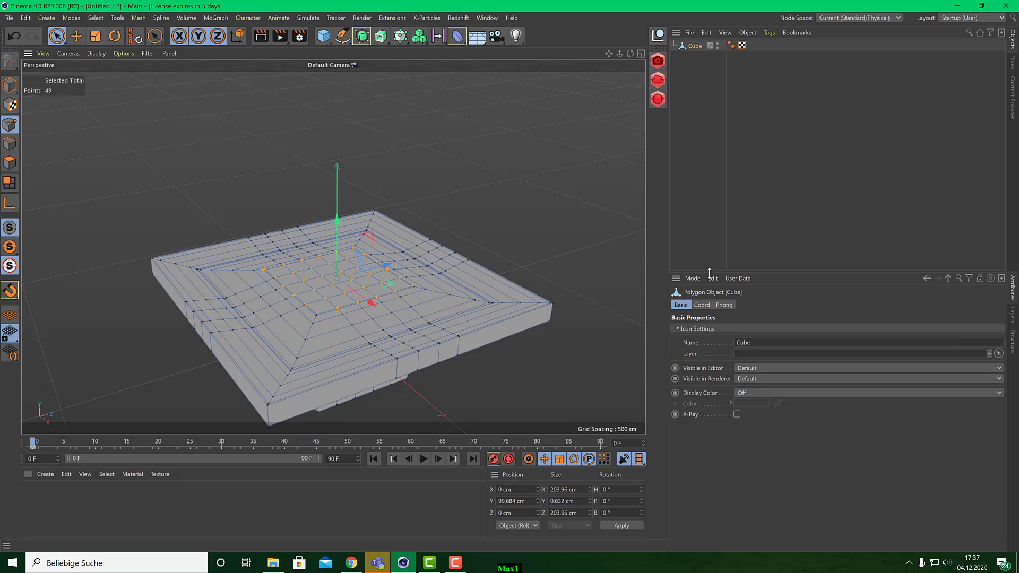
{"action": "left_click", "coordinate": [703, 305]}
{"action": "left_click", "coordinate": [722, 306]}
{"action": "left_click", "coordinate": [703, 306]}
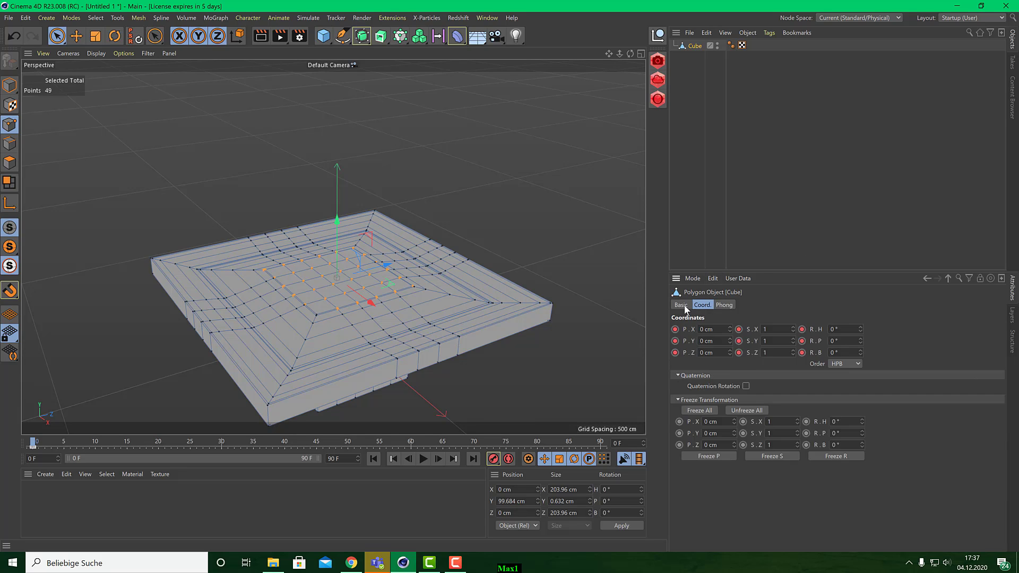
{"action": "left_click", "coordinate": [683, 307]}
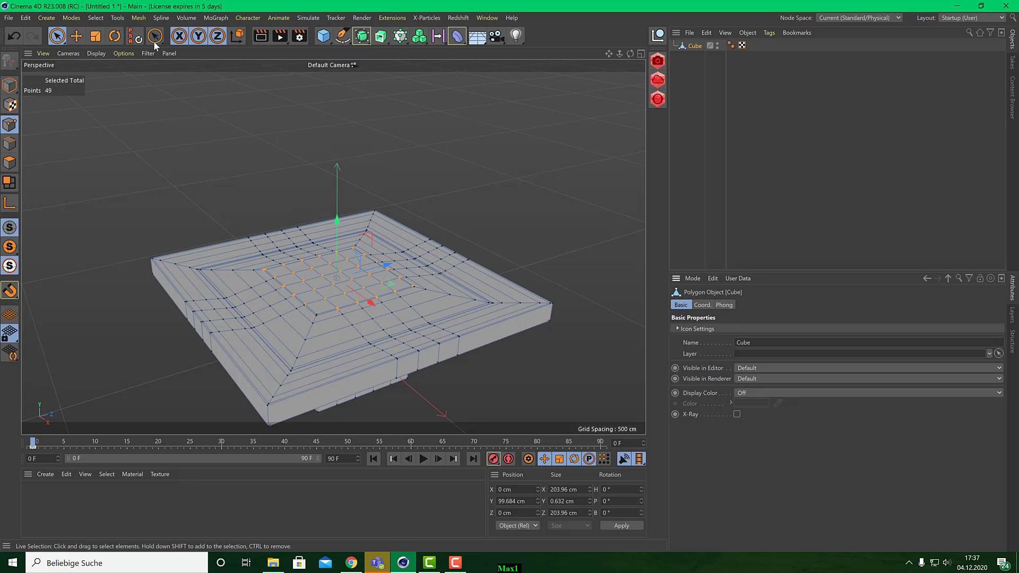
- Enable Soft Selection with Preview for the Move tool and set its radius to 188 cm
{"action": "left_click", "coordinate": [75, 37]}
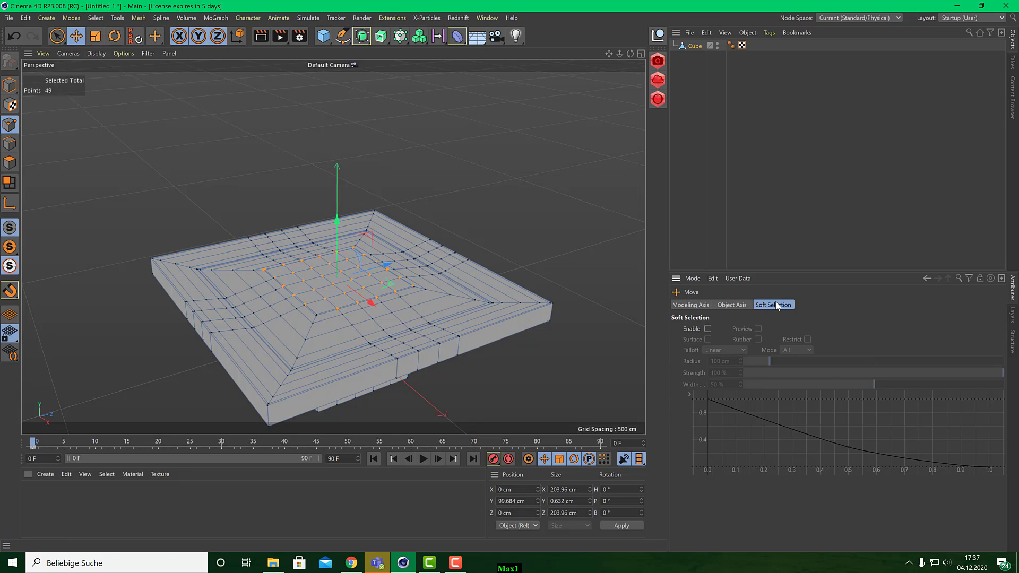
{"action": "left_click", "coordinate": [707, 329]}
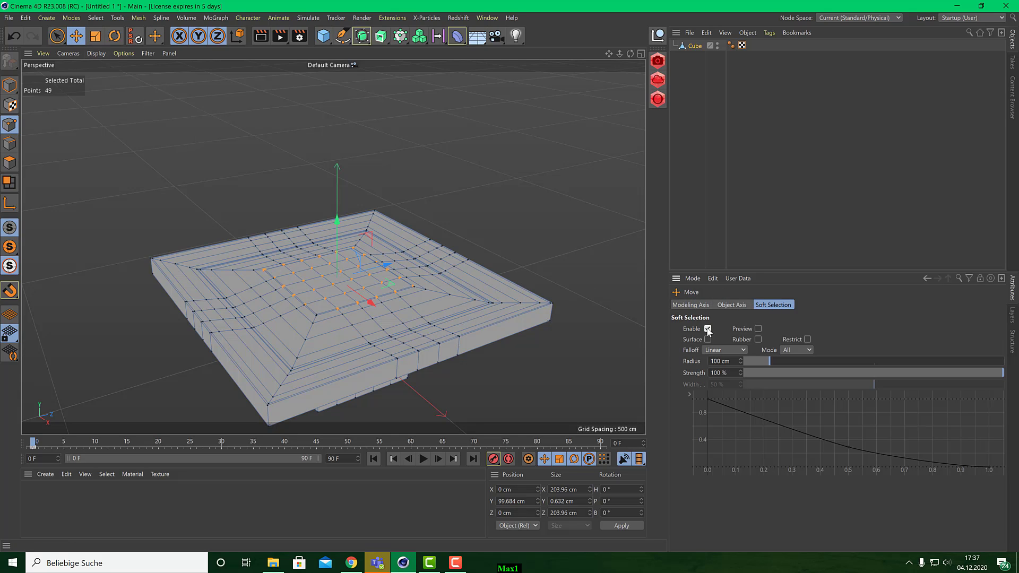
{"action": "left_click", "coordinate": [758, 329]}
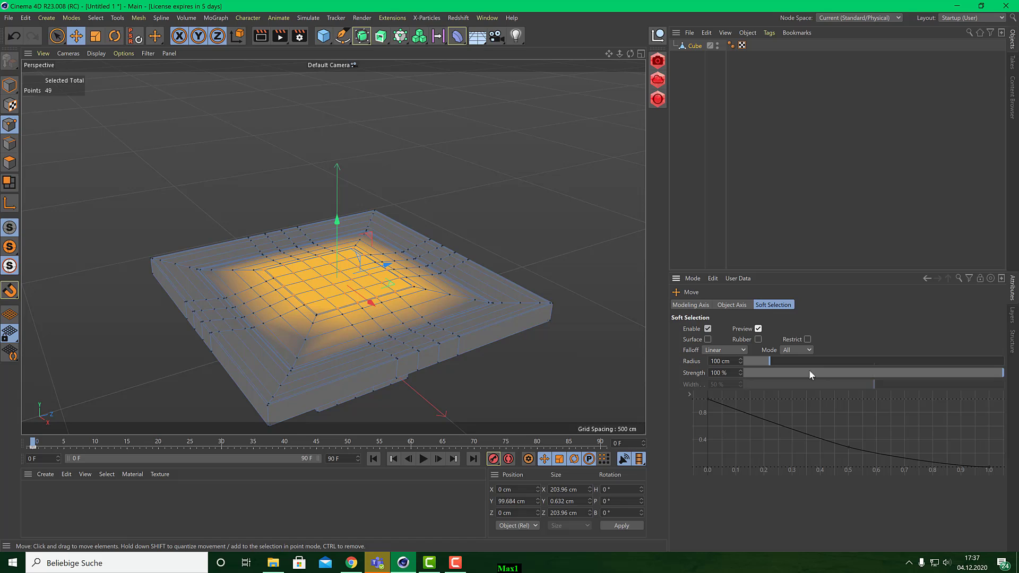
{"action": "mouse_move", "coordinate": [785, 360]}
{"action": "left_mouse_down"}
{"action": "mouse_move", "coordinate": [803, 357]}
{"action": "mouse_move", "coordinate": [785, 361]}
{"action": "mouse_move", "coordinate": [793, 360]}
{"action": "left_mouse_up"}
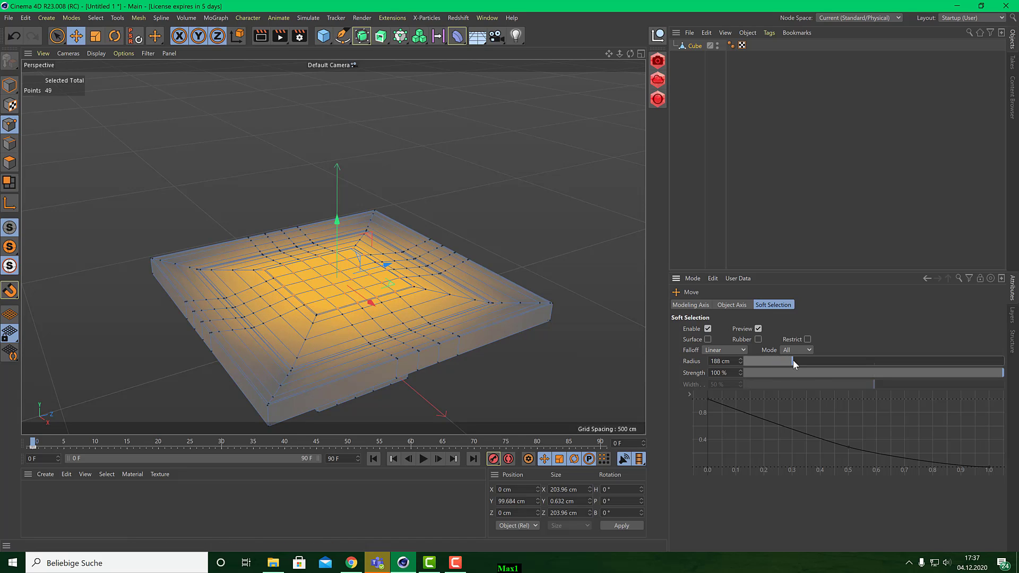
- Try raising the selected central points to about 267 cm in Y with the soft selection, and undo the move
{"action": "left_click_drag", "start_coordinate": [532, 261], "coordinate": [409, 142], "text": "alt"}
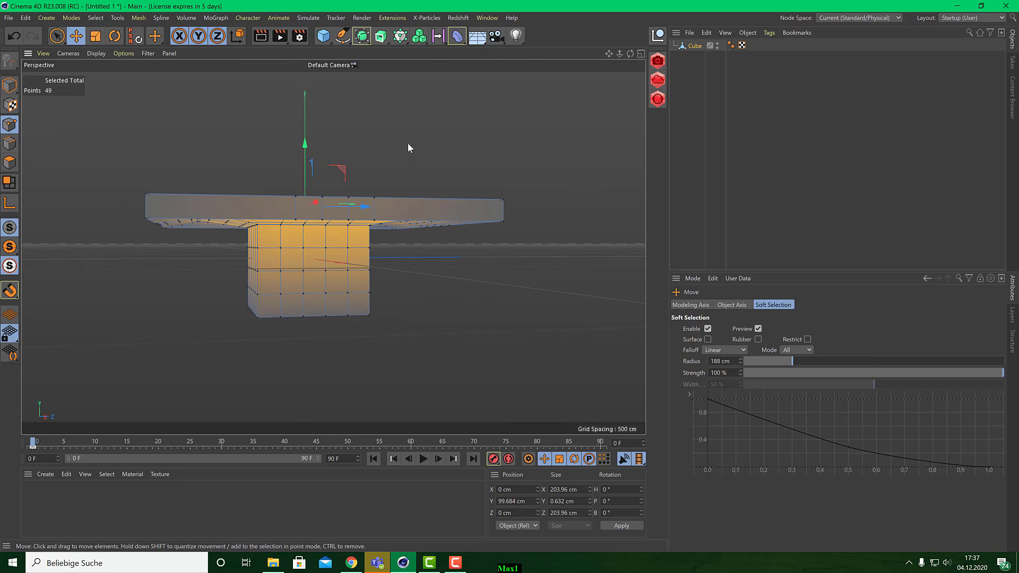
{"action": "left_click_drag", "start_coordinate": [306, 151], "coordinate": [305, 80]}
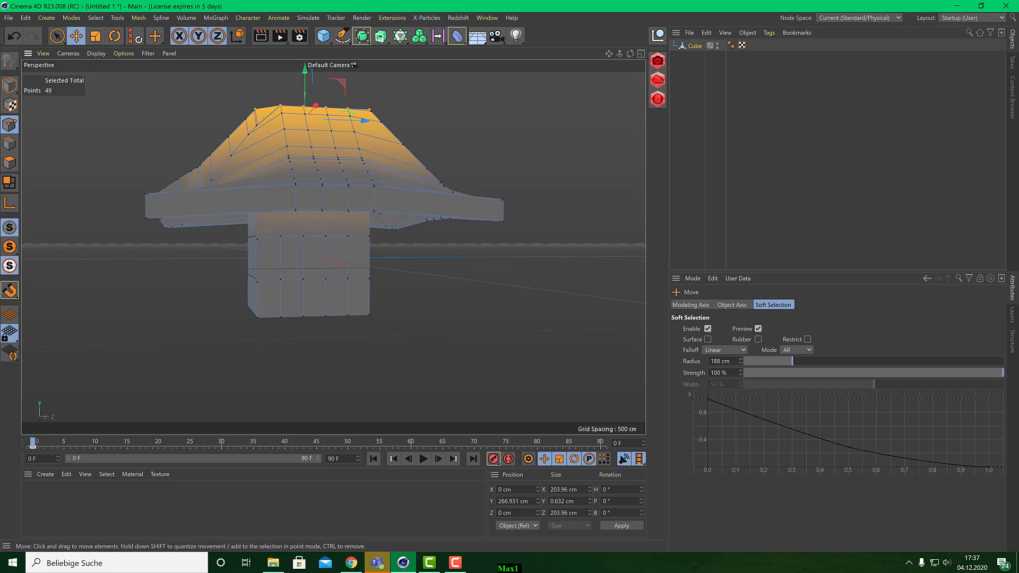
{"action": "key", "text": "ctrl+z"}
{"action": "left_click_drag", "start_coordinate": [342, 281], "coordinate": [368, 314], "text": "alt"}
{"action": "left_click_drag", "start_coordinate": [308, 271], "coordinate": [304, 332], "text": "alt"}
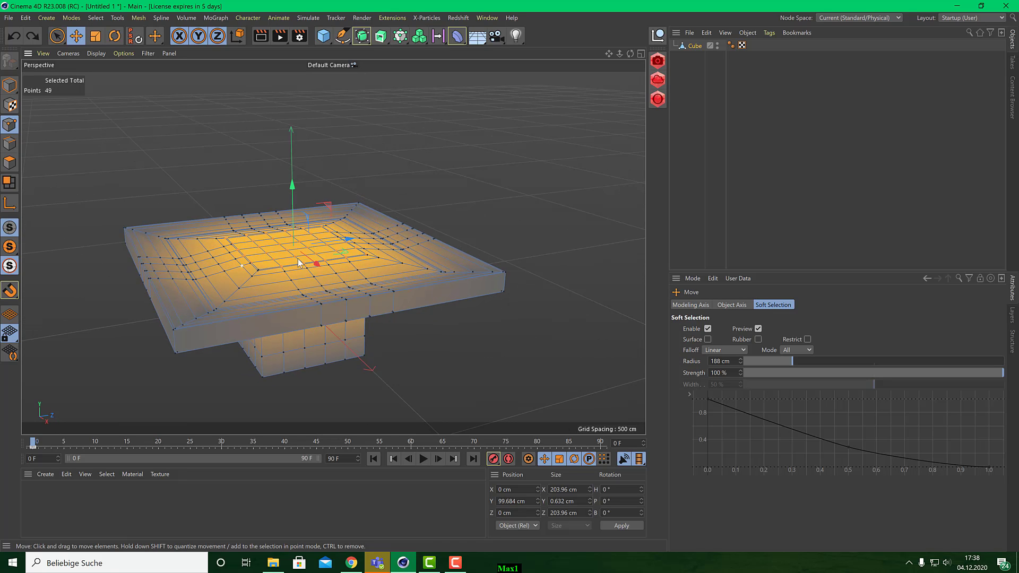
{"action": "left_click_drag", "start_coordinate": [281, 265], "coordinate": [286, 228], "text": "alt"}
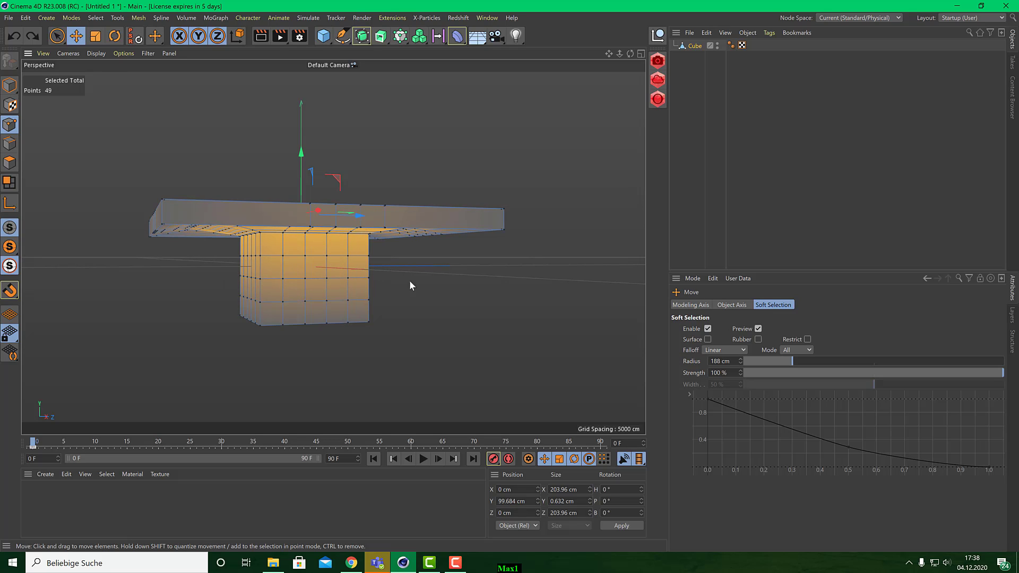
- Try the Dome, Bell, Needle, Vertex Map and Spline falloffs for the soft selection
{"action": "left_click", "coordinate": [719, 350]}
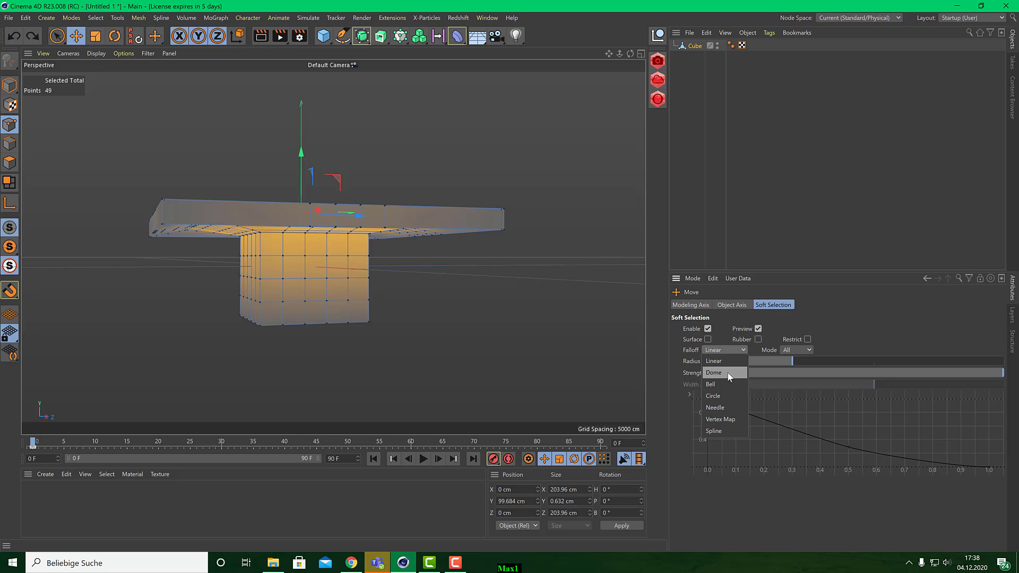
{"action": "left_click", "coordinate": [727, 372]}
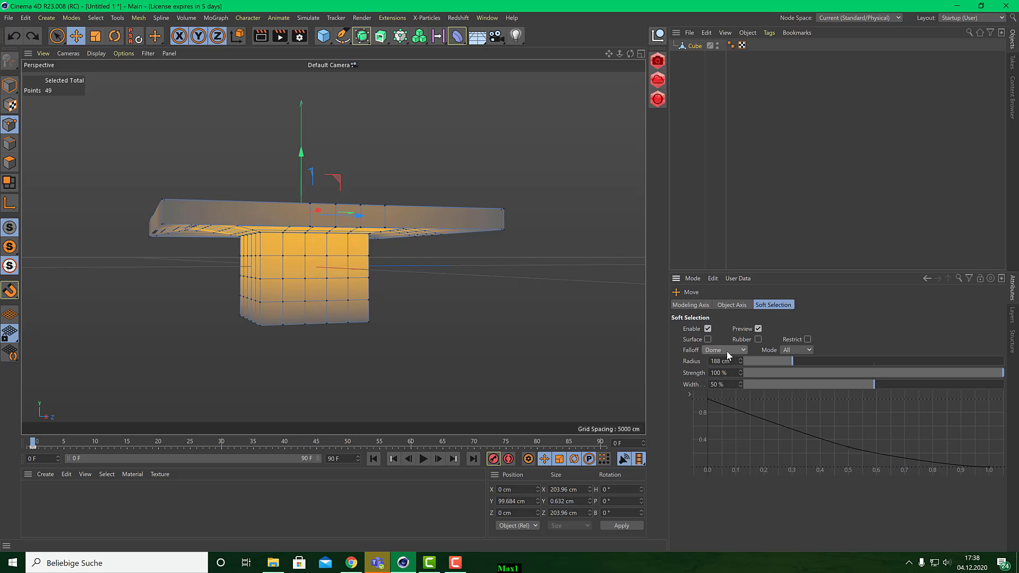
{"action": "left_click", "coordinate": [727, 352]}
{"action": "left_click", "coordinate": [730, 384]}
{"action": "left_click", "coordinate": [727, 353]}
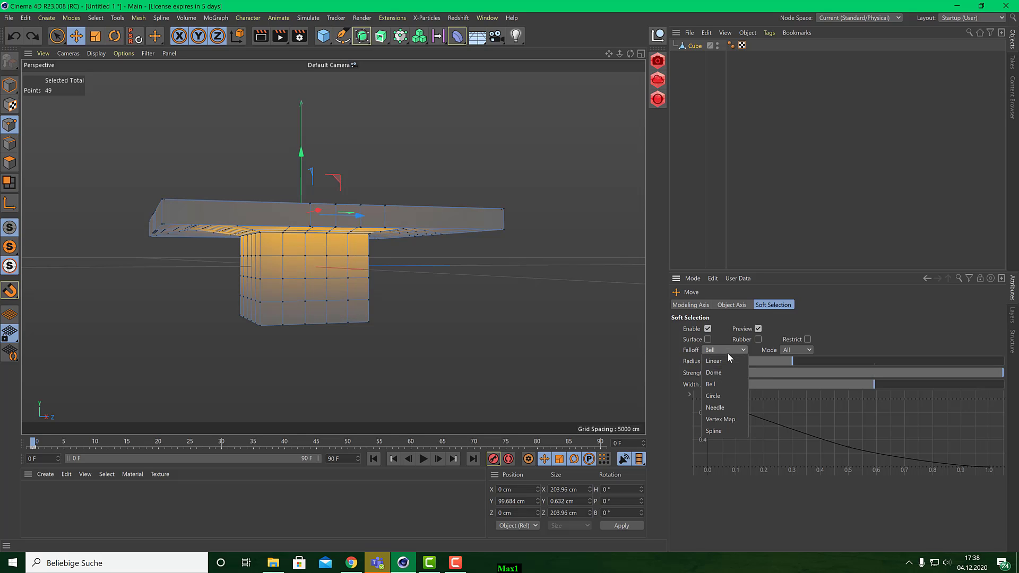
{"action": "left_click", "coordinate": [731, 407]}
{"action": "left_click", "coordinate": [731, 352]}
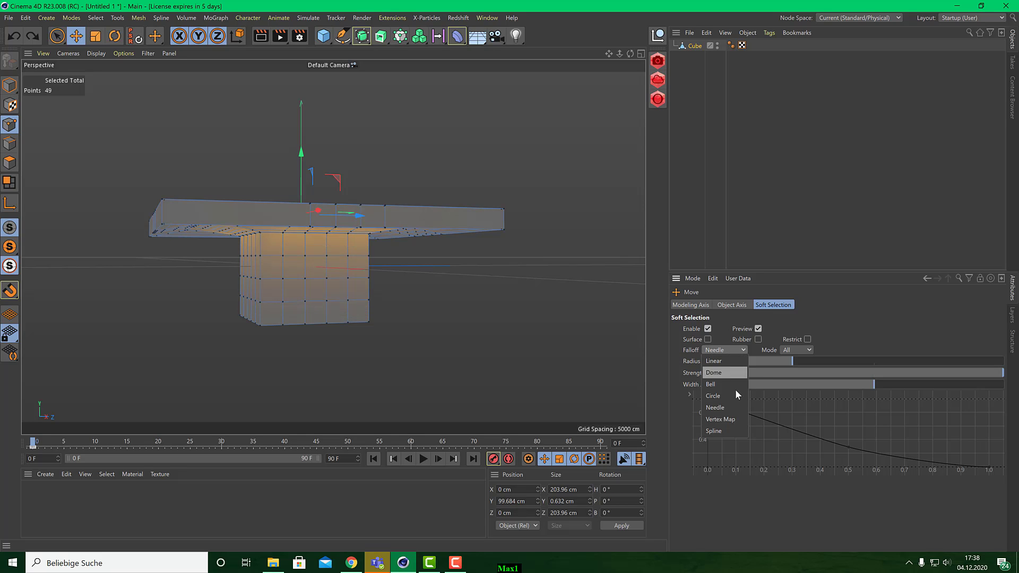
{"action": "left_click", "coordinate": [736, 419]}
{"action": "left_click_drag", "start_coordinate": [406, 176], "coordinate": [387, 275], "text": "alt"}
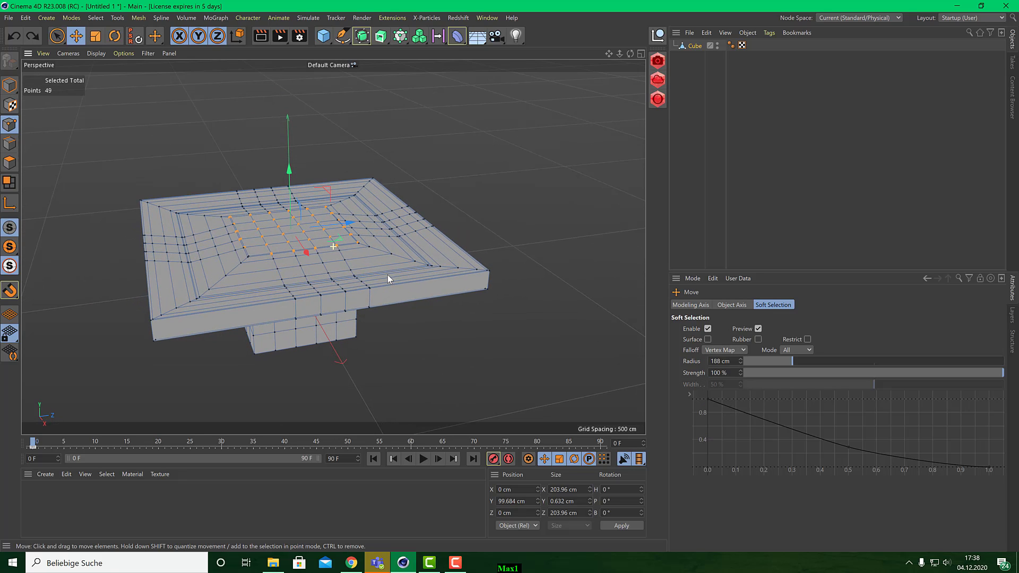
{"action": "left_click", "coordinate": [730, 352]}
{"action": "left_click", "coordinate": [731, 431]}
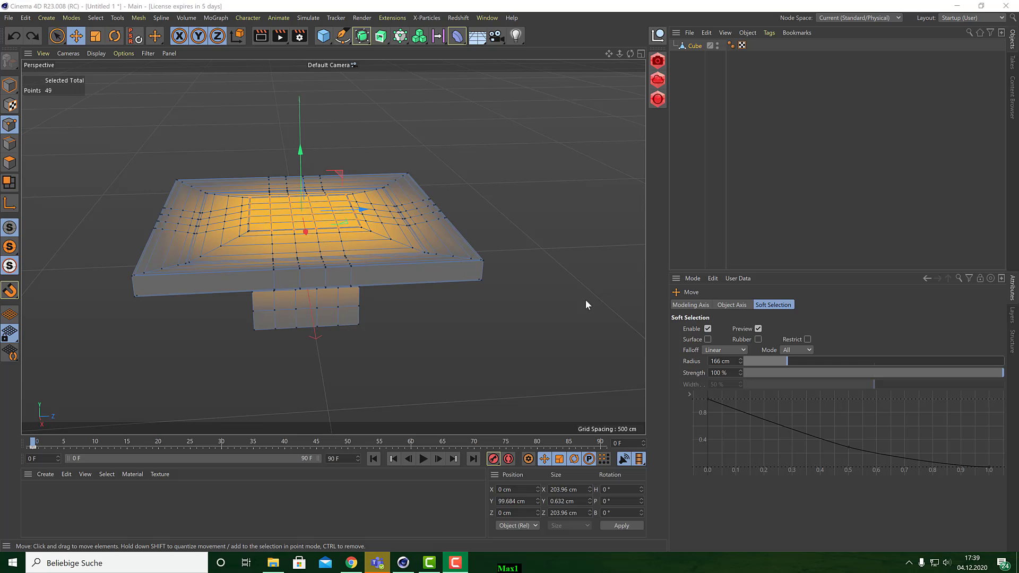
- Turn on Surface for the soft selection with a 451 cm radius and raise the selected points to about 236 cm in Y
{"action": "left_click", "coordinate": [708, 339]}
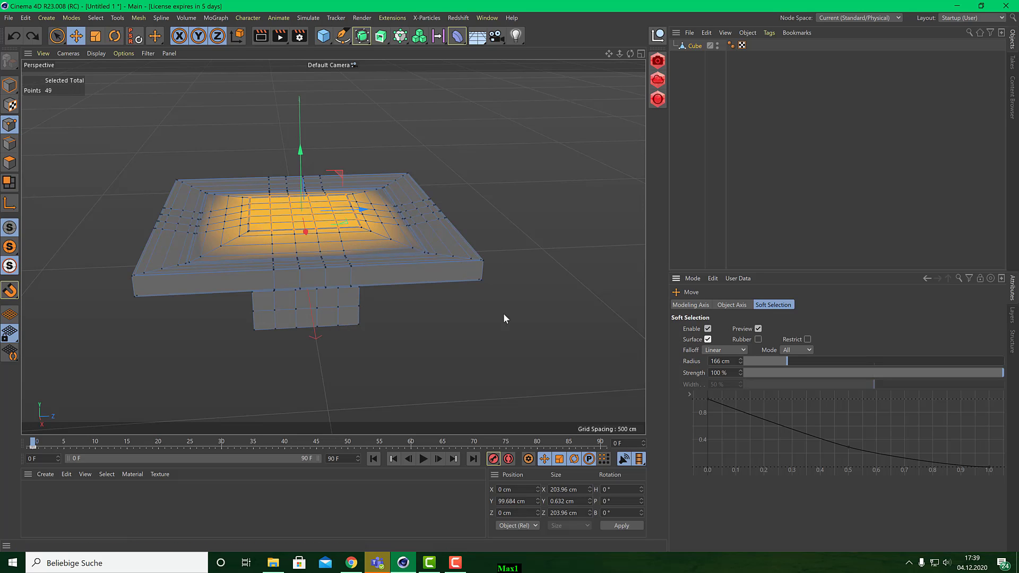
{"action": "middle_click_drag", "start_coordinate": [372, 236], "coordinate": [393, 217], "text": "alt"}
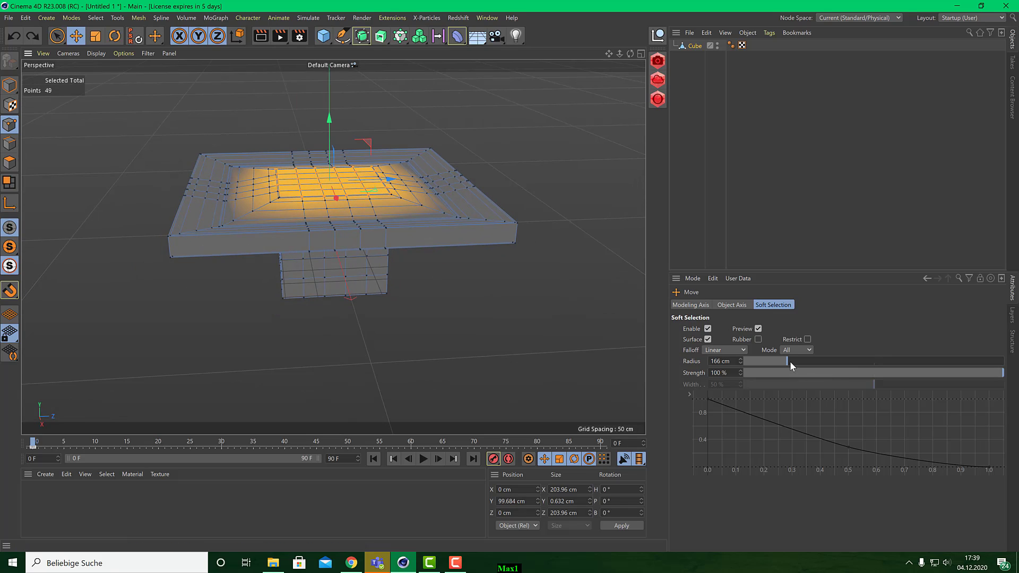
{"action": "left_click_drag", "start_coordinate": [790, 361], "coordinate": [862, 358]}
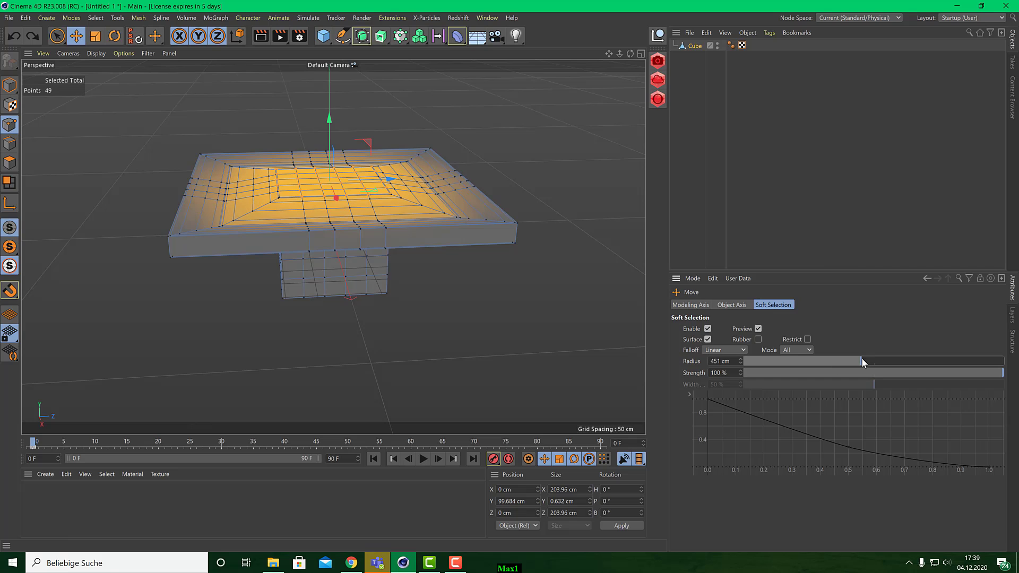
{"action": "left_click_drag", "start_coordinate": [329, 125], "coordinate": [331, 57]}
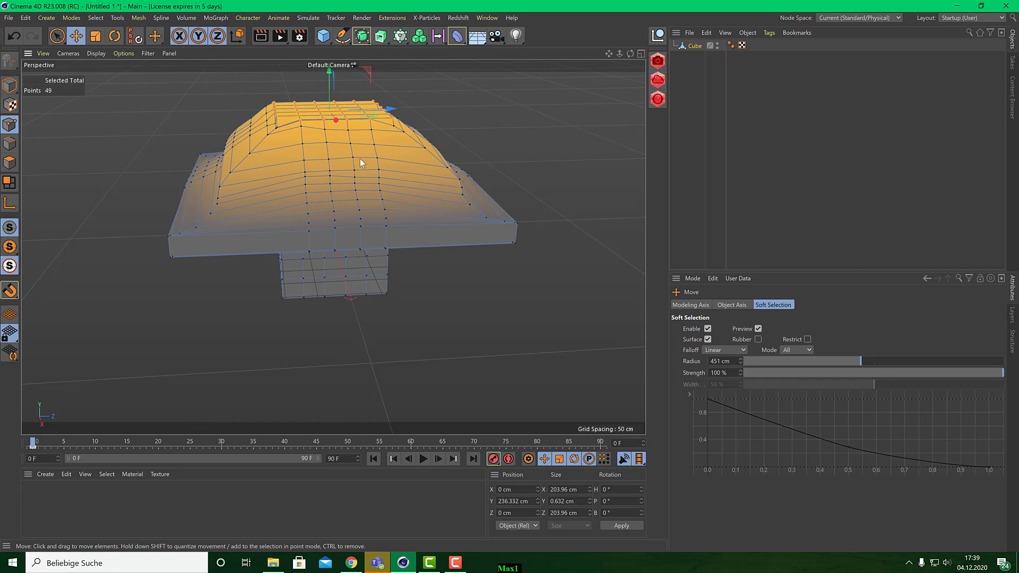
{"action": "left_click_drag", "start_coordinate": [460, 265], "coordinate": [455, 230], "text": "alt"}
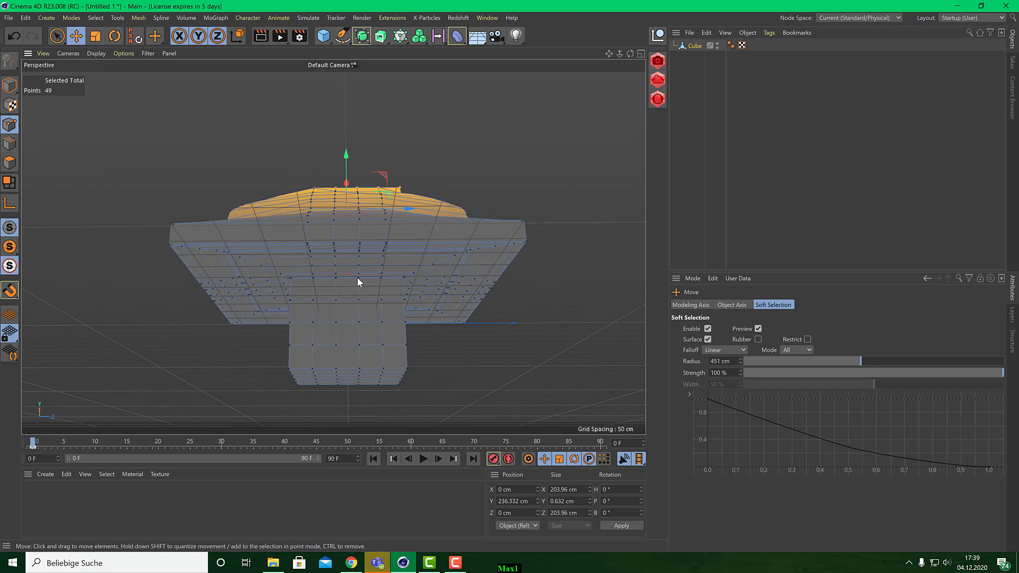
{"action": "left_click_drag", "start_coordinate": [355, 280], "coordinate": [375, 319], "text": "alt"}
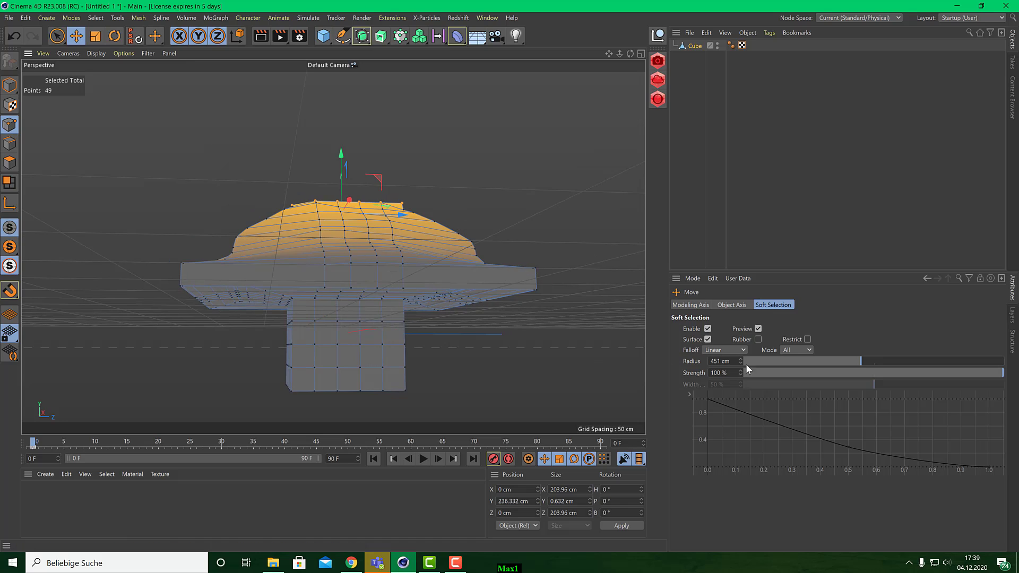
- Turn off Surface, set the soft selection radius to 298 cm and raise the selected points to about 452 cm in Y
{"action": "left_click", "coordinate": [707, 340]}
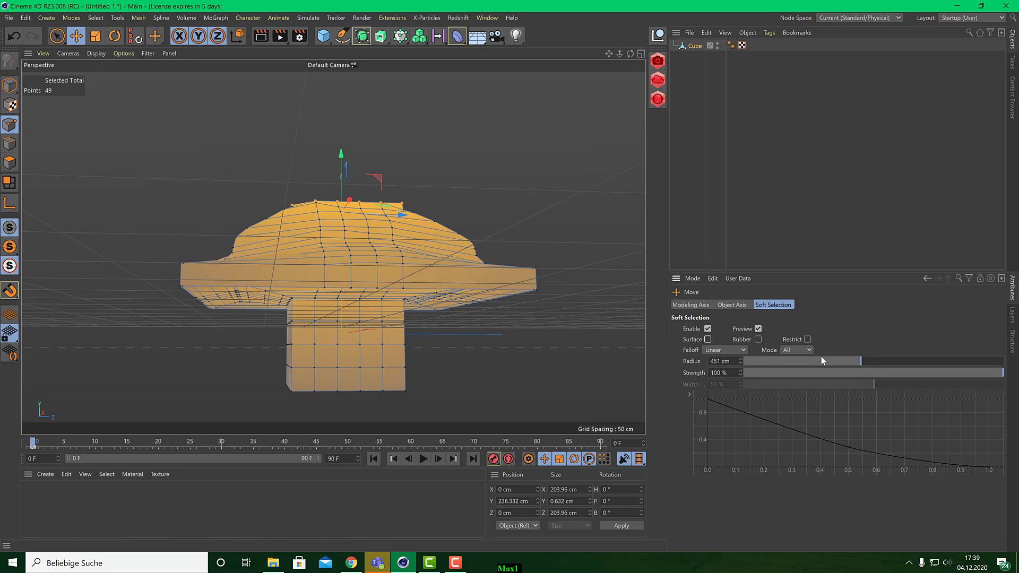
{"action": "left_click_drag", "start_coordinate": [855, 360], "coordinate": [821, 360]}
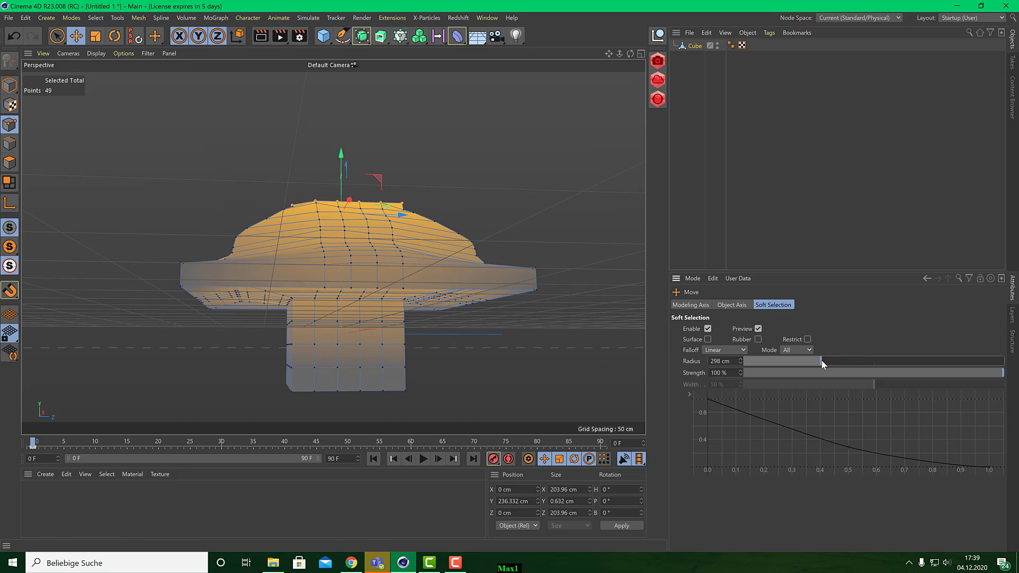
{"action": "left_click_drag", "start_coordinate": [343, 155], "coordinate": [343, 45]}
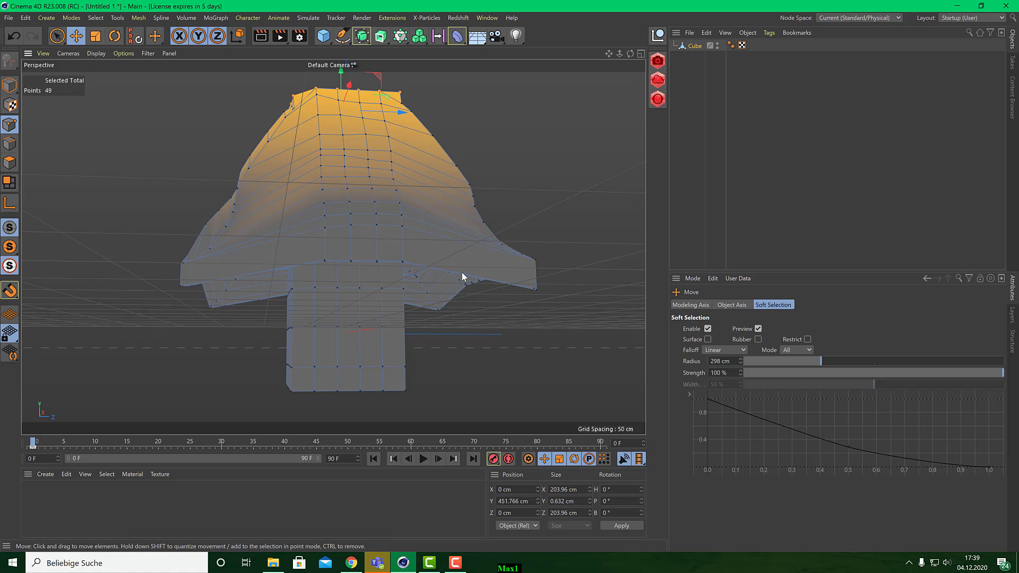
{"action": "middle_click_drag", "start_coordinate": [461, 272], "coordinate": [453, 314], "text": "alt"}
{"action": "left_click_drag", "start_coordinate": [453, 313], "coordinate": [491, 346], "text": "alt"}
{"action": "scroll", "coordinate": [448, 327], "scroll_direction": "down", "scroll_amount": 3}
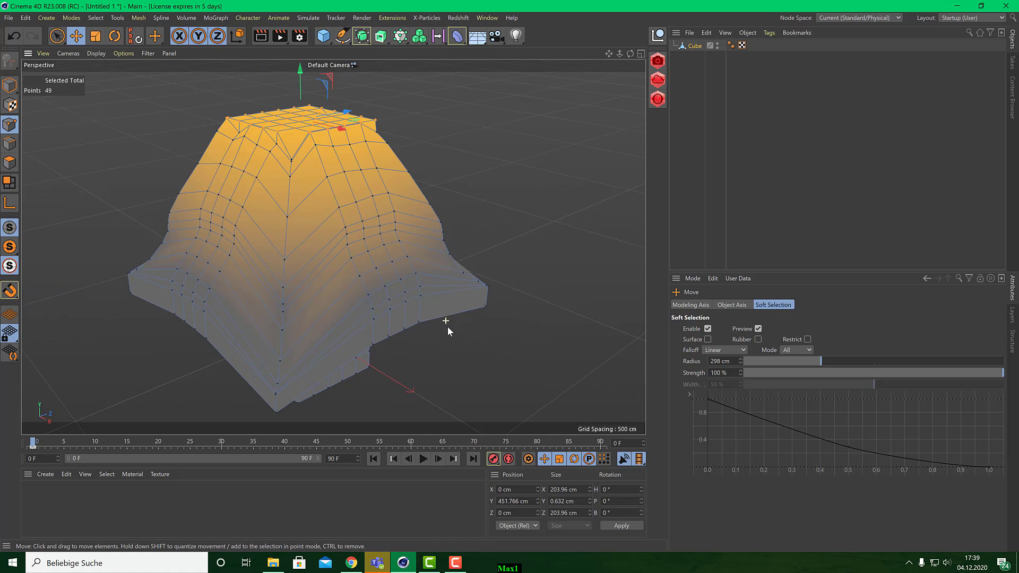
{"action": "middle_click_drag", "start_coordinate": [435, 314], "coordinate": [423, 336], "text": "alt"}
{"action": "left_click_drag", "start_coordinate": [424, 339], "coordinate": [347, 338], "text": "alt"}
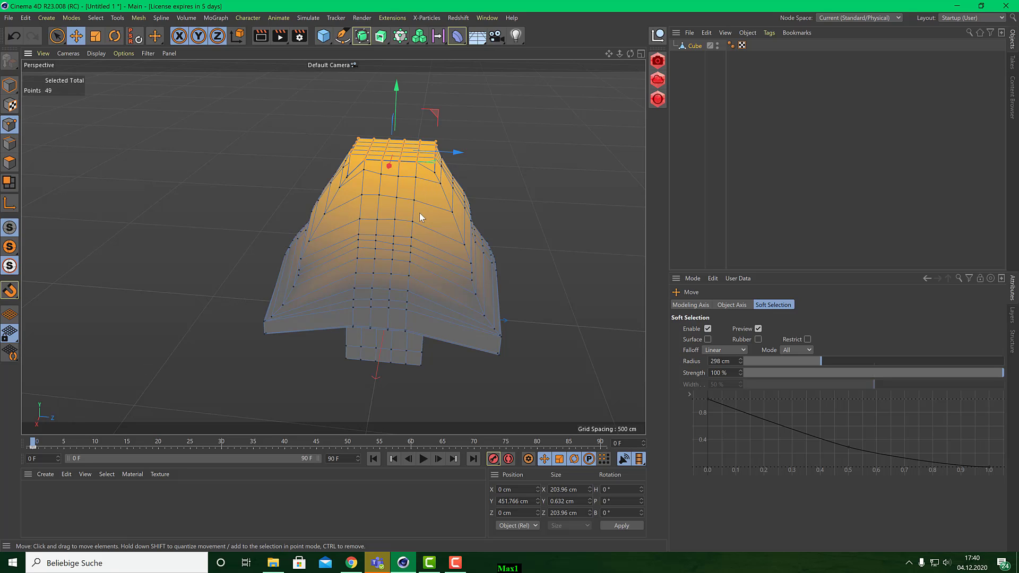
{"action": "left_click_drag", "start_coordinate": [479, 139], "coordinate": [406, 183], "text": "alt"}
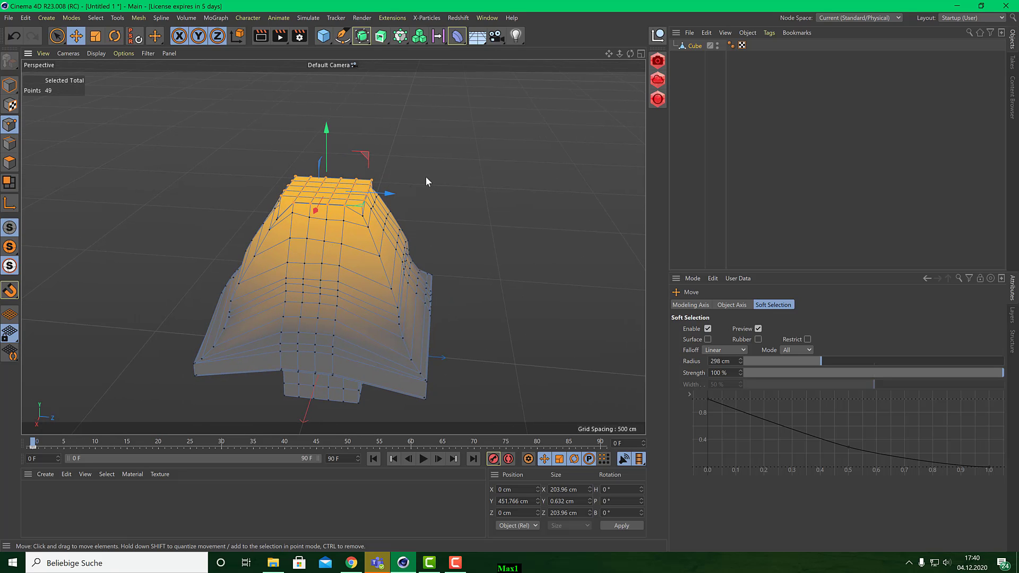
- Switch to model mode, add a Smoothing deformer and make it a child of the Cube
{"action": "left_click", "coordinate": [395, 182]}
{"action": "left_click", "coordinate": [10, 86]}
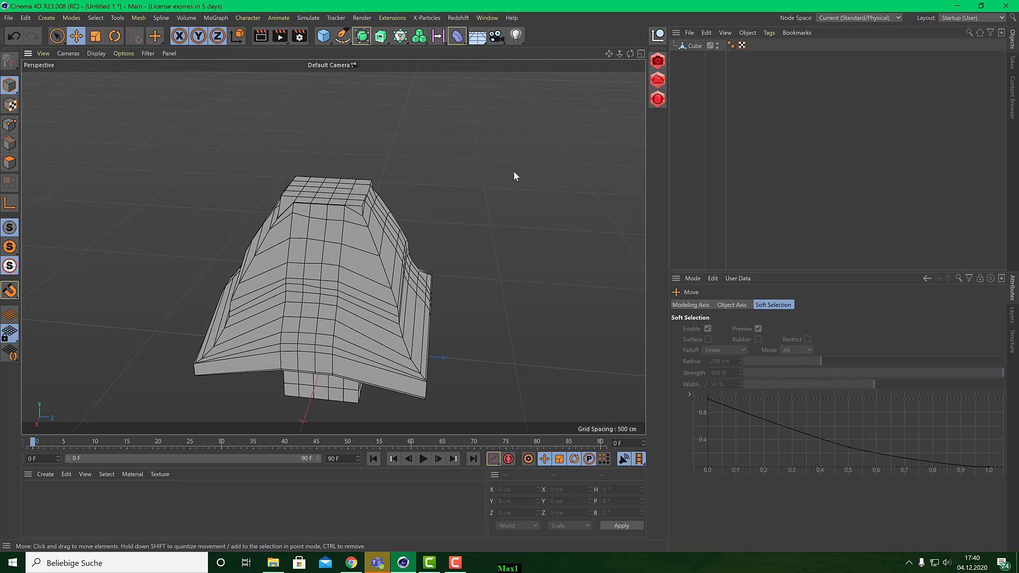
{"action": "left_click", "coordinate": [459, 38]}
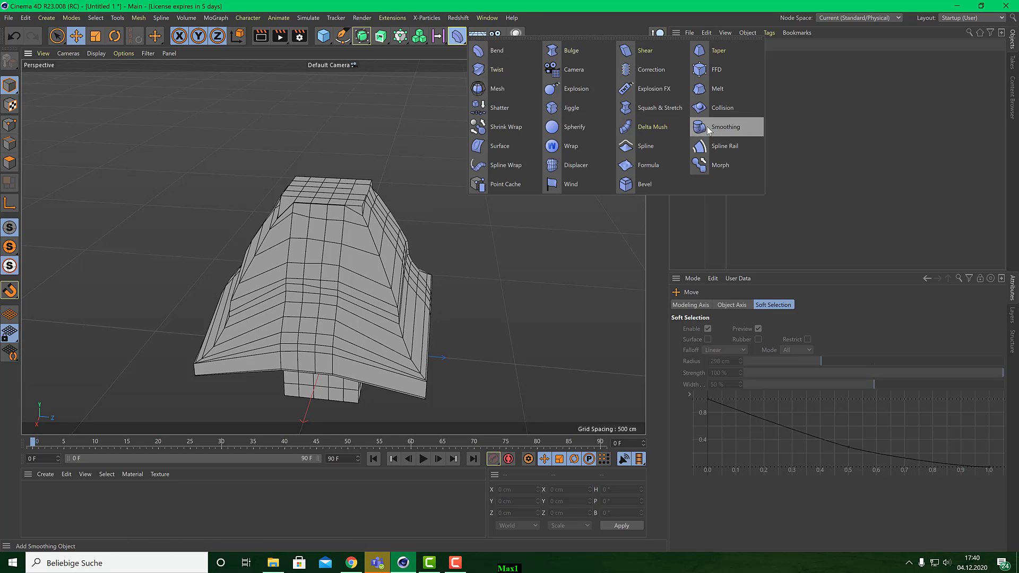
{"action": "left_click", "coordinate": [707, 127]}
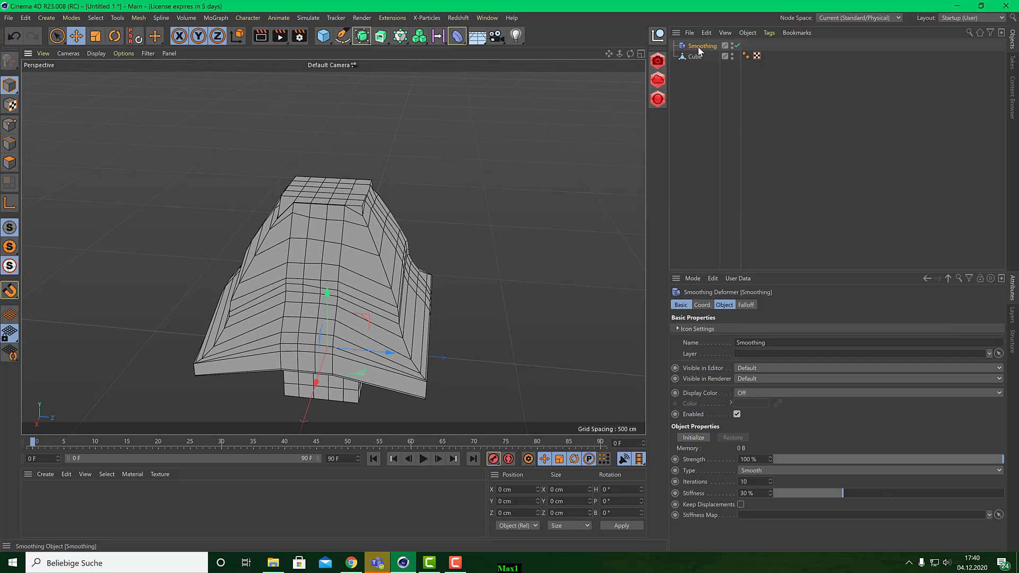
{"action": "left_click_drag", "start_coordinate": [699, 46], "coordinate": [698, 57]}
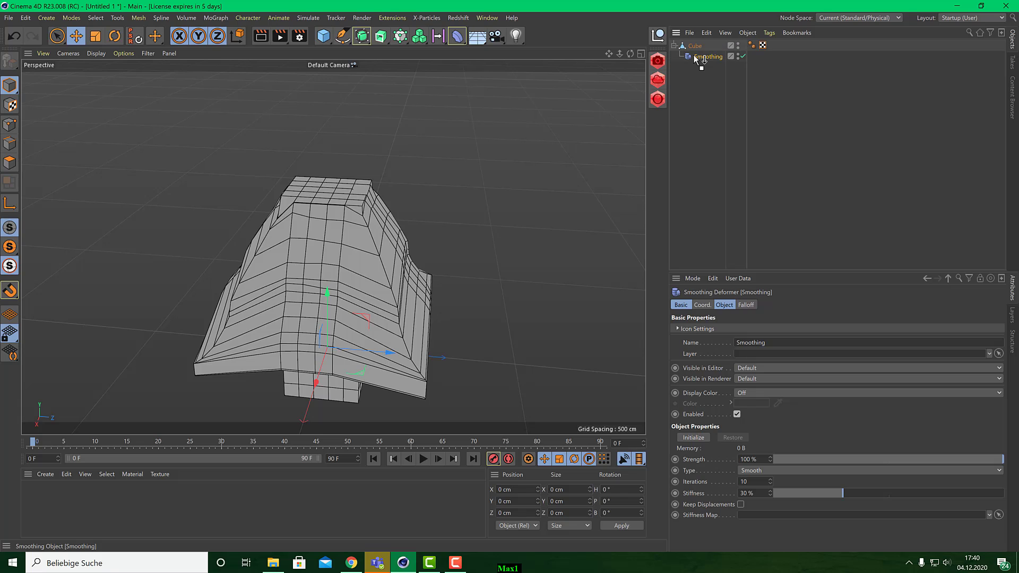
{"action": "left_click_drag", "start_coordinate": [461, 167], "coordinate": [477, 241], "text": "alt"}
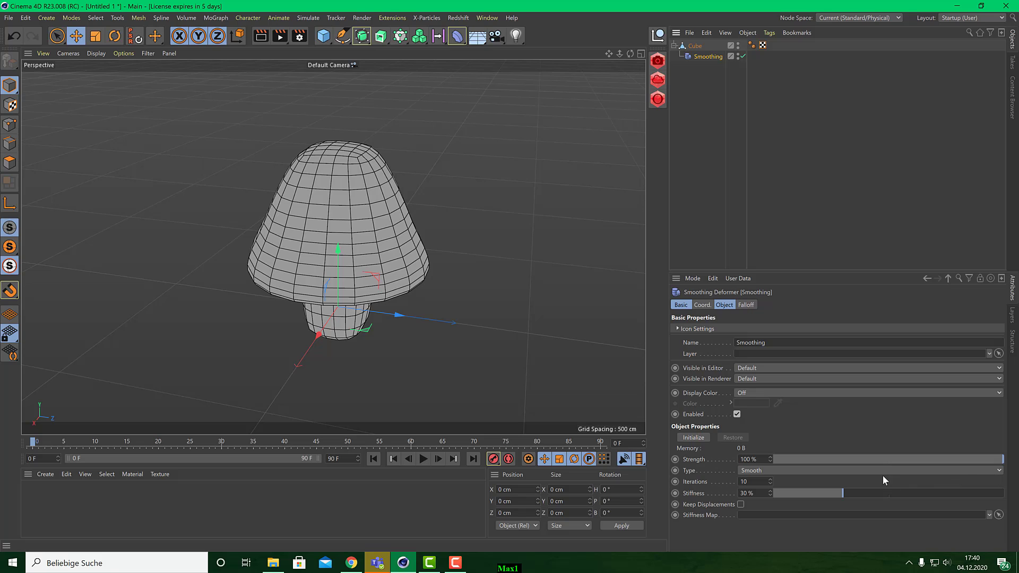
- Set the Smoothing deformer's strength to 100 % and its stiffness to 26 %
{"action": "left_click_drag", "start_coordinate": [958, 464], "coordinate": [1003, 459]}
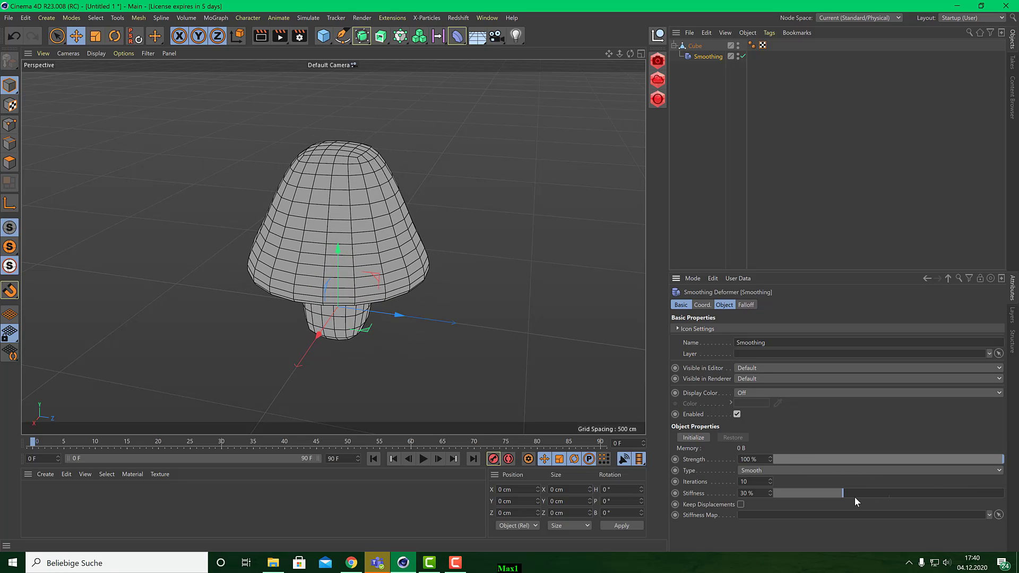
{"action": "mouse_move", "coordinate": [842, 494]}
{"action": "left_mouse_down"}
{"action": "mouse_move", "coordinate": [992, 485]}
{"action": "mouse_move", "coordinate": [834, 493]}
{"action": "left_mouse_up"}
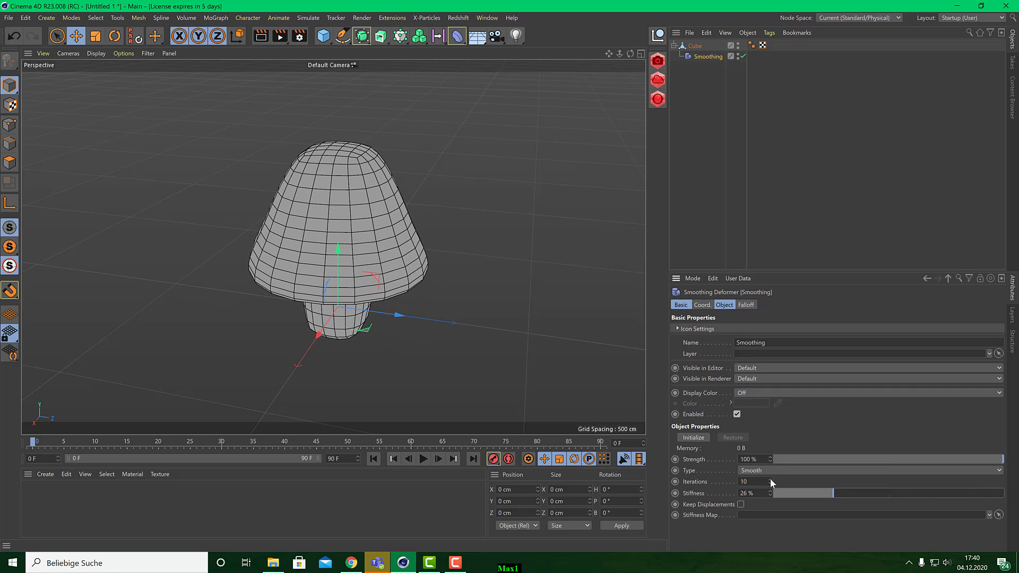
- Set the Smoothing deformer's iterations to 18
{"action": "mouse_move", "coordinate": [770, 478]}
{"action": "left_mouse_down"}
{"action": "mouse_move", "coordinate": [769, 447]}
{"action": "mouse_move", "coordinate": [770, 466]}
{"action": "left_mouse_up"}
{"action": "left_click_drag", "start_coordinate": [339, 243], "coordinate": [388, 185], "text": "alt"}
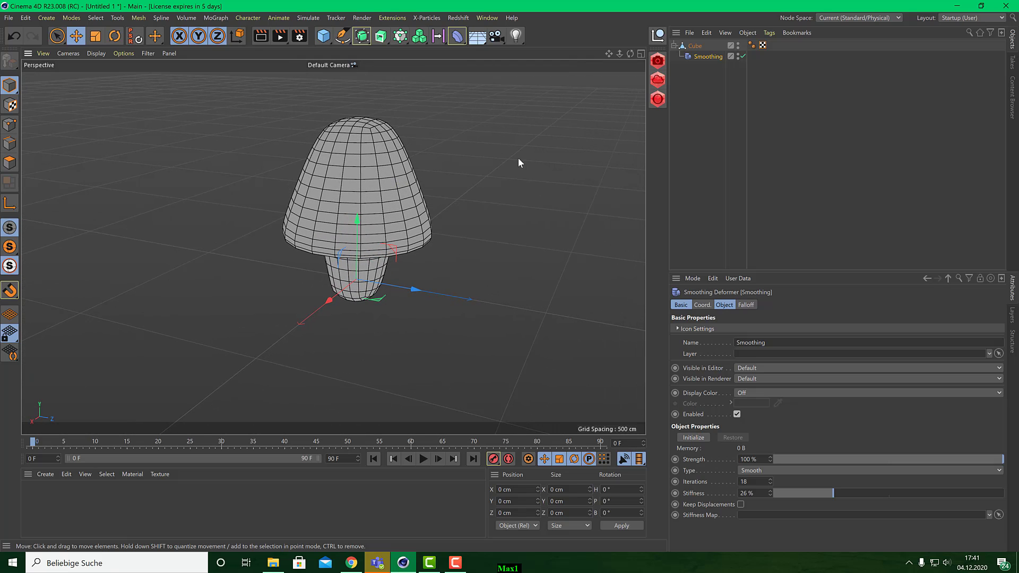
- In point mode, select four points on the Cube's side and pull them outward to about 224 cm in Y and -321 cm in Z
{"action": "left_click", "coordinate": [699, 45]}
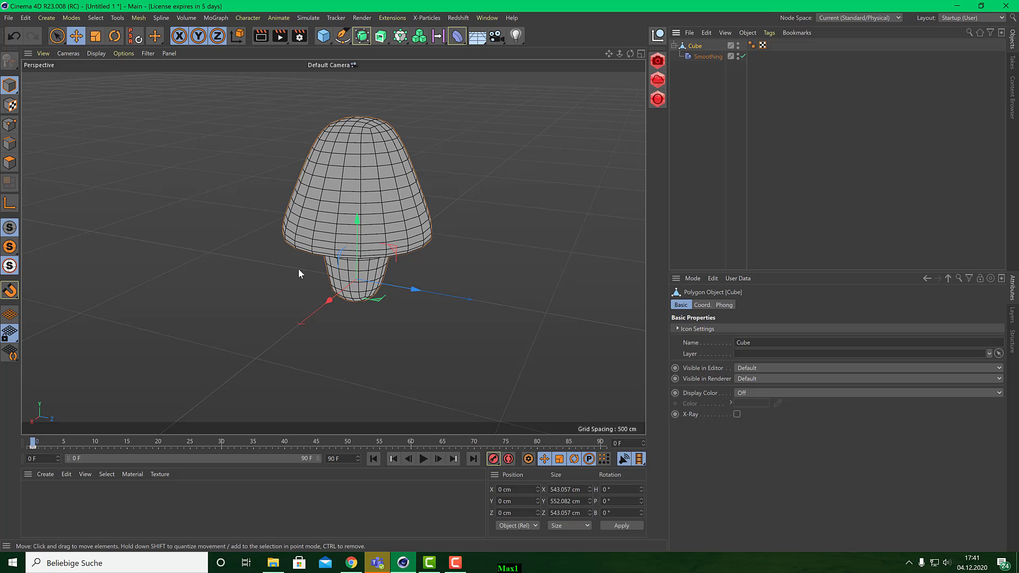
{"action": "left_click", "coordinate": [10, 124]}
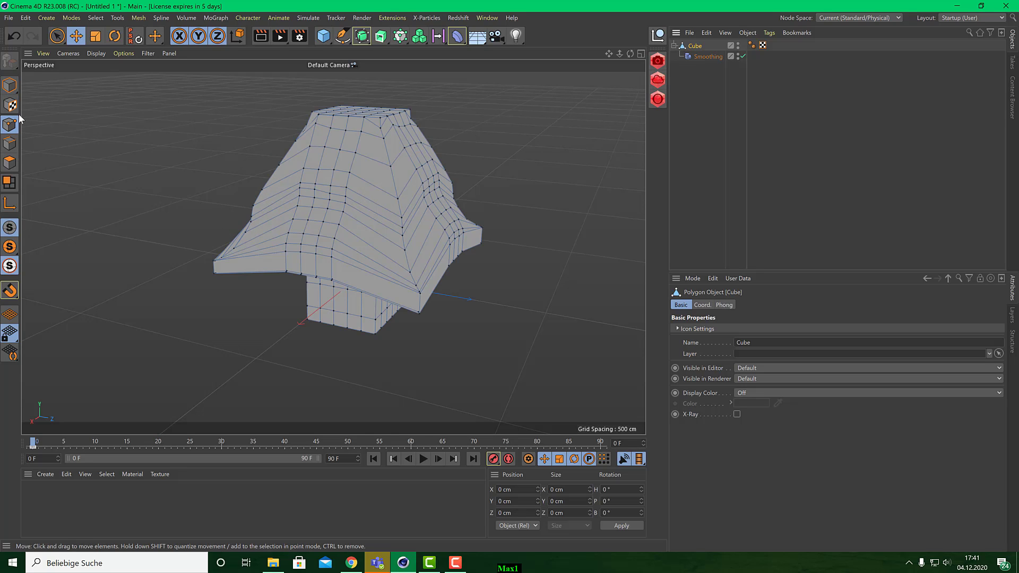
{"action": "left_click", "coordinate": [57, 36]}
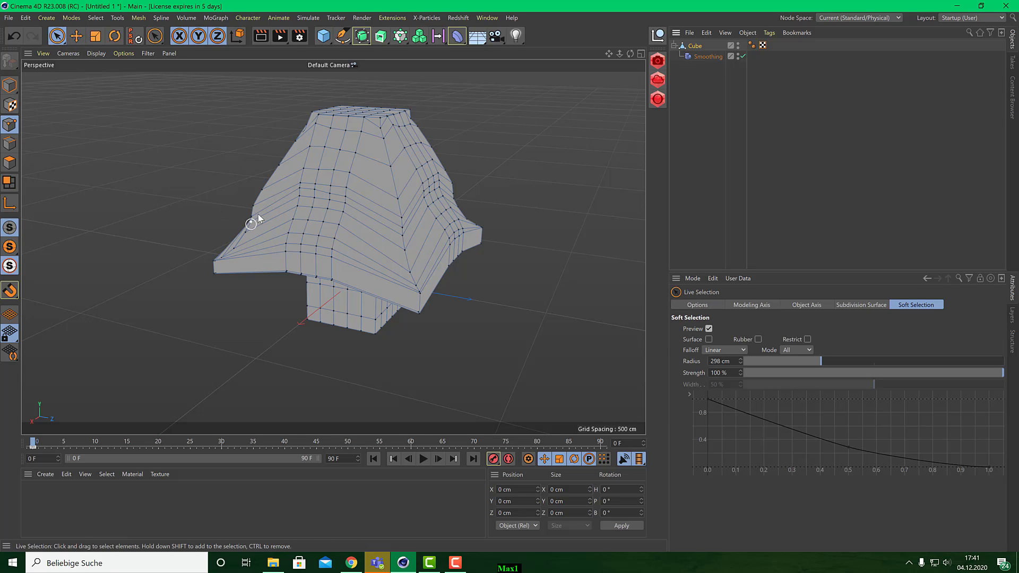
{"action": "left_click_drag", "start_coordinate": [256, 206], "coordinate": [240, 248]}
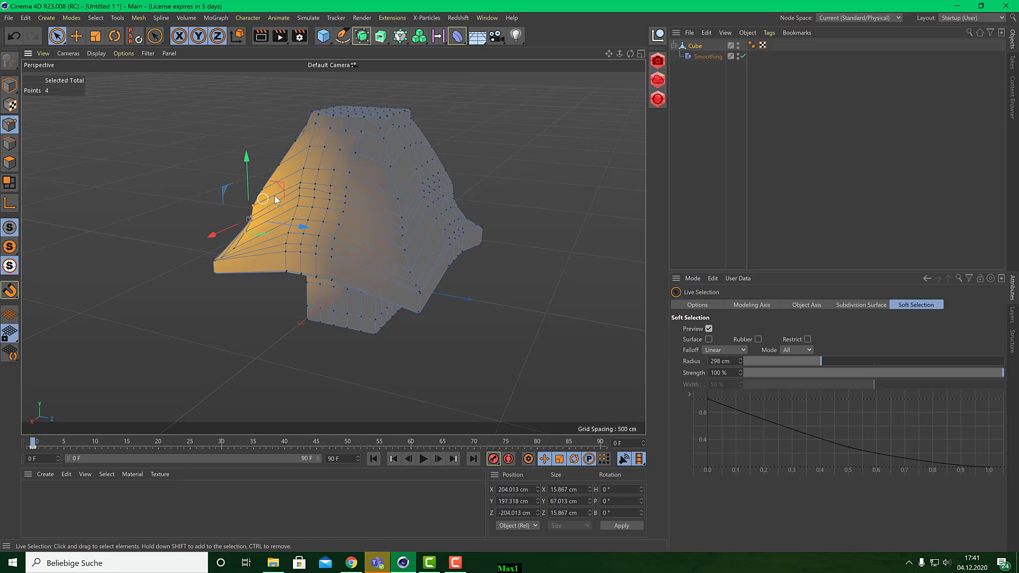
{"action": "left_click_drag", "start_coordinate": [282, 187], "coordinate": [242, 171]}
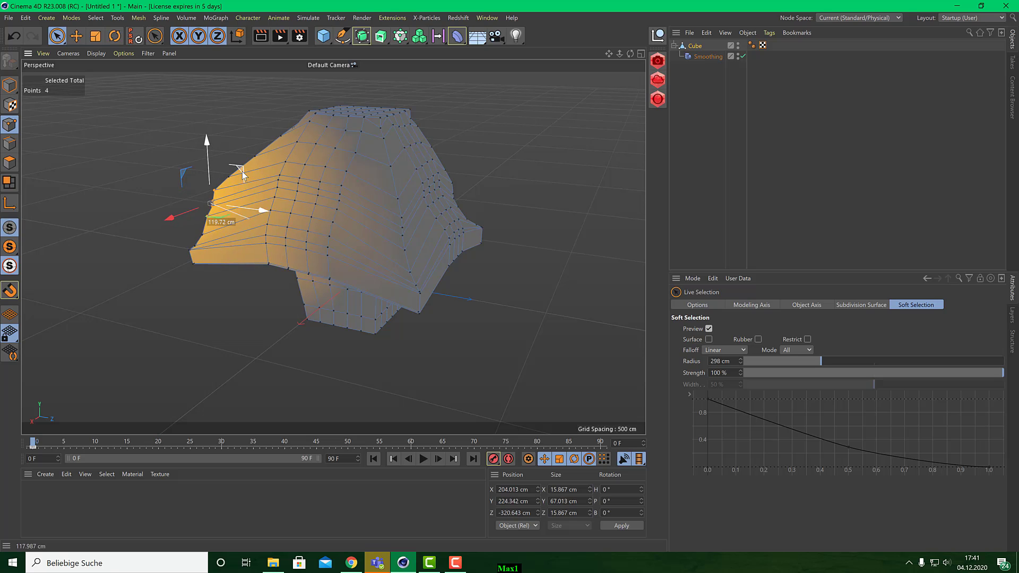
{"action": "left_click", "coordinate": [708, 56]}
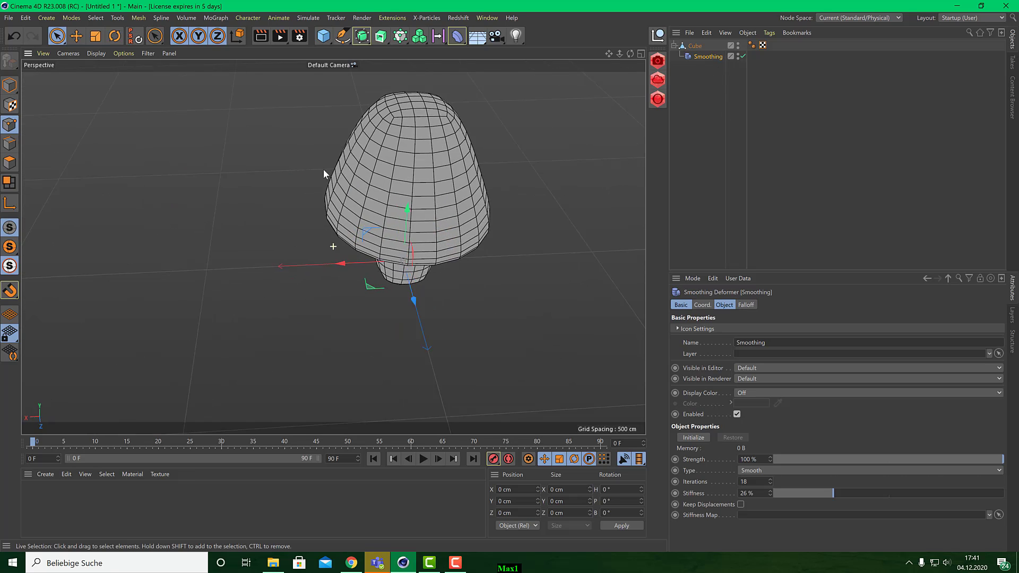
{"action": "left_click_drag", "start_coordinate": [324, 171], "coordinate": [455, 165], "text": "alt"}
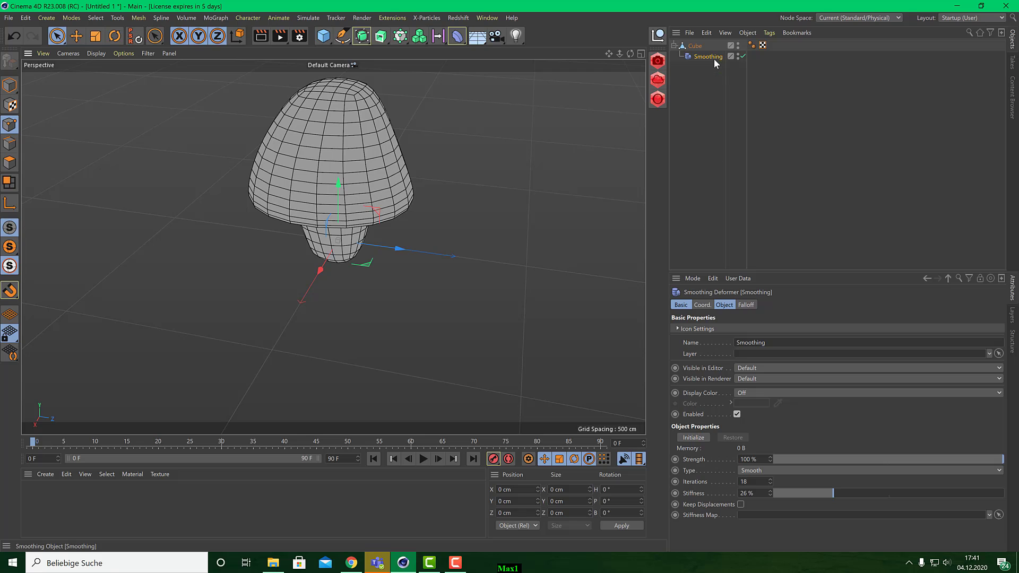
- Disable the Smoothing deformer and switch to model mode
{"action": "left_click", "coordinate": [743, 56]}
{"action": "left_click_drag", "start_coordinate": [525, 159], "coordinate": [543, 221], "text": "alt"}
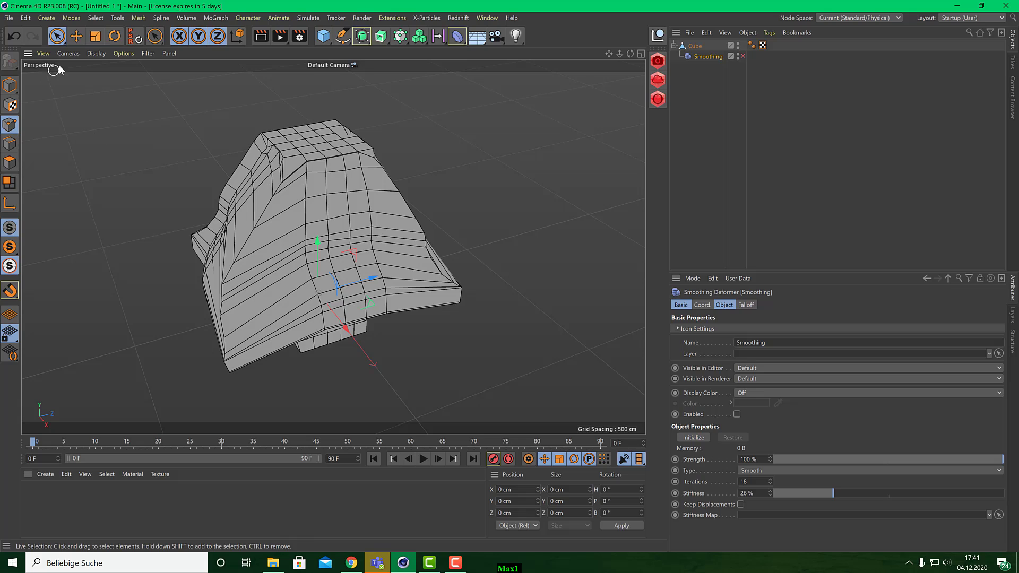
{"action": "left_click", "coordinate": [76, 36]}
{"action": "left_click", "coordinate": [137, 18]}
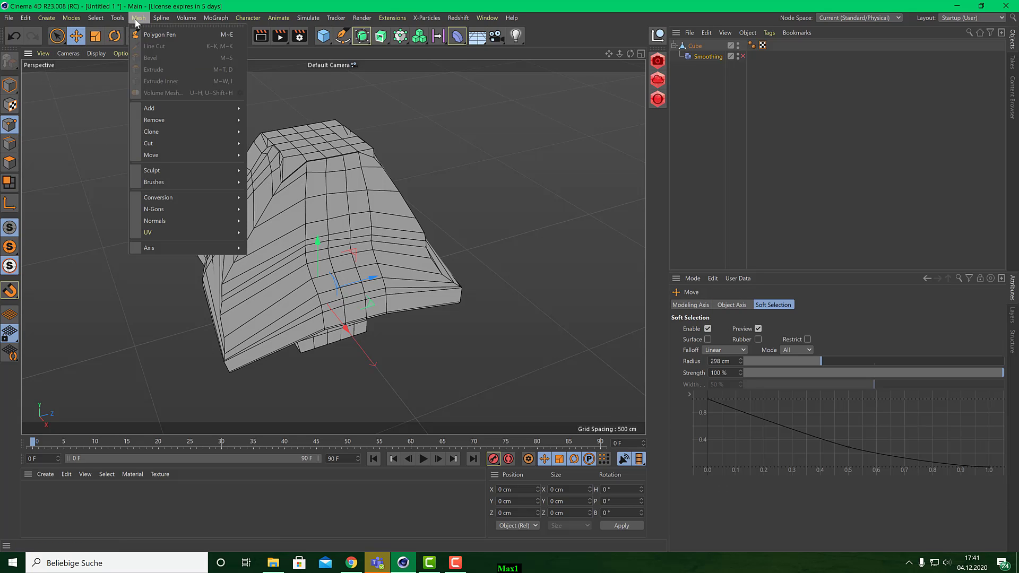
{"action": "mouse_move", "coordinate": [165, 109]}
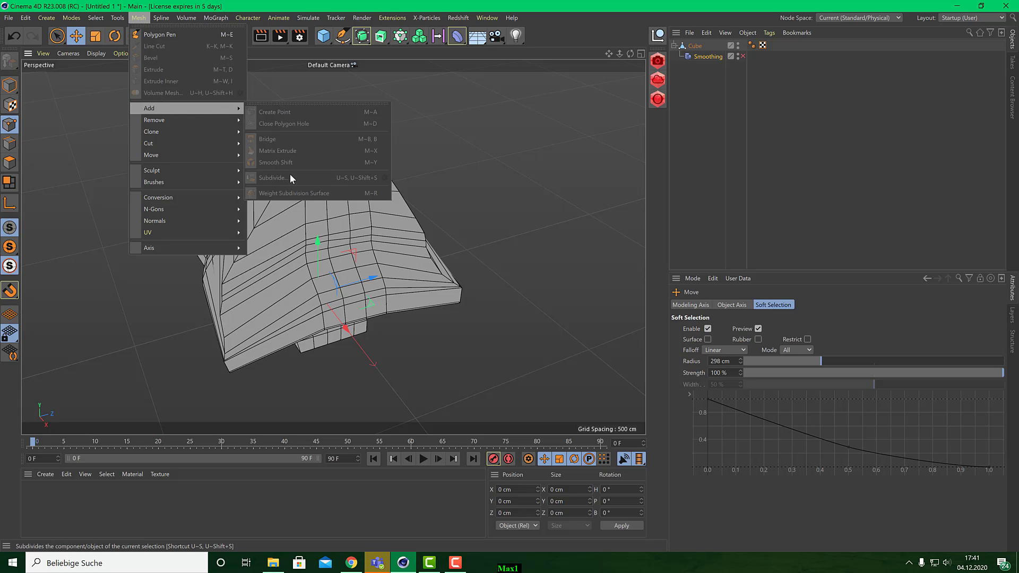
{"action": "left_click", "coordinate": [11, 85]}
{"action": "left_click", "coordinate": [11, 86]}
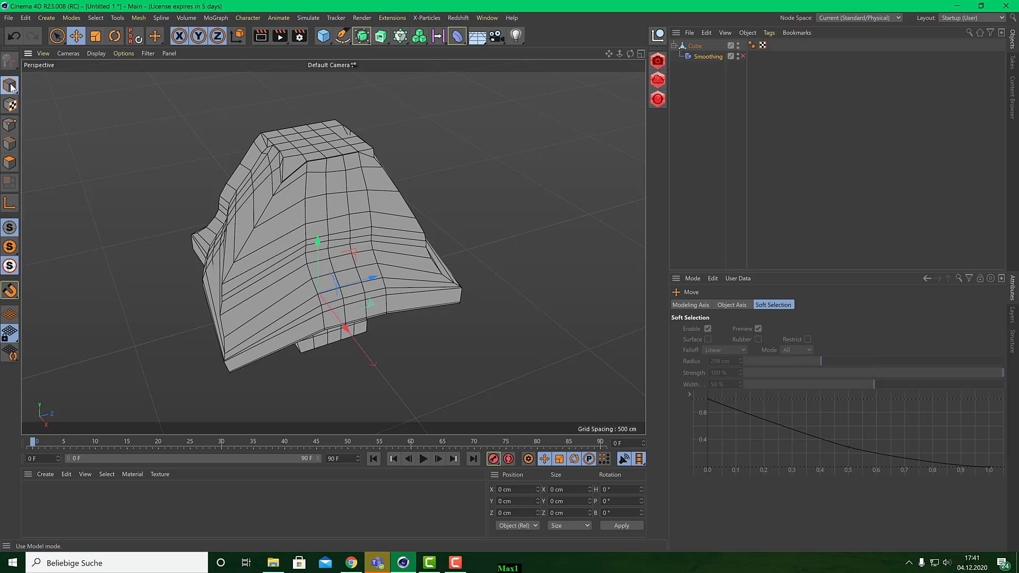
- Subdivide the Cube and turn its Smoothing deformer back on, comparing the mesh with and without smoothing
{"action": "left_click", "coordinate": [698, 46]}
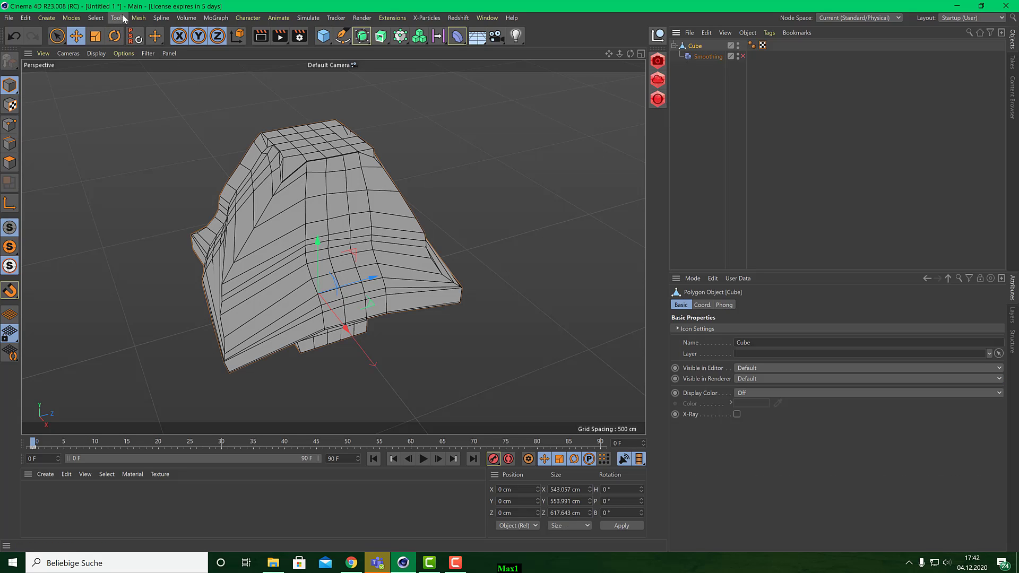
{"action": "left_click", "coordinate": [141, 17]}
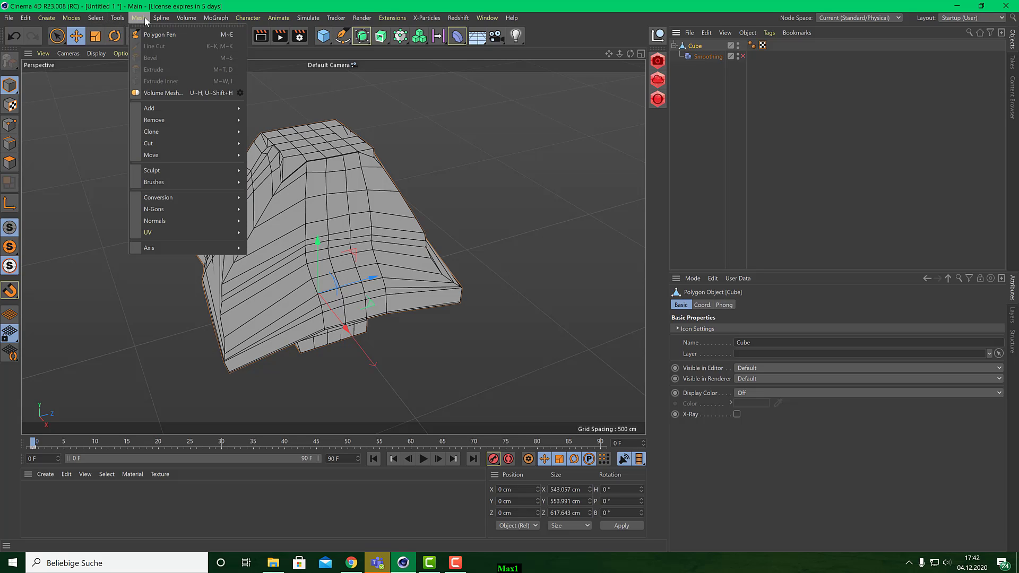
{"action": "mouse_move", "coordinate": [168, 110]}
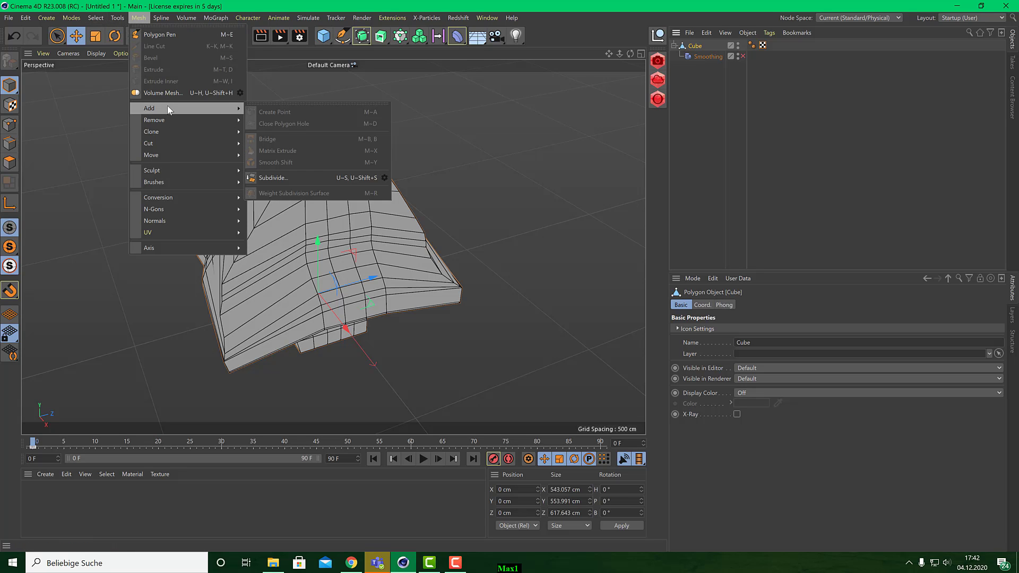
{"action": "left_click", "coordinate": [299, 180]}
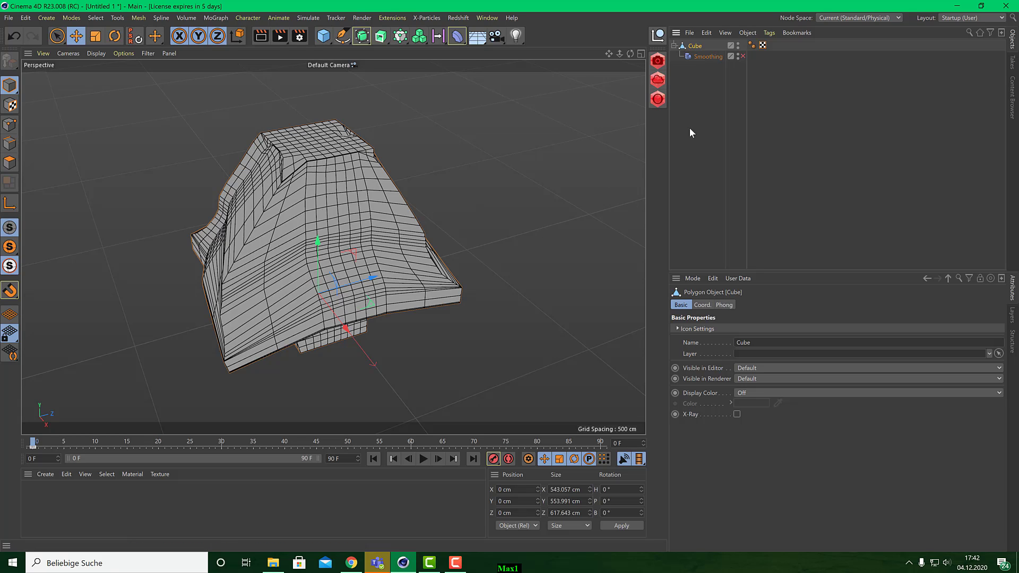
{"action": "left_click", "coordinate": [742, 55]}
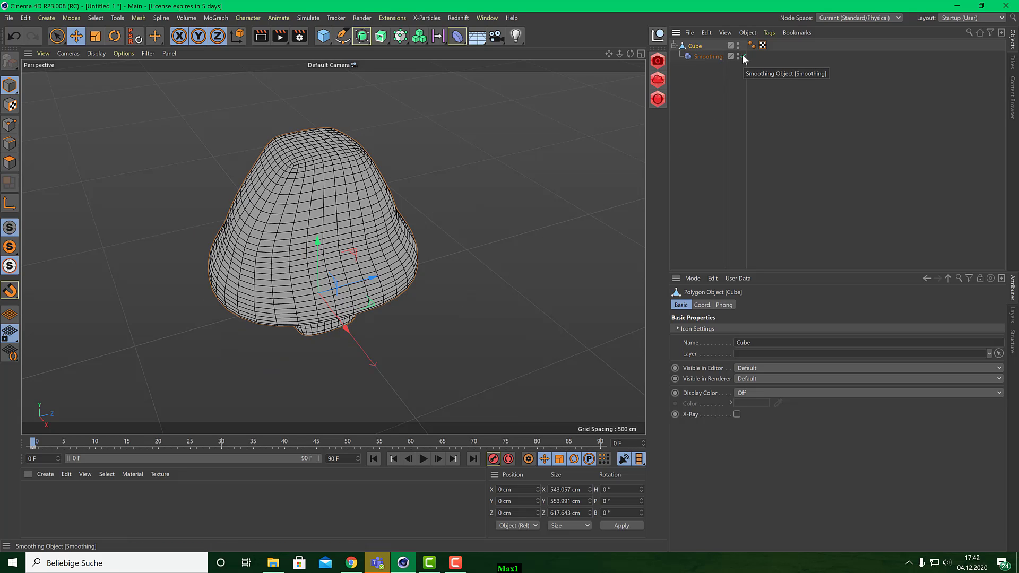
{"action": "left_click", "coordinate": [743, 56]}
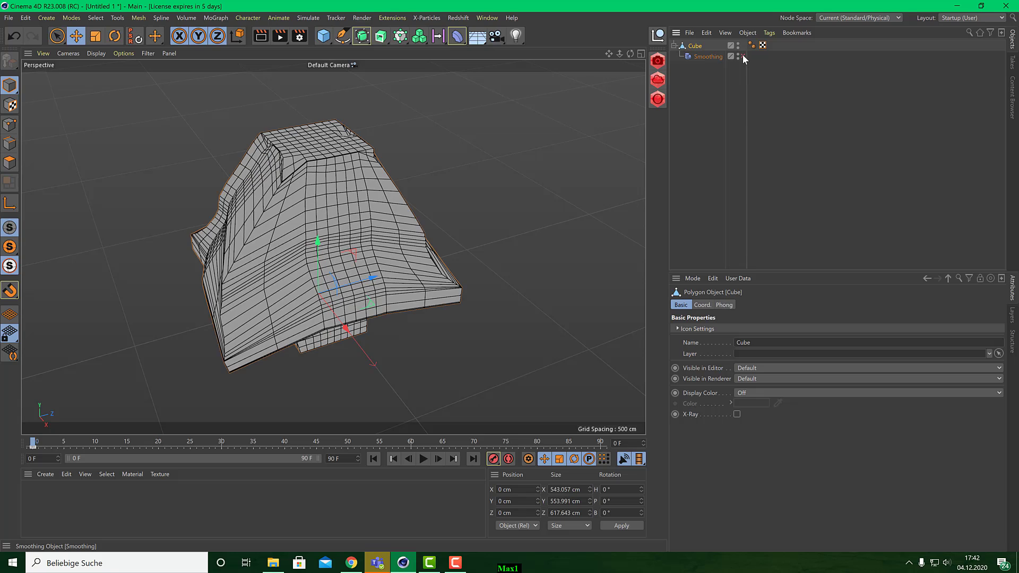
{"action": "left_click", "coordinate": [743, 56]}
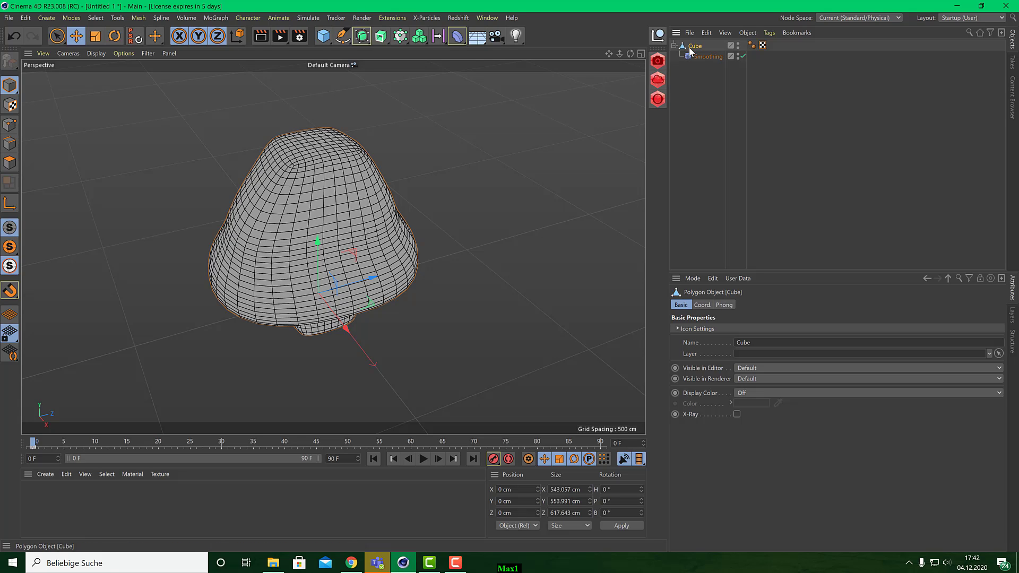
- Delete the Cube together with its deformer and add a new Cube primitive
{"action": "key", "text": "Delete"}
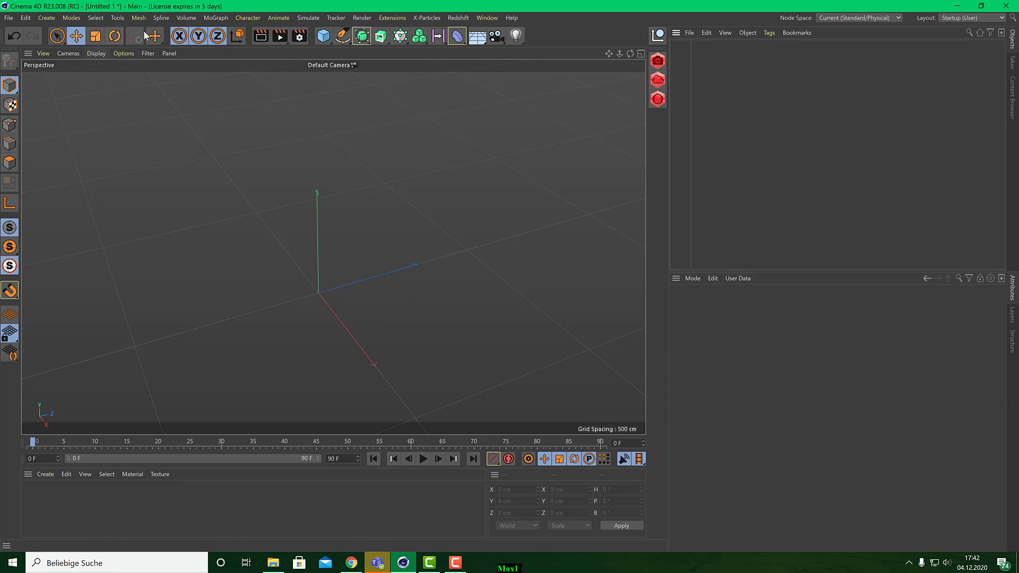
{"action": "left_click", "coordinate": [332, 41]}
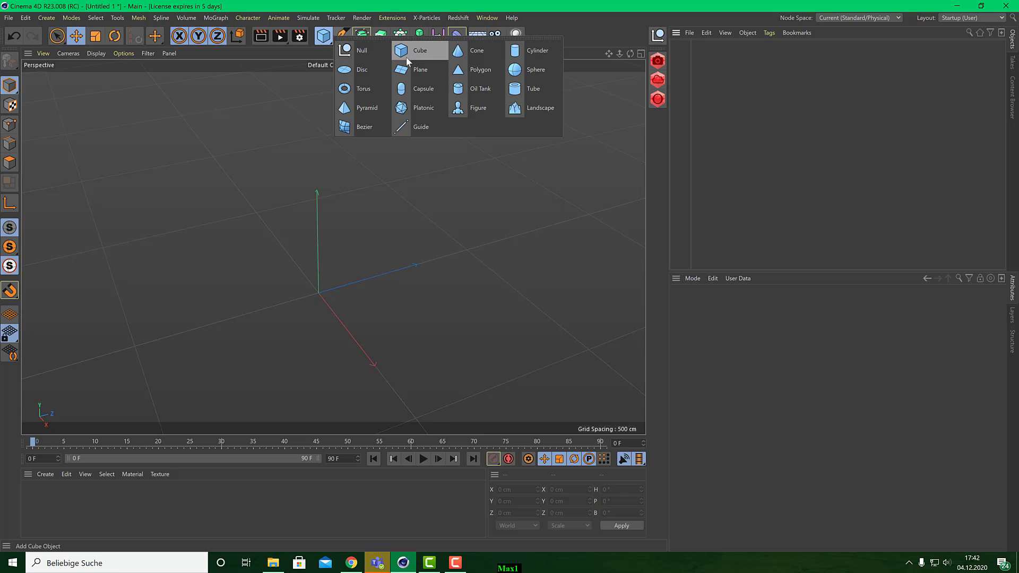
{"action": "left_click", "coordinate": [406, 56]}
{"action": "middle_click_drag", "start_coordinate": [327, 244], "coordinate": [320, 182], "text": "alt"}
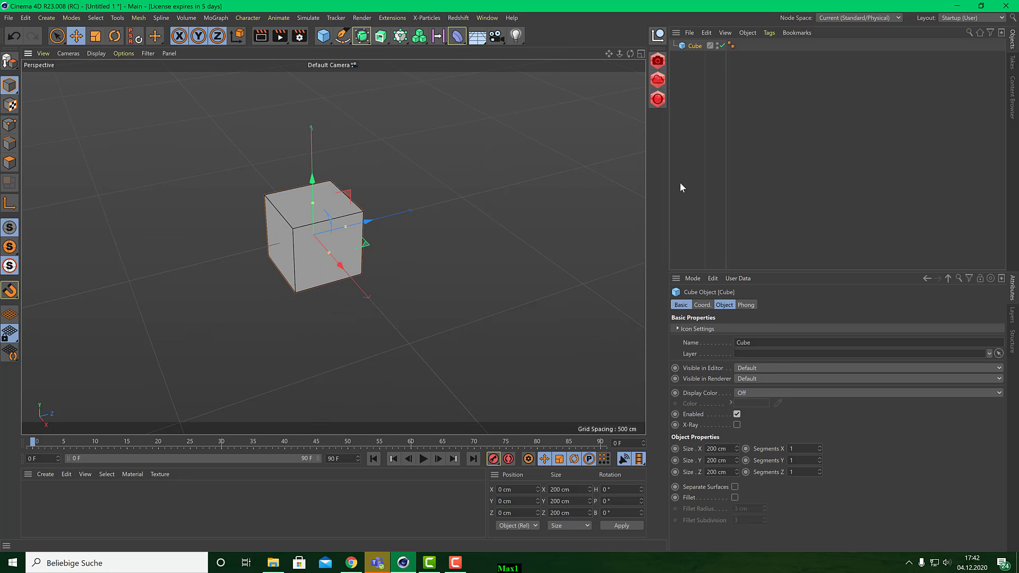
- Set the new Cube's X, Y and Z segments to 5 each and make it editable
{"action": "left_click_drag", "start_coordinate": [794, 450], "coordinate": [746, 455]}
{"action": "type", "text": "5"}
{"action": "key", "text": "Tab"}
{"action": "type", "text": "5"}
{"action": "key", "text": "Tab"}
{"action": "type", "text": "5"}
{"action": "key", "text": "Tab"}
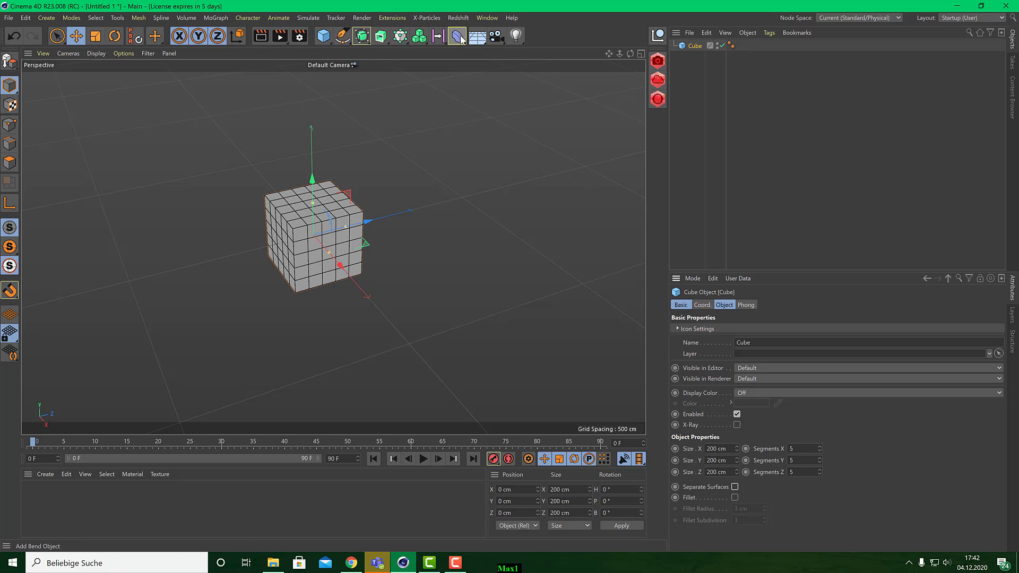
{"action": "left_click", "coordinate": [10, 61]}
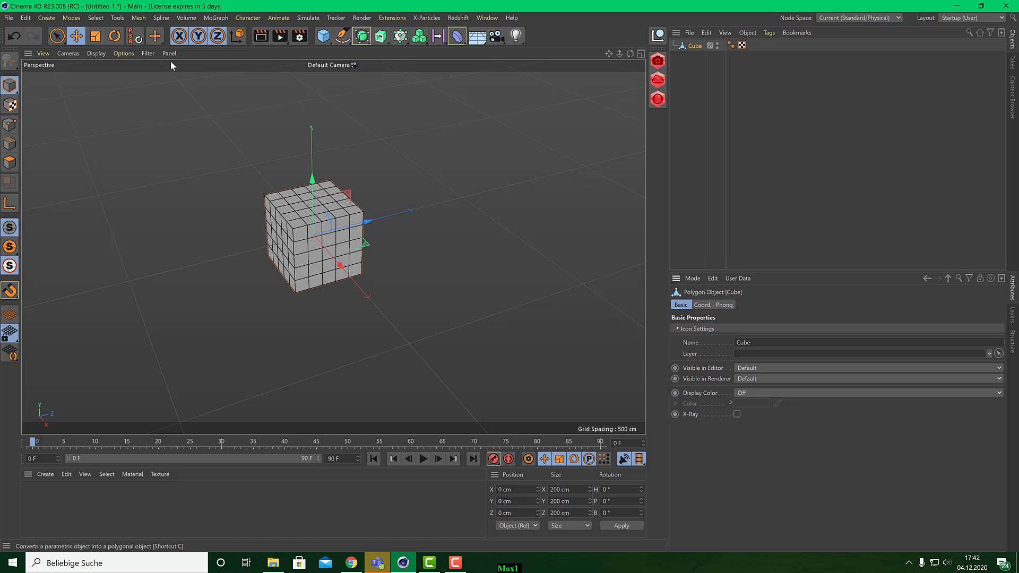
- Add a Smoothing deformer and make it a child of the new Cube
{"action": "left_click", "coordinate": [457, 36]}
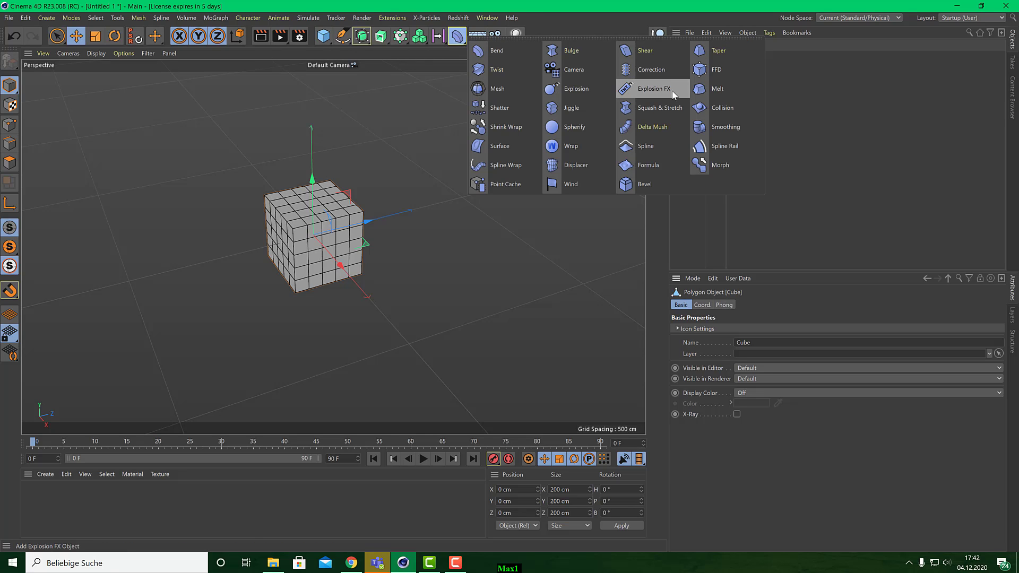
{"action": "left_click", "coordinate": [698, 126]}
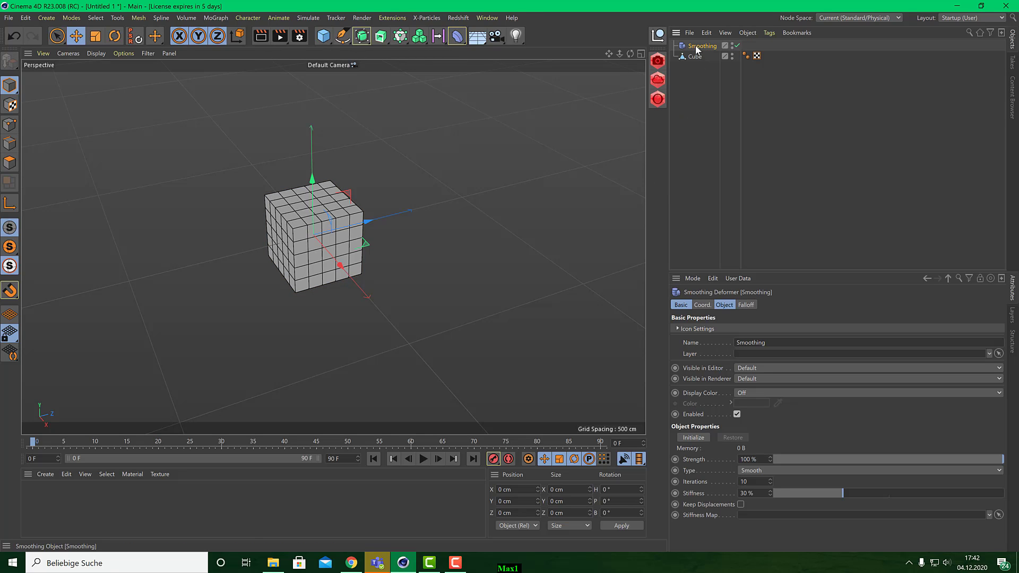
{"action": "left_click_drag", "start_coordinate": [700, 46], "coordinate": [696, 57]}
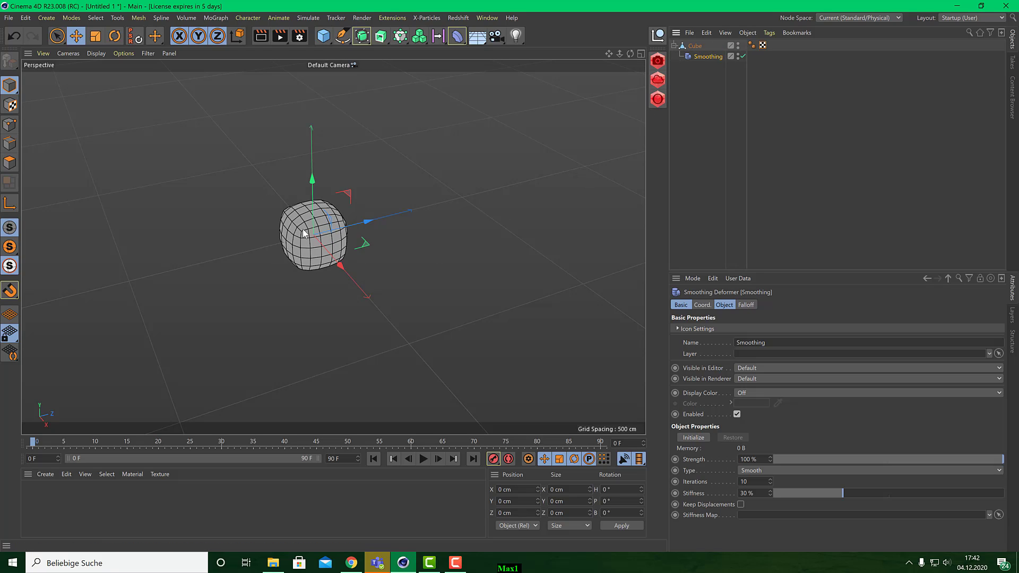
- Take the Smoothing deformer out of the Cube's hierarchy and make it a child of the Cube again
{"action": "left_click", "coordinate": [698, 49]}
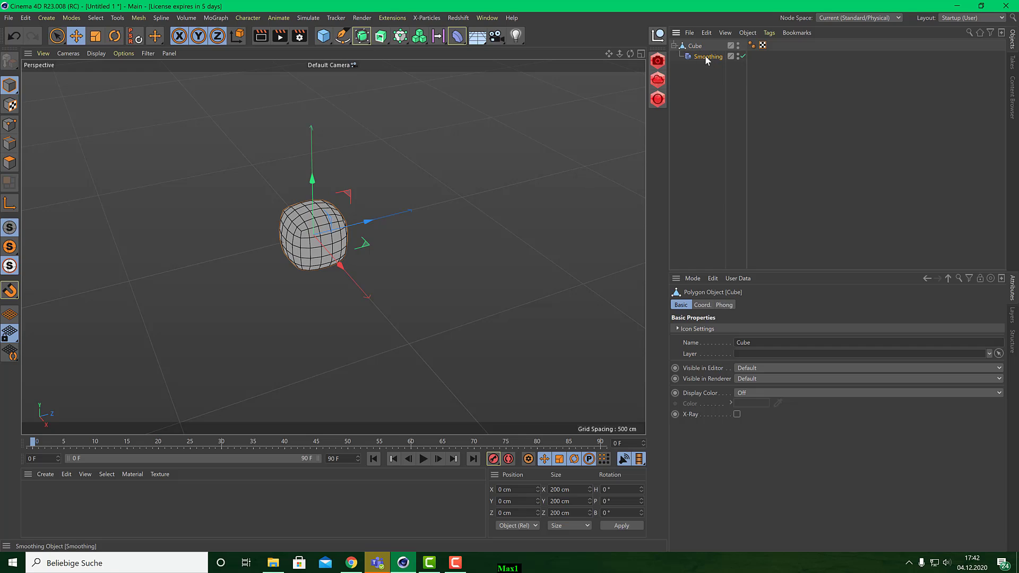
{"action": "left_click_drag", "start_coordinate": [704, 55], "coordinate": [700, 84]}
{"action": "left_click", "coordinate": [699, 49]}
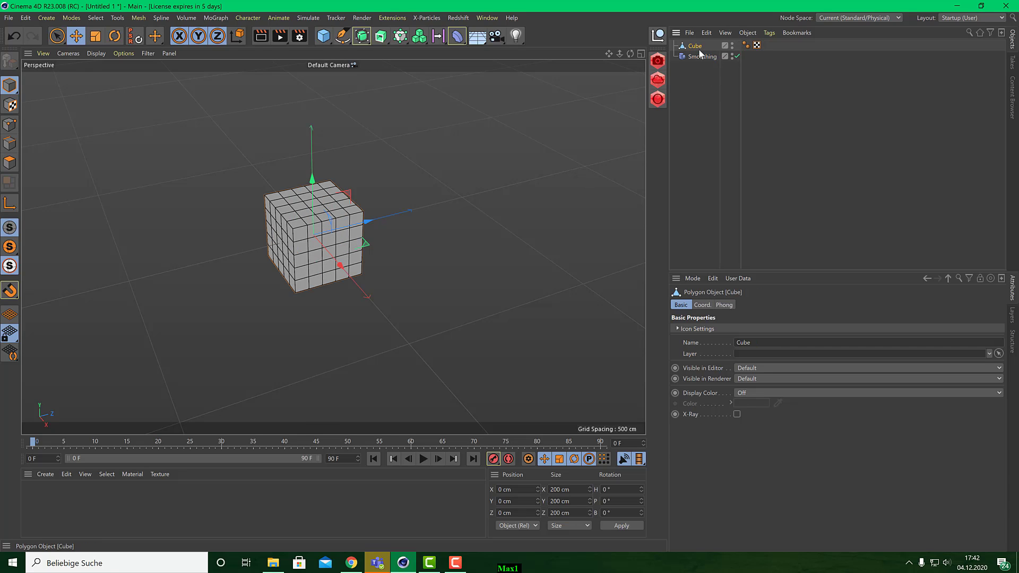
{"action": "left_click_drag", "start_coordinate": [701, 48], "coordinate": [702, 49]}
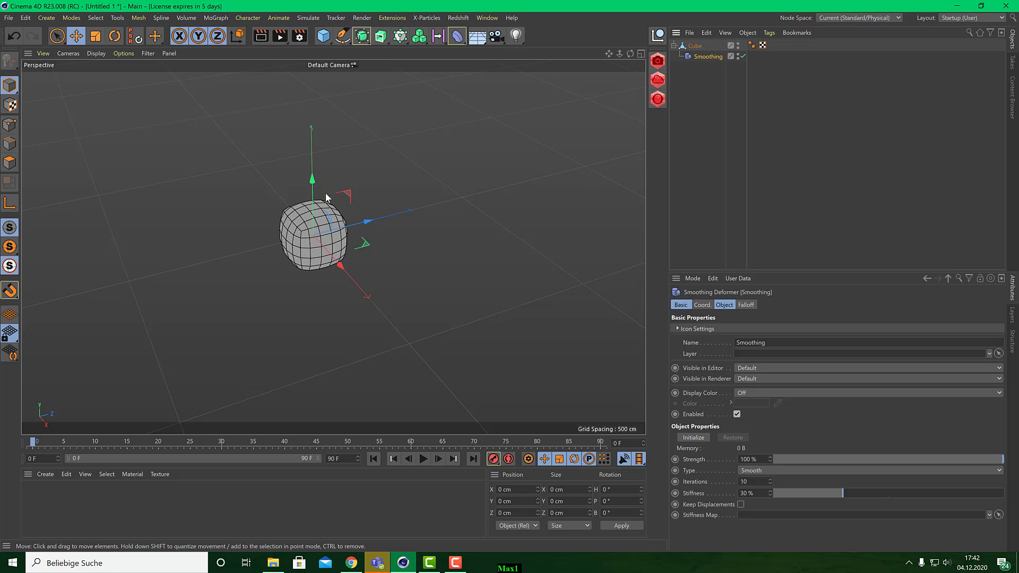
- Turn off the Smoothing deformer to work on the unsmoothed cube
{"action": "left_click", "coordinate": [743, 56]}
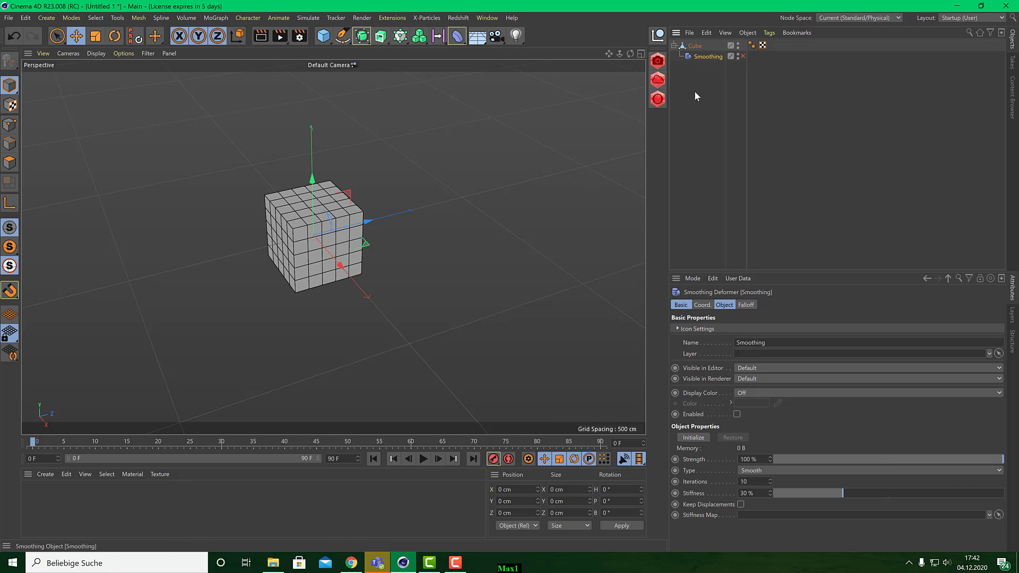
{"action": "middle_click_drag", "start_coordinate": [397, 234], "coordinate": [373, 253], "text": "alt"}
{"action": "scroll", "coordinate": [374, 257], "scroll_direction": "up", "scroll_amount": 3}
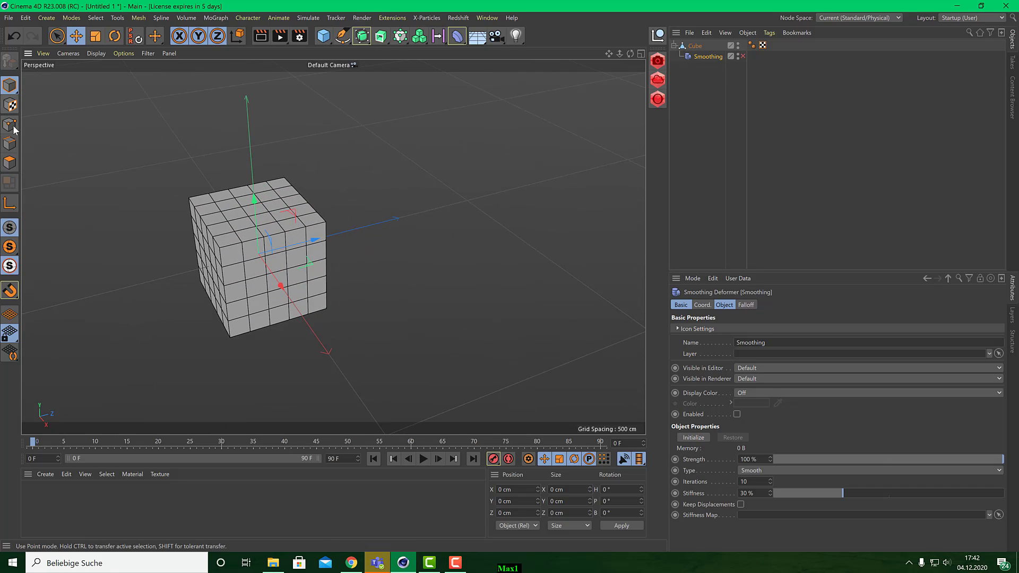
{"action": "left_click", "coordinate": [100, 19]}
{"action": "mouse_move", "coordinate": [110, 36]}
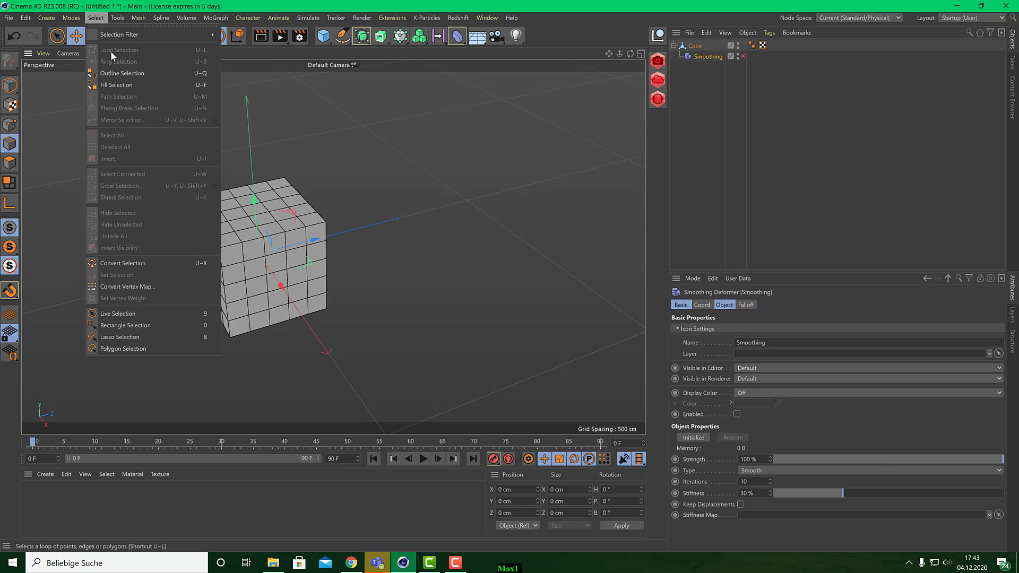
{"action": "left_click", "coordinate": [110, 51]}
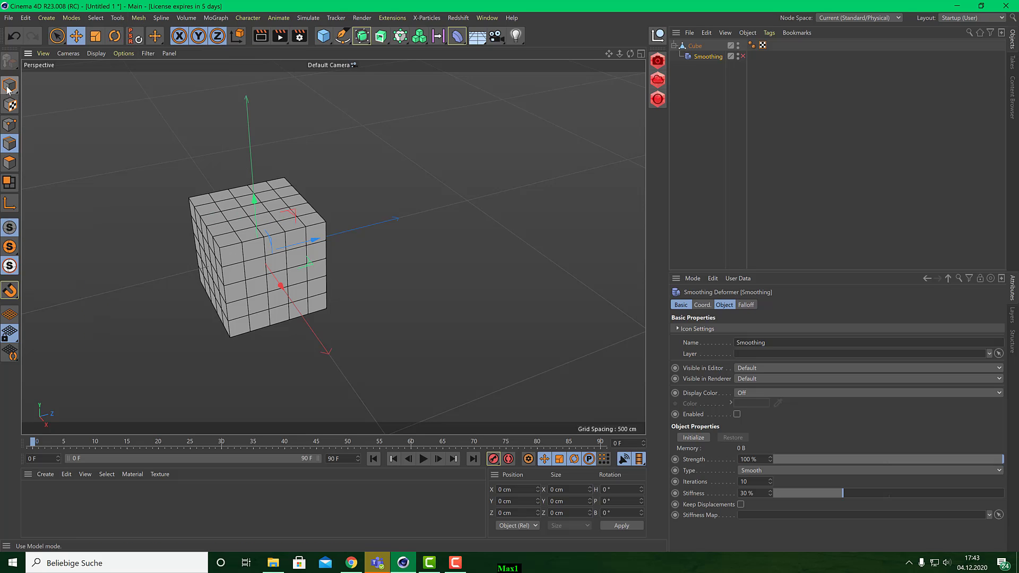
{"action": "left_click", "coordinate": [57, 36]}
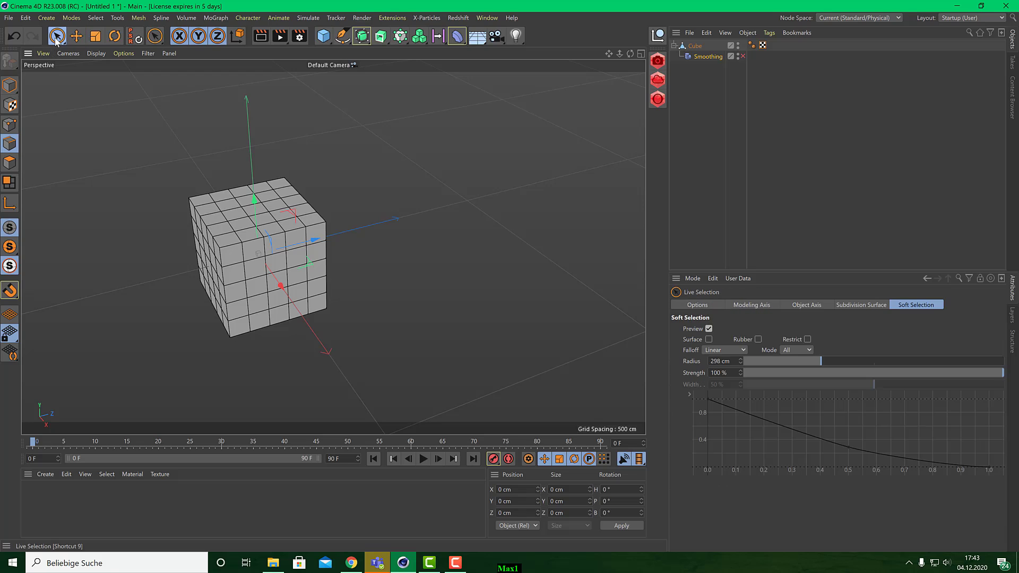
{"action": "left_click", "coordinate": [121, 18]}
{"action": "mouse_move", "coordinate": [98, 19]}
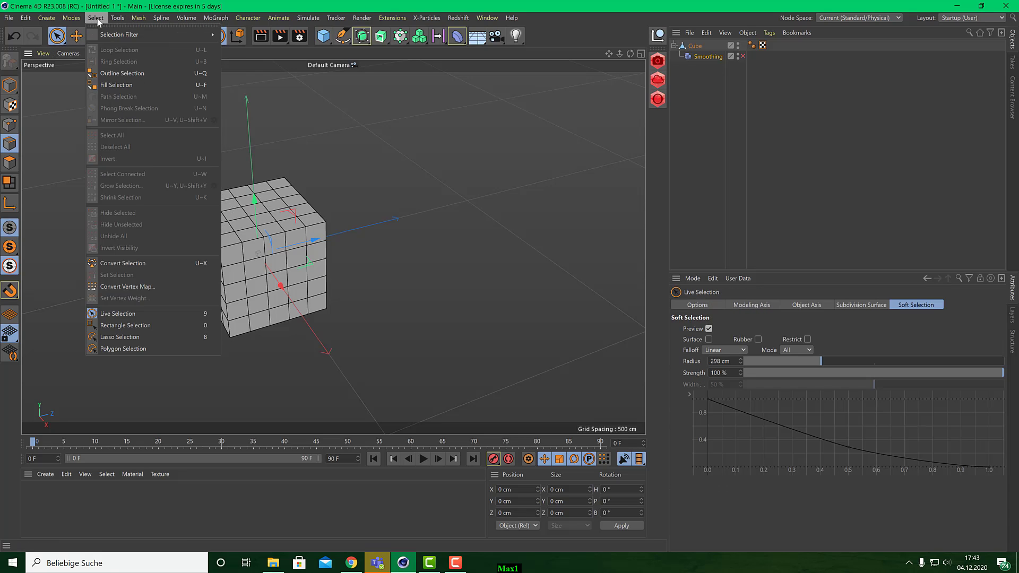
{"action": "left_click", "coordinate": [106, 63]}
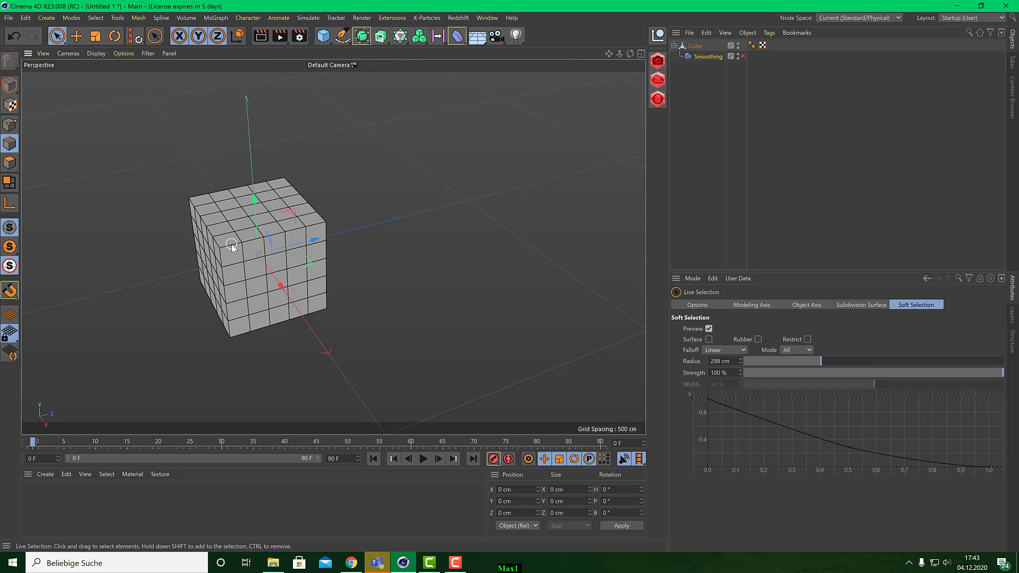
- Select the Cube and use Loop Selection to select the edge loop around its top face
{"action": "left_click", "coordinate": [694, 46]}
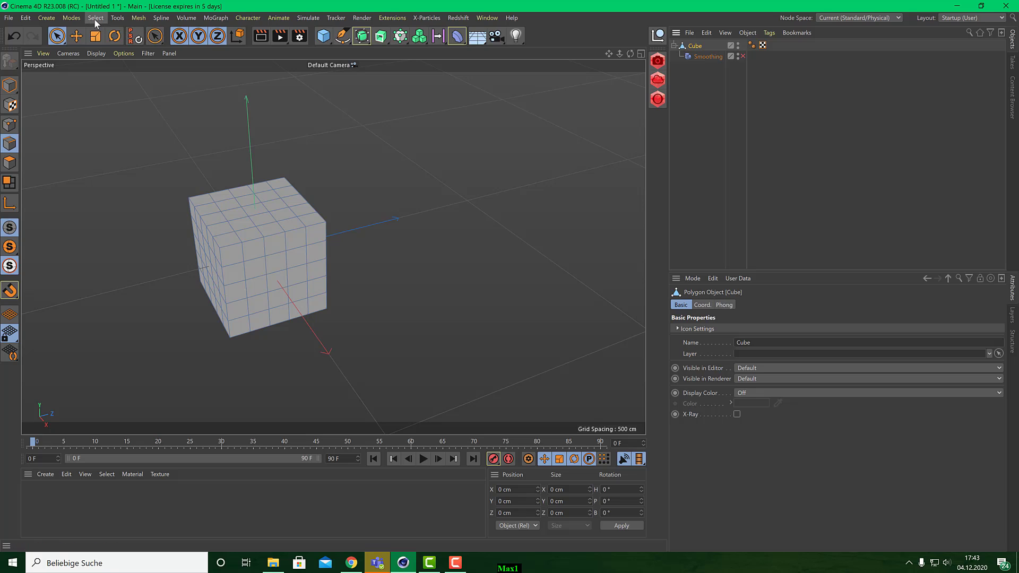
{"action": "left_click", "coordinate": [116, 17]}
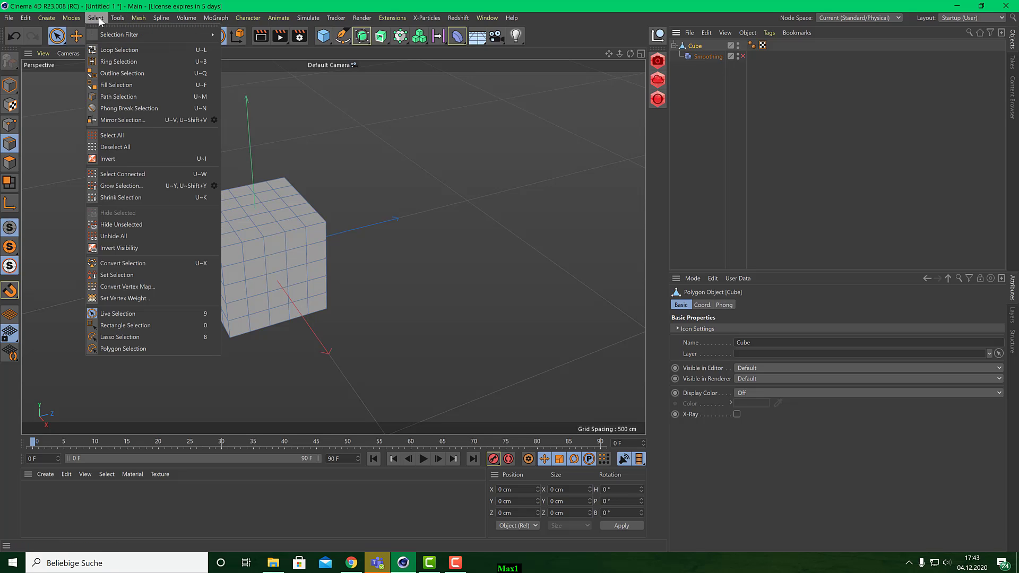
{"action": "left_click", "coordinate": [133, 47]}
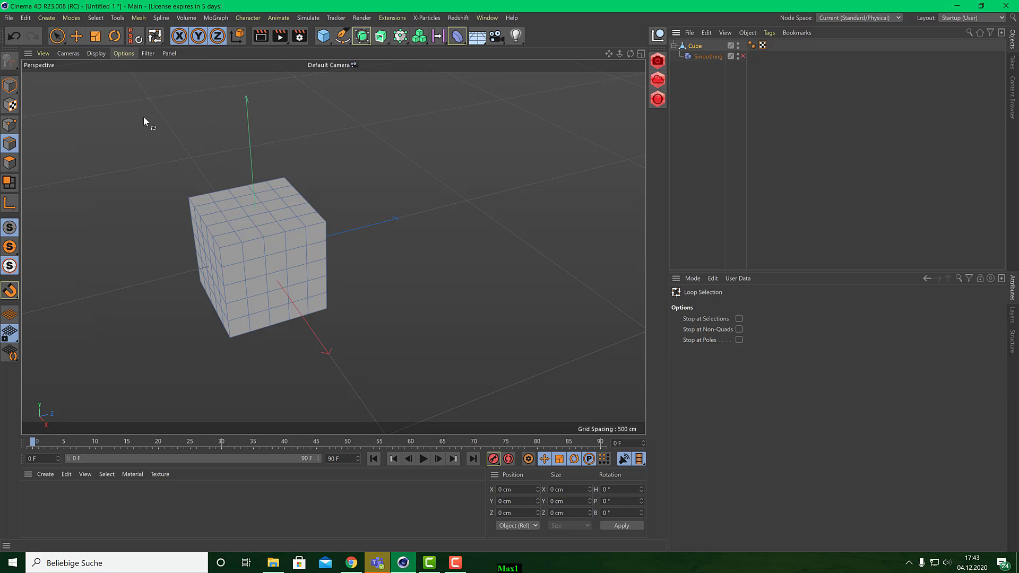
{"action": "left_click", "coordinate": [231, 244]}
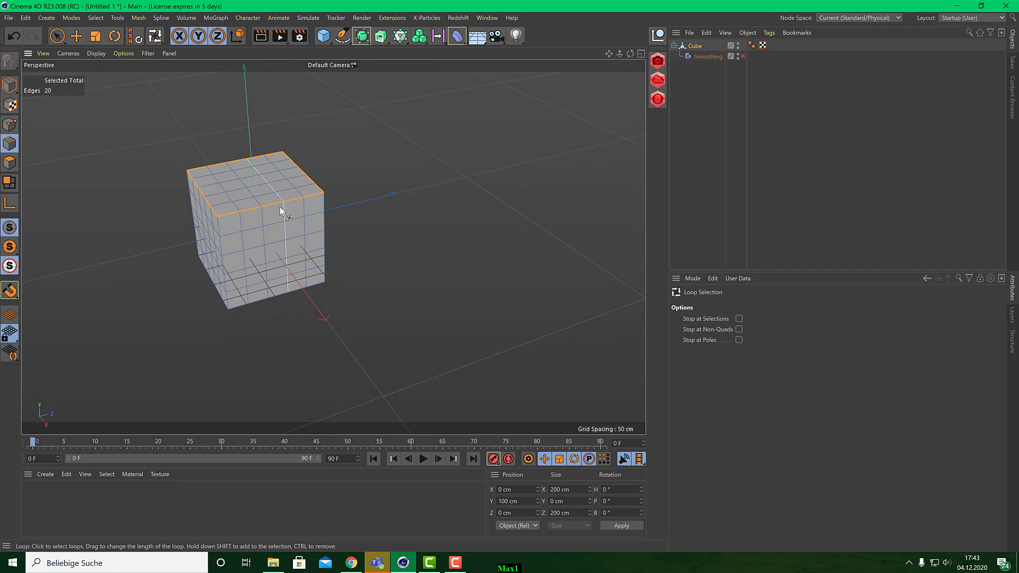
- Bevel the selected top edge loop with an offset of about 18.1 cm
{"action": "right_click", "coordinate": [308, 201]}
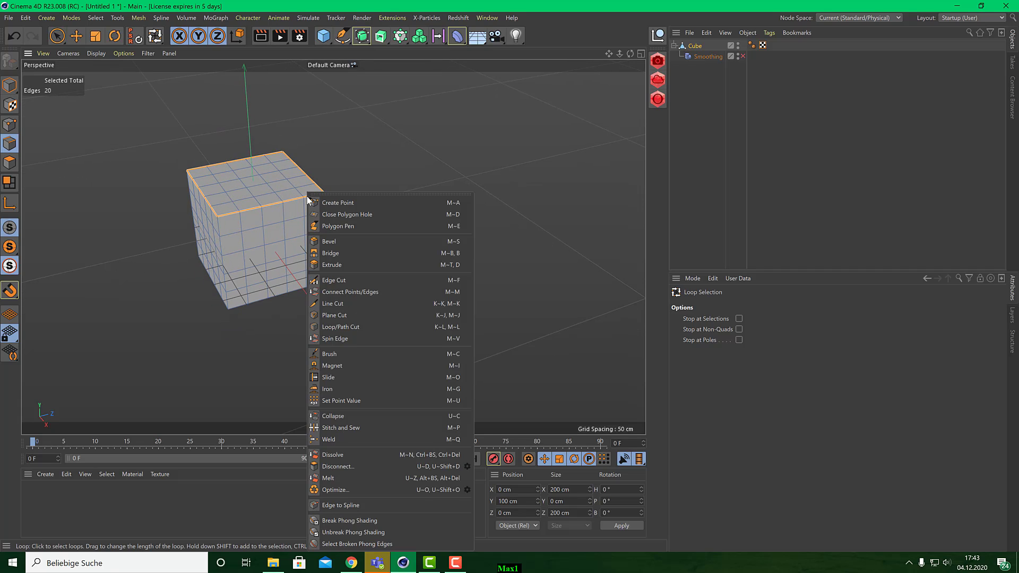
{"action": "left_click", "coordinate": [345, 247]}
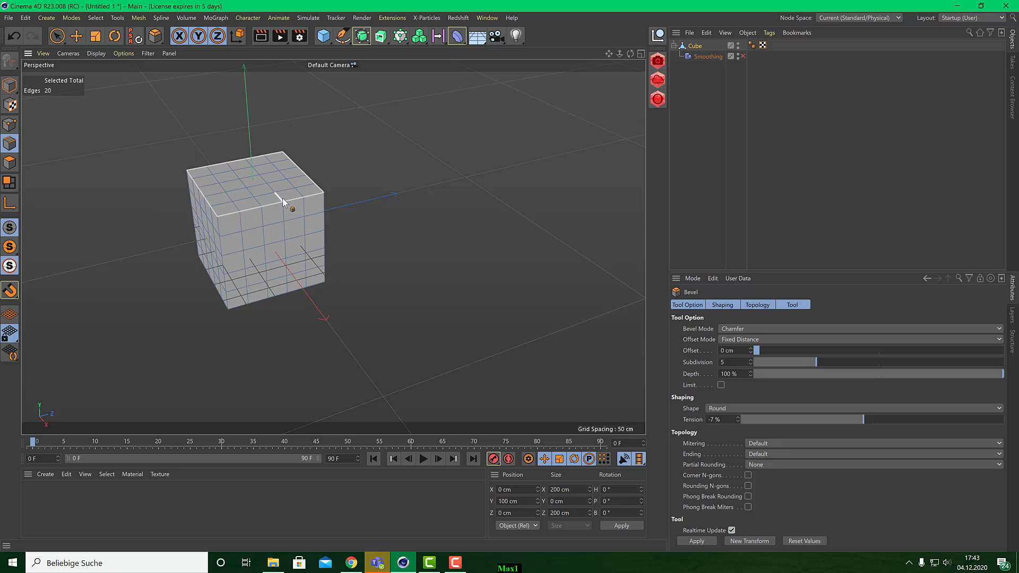
{"action": "left_click_drag", "start_coordinate": [284, 206], "coordinate": [308, 206]}
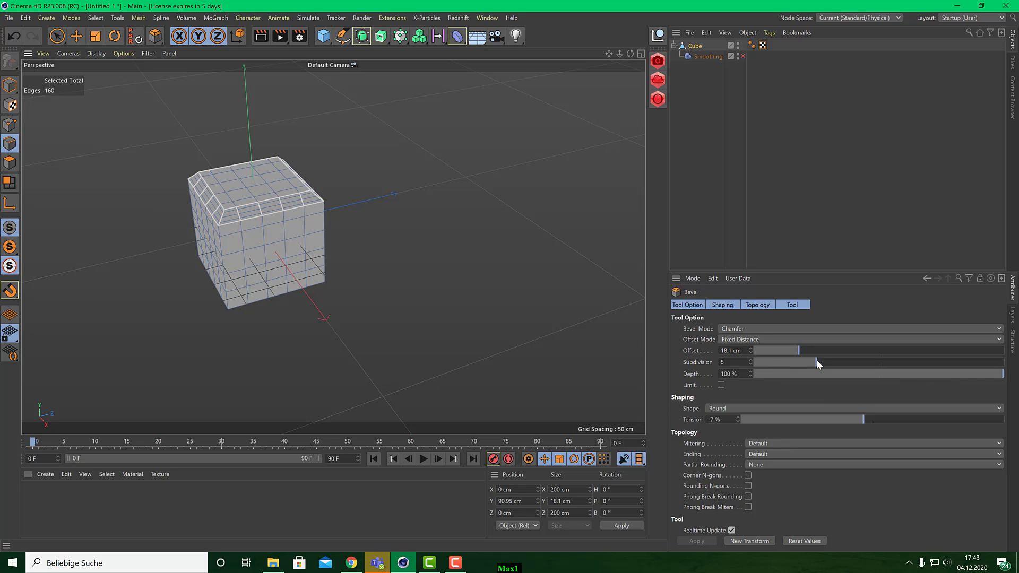
- Round the top bevel by setting its subdivision to 7 and its tension to about 26 %
{"action": "left_click_drag", "start_coordinate": [815, 363], "coordinate": [850, 366]}
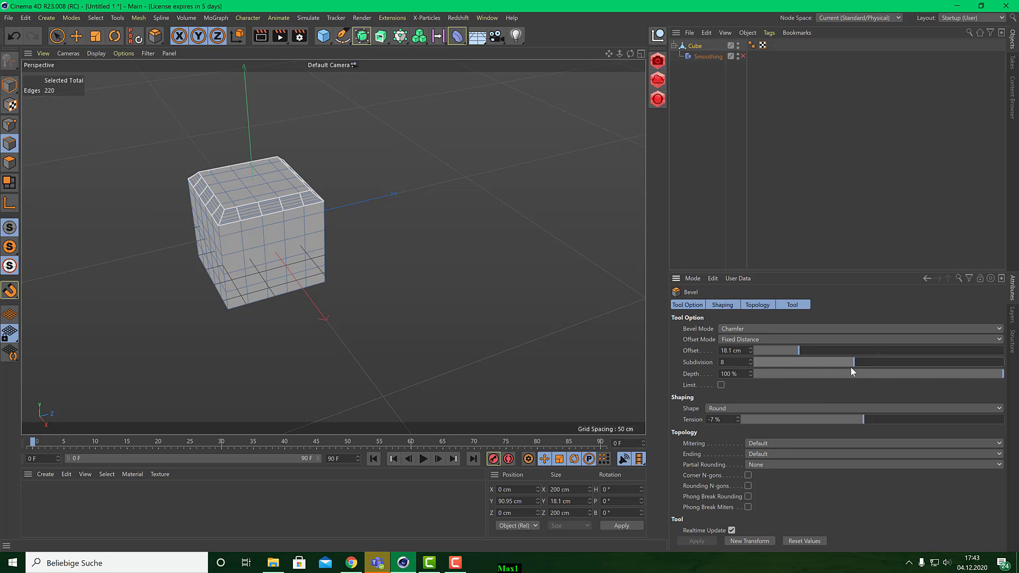
{"action": "left_click_drag", "start_coordinate": [859, 422], "coordinate": [977, 419]}
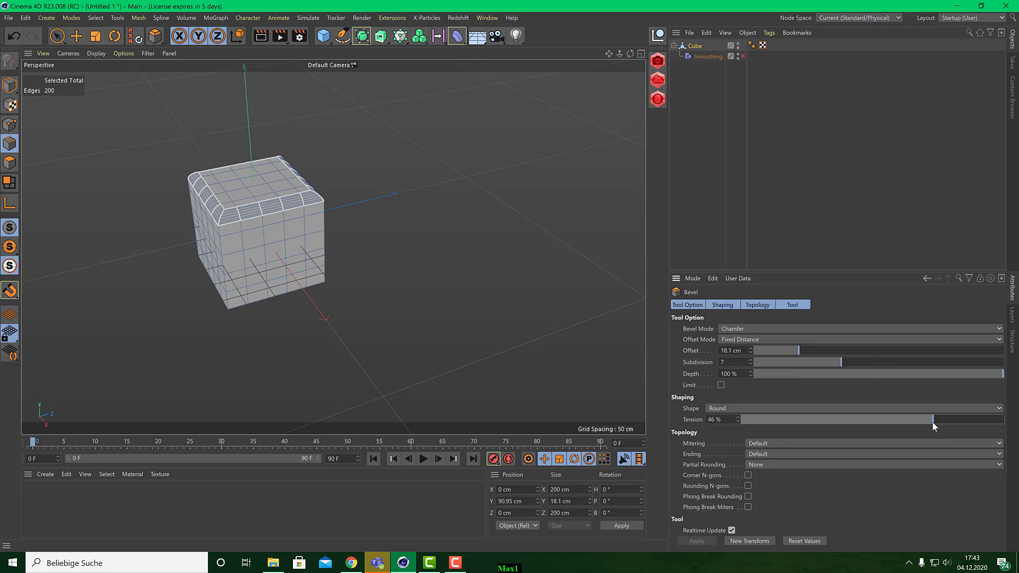
{"action": "left_click_drag", "start_coordinate": [915, 422], "coordinate": [906, 422]}
{"action": "left_click_drag", "start_coordinate": [353, 130], "coordinate": [202, 198], "text": "alt"}
{"action": "scroll", "coordinate": [314, 147], "scroll_direction": "up", "scroll_amount": 3}
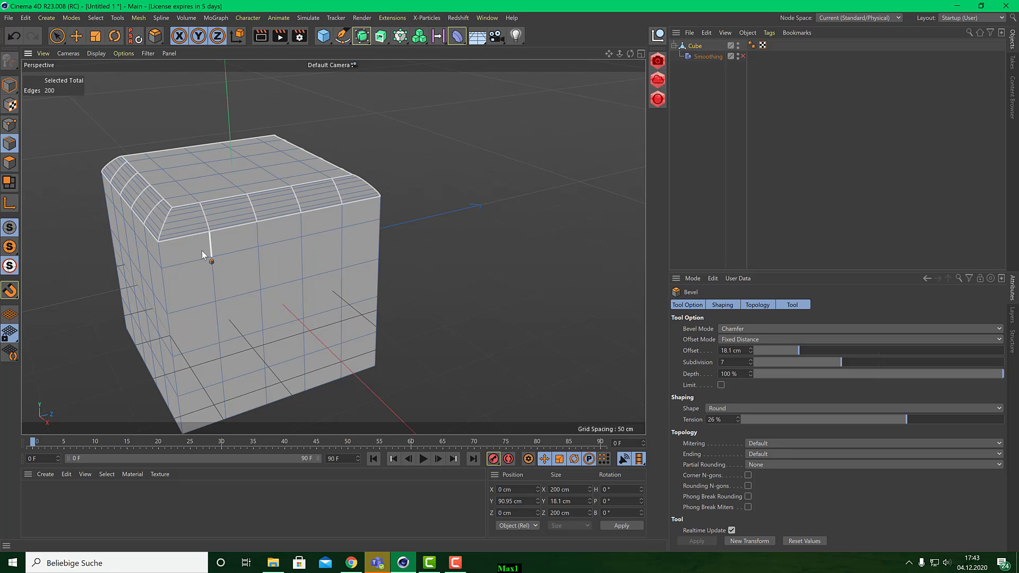
- Loop-select the edge loop along the lower border of the top bevel
{"action": "left_click", "coordinate": [196, 235]}
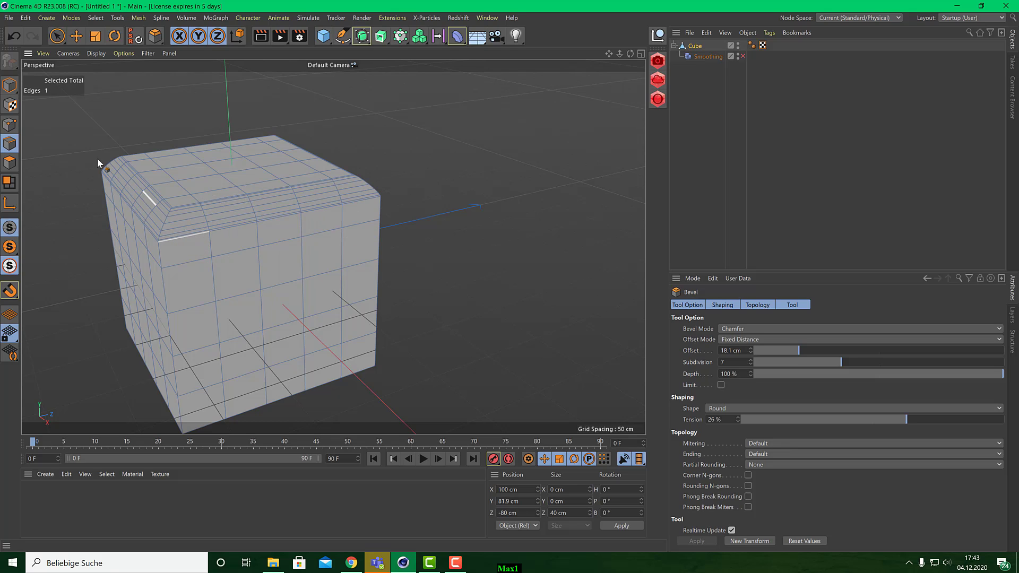
{"action": "left_click_drag", "start_coordinate": [155, 36], "coordinate": [180, 72]}
{"action": "left_click", "coordinate": [216, 230]}
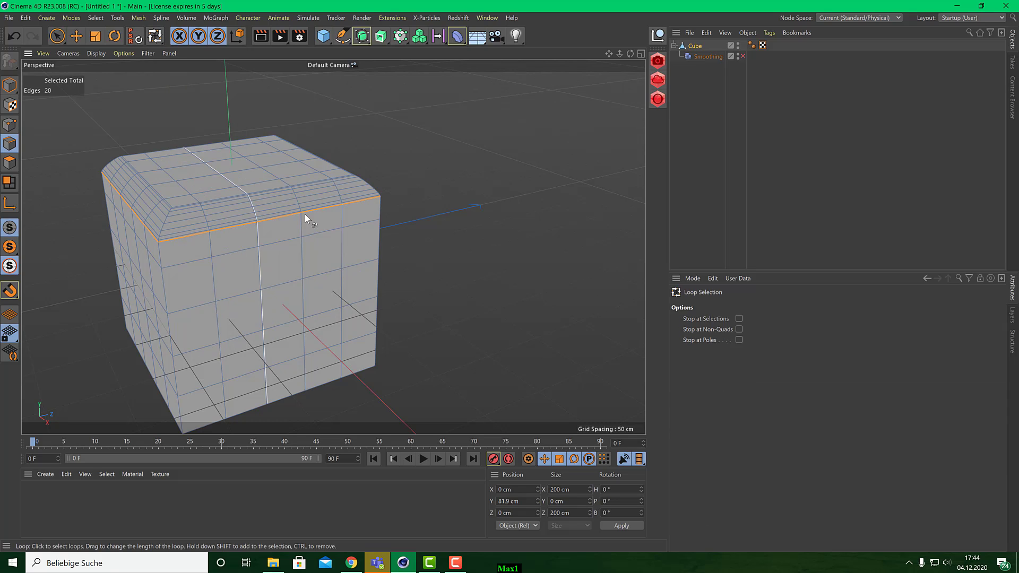
- Bevel the selected lower border loop with an offset of about 0.5 cm and set its subdivision to 1
{"action": "right_click", "coordinate": [323, 210]}
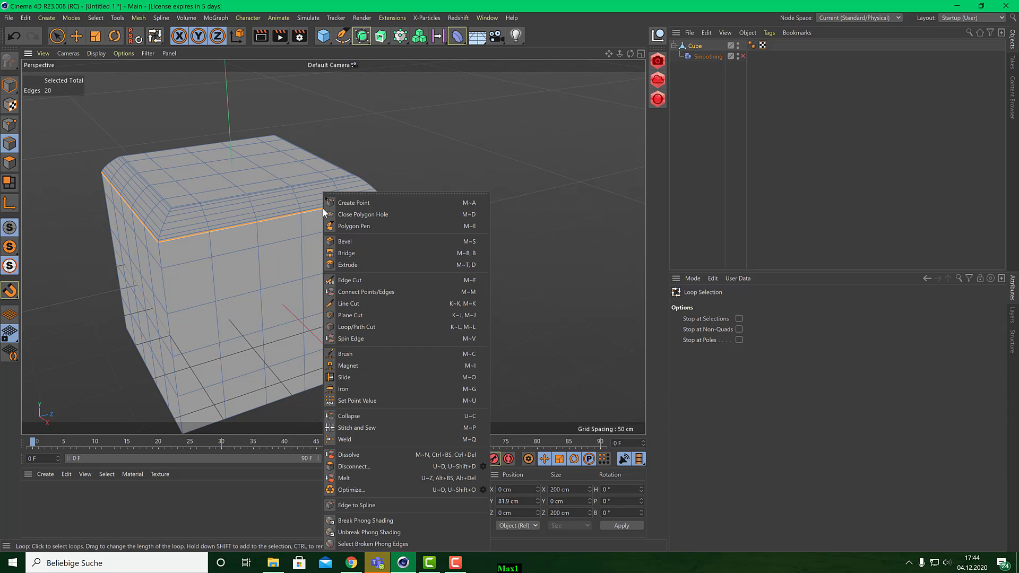
{"action": "left_click", "coordinate": [345, 242]}
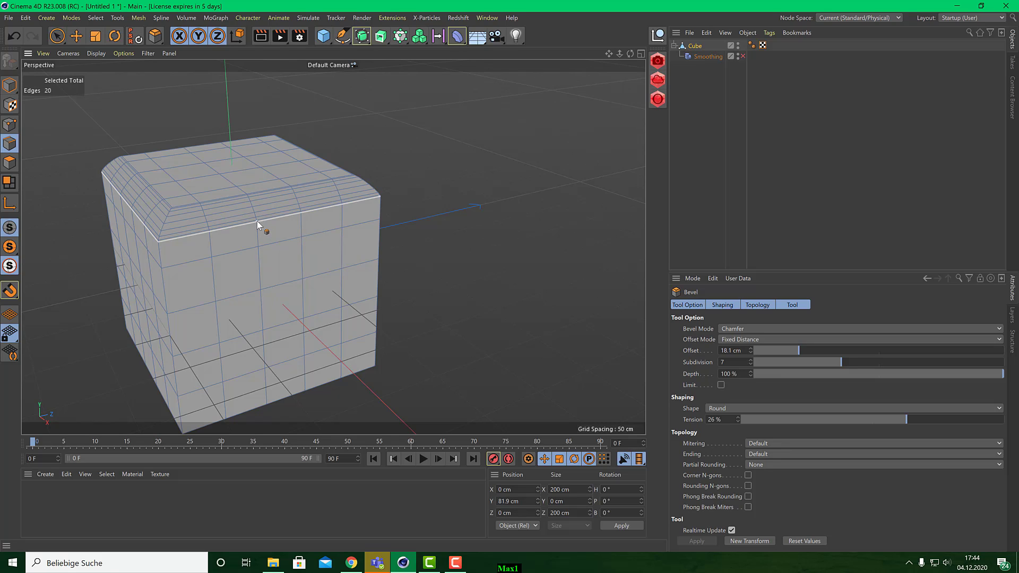
{"action": "left_click_drag", "start_coordinate": [257, 221], "coordinate": [435, 322]}
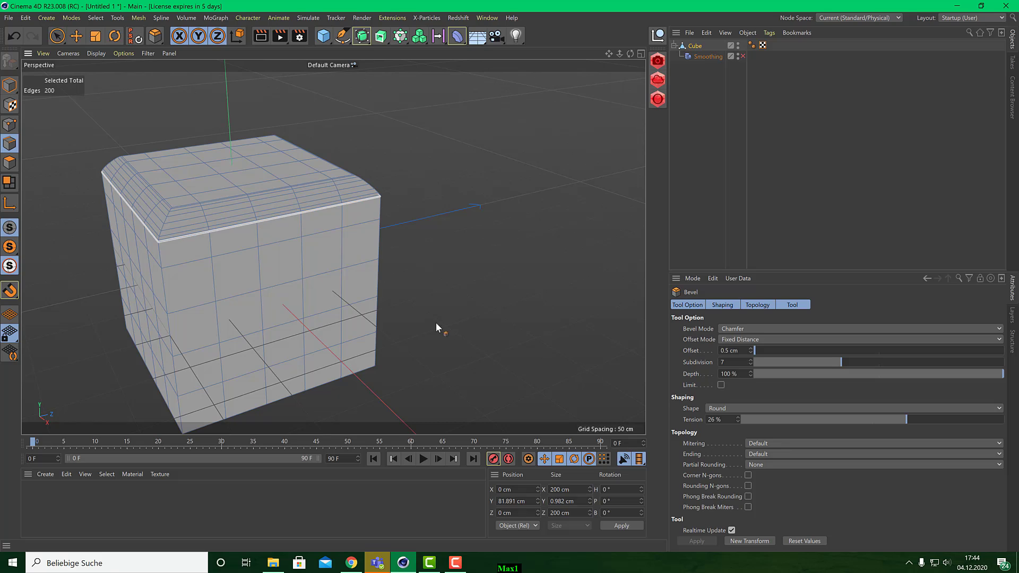
{"action": "double_click", "coordinate": [721, 362]}
{"action": "type", "text": "1"}
{"action": "key", "text": "Return"}
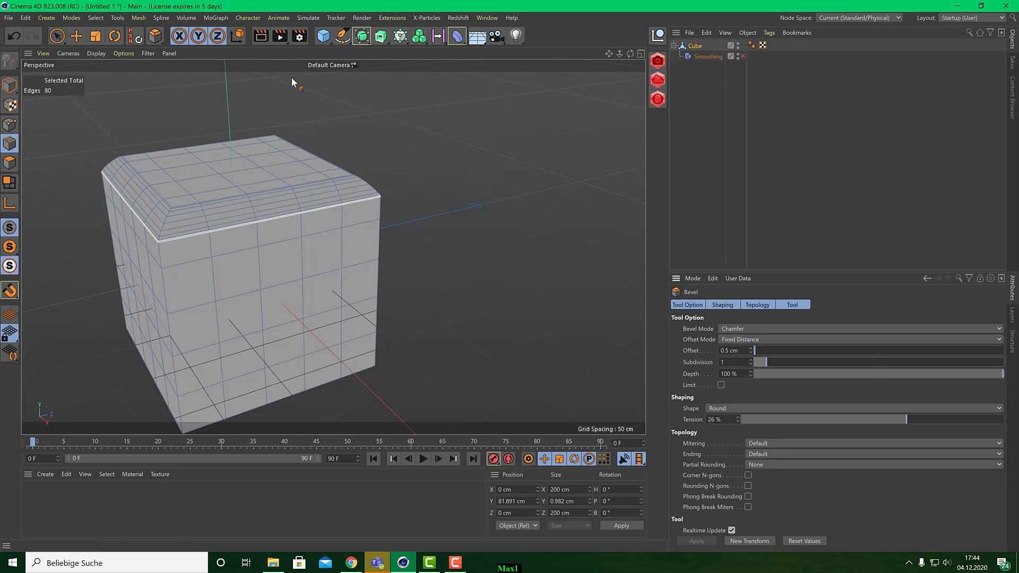
- Switch to Model mode and turn on the Smoothing deformer for the bevelled cube
{"action": "left_click", "coordinate": [16, 84]}
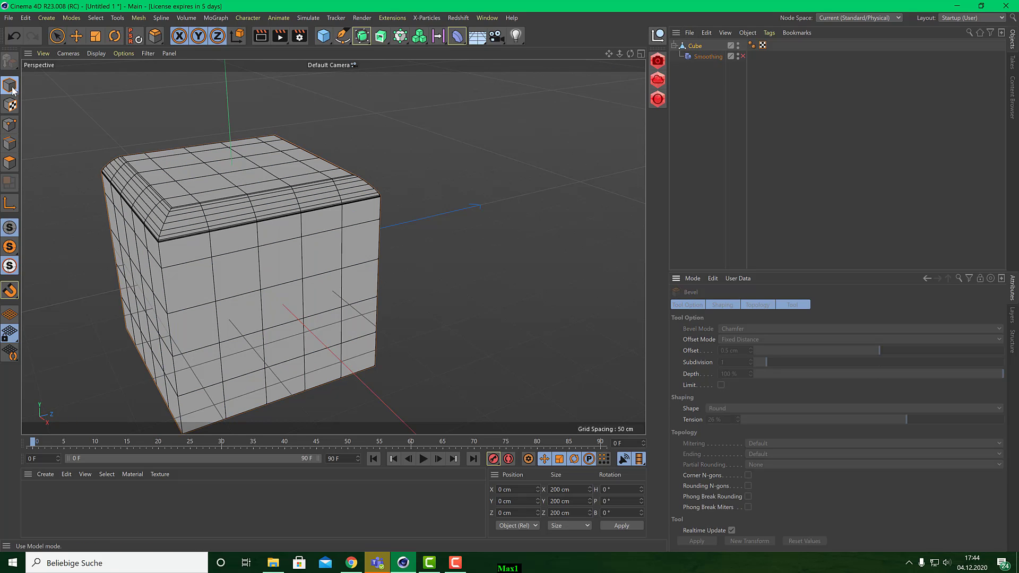
{"action": "left_click", "coordinate": [743, 56]}
{"action": "left_click_drag", "start_coordinate": [477, 123], "coordinate": [439, 136], "text": "alt"}
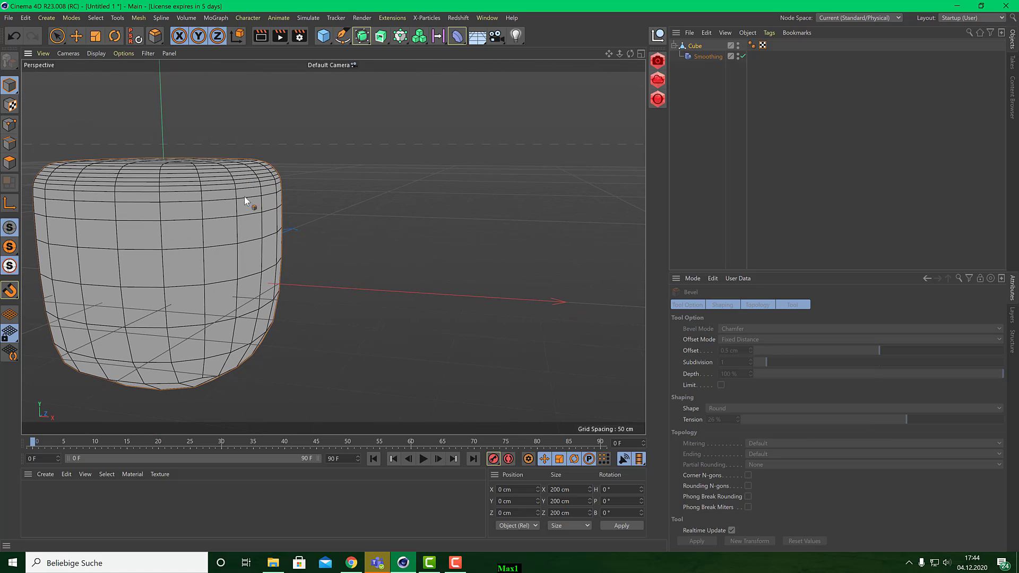
- Set the Smoothing deformer's stiffness to 0 %
{"action": "left_click", "coordinate": [709, 57]}
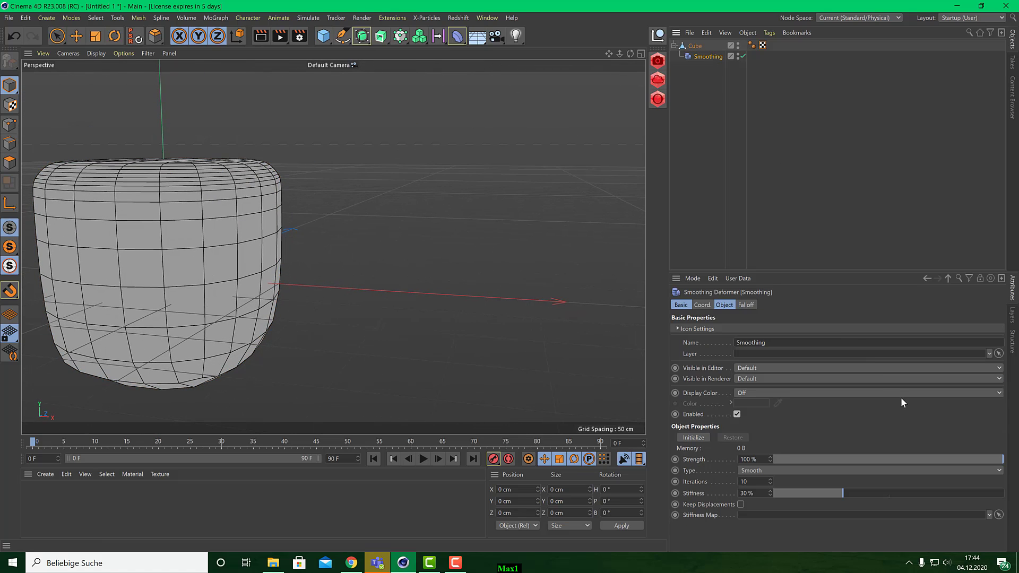
{"action": "left_click_drag", "start_coordinate": [846, 492], "coordinate": [728, 501]}
{"action": "left_click_drag", "start_coordinate": [474, 258], "coordinate": [416, 205], "text": "alt"}
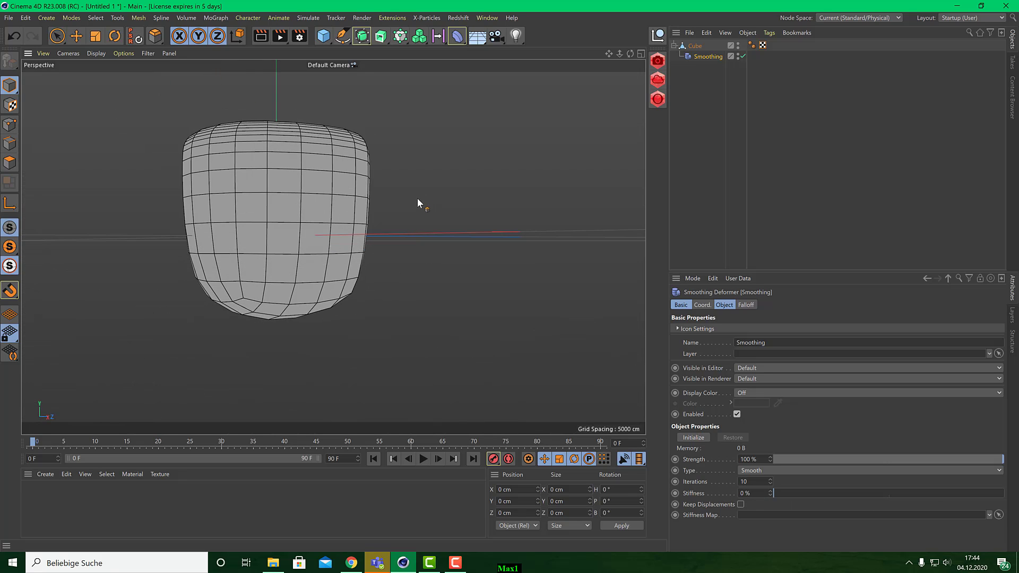
- Toggle the Smoothing deformer off and on to compare the bevelled cube with its smoothed shape
{"action": "left_click", "coordinate": [742, 55]}
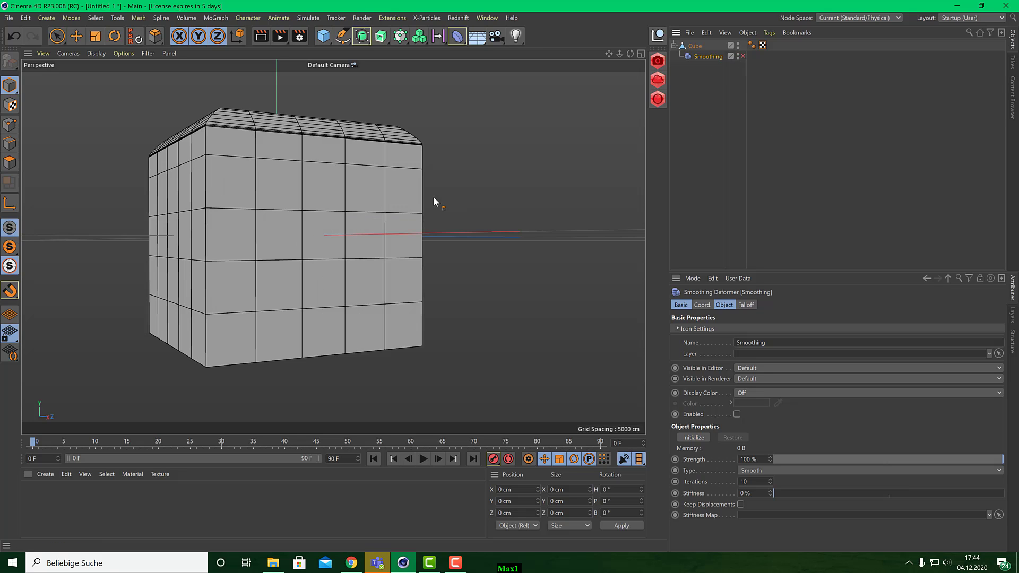
{"action": "left_click_drag", "start_coordinate": [433, 197], "coordinate": [424, 268], "text": "alt"}
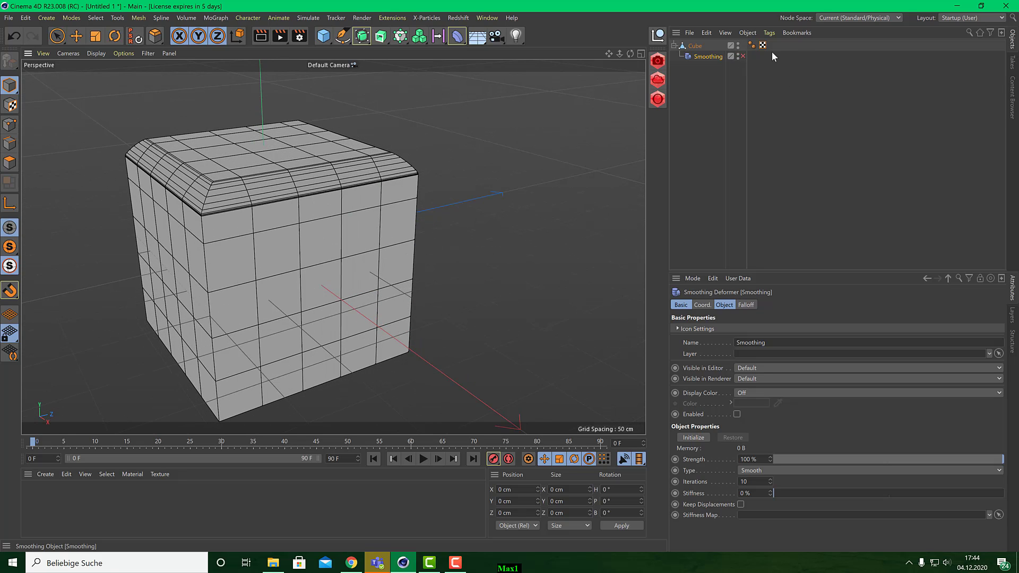
{"action": "left_click", "coordinate": [743, 56]}
{"action": "left_click", "coordinate": [743, 55]}
{"action": "left_click", "coordinate": [743, 56]}
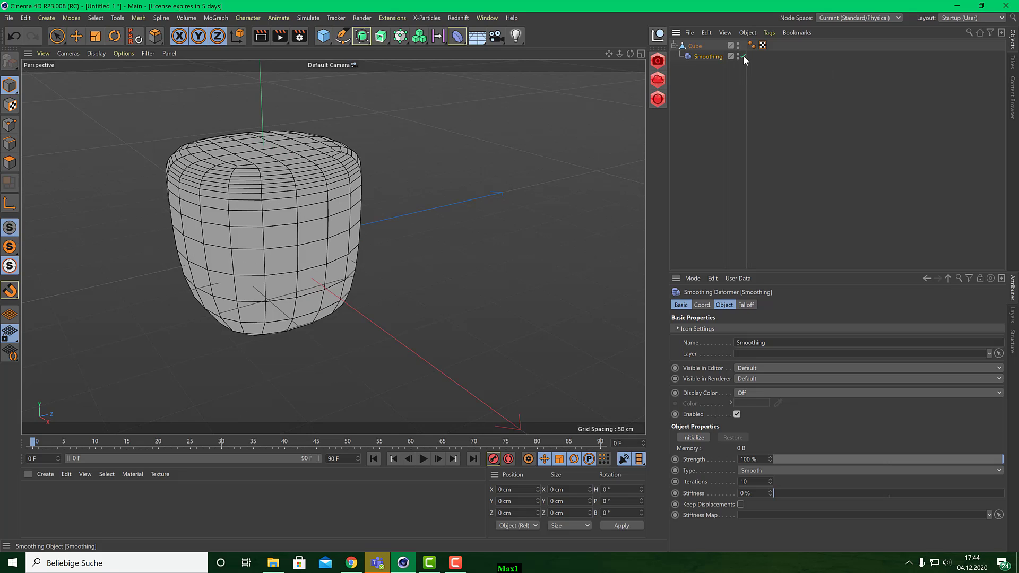
{"action": "left_click", "coordinate": [743, 56]}
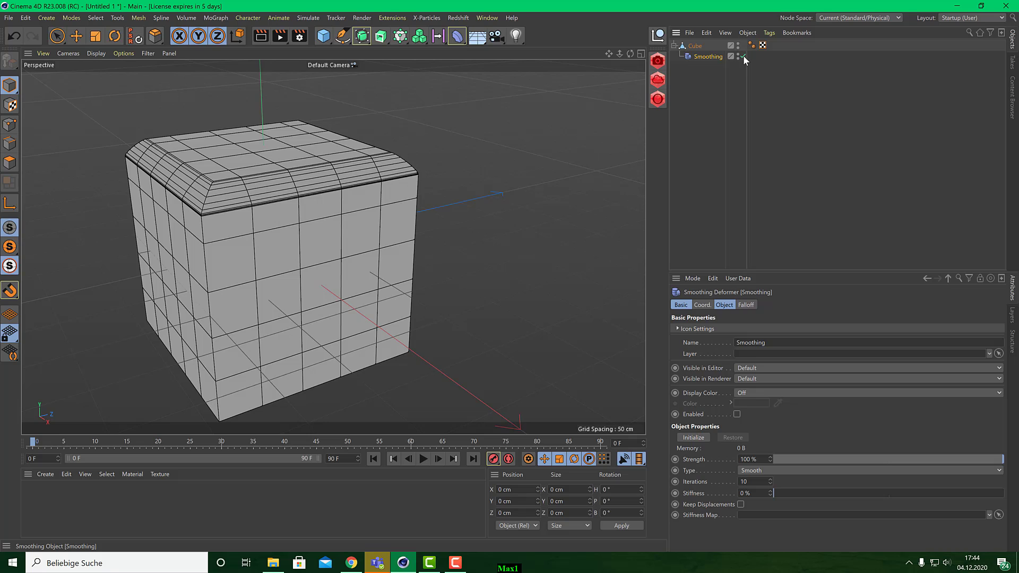
{"action": "left_click", "coordinate": [743, 55]}
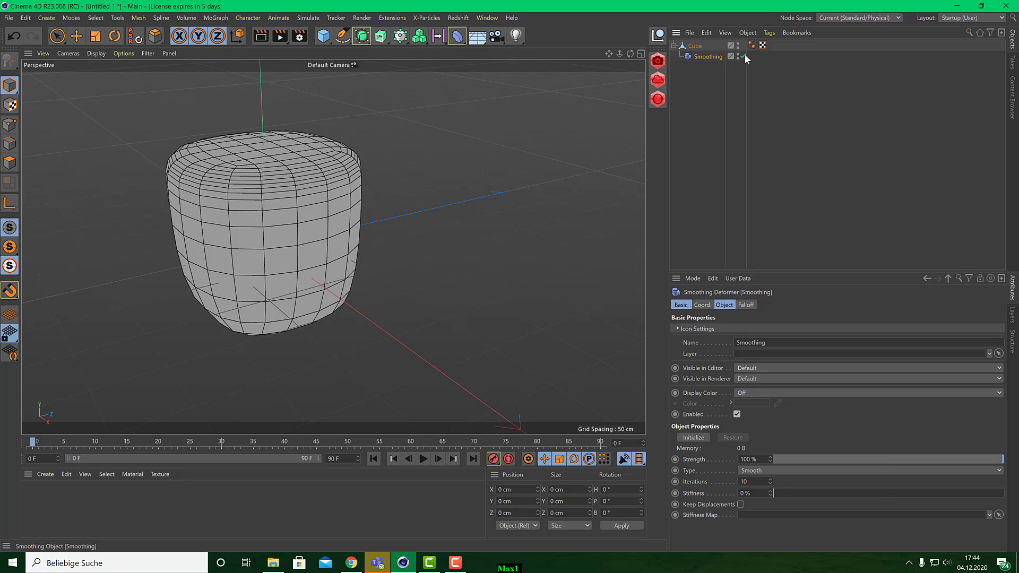
{"action": "left_click", "coordinate": [743, 56]}
{"action": "left_click_drag", "start_coordinate": [306, 229], "coordinate": [470, 205], "text": "alt"}
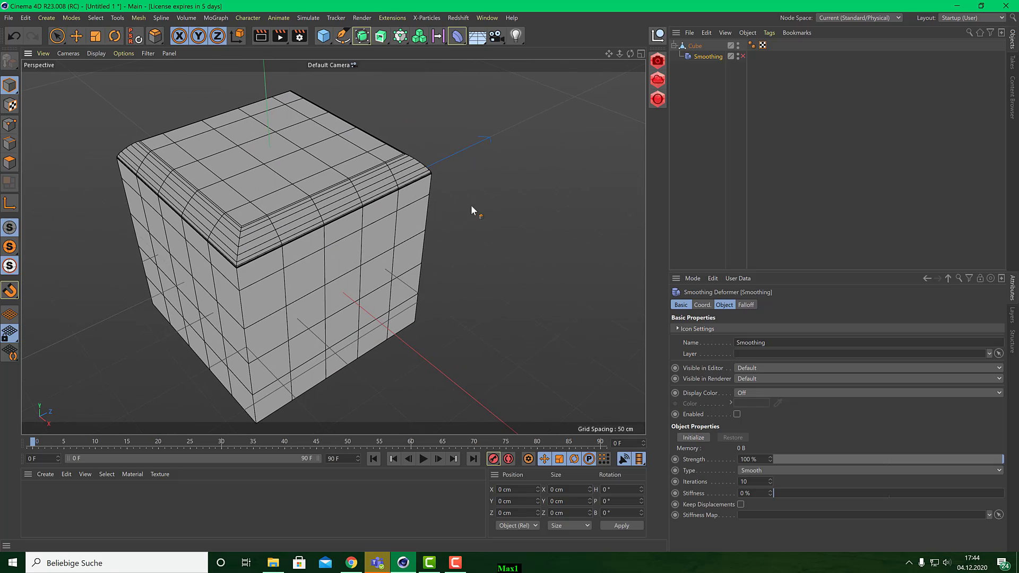
- Select the Smoothing deformer under the Cube and turn it on
{"action": "left_click", "coordinate": [695, 46]}
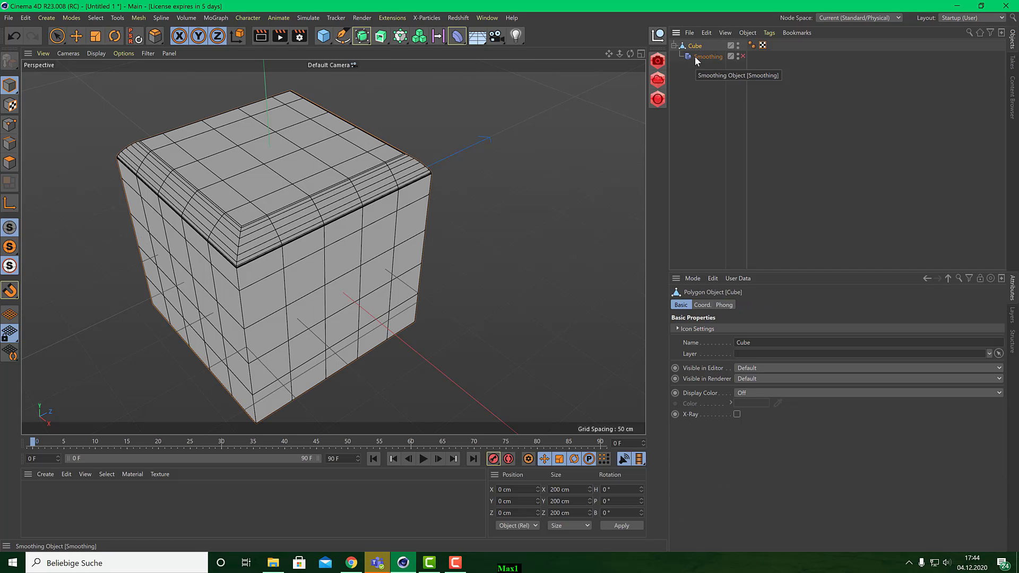
{"action": "left_click", "coordinate": [706, 56]}
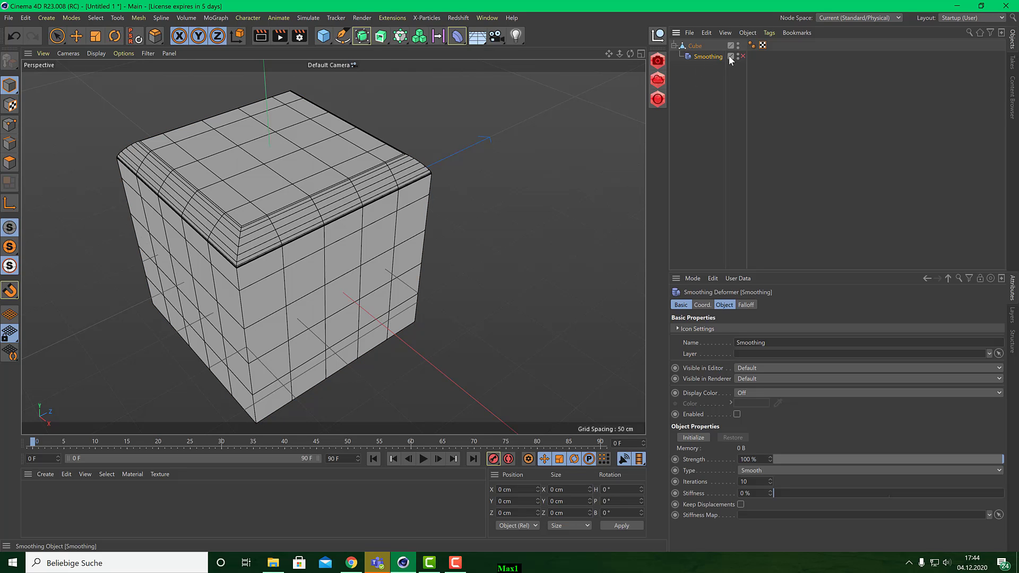
{"action": "left_click", "coordinate": [742, 55]}
- Try Current State to Object on the smoothed Cube to create separate polygon copies
{"action": "left_click", "coordinate": [698, 46]}
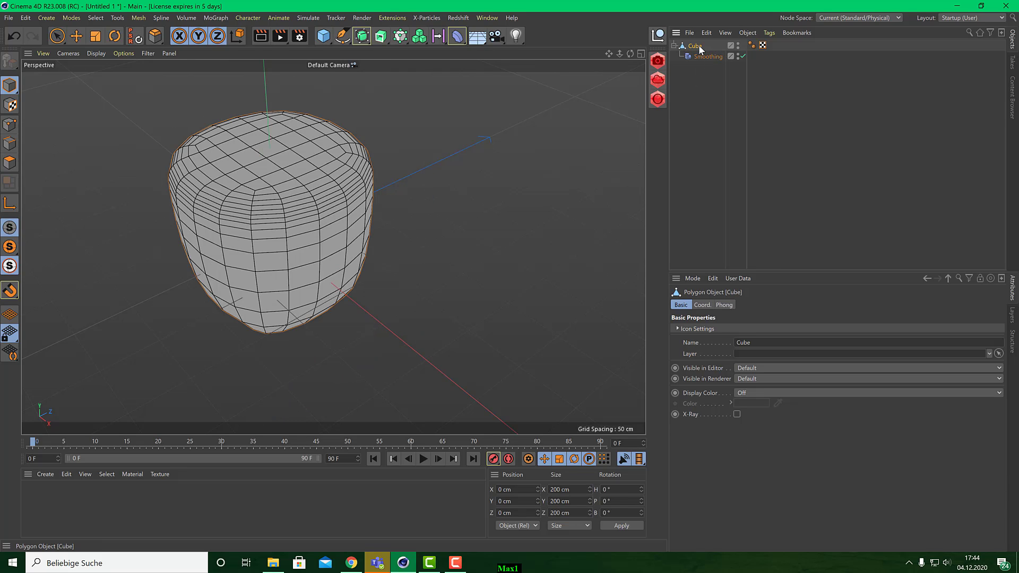
{"action": "right_click", "coordinate": [700, 48]}
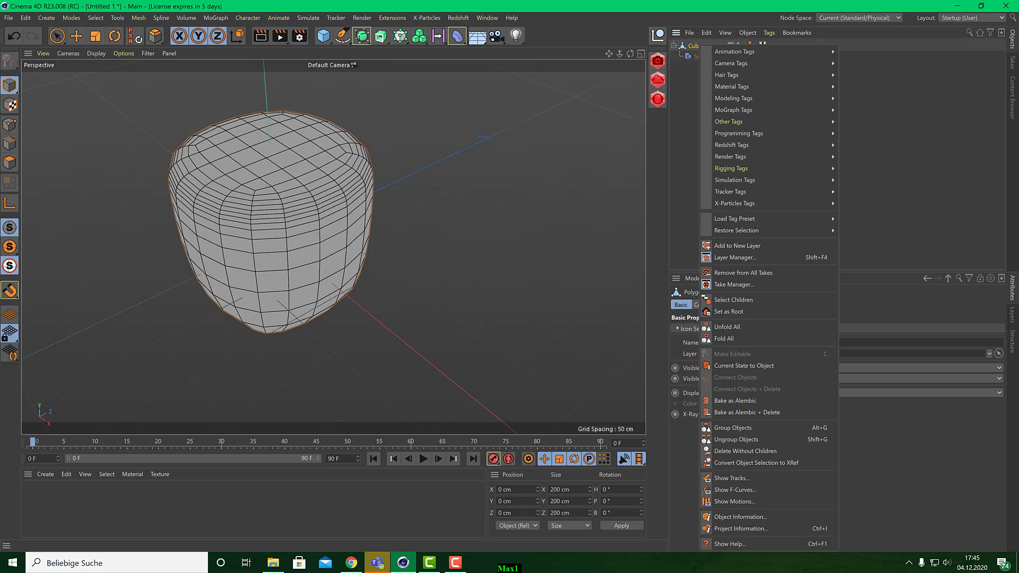
{"action": "left_click", "coordinate": [513, 270]}
{"action": "key", "text": "ctrl+z"}
{"action": "right_click", "coordinate": [702, 44]}
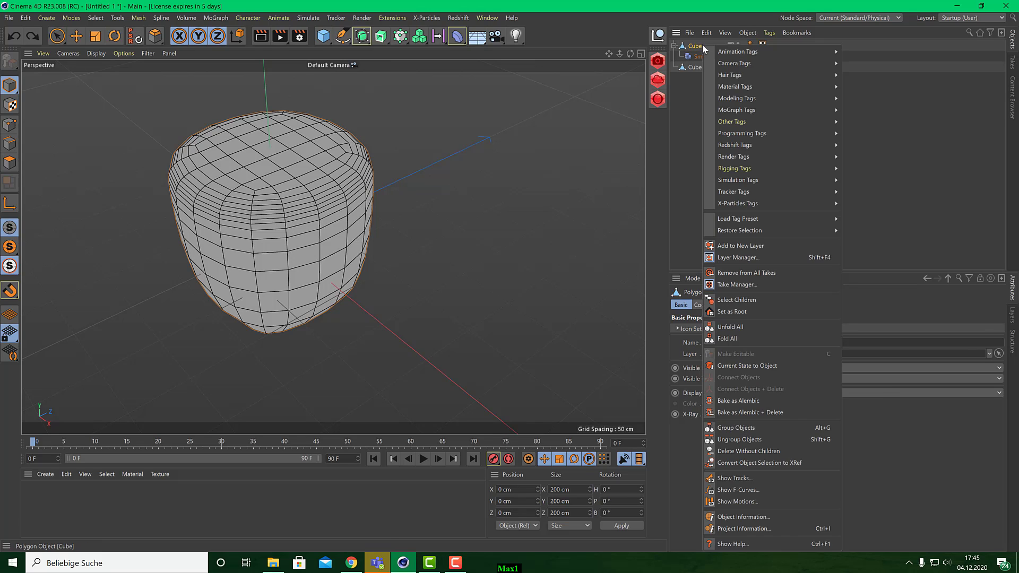
{"action": "left_click", "coordinate": [775, 370]}
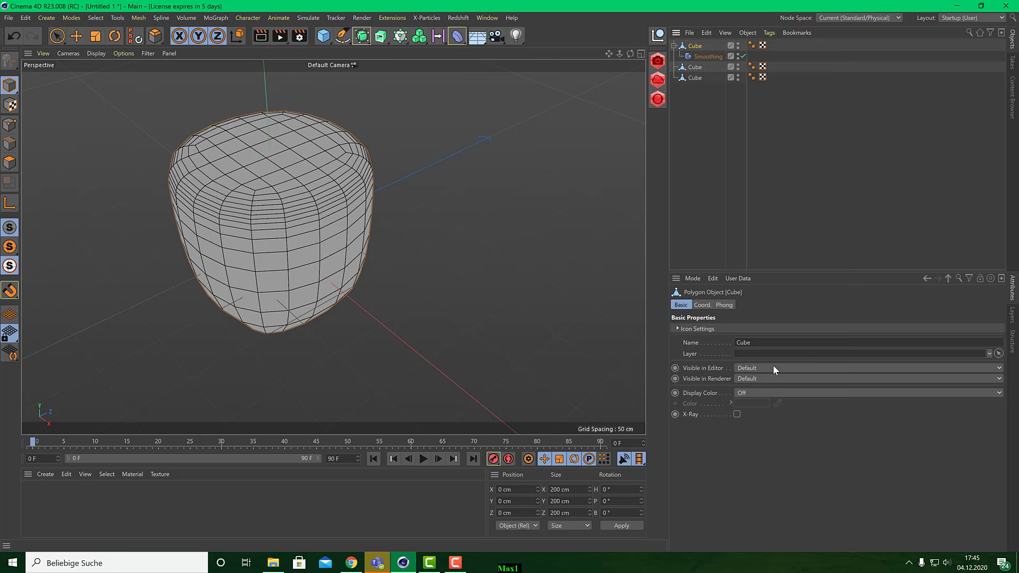
- Delete the two generated Cube copies, keeping the original with its Smoothing deformer
{"action": "left_click", "coordinate": [699, 67]}
{"action": "key", "text": "Delete"}
{"action": "left_click", "coordinate": [698, 68]}
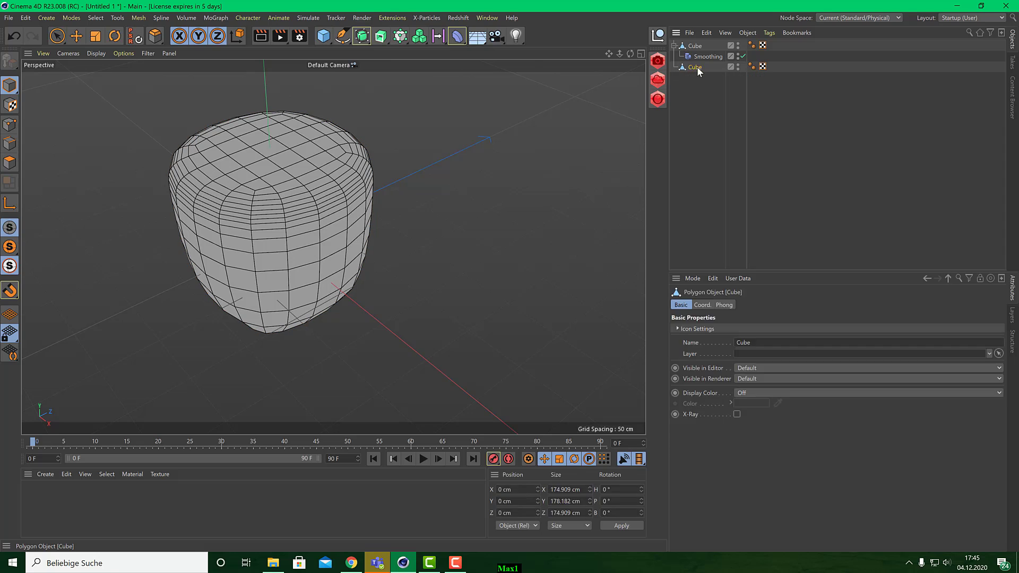
{"action": "key", "text": "Delete"}
- Generate a polygon copy of the smoothed Cube with Current State to Object and collapse the original's hierarchy
{"action": "left_click", "coordinate": [699, 47]}
{"action": "right_click", "coordinate": [698, 46]}
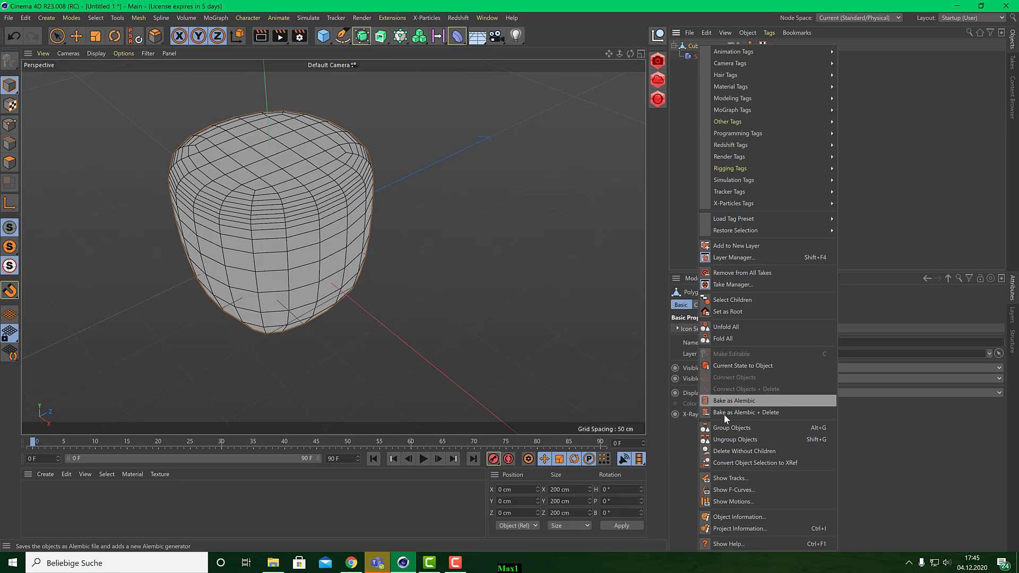
{"action": "left_click", "coordinate": [763, 365]}
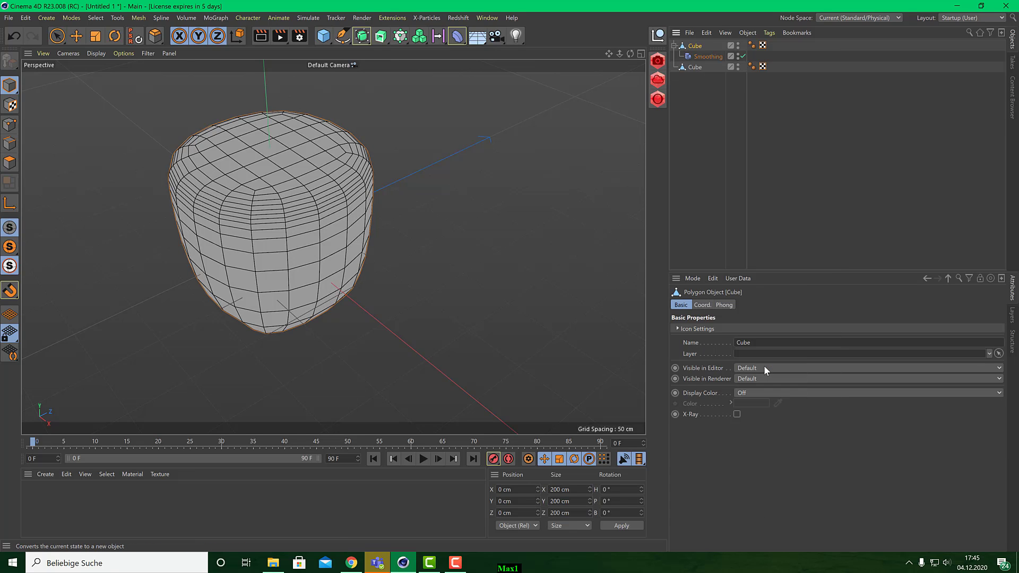
{"action": "left_click", "coordinate": [694, 55]}
{"action": "key", "text": "Delete"}
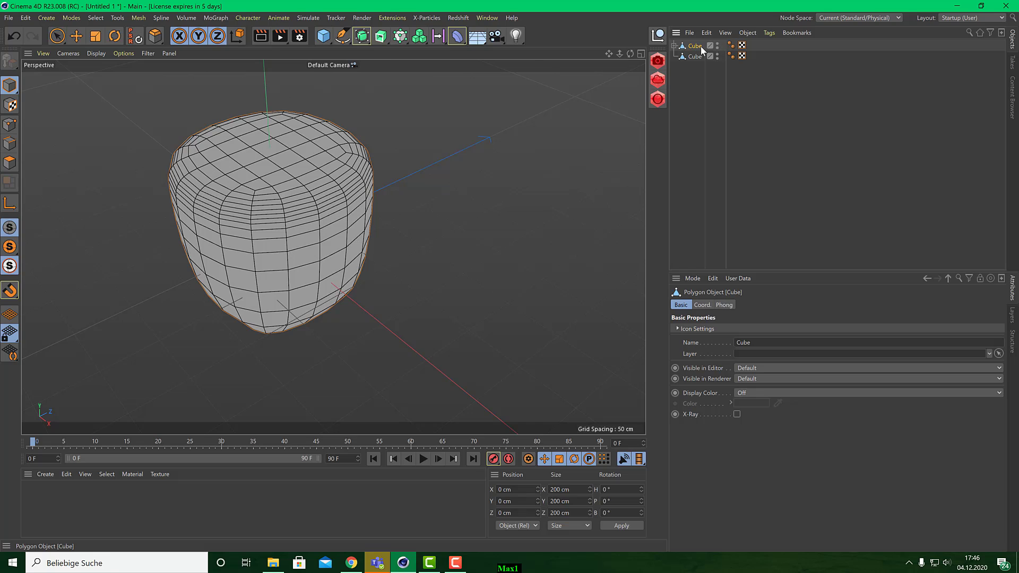
- Turn off the original Cube's renderer visibility and move the converted copy to about X 190 cm, Z 156 cm
{"action": "left_click", "coordinate": [717, 49]}
{"action": "left_click", "coordinate": [694, 57]}
{"action": "left_click", "coordinate": [77, 36]}
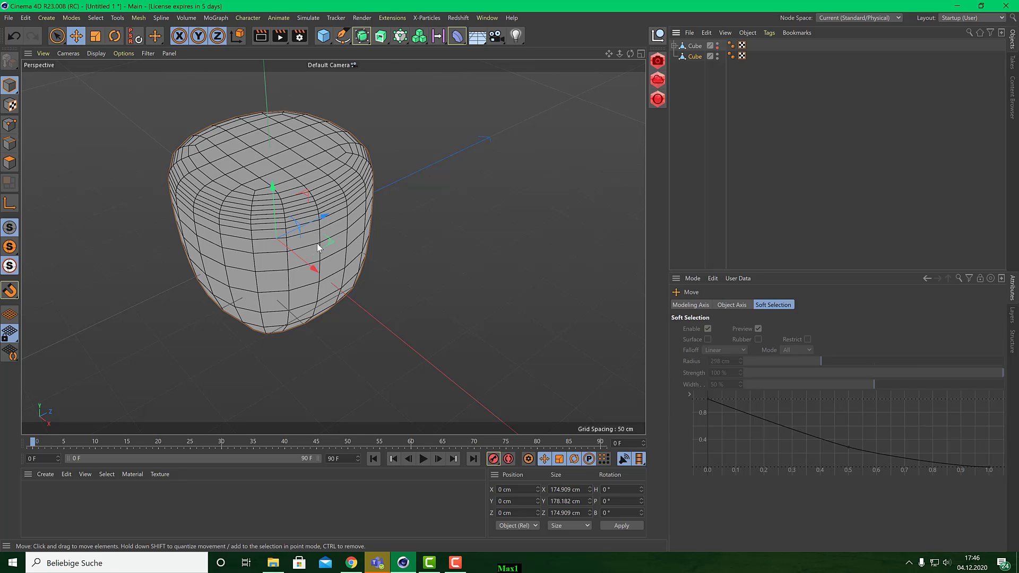
{"action": "left_click_drag", "start_coordinate": [318, 247], "coordinate": [583, 289]}
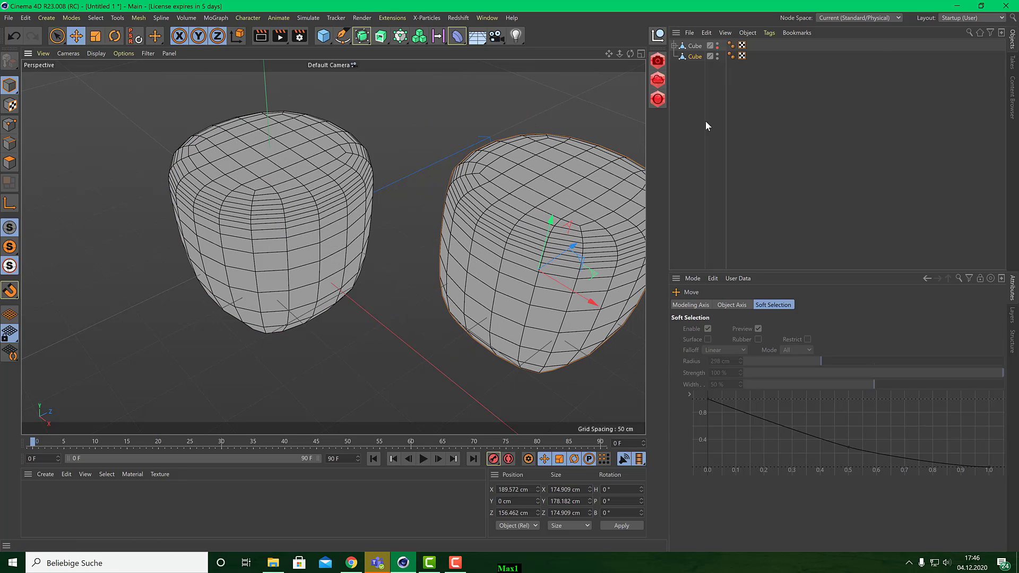
{"action": "left_click", "coordinate": [674, 46]}
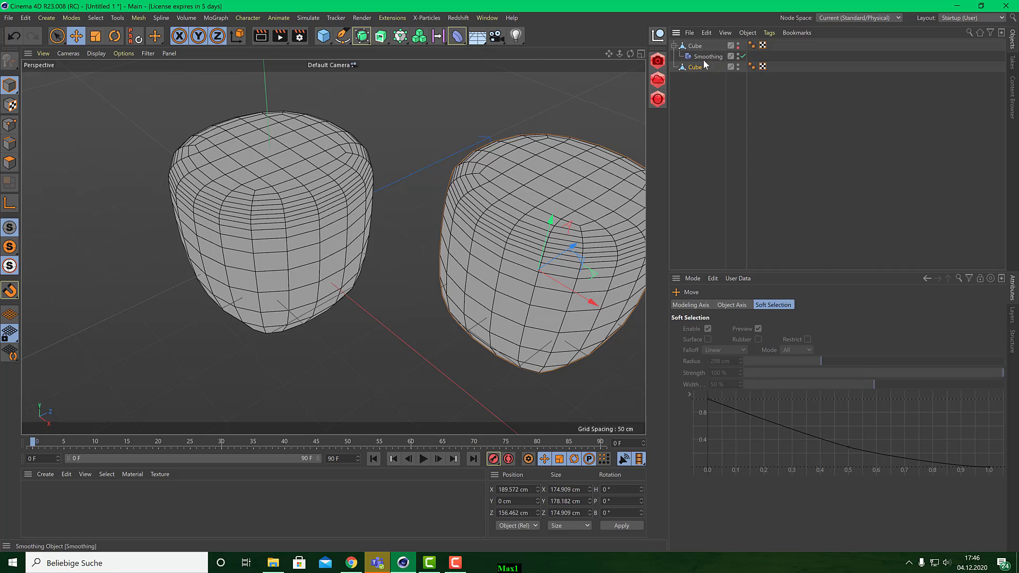
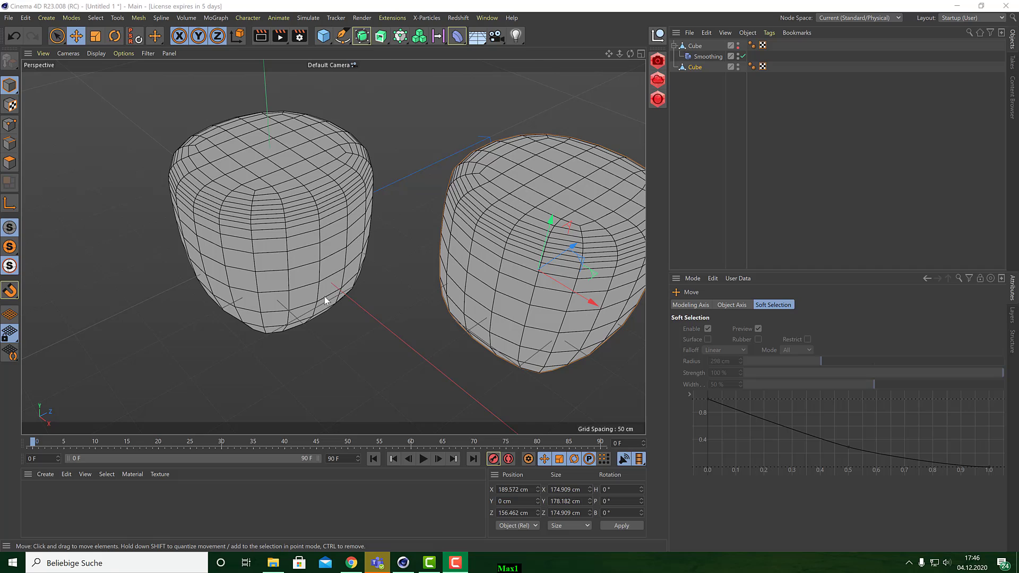
- Move the original Cube to about X 36 cm, Z 10 cm while temporarily displaying it in X-Ray
{"action": "left_click", "coordinate": [695, 46]}
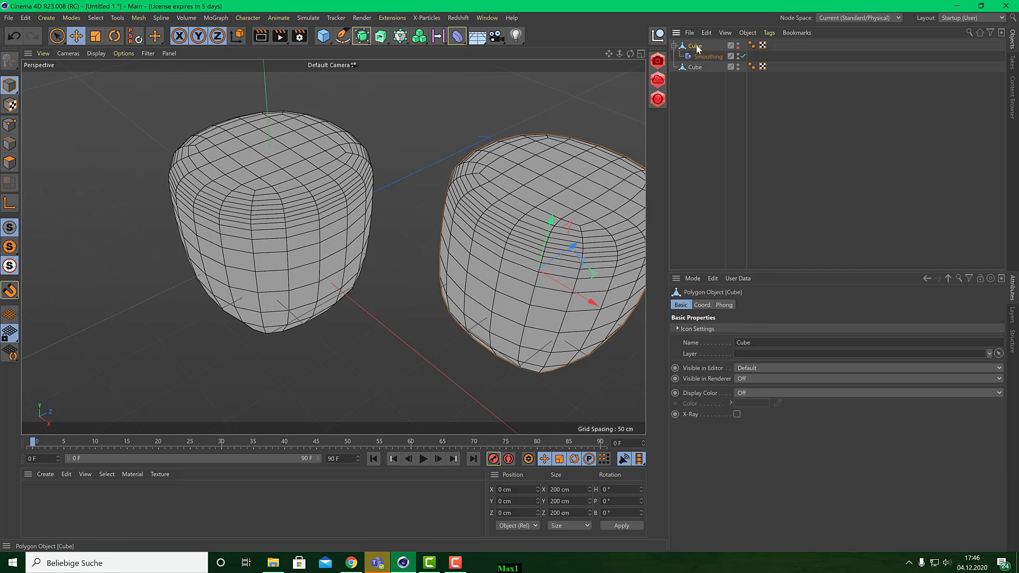
{"action": "left_click", "coordinate": [738, 414]}
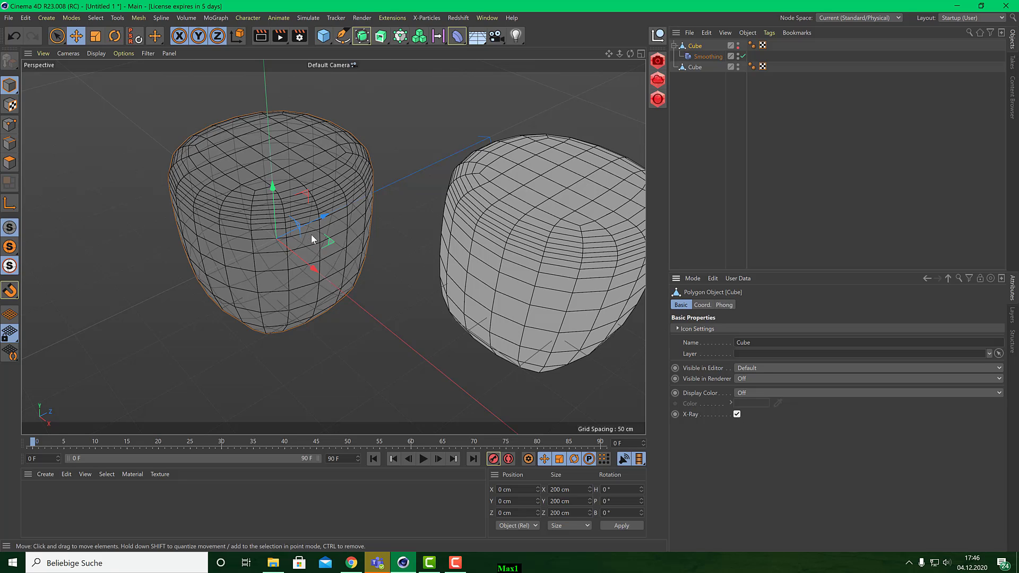
{"action": "left_click_drag", "start_coordinate": [312, 240], "coordinate": [360, 258]}
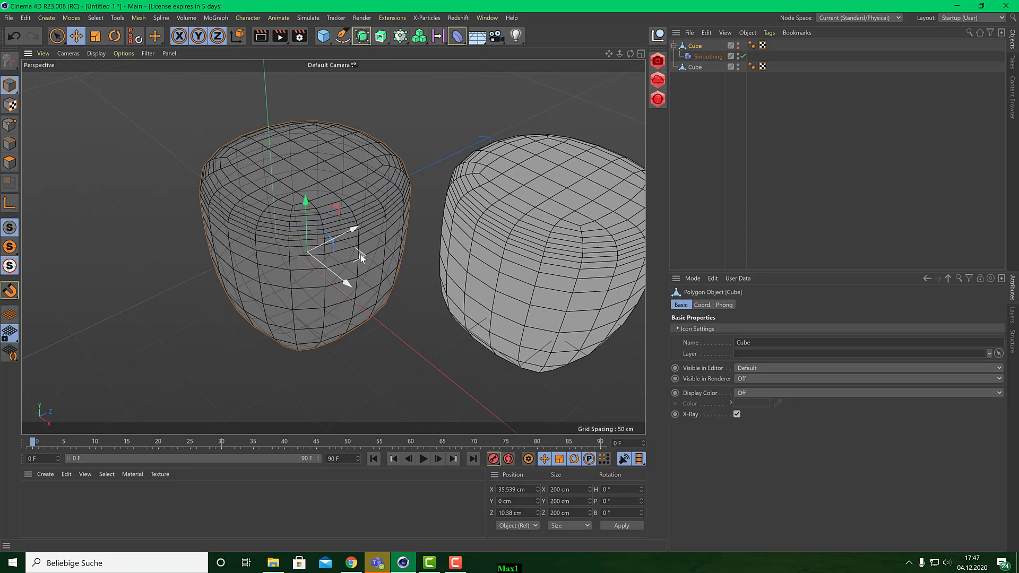
{"action": "left_click", "coordinate": [737, 414]}
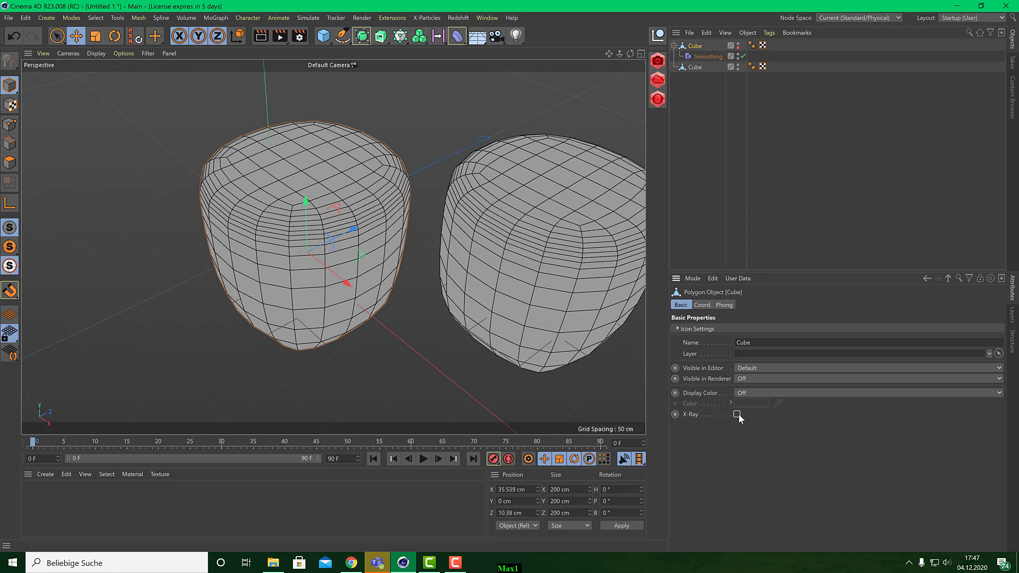
- Preview the converted Cube copy in X-Ray and return it to normal display
{"action": "left_click", "coordinate": [704, 64]}
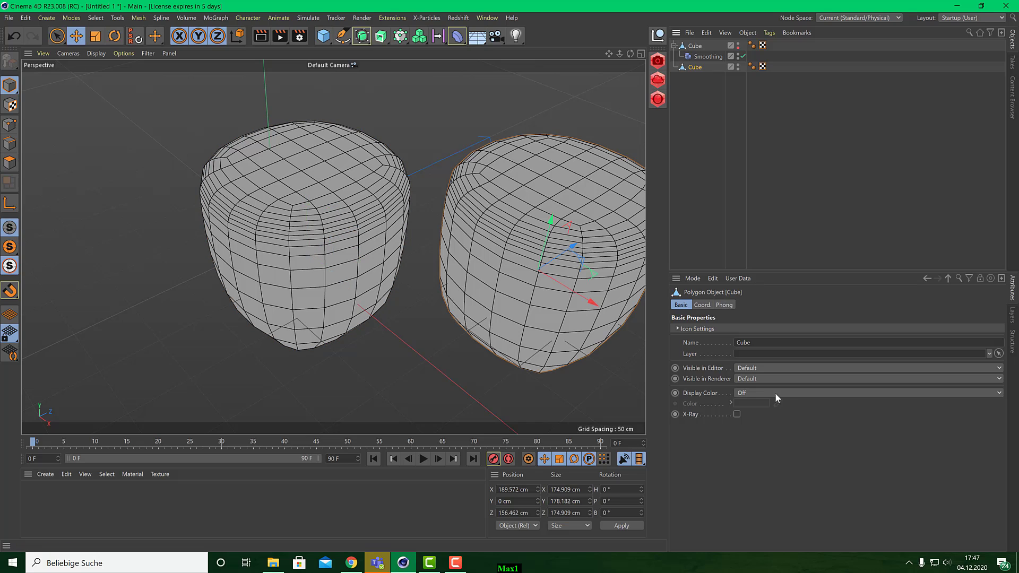
{"action": "left_click", "coordinate": [738, 414]}
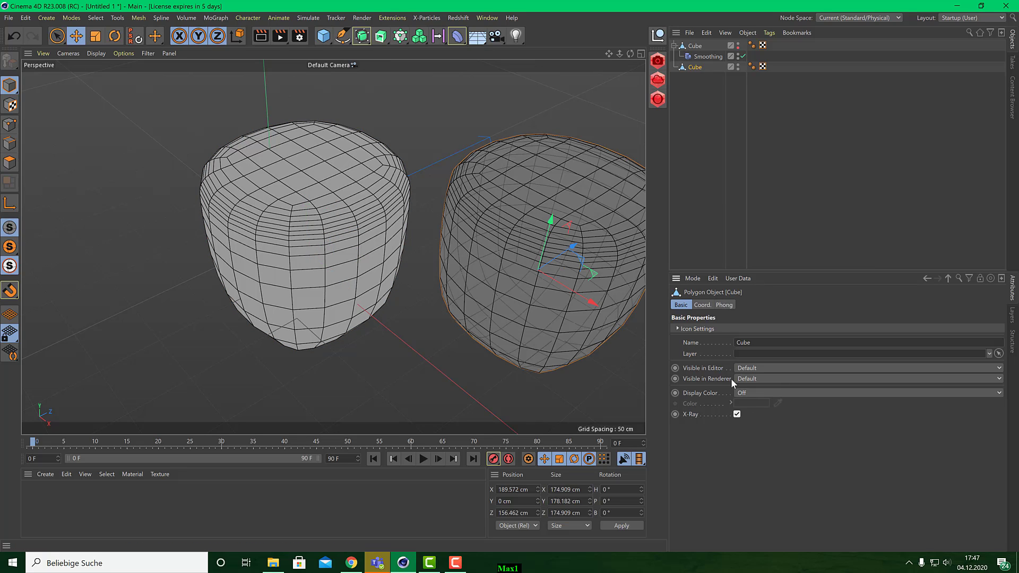
{"action": "left_click", "coordinate": [737, 414]}
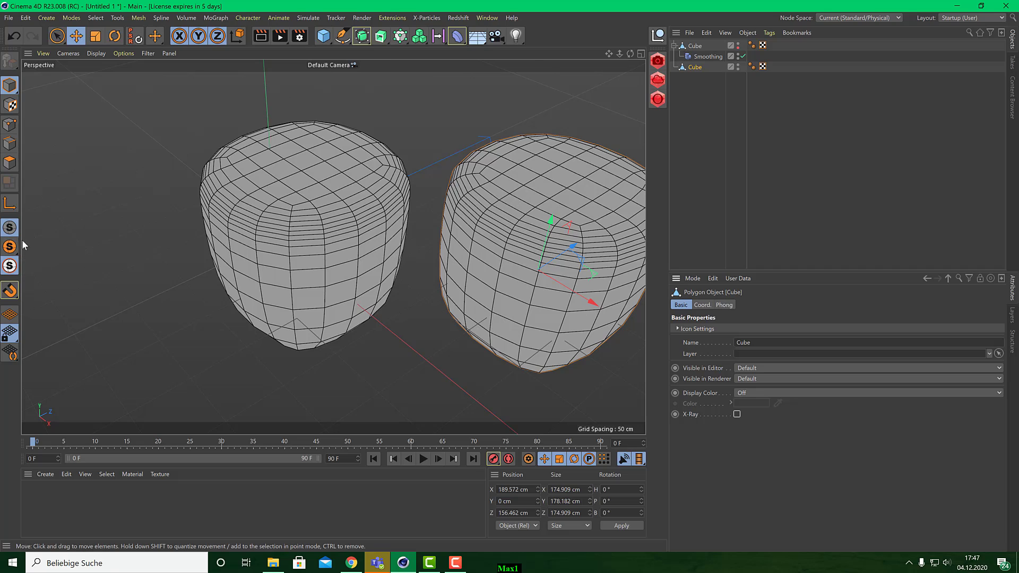
- Isolate the converted Cube copy with viewport solo, inspect it from another angle, and show all objects again
{"action": "left_click", "coordinate": [5, 247]}
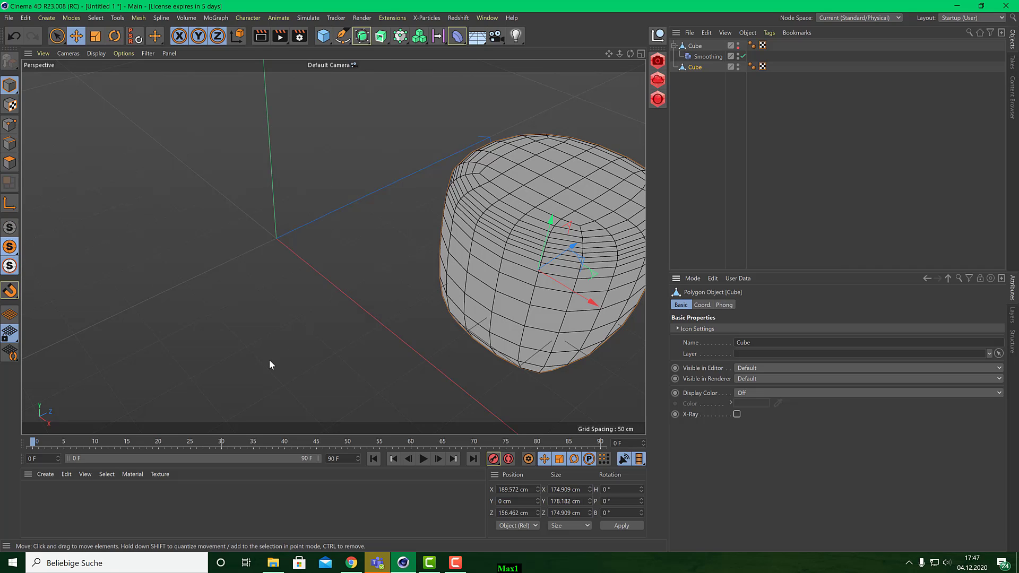
{"action": "left_click", "coordinate": [699, 45]}
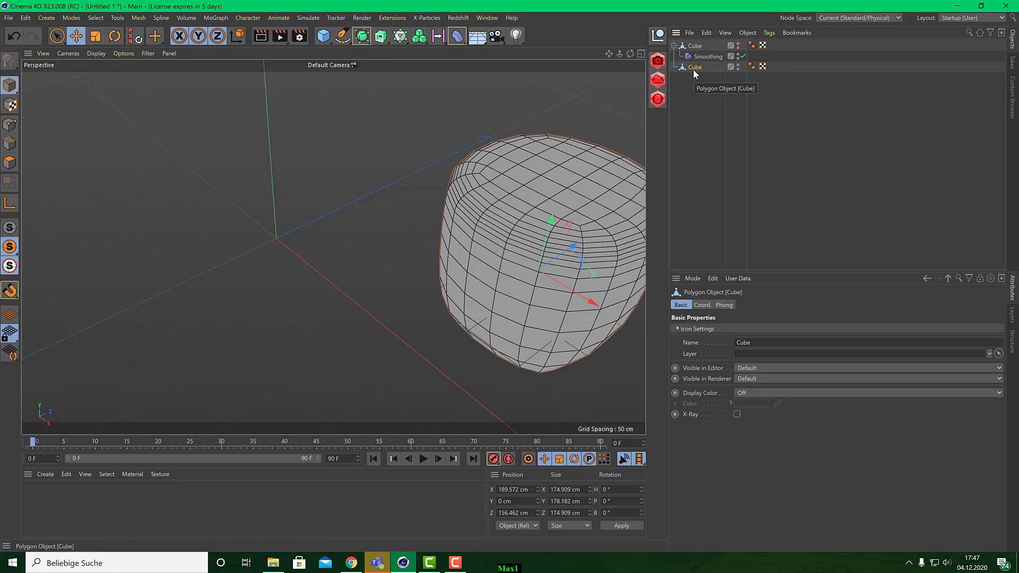
{"action": "middle_click", "coordinate": [552, 149]}
{"action": "middle_click", "coordinate": [262, 154]}
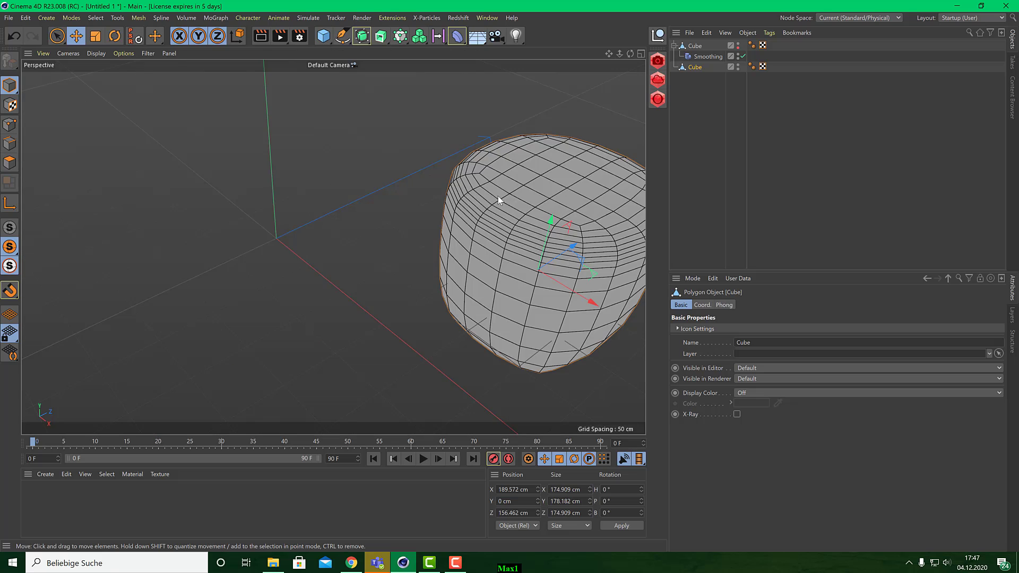
{"action": "left_click_drag", "start_coordinate": [498, 196], "coordinate": [286, 163], "text": "alt"}
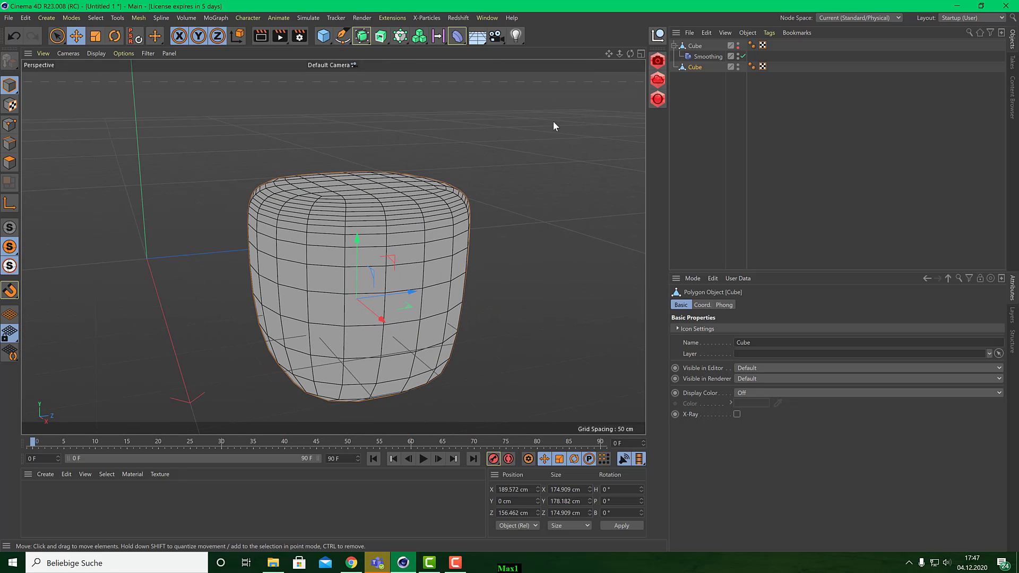
{"action": "left_click", "coordinate": [10, 248]}
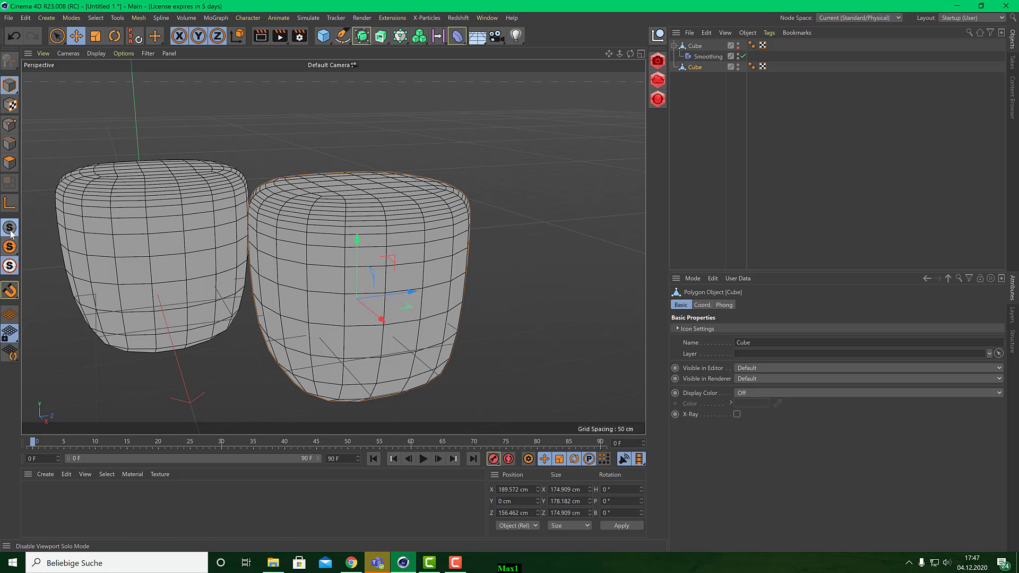
- Delete the original Cube together with its Smoothing deformer and select the remaining converted copy
{"action": "middle_click_drag", "start_coordinate": [104, 185], "coordinate": [210, 162], "text": "alt"}
{"action": "left_click_drag", "start_coordinate": [210, 162], "coordinate": [195, 220], "text": "alt"}
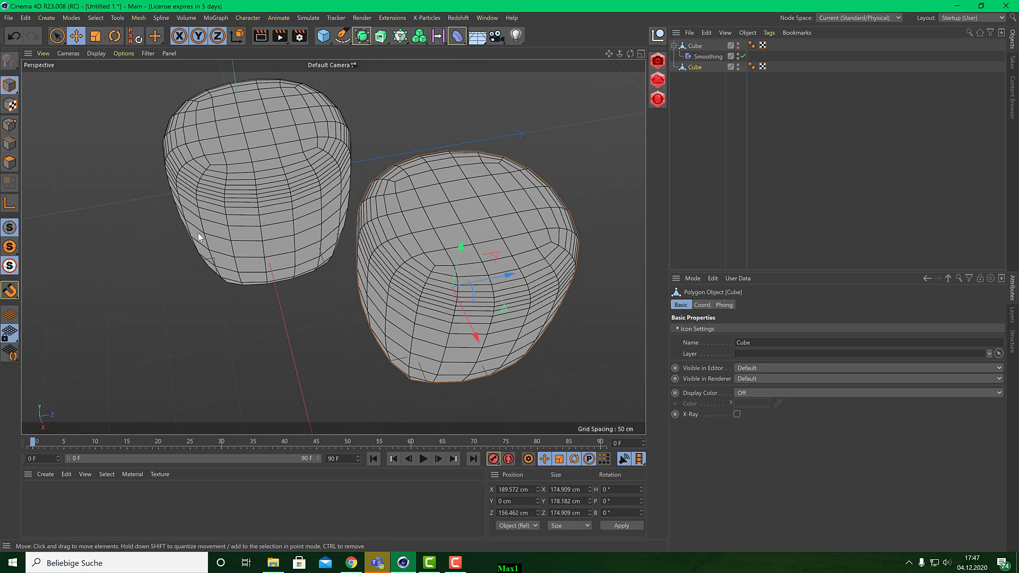
{"action": "middle_click_drag", "start_coordinate": [229, 243], "coordinate": [193, 157], "text": "alt"}
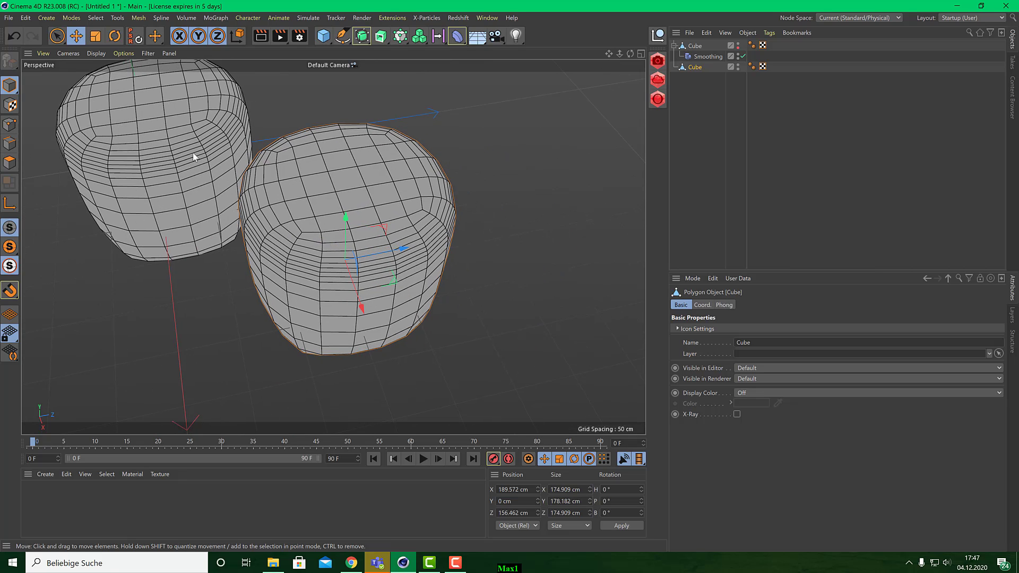
{"action": "left_click", "coordinate": [186, 154]}
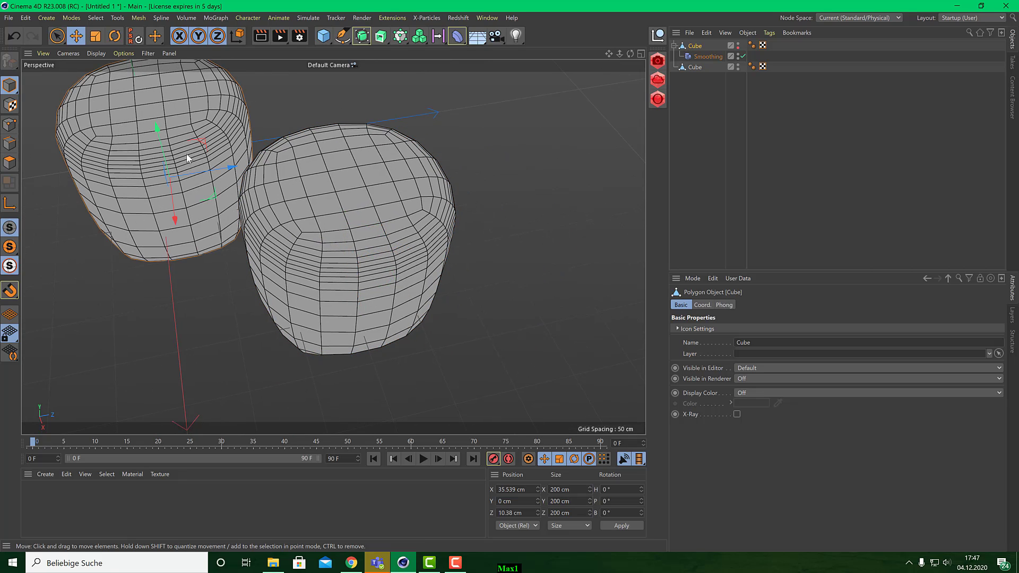
{"action": "key", "text": "Delete"}
{"action": "left_click", "coordinate": [350, 235]}
- Move only the Cube's axis to about X 0 cm in the Top view using axis editing, leaving the mesh in place
{"action": "left_click_drag", "start_coordinate": [390, 219], "coordinate": [352, 118], "text": "alt"}
{"action": "middle_click_drag", "start_coordinate": [341, 278], "coordinate": [336, 204], "text": "alt"}
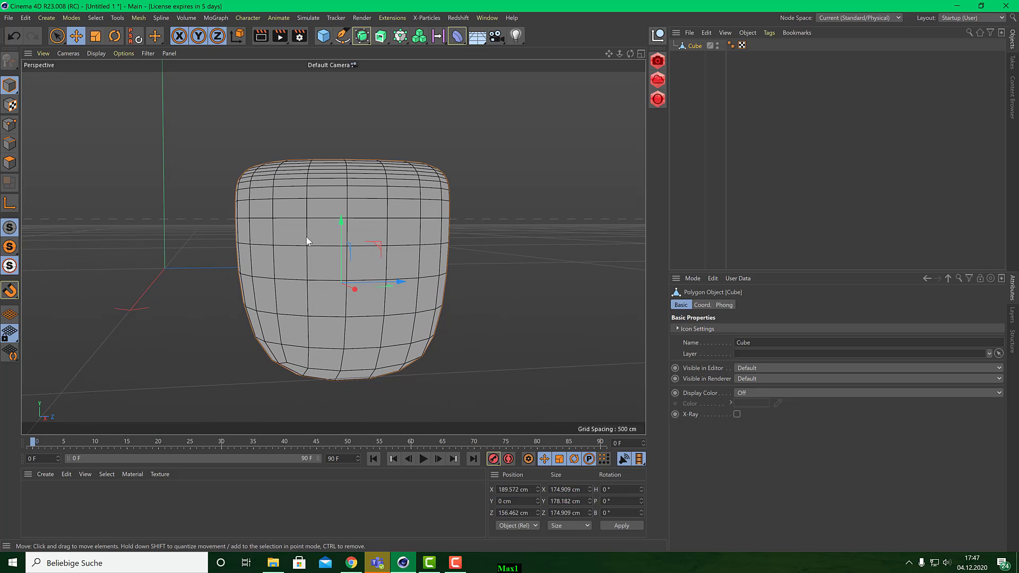
{"action": "left_click_drag", "start_coordinate": [307, 237], "coordinate": [337, 288], "text": "alt"}
{"action": "middle_click", "coordinate": [368, 255]}
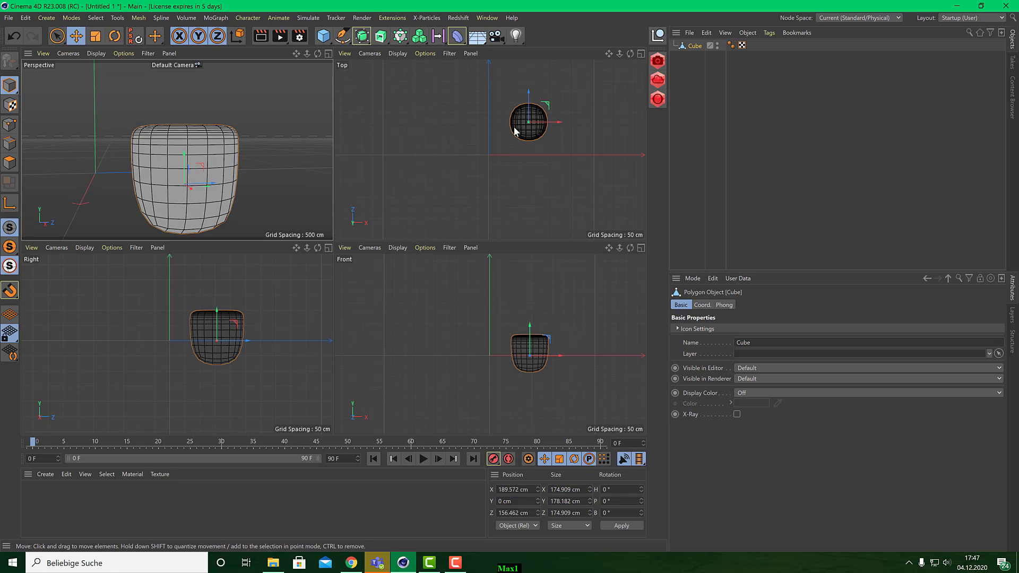
{"action": "middle_click_drag", "start_coordinate": [519, 129], "coordinate": [528, 151]}
{"action": "scroll", "coordinate": [462, 164], "scroll_direction": "up", "scroll_amount": 5}
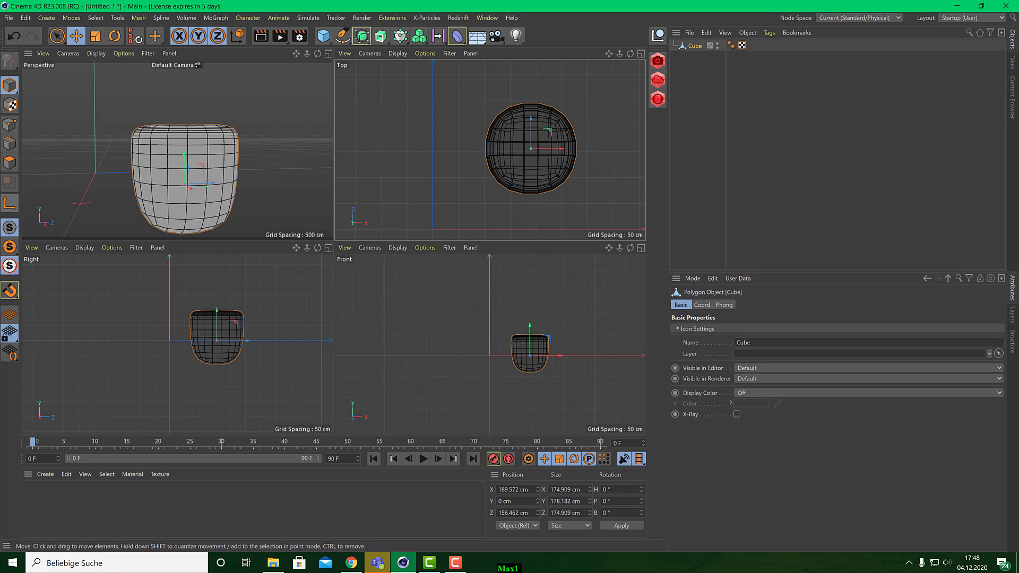
{"action": "left_click", "coordinate": [10, 206]}
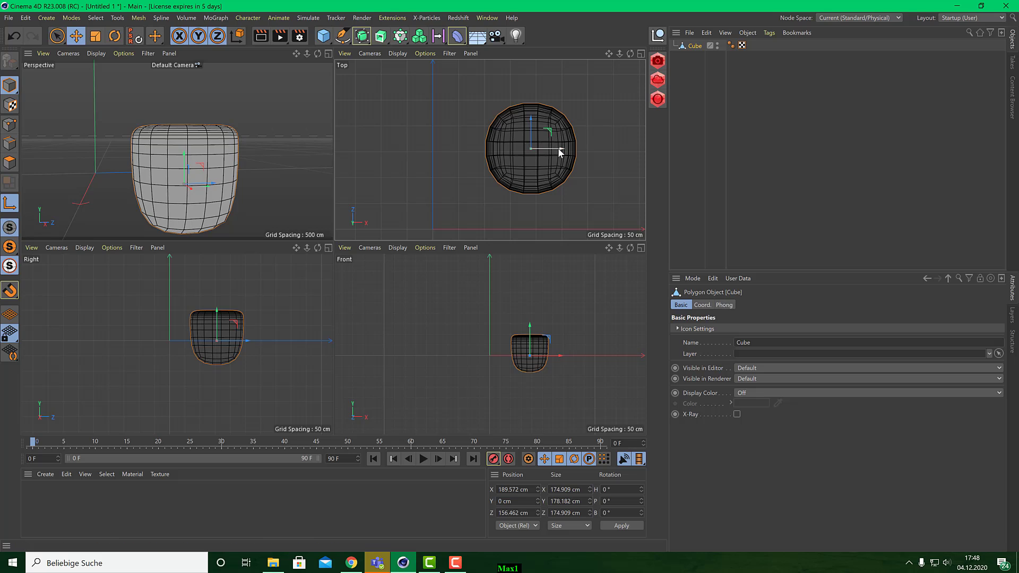
{"action": "left_click_drag", "start_coordinate": [558, 148], "coordinate": [448, 153]}
{"action": "left_click", "coordinate": [11, 207]}
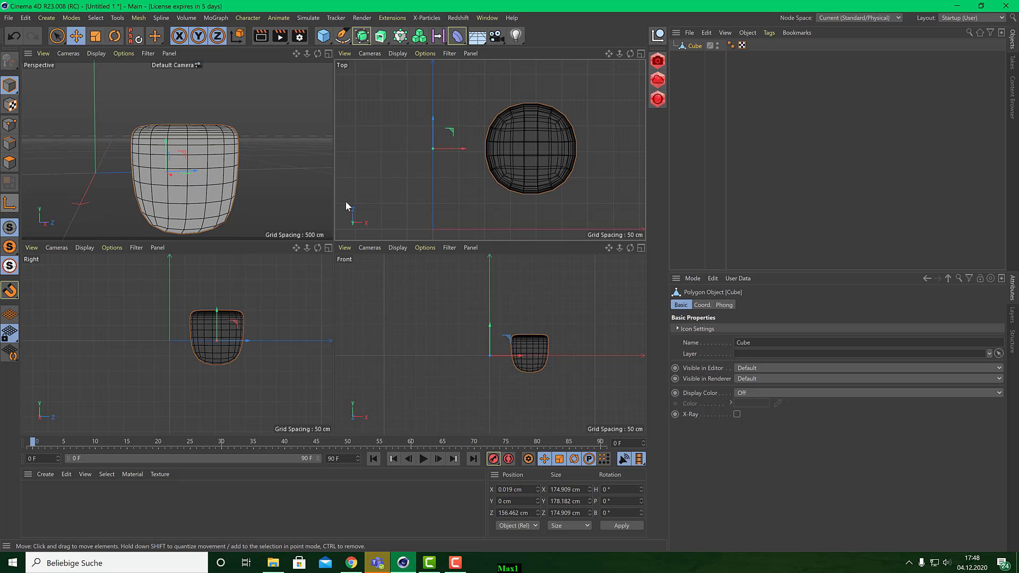
- Rotate the Cube around its offset axis in the Top view
{"action": "left_click", "coordinate": [115, 36]}
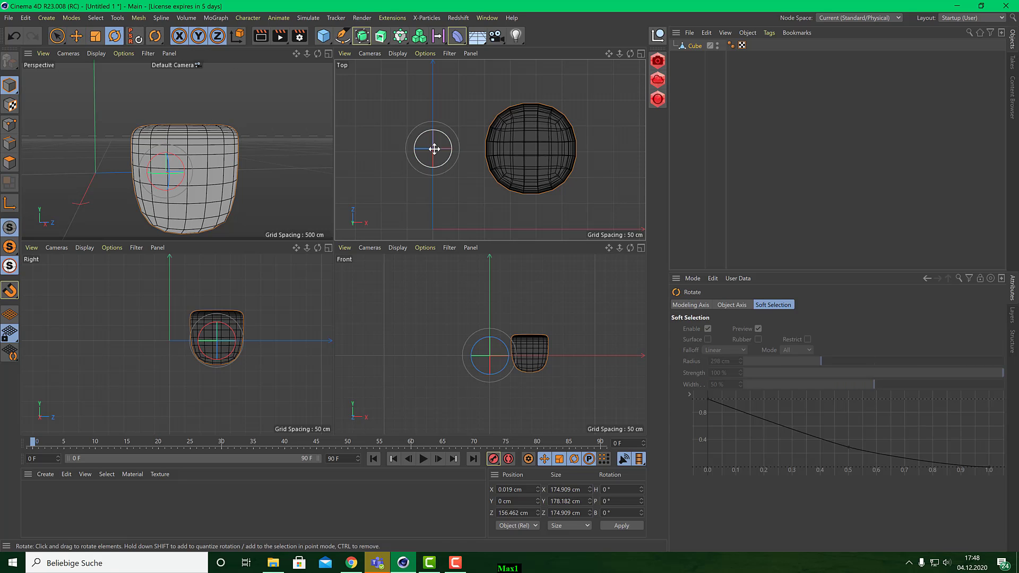
{"action": "left_click_drag", "start_coordinate": [448, 141], "coordinate": [448, 195]}
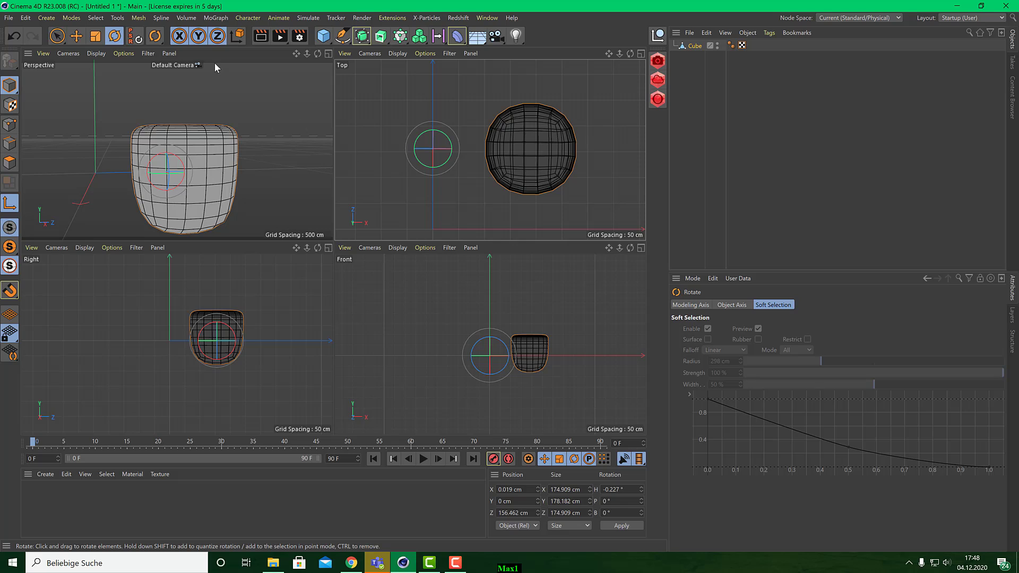
- Center the Cube's axis within its mesh with the Center Axis to command
{"action": "left_click", "coordinate": [136, 18]}
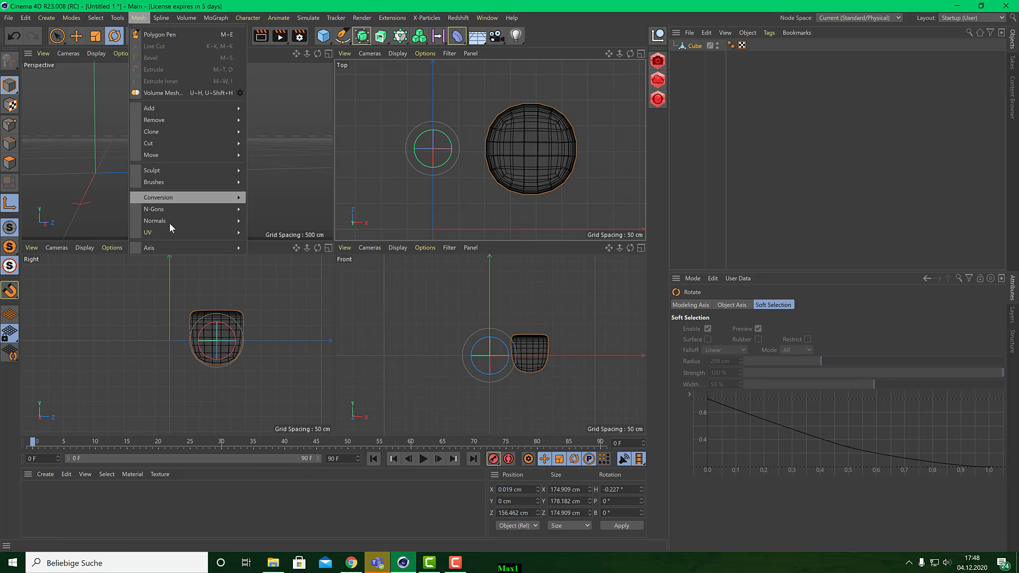
{"action": "mouse_move", "coordinate": [190, 252]}
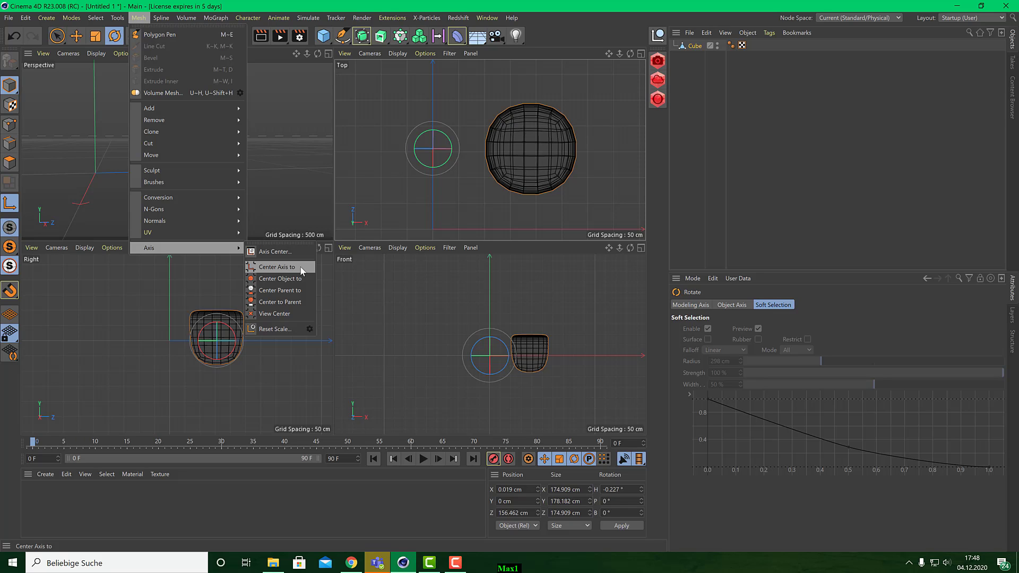
{"action": "left_click", "coordinate": [276, 267]}
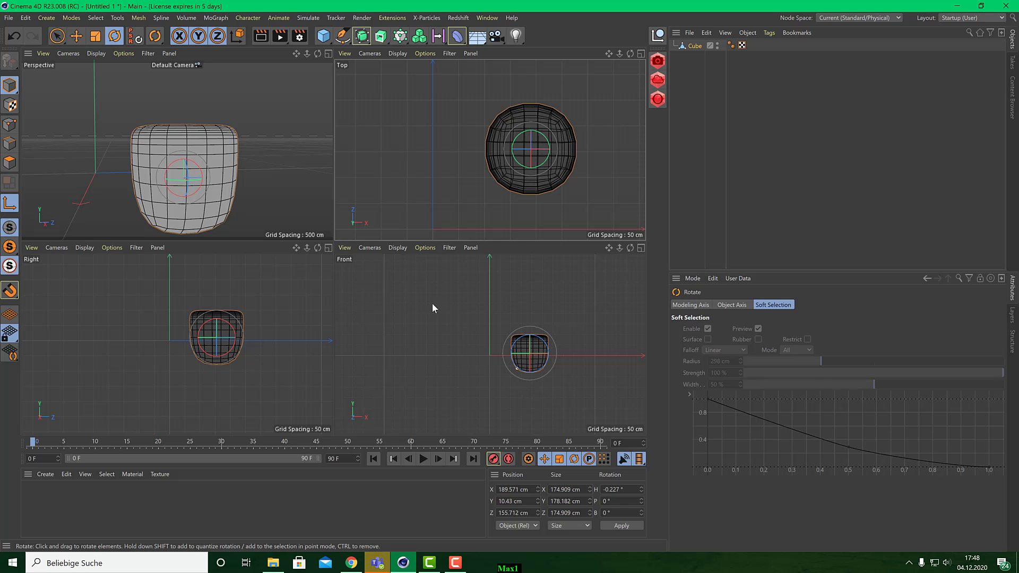
- Select the Cube's middle horizontal row of points in the Front view with Rectangle Selection in point mode
{"action": "left_click", "coordinate": [19, 128]}
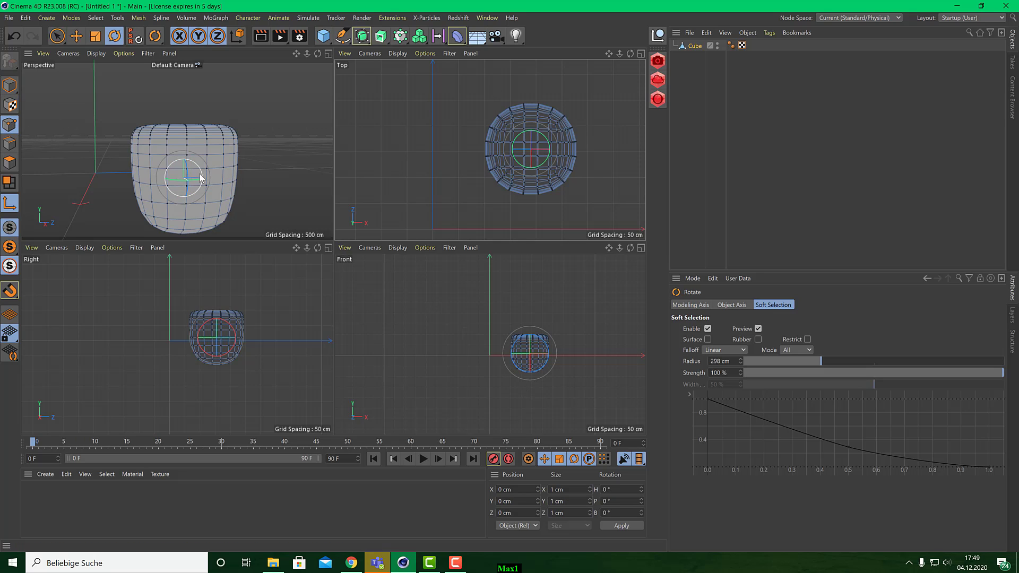
{"action": "left_click", "coordinate": [76, 36]}
{"action": "left_click", "coordinate": [60, 42]}
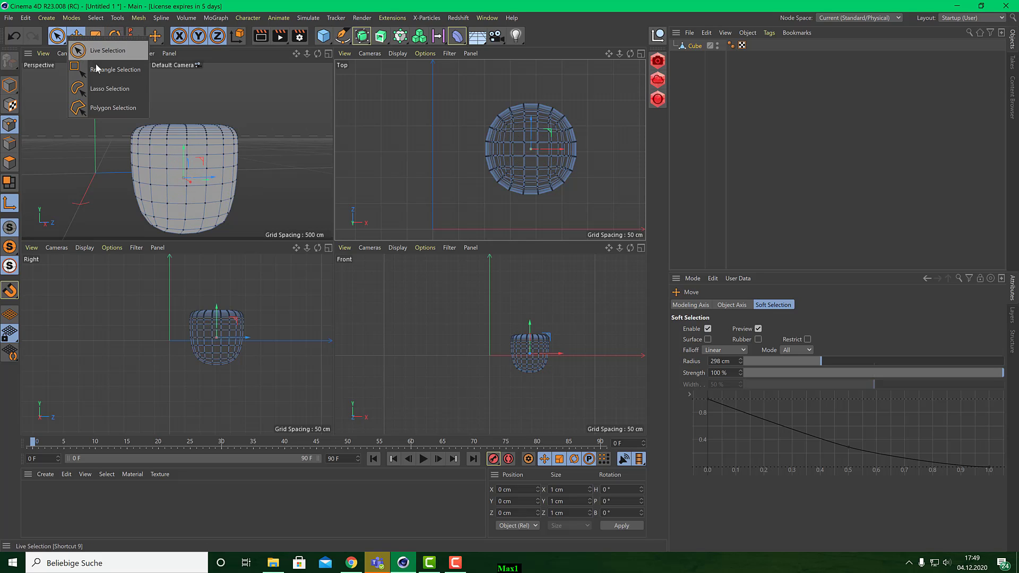
{"action": "left_click", "coordinate": [99, 65]}
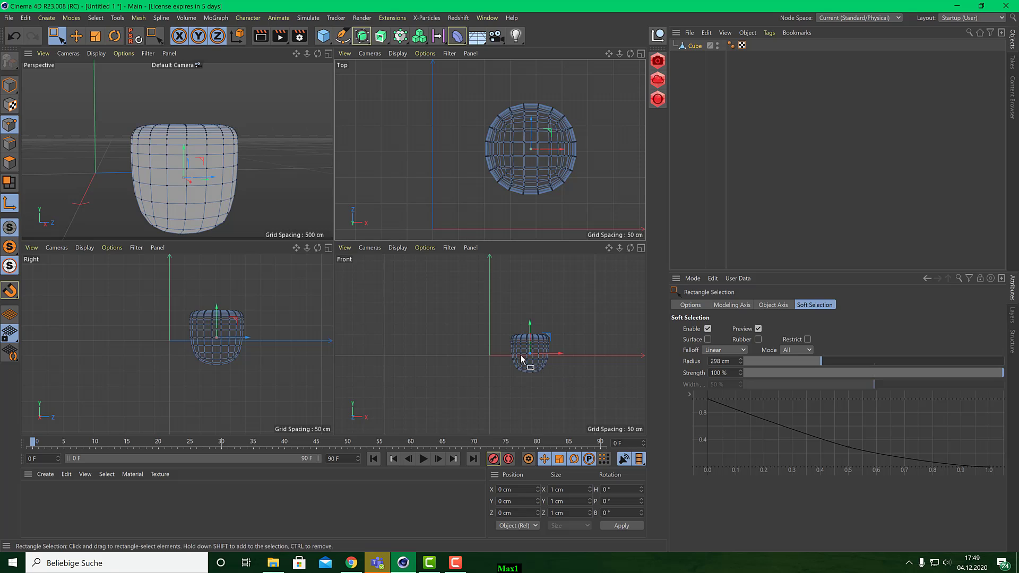
{"action": "middle_click", "coordinate": [421, 322]}
{"action": "scroll", "coordinate": [423, 327], "scroll_direction": "up", "scroll_amount": 6}
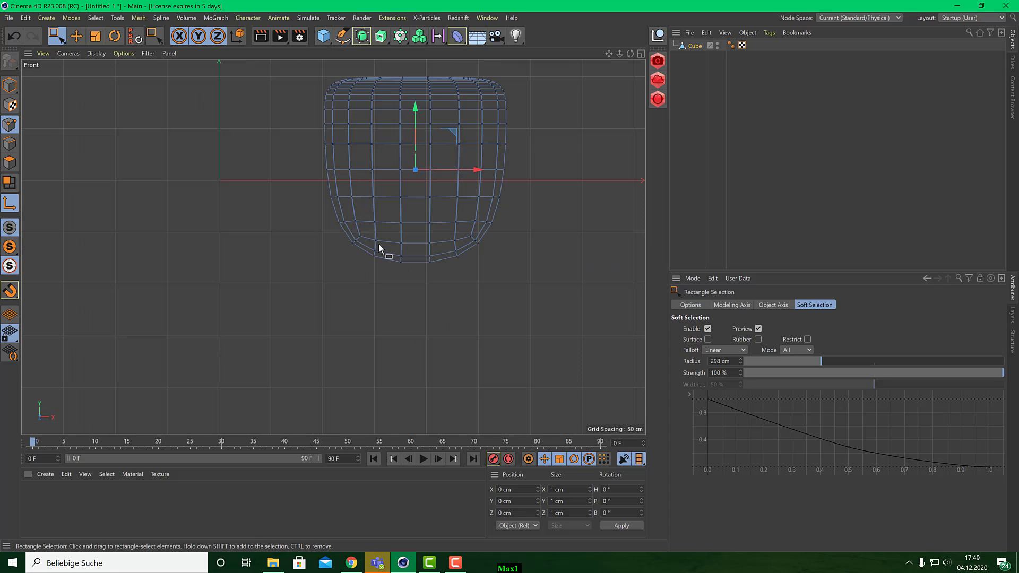
{"action": "left_click_drag", "start_coordinate": [291, 212], "coordinate": [525, 227]}
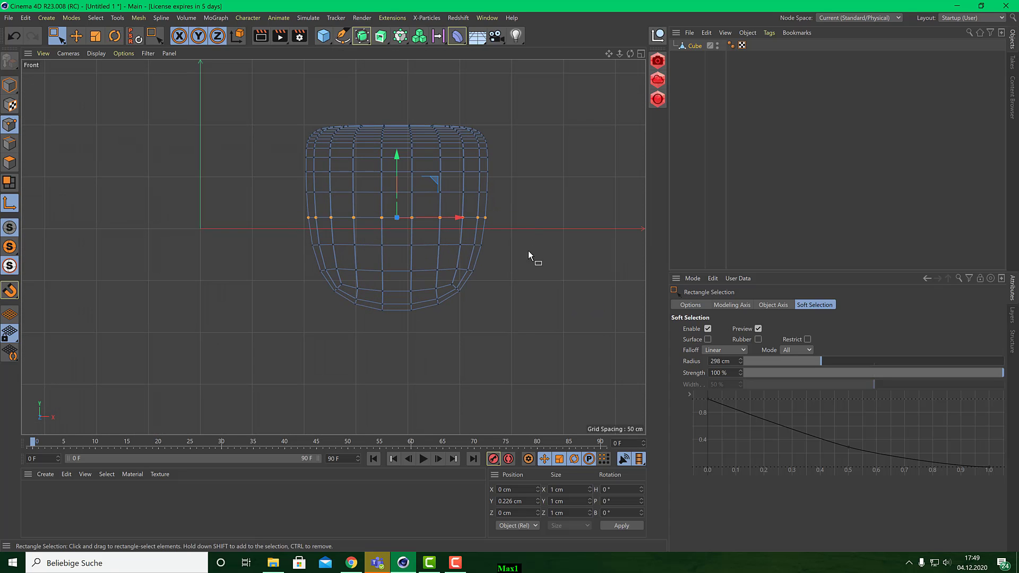
- Try to autokey the middle point row scaled in to about 26 cm wide at frame 66, then undo the scaling
{"action": "left_click_drag", "start_coordinate": [36, 442], "coordinate": [94, 433]}
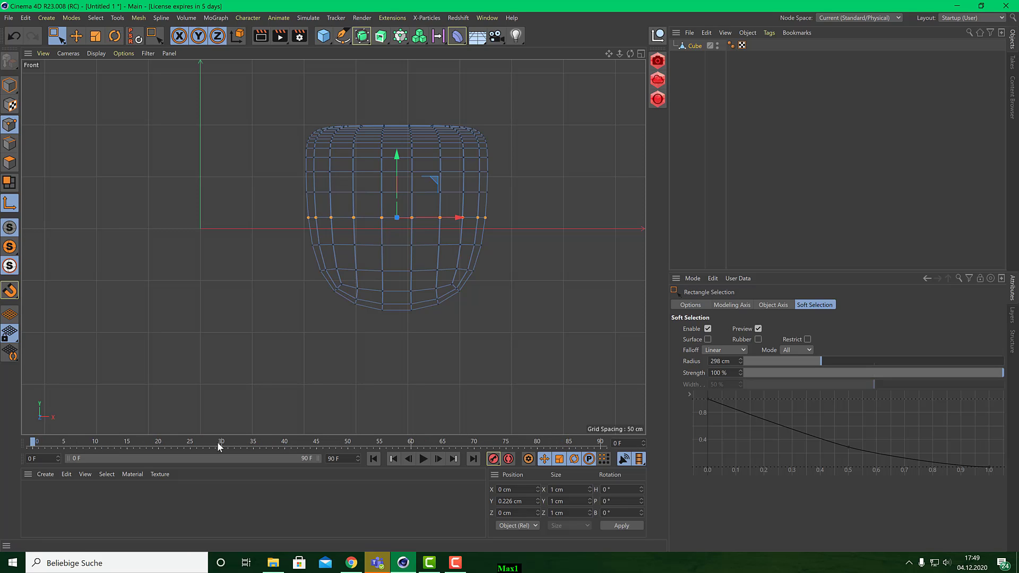
{"action": "left_click", "coordinate": [508, 458]}
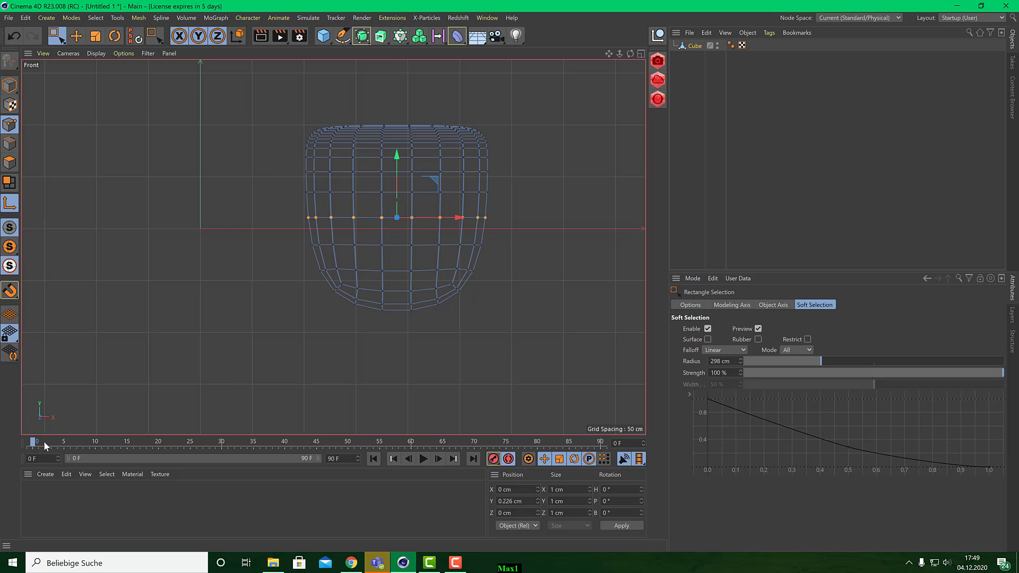
{"action": "left_click_drag", "start_coordinate": [37, 441], "coordinate": [450, 441]}
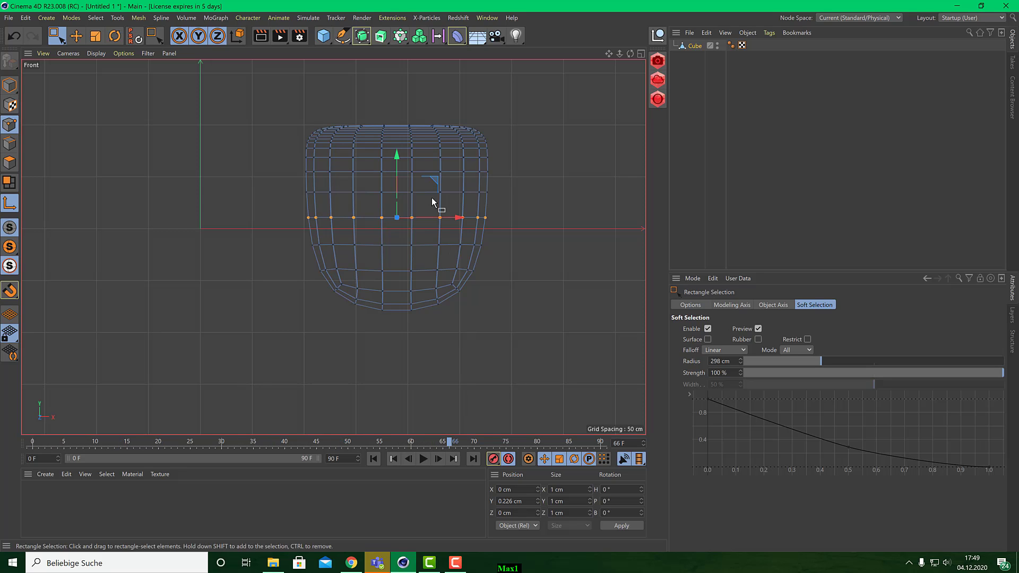
{"action": "left_click", "coordinate": [95, 36]}
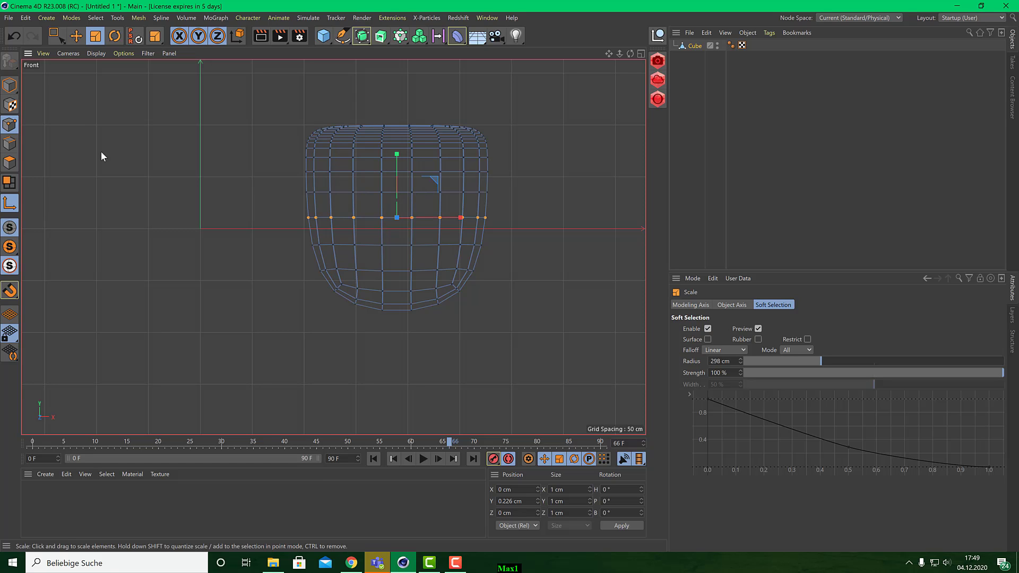
{"action": "left_click_drag", "start_coordinate": [434, 183], "coordinate": [393, 205]}
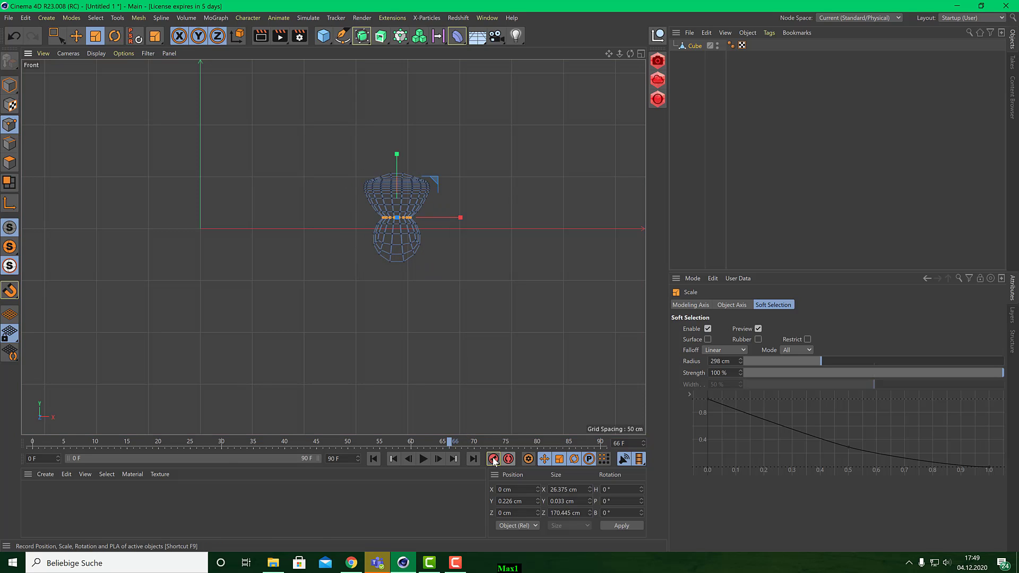
{"action": "left_click_drag", "start_coordinate": [449, 443], "coordinate": [127, 442]}
{"action": "left_click_drag", "start_coordinate": [216, 445], "coordinate": [5, 455]}
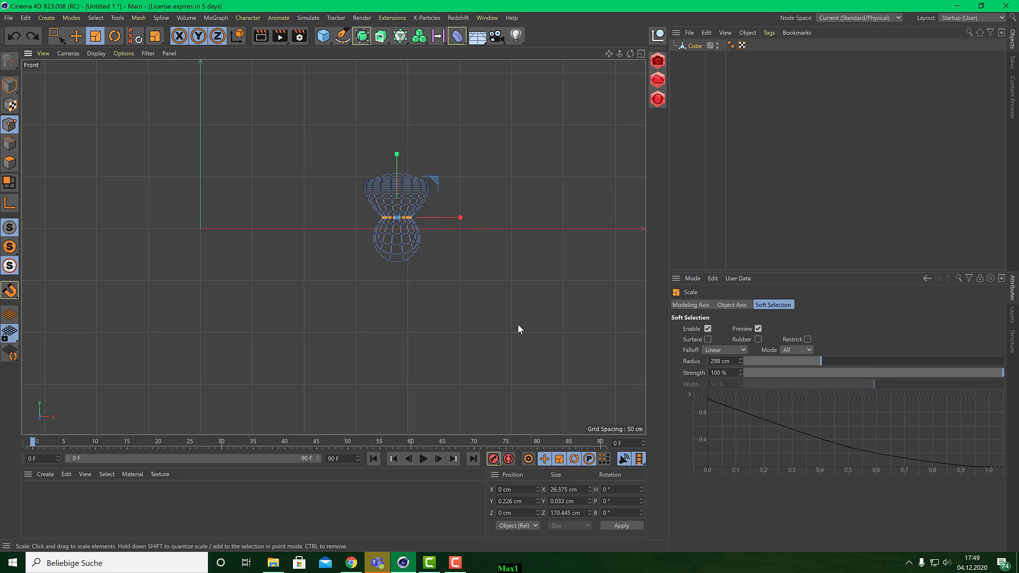
{"action": "key", "text": "ctrl+z"}
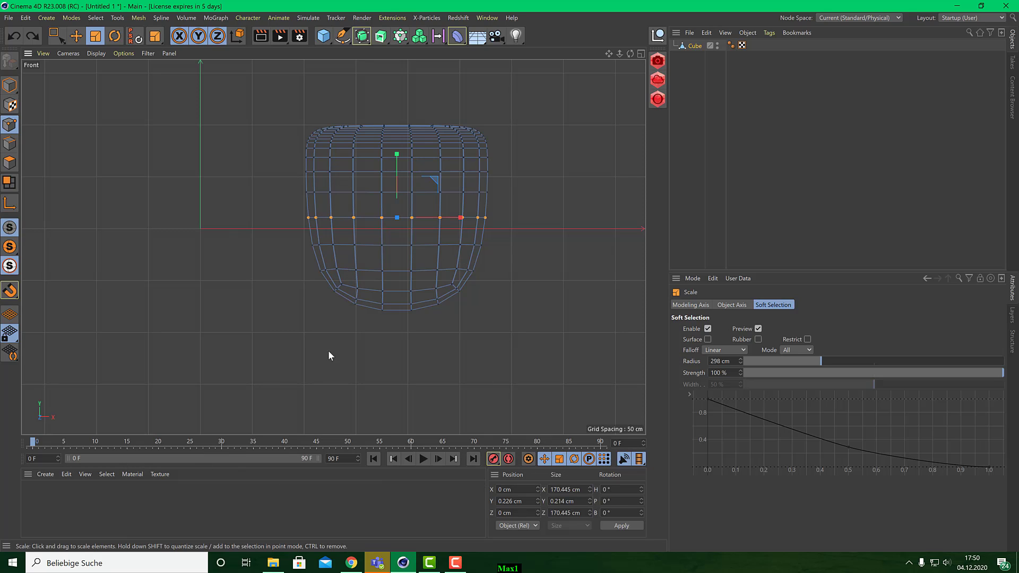
- Turn on autokeying and go to frame 60
{"action": "left_click", "coordinate": [509, 460]}
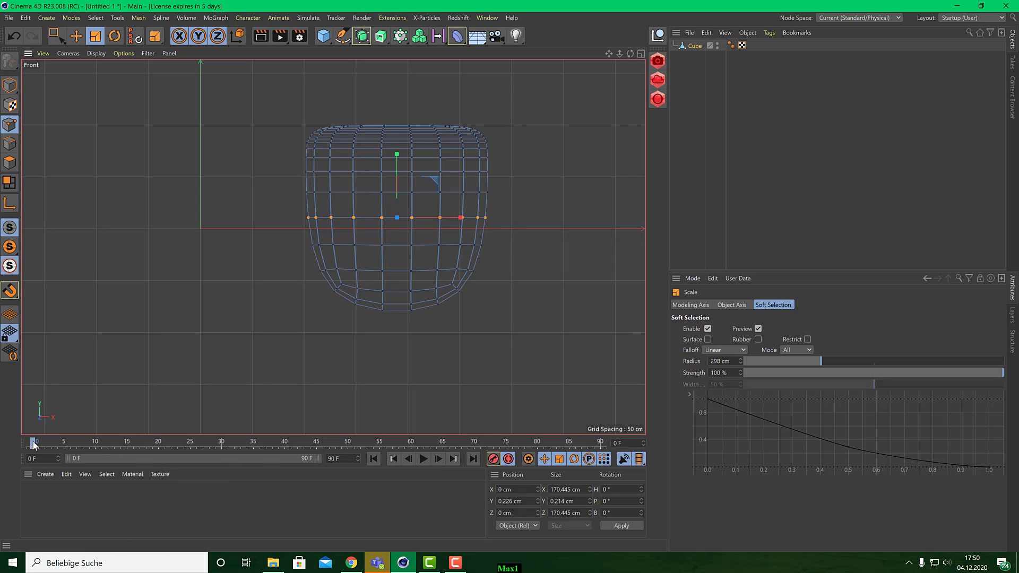
{"action": "left_click_drag", "start_coordinate": [34, 442], "coordinate": [411, 442]}
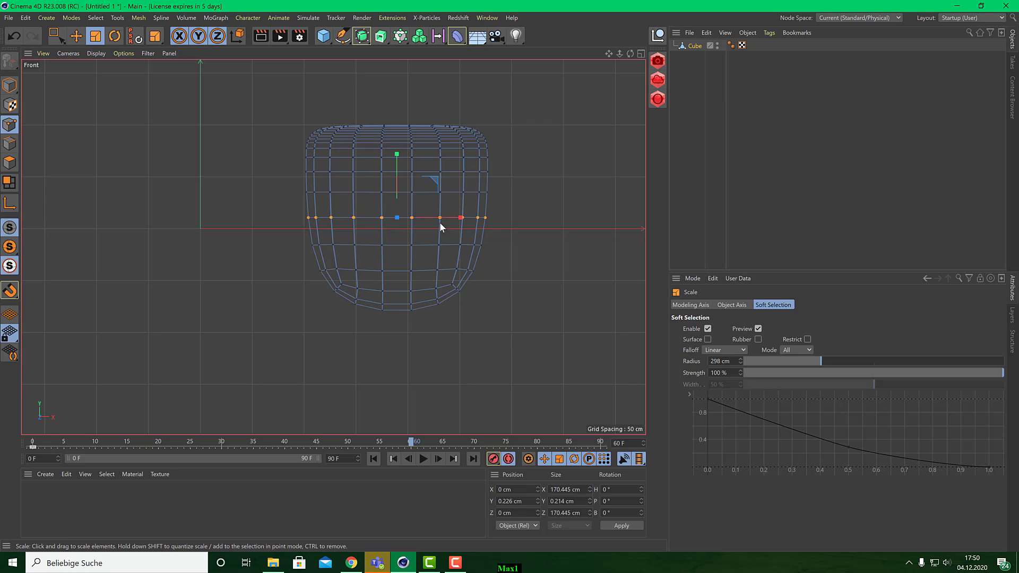
- Try scaling in the middle point row with soft selection, first along X, then in X and Y, undoing each attempt
{"action": "left_click_drag", "start_coordinate": [459, 217], "coordinate": [417, 224]}
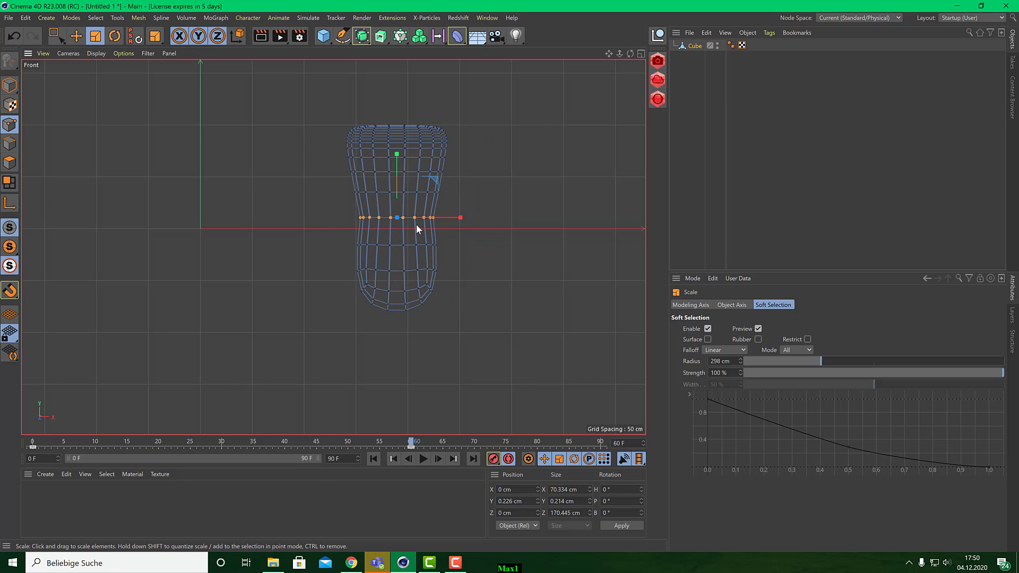
{"action": "key", "text": "ctrl+z"}
{"action": "left_click_drag", "start_coordinate": [437, 184], "coordinate": [409, 216]}
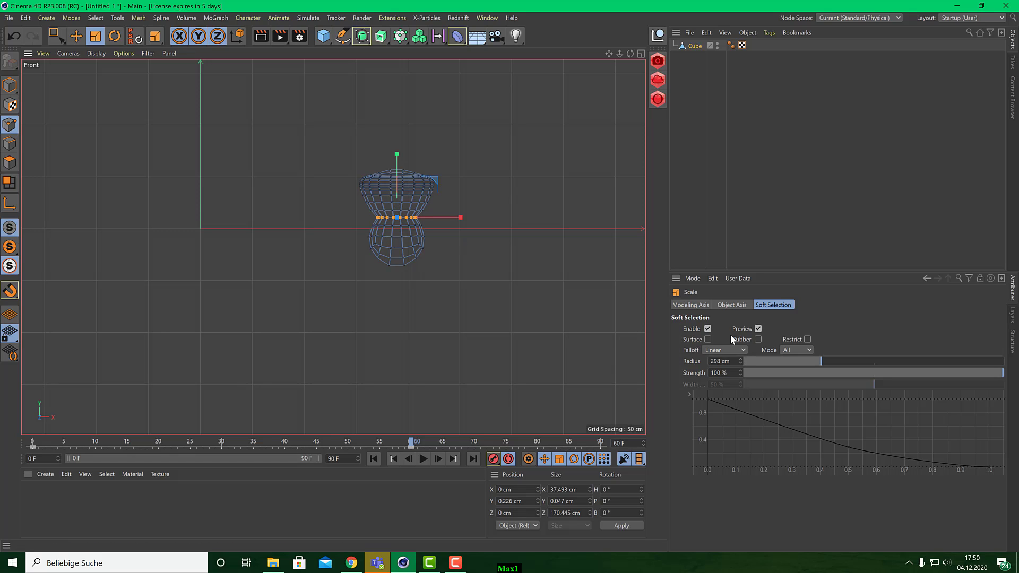
{"action": "left_click", "coordinate": [708, 329]}
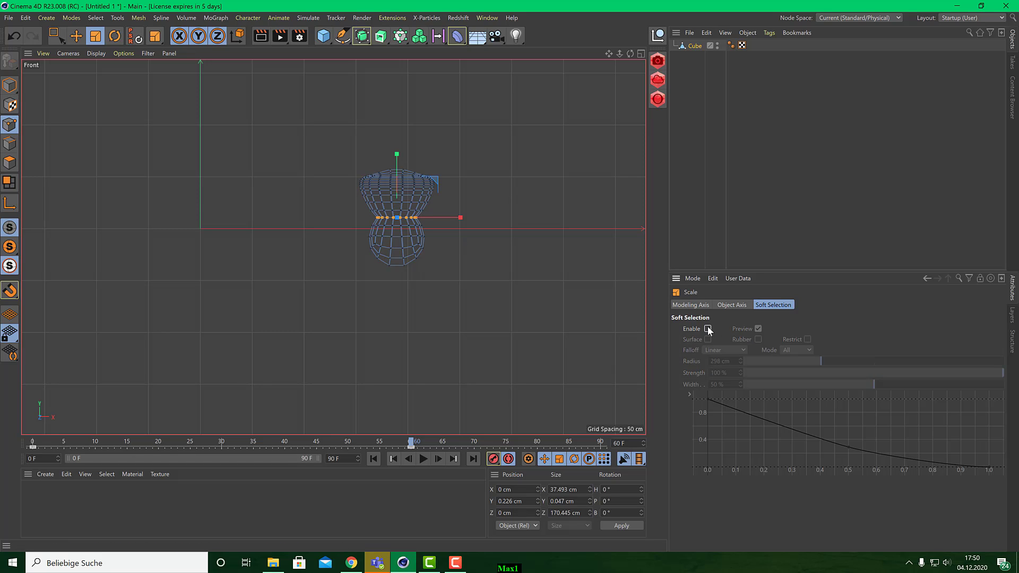
{"action": "left_click", "coordinate": [707, 329]}
{"action": "key", "text": "ctrl+z"}
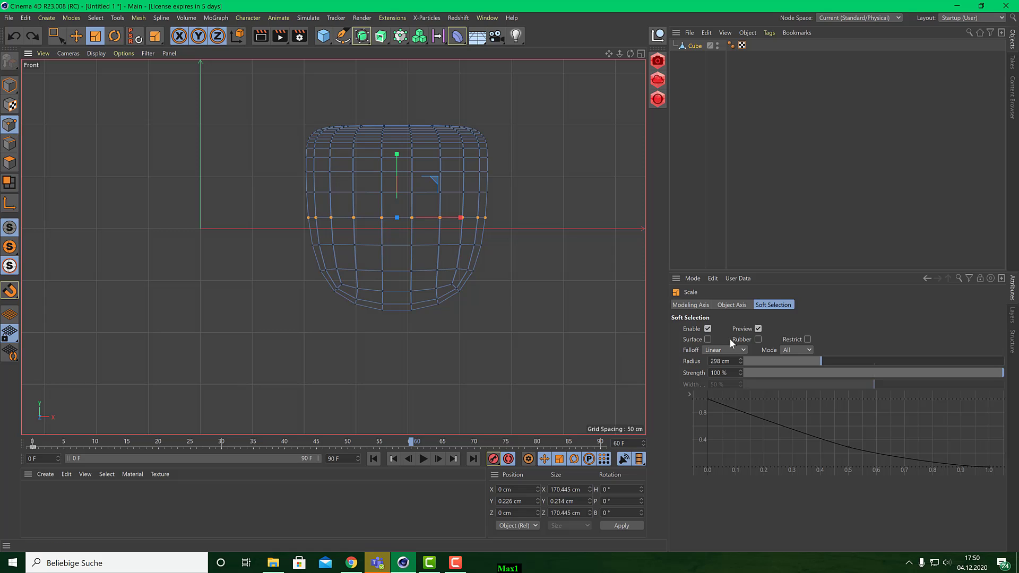
- Disable soft selection, scale the middle point row to about 44 cm wide at frame 60, and scrub back to frame 0
{"action": "left_click", "coordinate": [707, 329]}
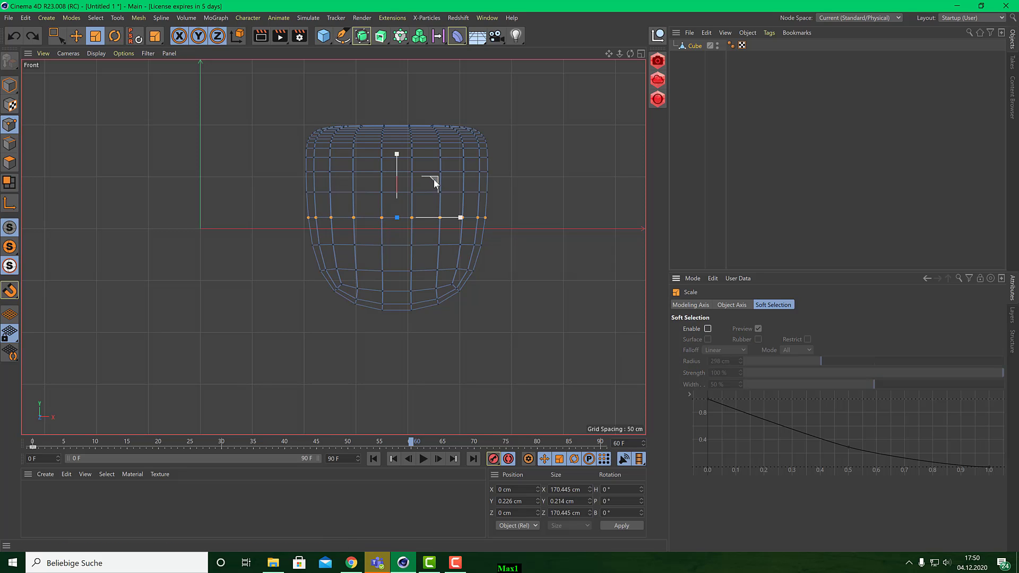
{"action": "left_click_drag", "start_coordinate": [434, 183], "coordinate": [415, 225]}
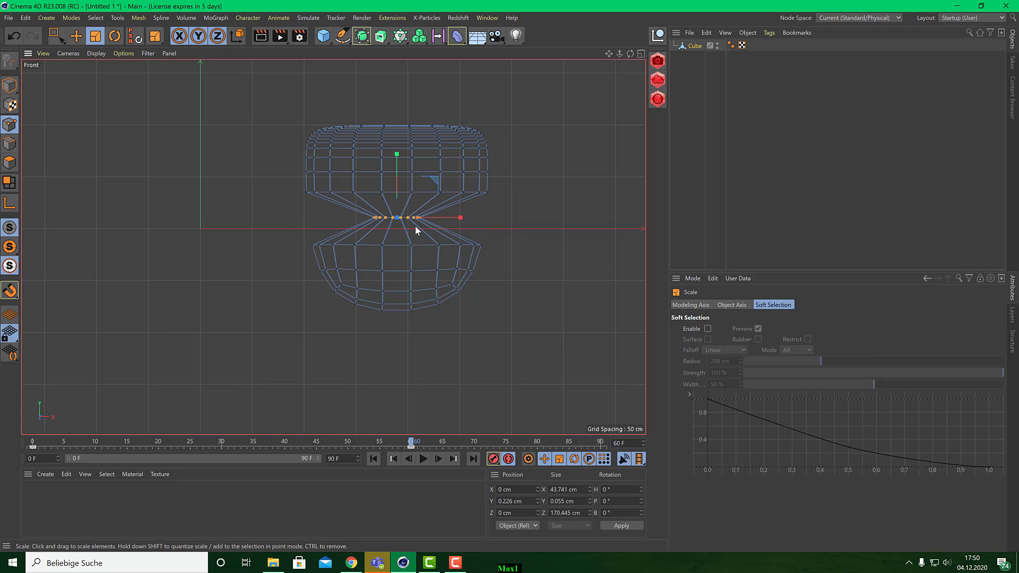
{"action": "left_click_drag", "start_coordinate": [408, 444], "coordinate": [21, 431]}
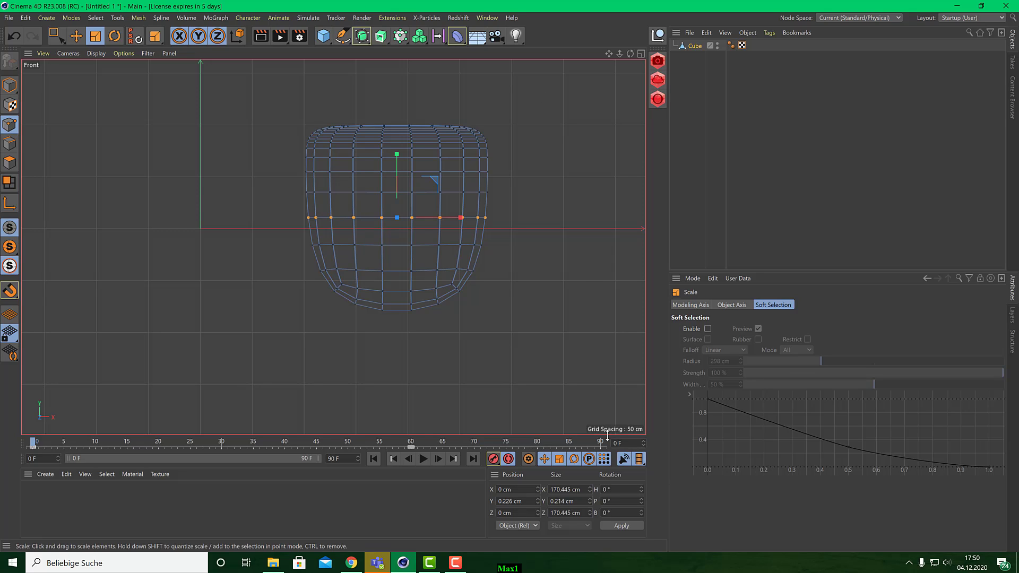
- Delete the animated Cube from the scene
{"action": "left_click", "coordinate": [692, 45]}
{"action": "key", "text": "Delete"}
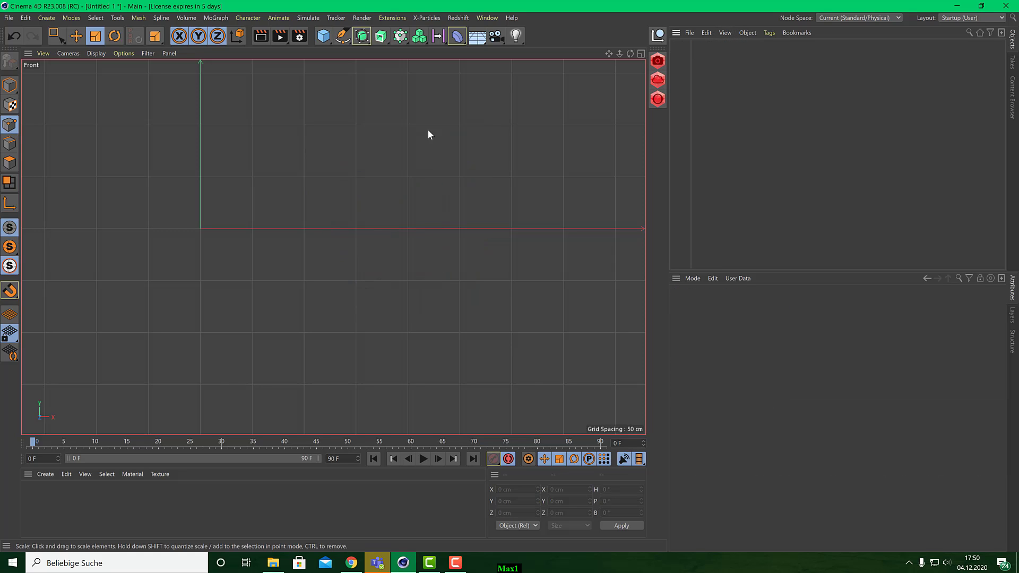
- Draw the flat foot and vertical stem of a goblet half-profile beside the Y axis with the Bezier Spline Pen in the Front view
{"action": "scroll", "coordinate": [271, 191], "scroll_direction": "down", "scroll_amount": 3}
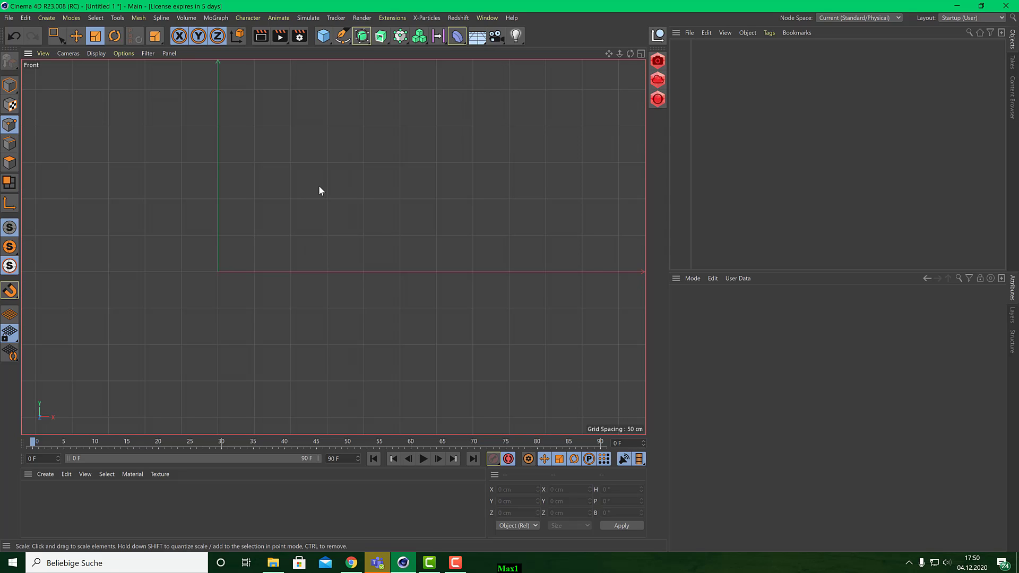
{"action": "left_click", "coordinate": [342, 36]}
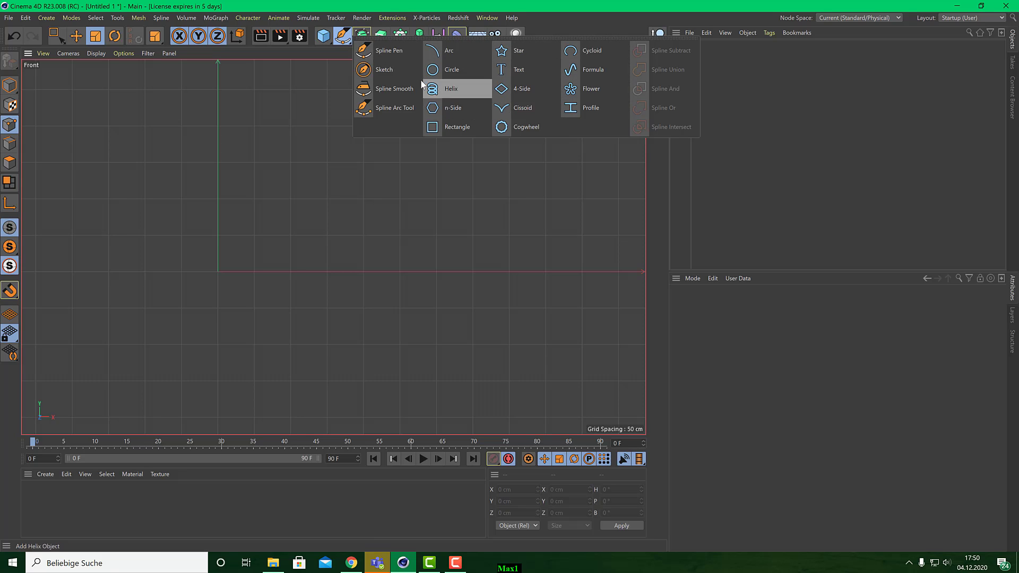
{"action": "left_click", "coordinate": [406, 50]}
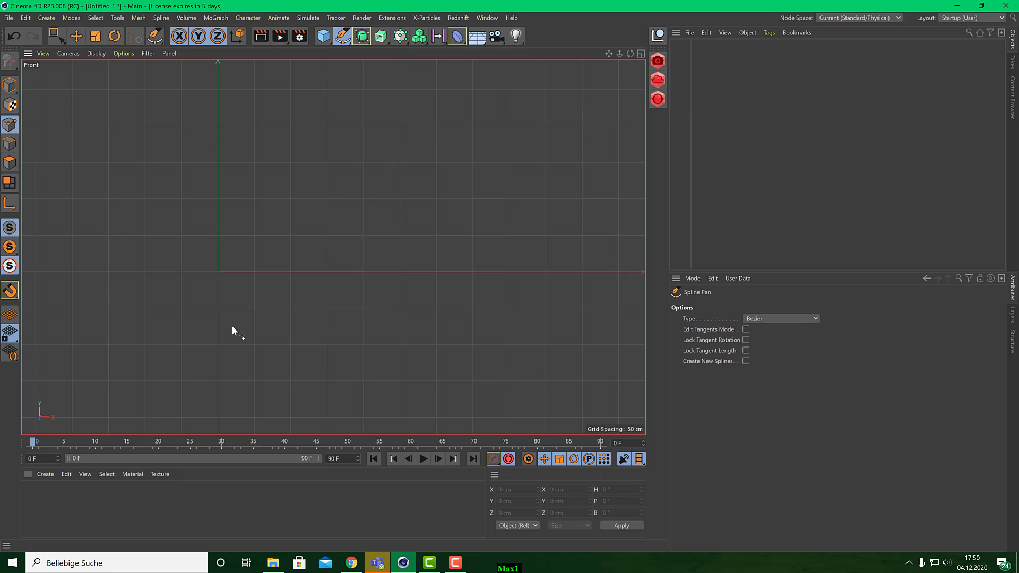
{"action": "left_click", "coordinate": [219, 344]}
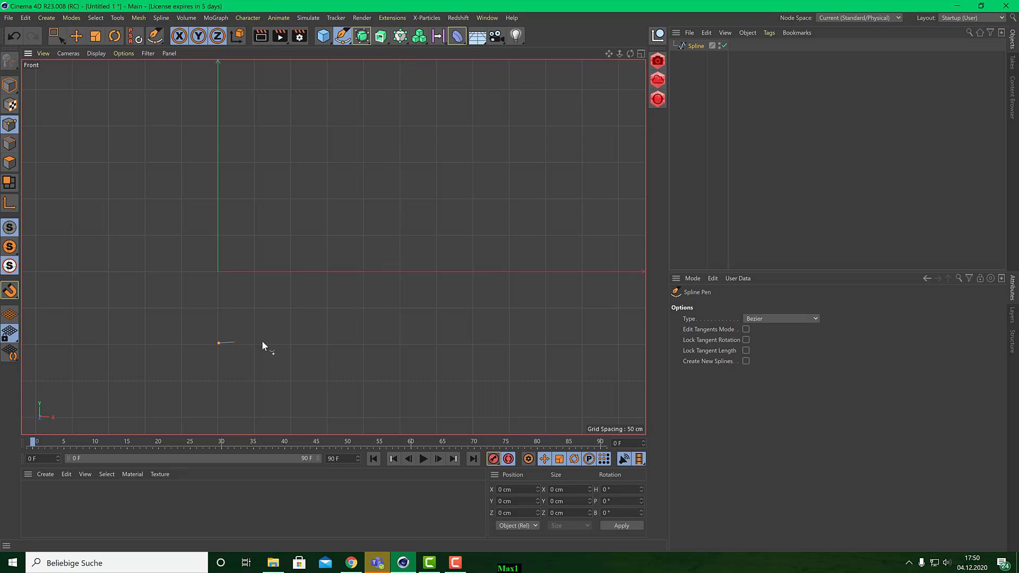
{"action": "left_click", "coordinate": [448, 346]}
{"action": "left_click", "coordinate": [438, 333]}
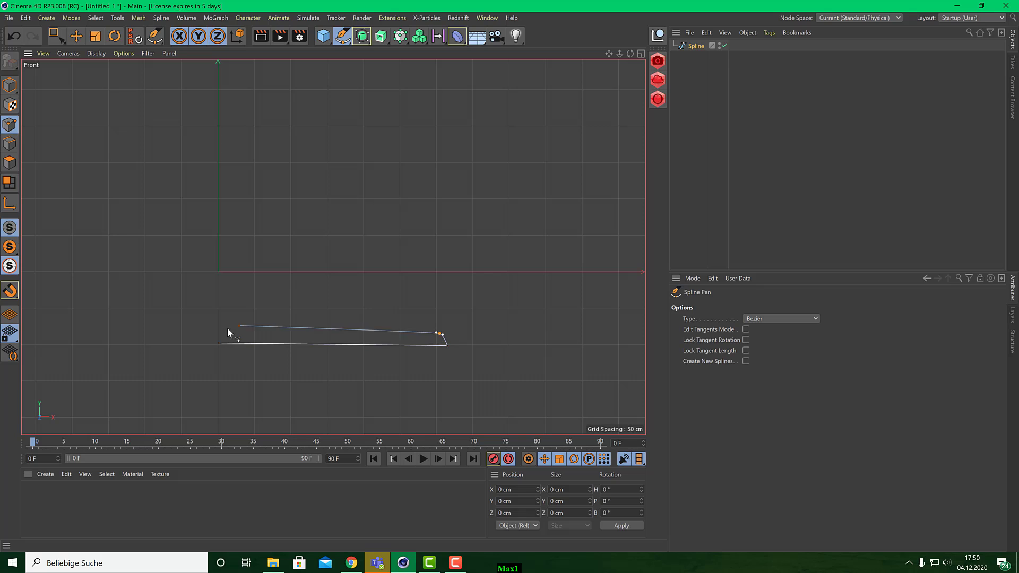
{"action": "left_click", "coordinate": [221, 332]}
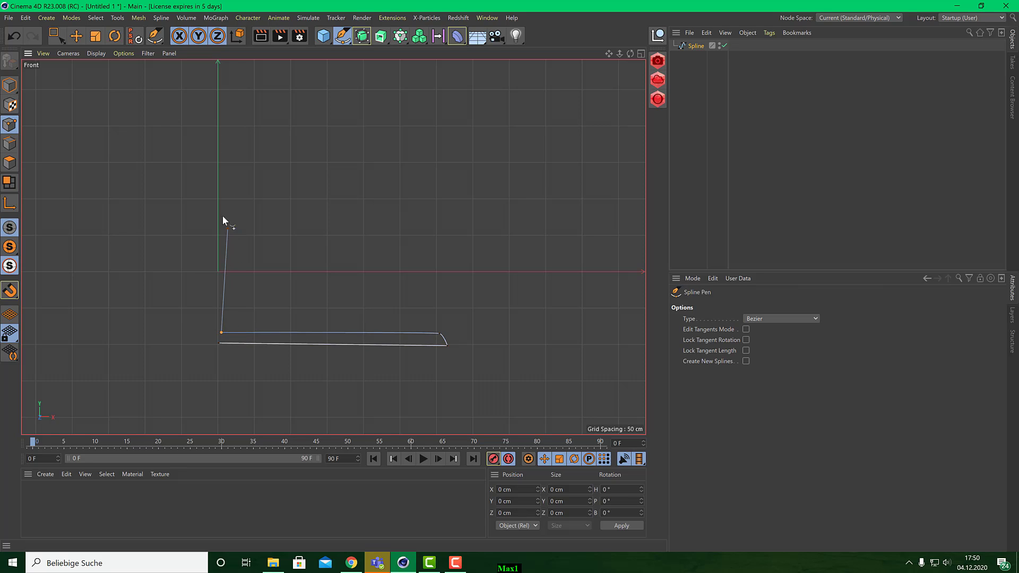
{"action": "left_click", "coordinate": [223, 155]}
- Continue the goblet spline with the curved outer bowl, a rounded rim and the upper part of the inner wall
{"action": "left_click", "coordinate": [321, 110]}
{"action": "left_click_drag", "start_coordinate": [321, 110], "coordinate": [339, 84]}
{"action": "middle_click_drag", "start_coordinate": [352, 92], "coordinate": [343, 276], "text": "alt"}
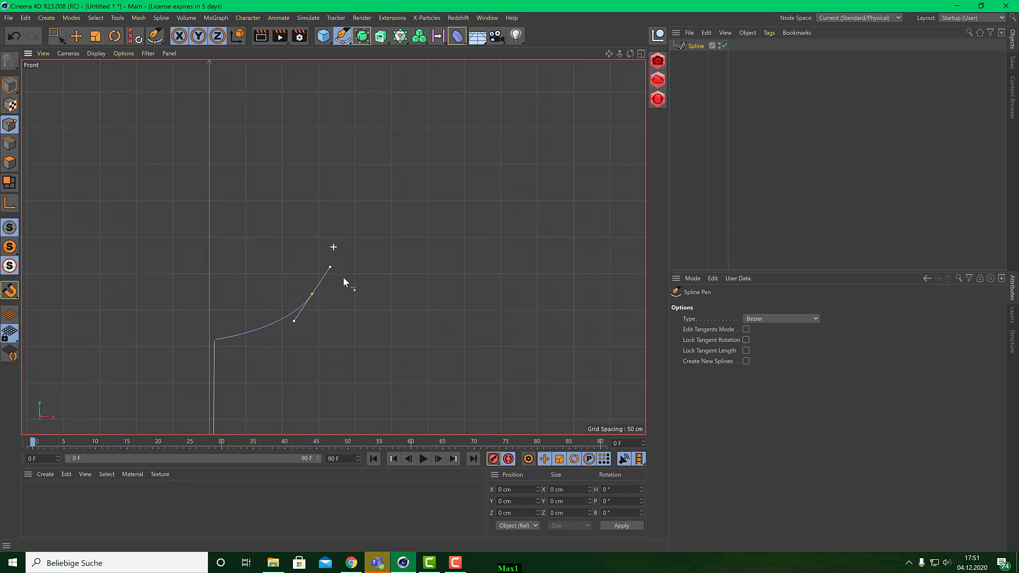
{"action": "left_click_drag", "start_coordinate": [380, 173], "coordinate": [347, 95]}
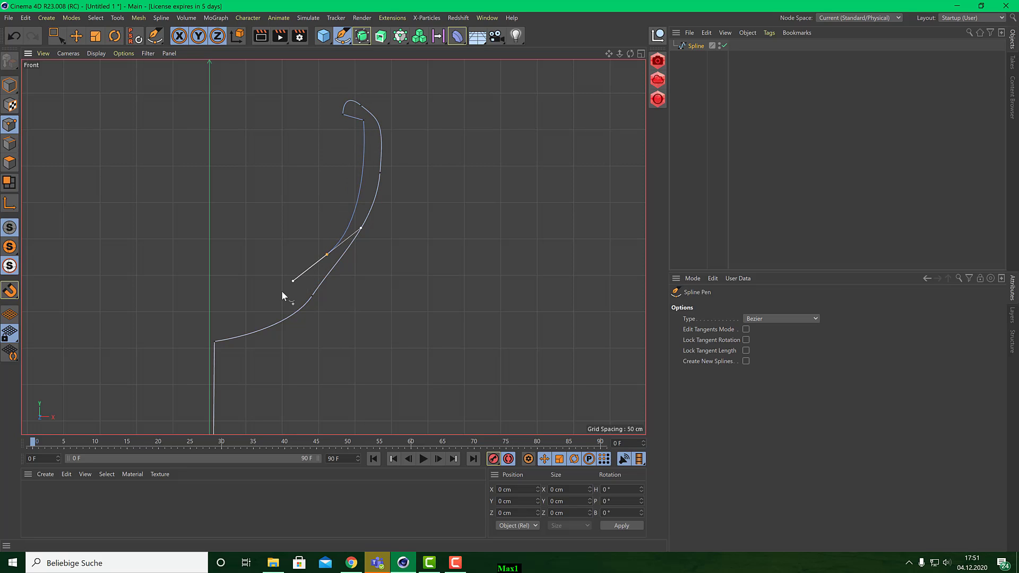
- Bring the goblet's inner bowl curve in to the Y axis and close the spline at the foot's starting point
{"action": "left_click_drag", "start_coordinate": [254, 319], "coordinate": [238, 322]}
{"action": "left_click", "coordinate": [208, 325]}
{"action": "middle_click_drag", "start_coordinate": [201, 317], "coordinate": [209, 113], "text": "alt"}
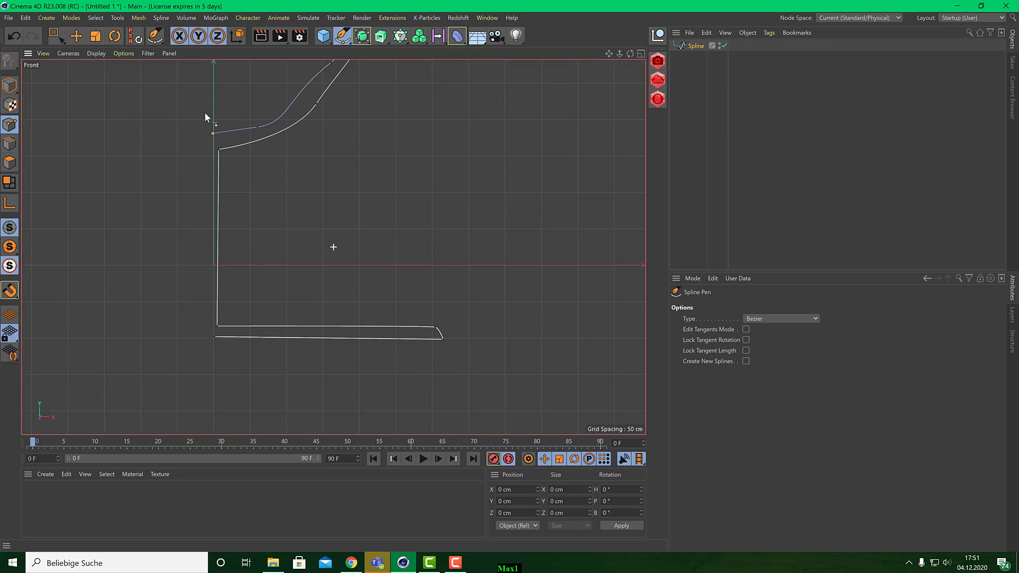
{"action": "left_click", "coordinate": [215, 337]}
{"action": "middle_click_drag", "start_coordinate": [404, 222], "coordinate": [387, 271], "text": "alt"}
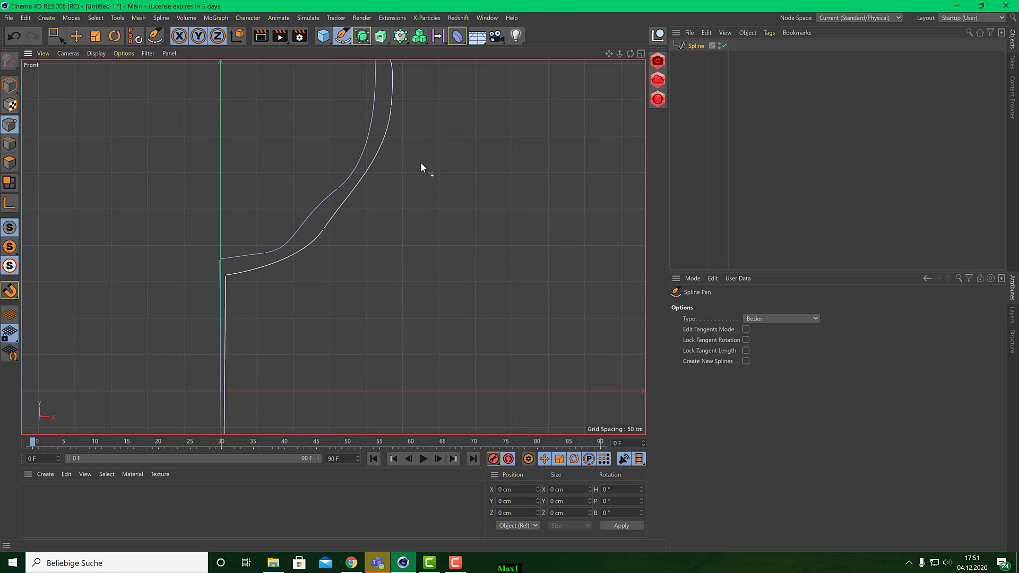
- Add a Lathe object to the scene for the finished goblet spline
{"action": "middle_click_drag", "start_coordinate": [420, 166], "coordinate": [416, 268], "text": "alt"}
{"action": "scroll", "coordinate": [416, 269], "scroll_direction": "down", "scroll_amount": 2}
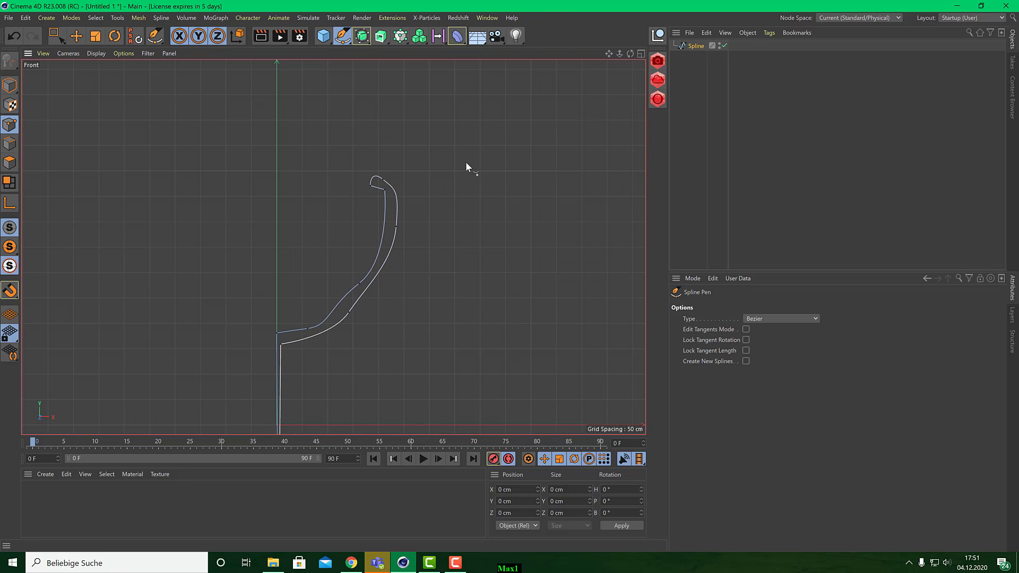
{"action": "left_click", "coordinate": [380, 37]}
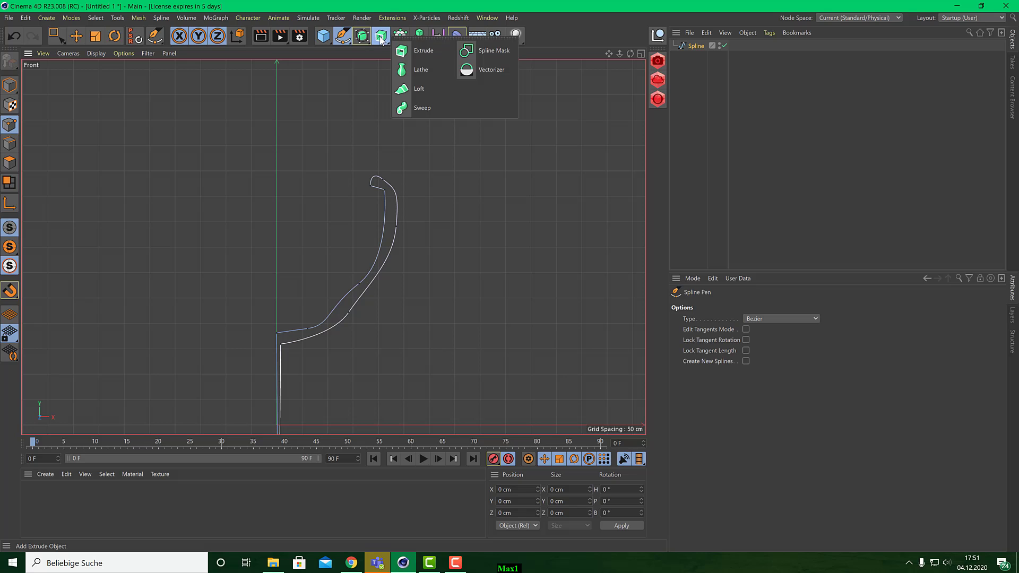
{"action": "left_click", "coordinate": [415, 71]}
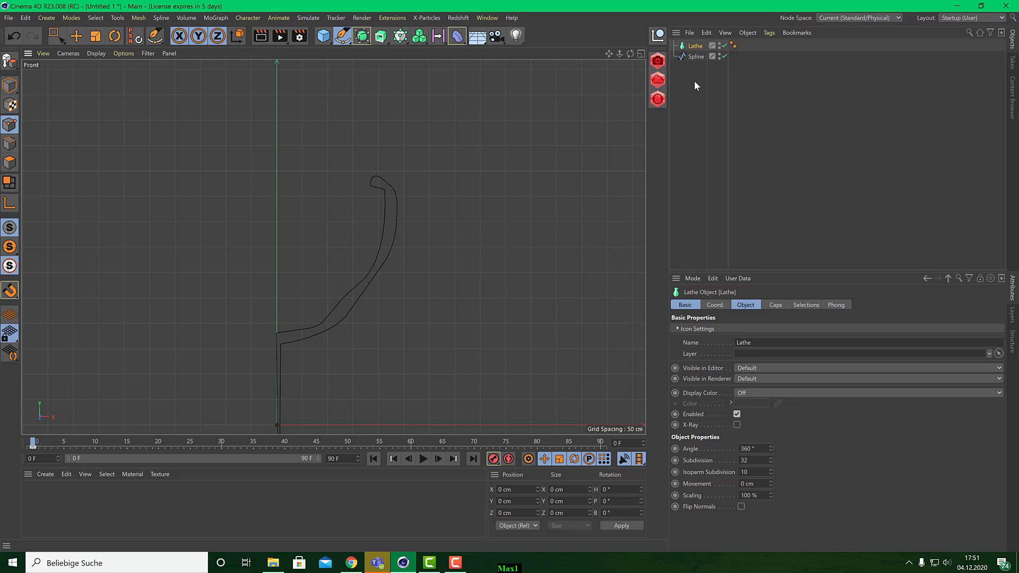
- Add a Cube and move it along the Z axis, clear of the goblet spline
{"action": "left_click", "coordinate": [323, 35]}
{"action": "left_click", "coordinate": [403, 52]}
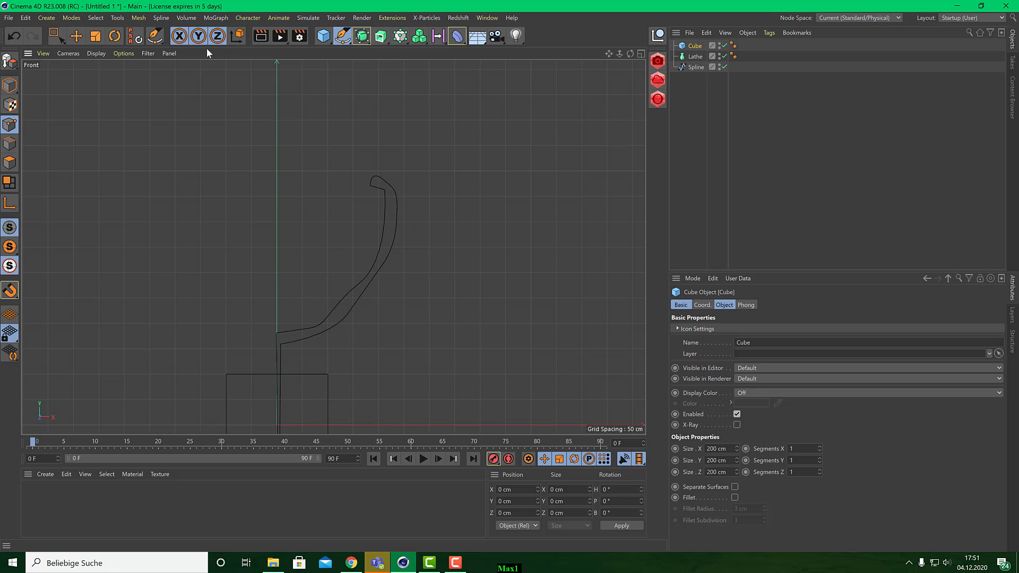
{"action": "middle_click", "coordinate": [229, 108]}
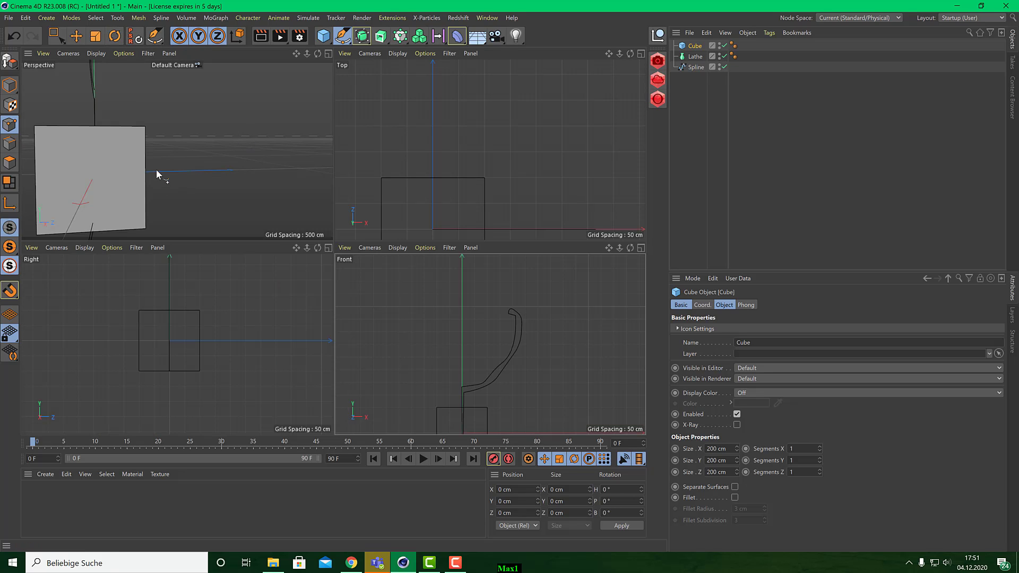
{"action": "scroll", "coordinate": [223, 151], "scroll_direction": "down", "scroll_amount": 3}
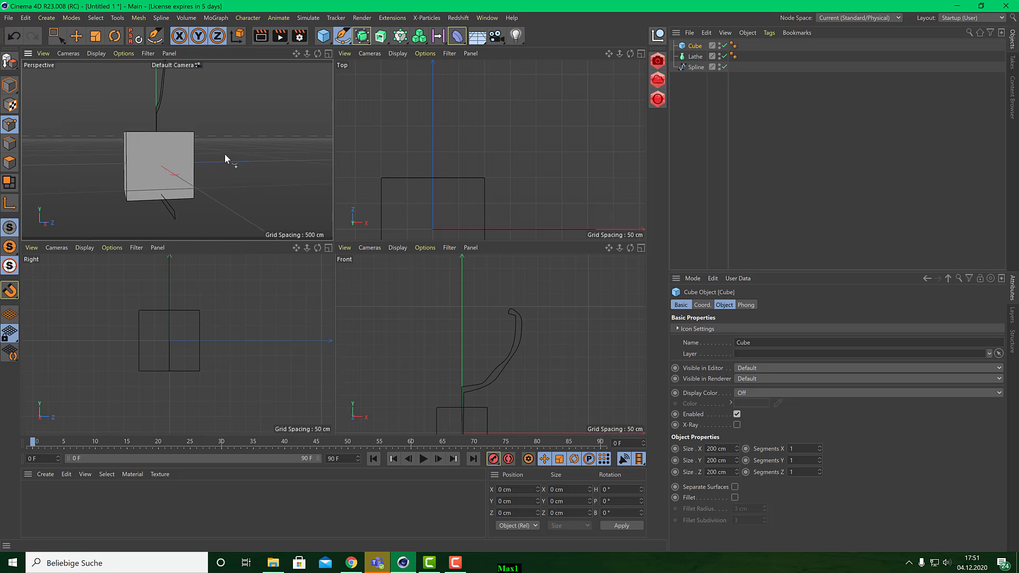
{"action": "left_click", "coordinate": [77, 37]}
{"action": "left_click_drag", "start_coordinate": [187, 117], "coordinate": [273, 177], "text": "alt"}
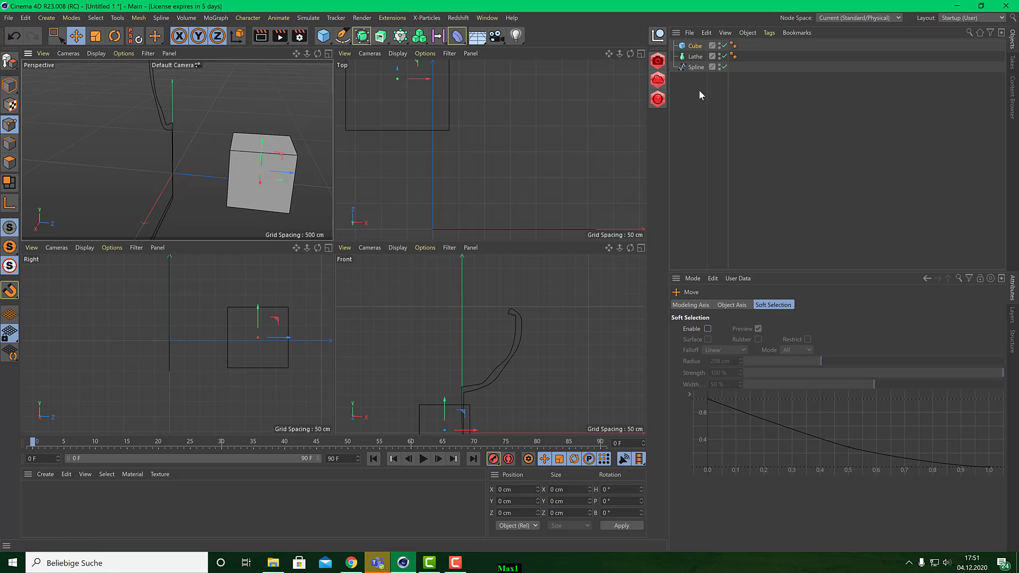
- Add a Bend deformer as a child of the Cube and set its strength to -71°
{"action": "left_click", "coordinate": [457, 36]}
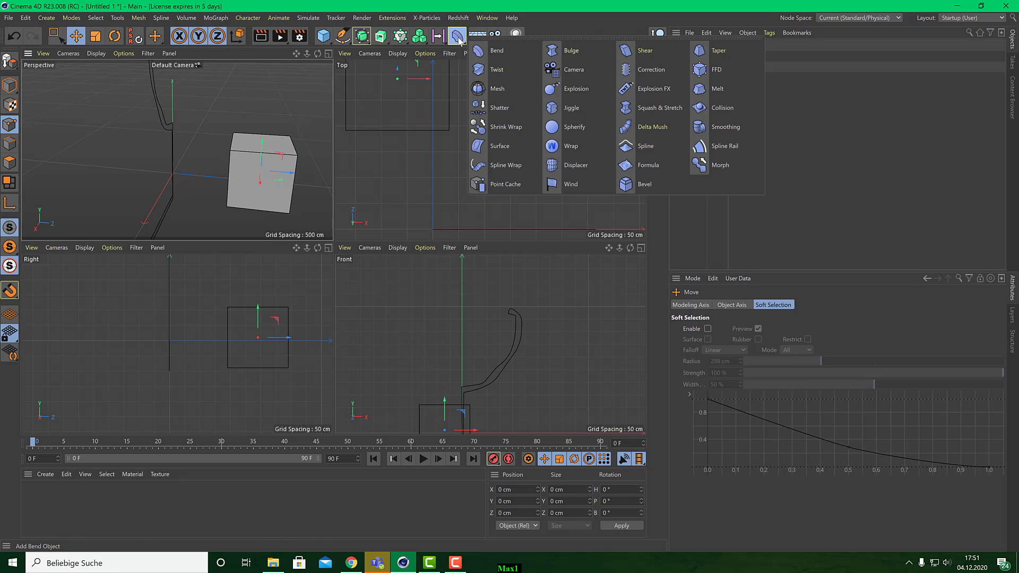
{"action": "left_click", "coordinate": [490, 53]}
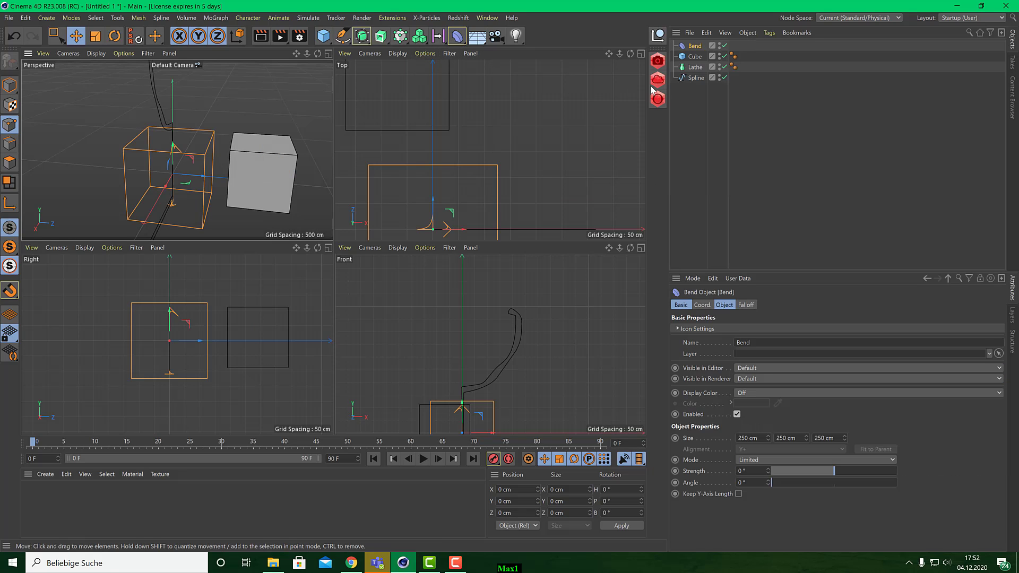
{"action": "left_click_drag", "start_coordinate": [699, 44], "coordinate": [697, 57]}
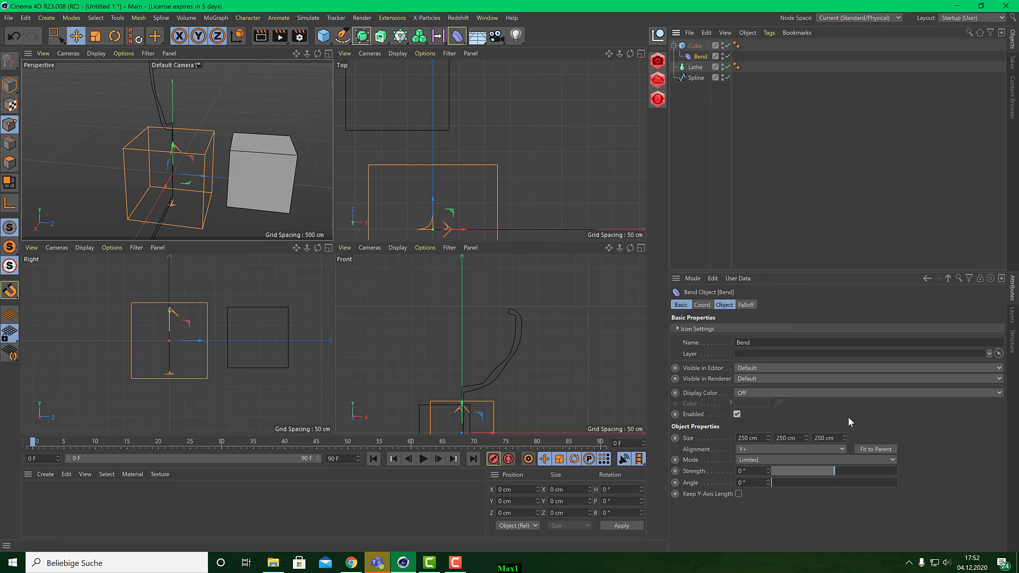
{"action": "mouse_move", "coordinate": [840, 473]}
{"action": "left_mouse_down"}
{"action": "mouse_move", "coordinate": [810, 472]}
{"action": "mouse_move", "coordinate": [822, 470]}
{"action": "left_mouse_up"}
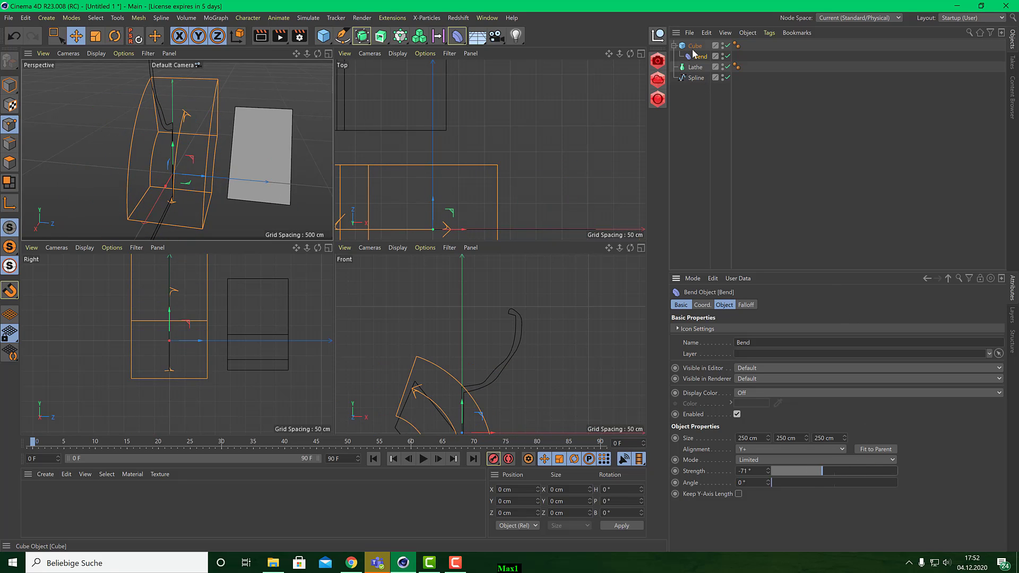
- Make the Spline a child of the Lathe to generate the full goblet
{"action": "left_click", "coordinate": [695, 78]}
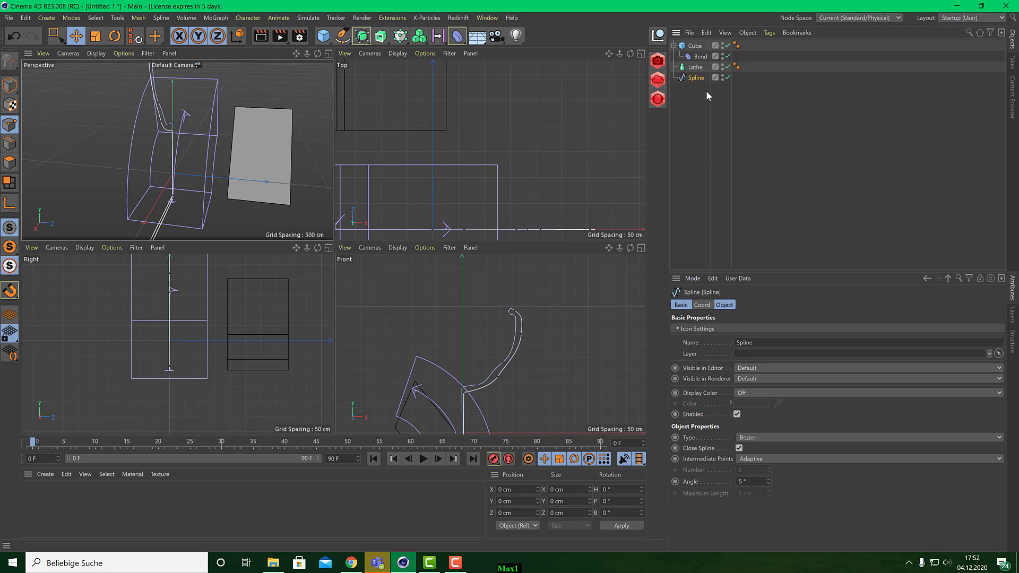
{"action": "left_click_drag", "start_coordinate": [701, 68], "coordinate": [699, 77]}
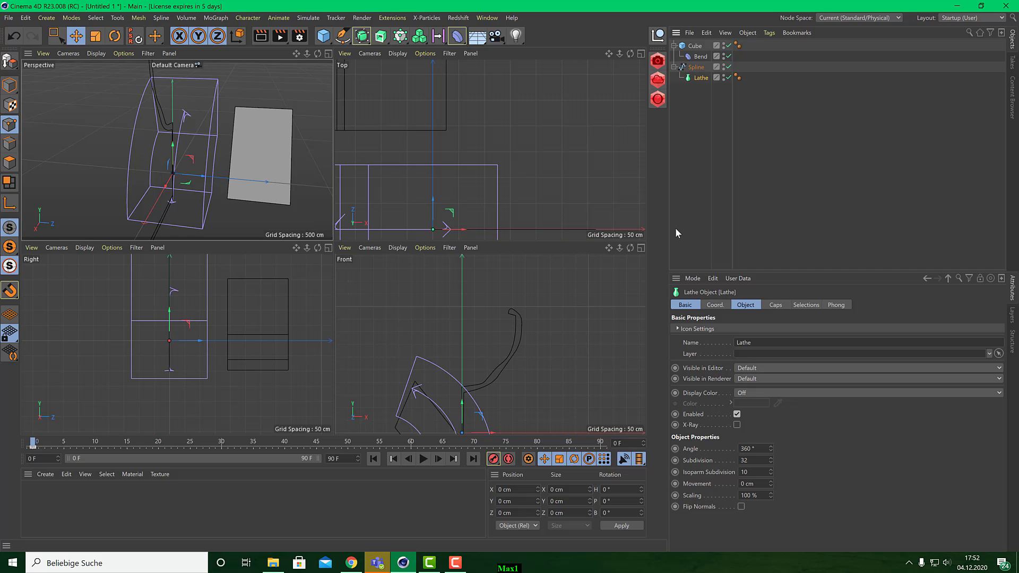
{"action": "key", "text": "ctrl+z"}
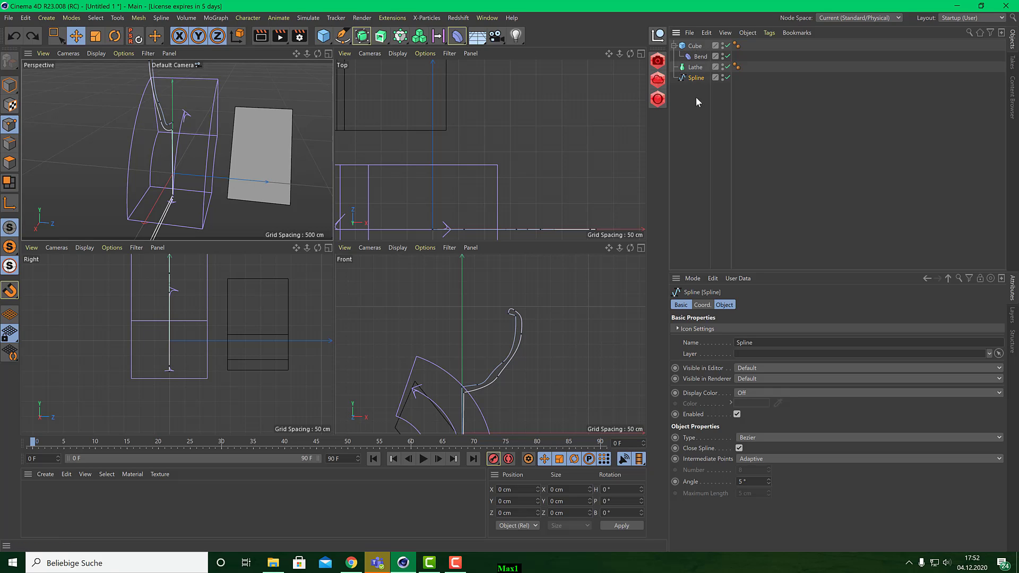
{"action": "left_click_drag", "start_coordinate": [687, 80], "coordinate": [699, 70]}
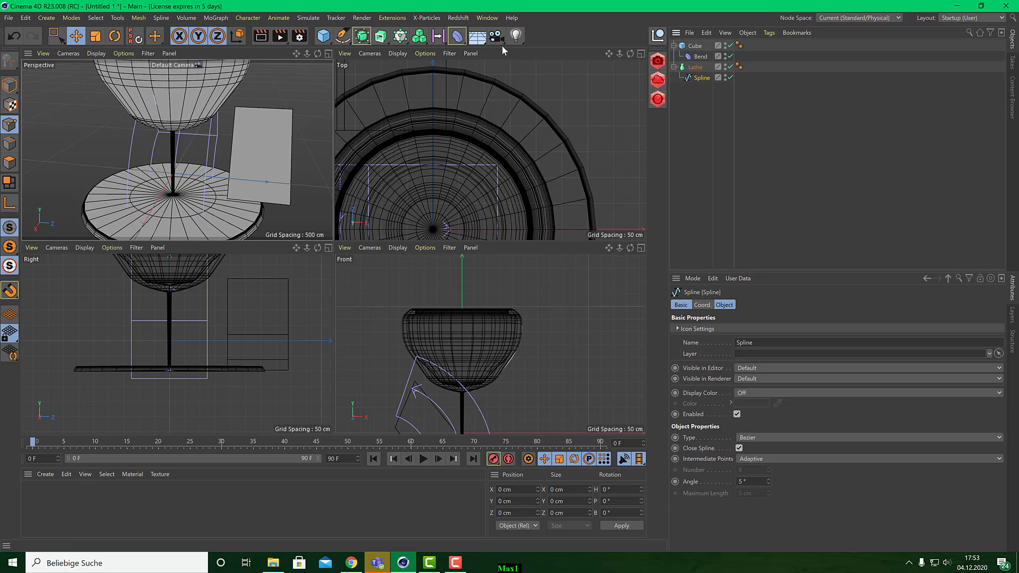
- Move the Bend deformer from the Cube into the Lathe and set its strength to -2°
{"action": "left_click_drag", "start_coordinate": [700, 56], "coordinate": [700, 68]}
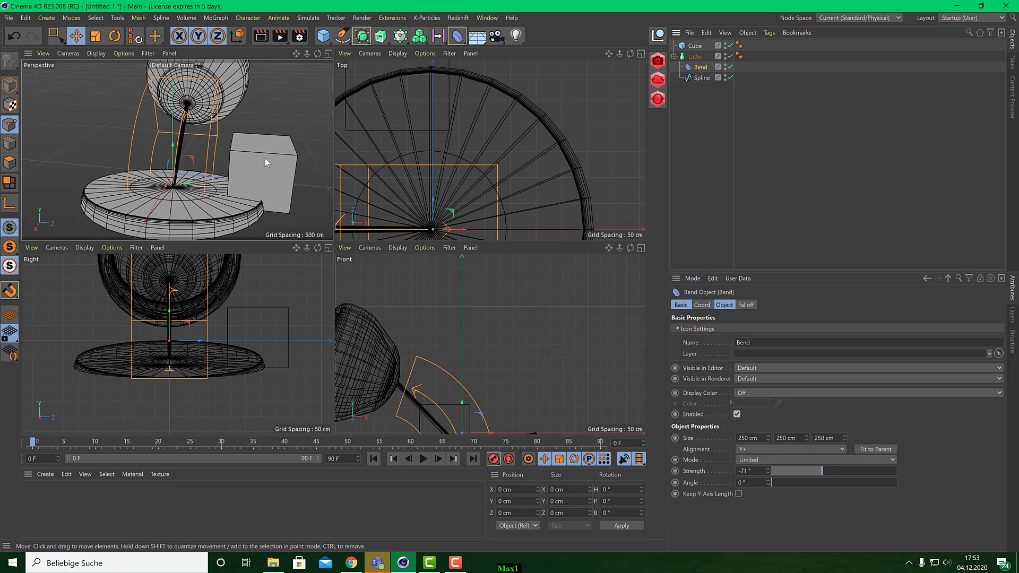
{"action": "left_click_drag", "start_coordinate": [266, 158], "coordinate": [210, 170], "text": "alt"}
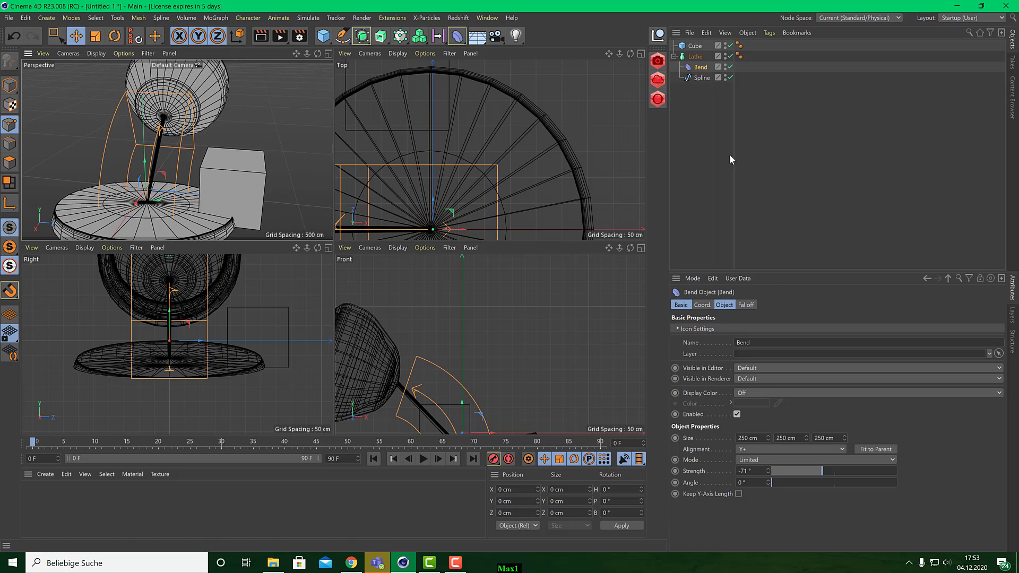
{"action": "mouse_move", "coordinate": [833, 471]}
{"action": "left_mouse_down"}
{"action": "mouse_move", "coordinate": [808, 470]}
{"action": "mouse_move", "coordinate": [856, 460]}
{"action": "mouse_move", "coordinate": [820, 460]}
{"action": "mouse_move", "coordinate": [845, 457]}
{"action": "mouse_move", "coordinate": [833, 457]}
{"action": "left_mouse_up"}
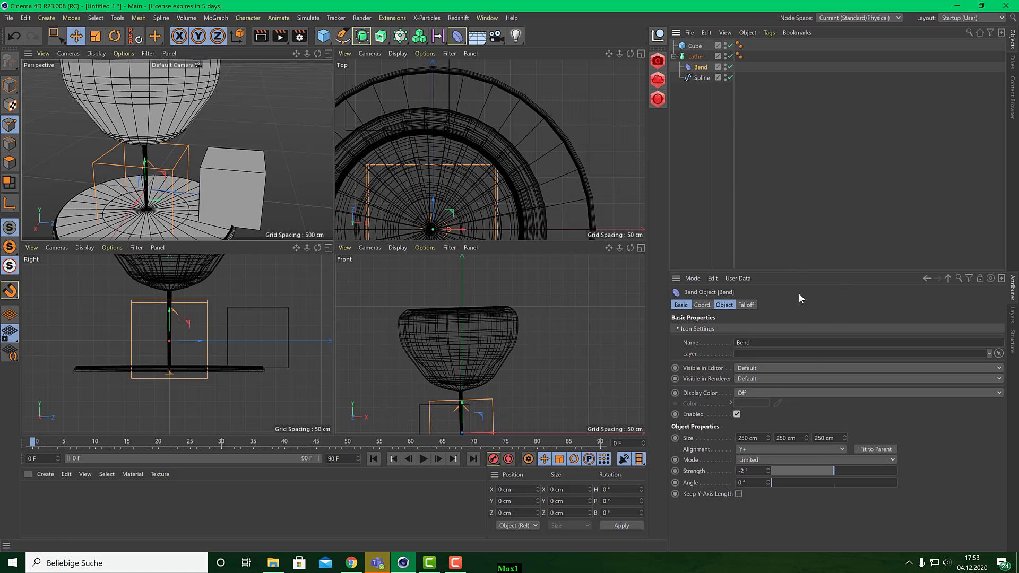
- Fit the Bend deformer to its parent Lathe and set its strength to 8°
{"action": "left_click", "coordinate": [874, 449]}
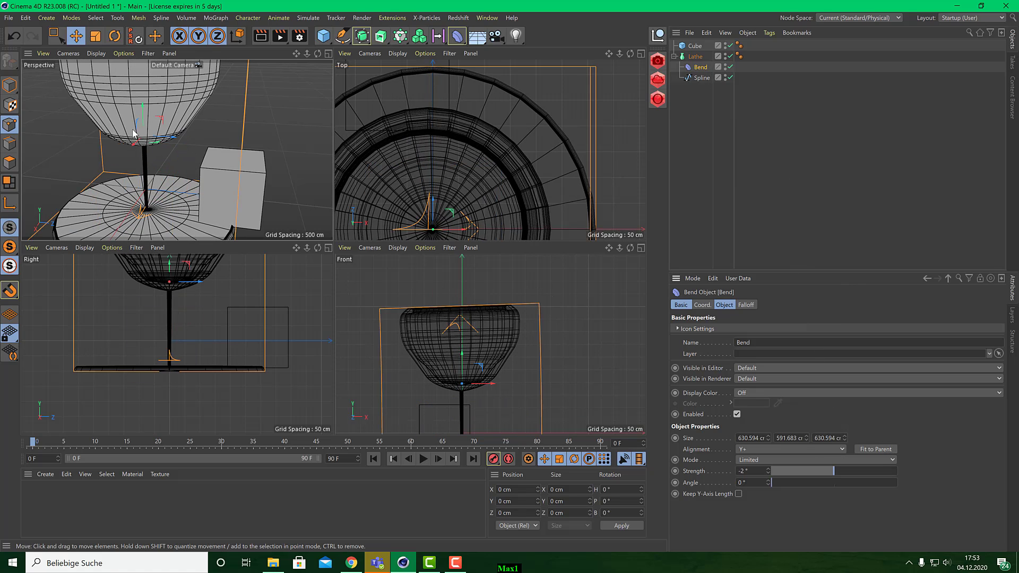
{"action": "scroll", "coordinate": [163, 143], "scroll_direction": "down", "scroll_amount": 5}
{"action": "middle_click_drag", "start_coordinate": [162, 143], "coordinate": [172, 154], "text": "alt"}
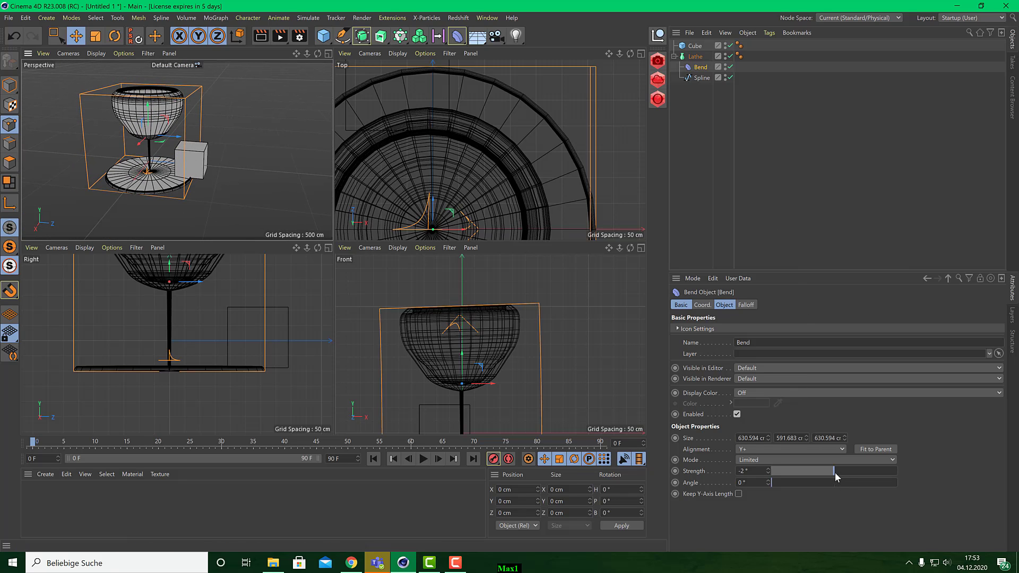
{"action": "mouse_move", "coordinate": [835, 472]}
{"action": "left_mouse_down"}
{"action": "mouse_move", "coordinate": [855, 469]}
{"action": "mouse_move", "coordinate": [814, 470]}
{"action": "mouse_move", "coordinate": [866, 461]}
{"action": "mouse_move", "coordinate": [827, 463]}
{"action": "mouse_move", "coordinate": [855, 461]}
{"action": "mouse_move", "coordinate": [836, 463]}
{"action": "left_mouse_up"}
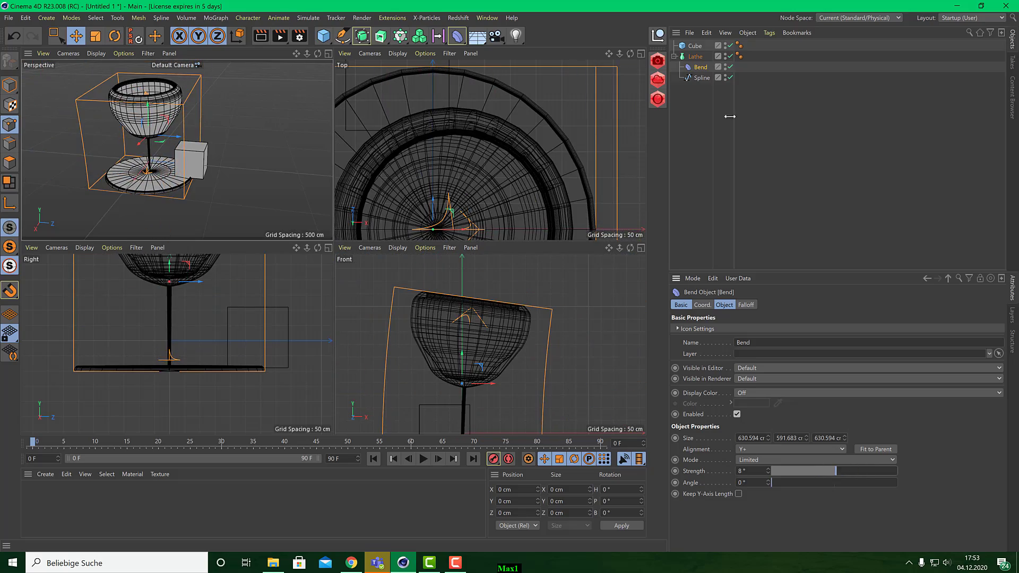
- Reorder the Bend below the Spline, make it the Spline's child and set its strength to 56°
{"action": "mouse_move", "coordinate": [699, 68]}
{"action": "left_mouse_down"}
{"action": "mouse_move", "coordinate": [704, 98]}
{"action": "mouse_move", "coordinate": [703, 75]}
{"action": "left_mouse_up"}
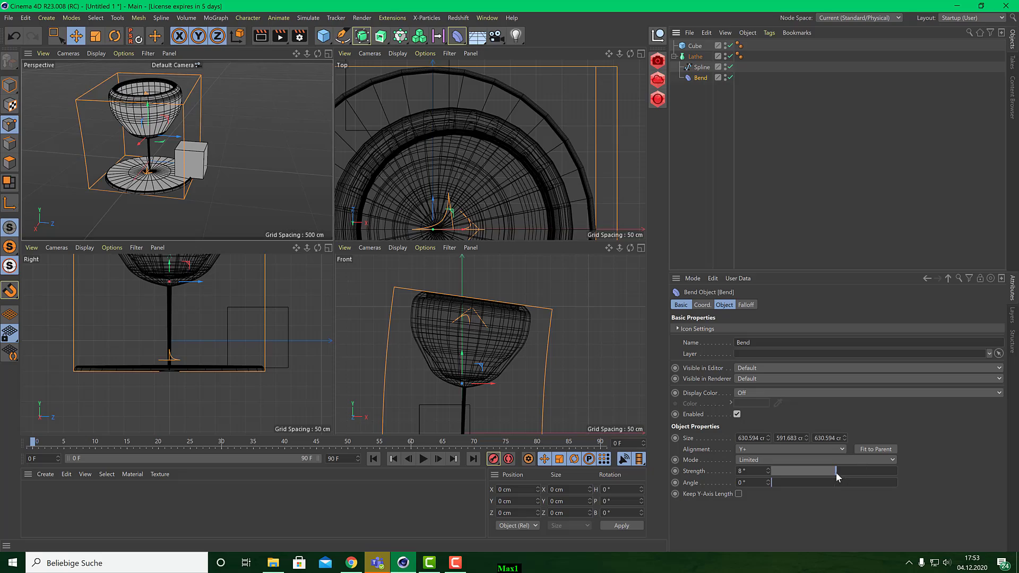
{"action": "mouse_move", "coordinate": [836, 473]}
{"action": "left_mouse_down"}
{"action": "mouse_move", "coordinate": [807, 473]}
{"action": "mouse_move", "coordinate": [857, 470]}
{"action": "mouse_move", "coordinate": [845, 471]}
{"action": "left_mouse_up"}
{"action": "left_click_drag", "start_coordinate": [695, 79], "coordinate": [704, 68]}
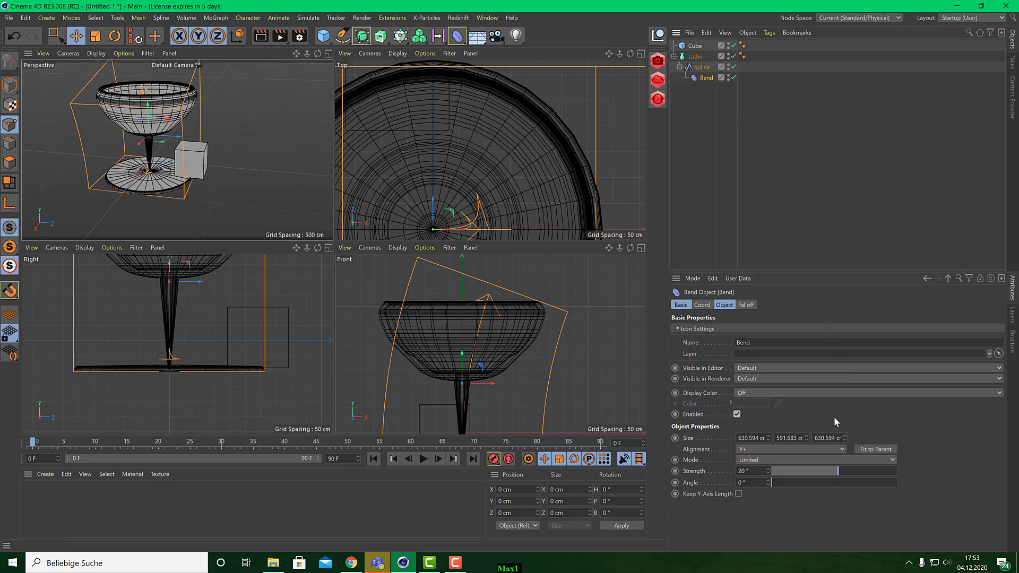
{"action": "mouse_move", "coordinate": [837, 471]}
{"action": "left_mouse_down"}
{"action": "mouse_move", "coordinate": [852, 469]}
{"action": "mouse_move", "coordinate": [767, 471]}
{"action": "mouse_move", "coordinate": [856, 467]}
{"action": "mouse_move", "coordinate": [750, 469]}
{"action": "mouse_move", "coordinate": [901, 463]}
{"action": "mouse_move", "coordinate": [832, 467]}
{"action": "left_mouse_up"}
{"action": "left_click_drag", "start_coordinate": [805, 467], "coordinate": [845, 465]}
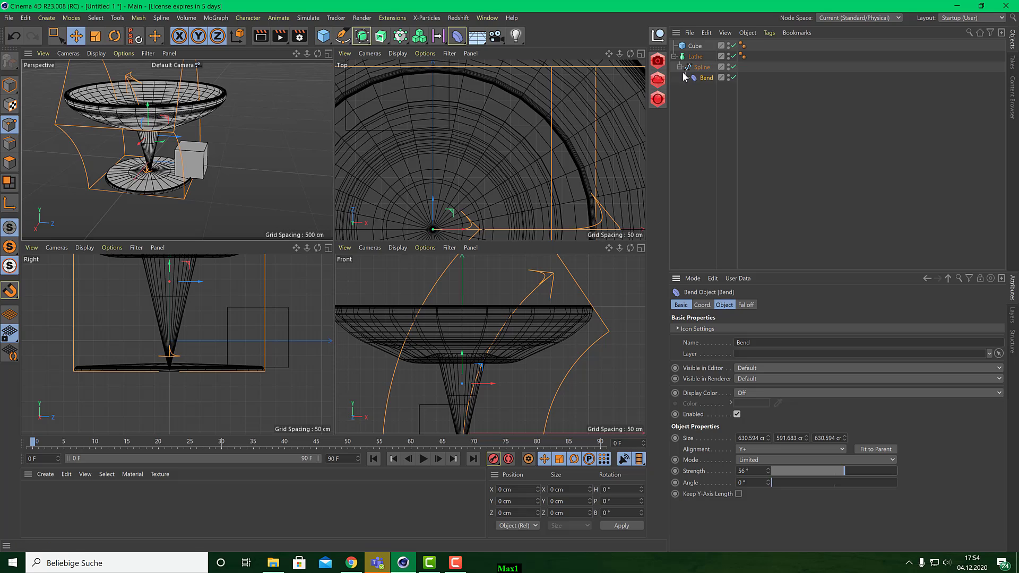
- Move the Bend back under the Cube and delete the Cube together with its deformer
{"action": "left_click", "coordinate": [674, 56]}
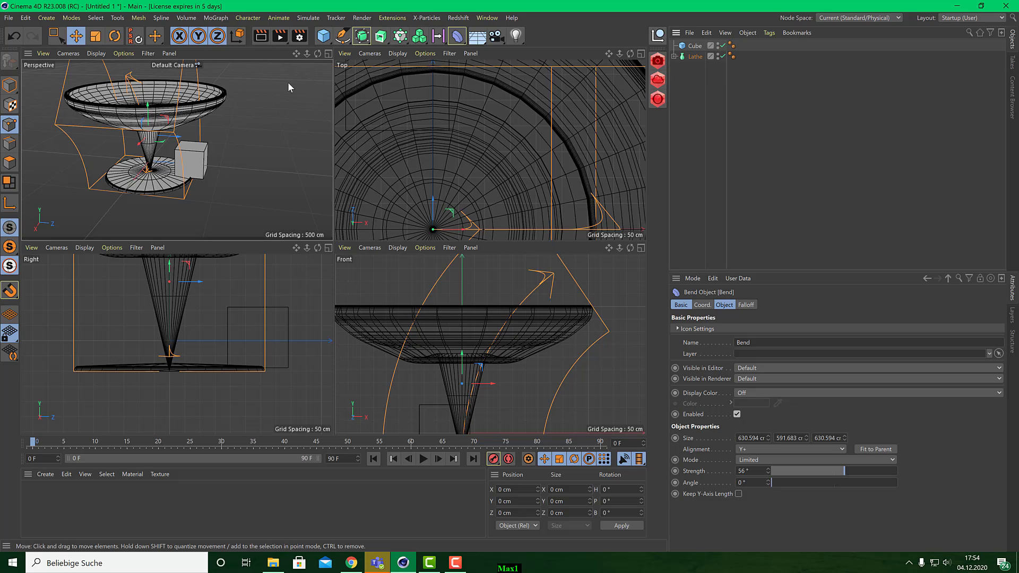
{"action": "left_click", "coordinate": [674, 56]}
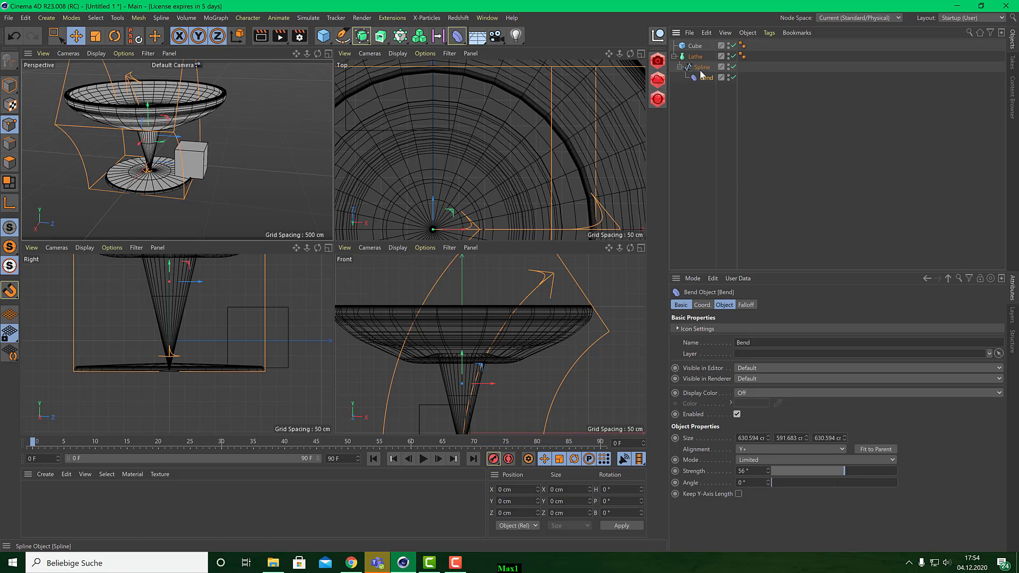
{"action": "left_click_drag", "start_coordinate": [706, 82], "coordinate": [696, 48]}
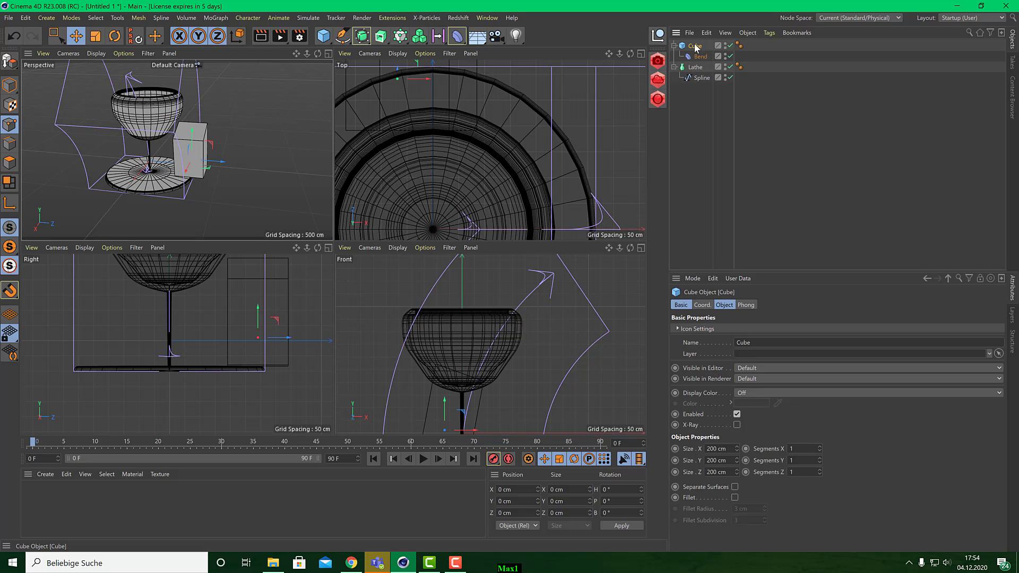
{"action": "key", "text": "Delete"}
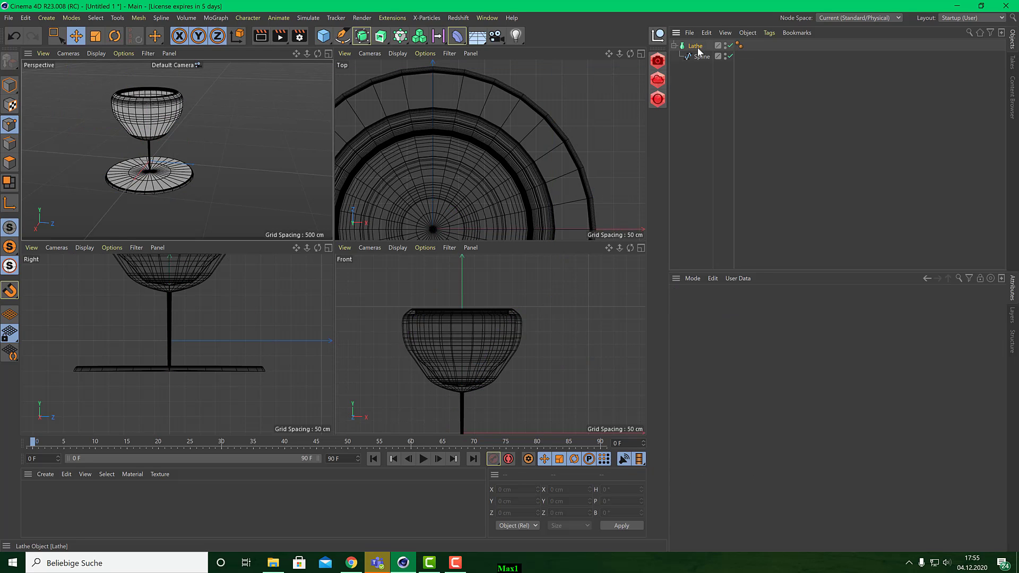
- Convert the Lathe goblet into an editable polygon object
{"action": "left_click", "coordinate": [697, 46]}
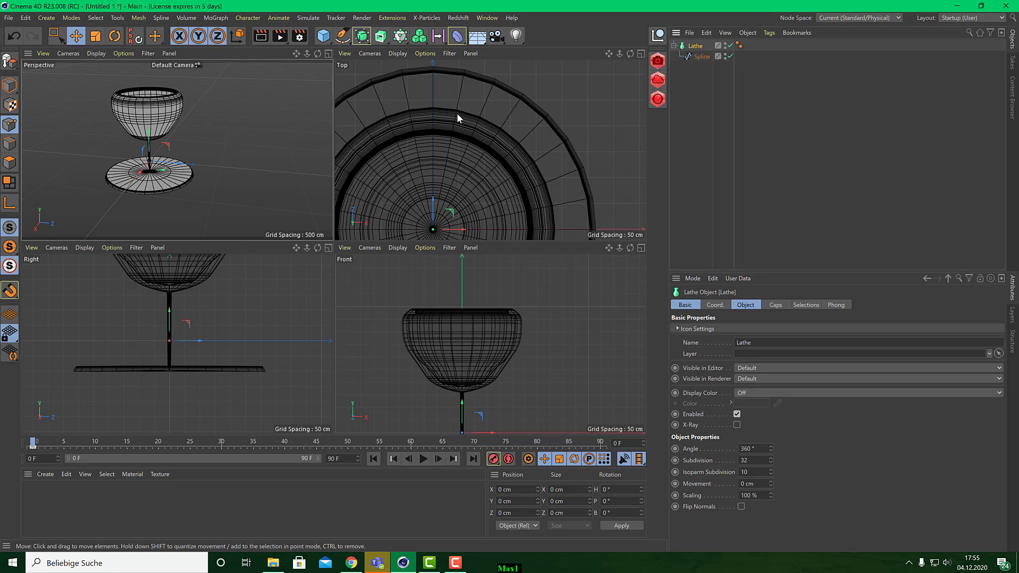
{"action": "middle_click_drag", "start_coordinate": [179, 126], "coordinate": [221, 128], "text": "alt"}
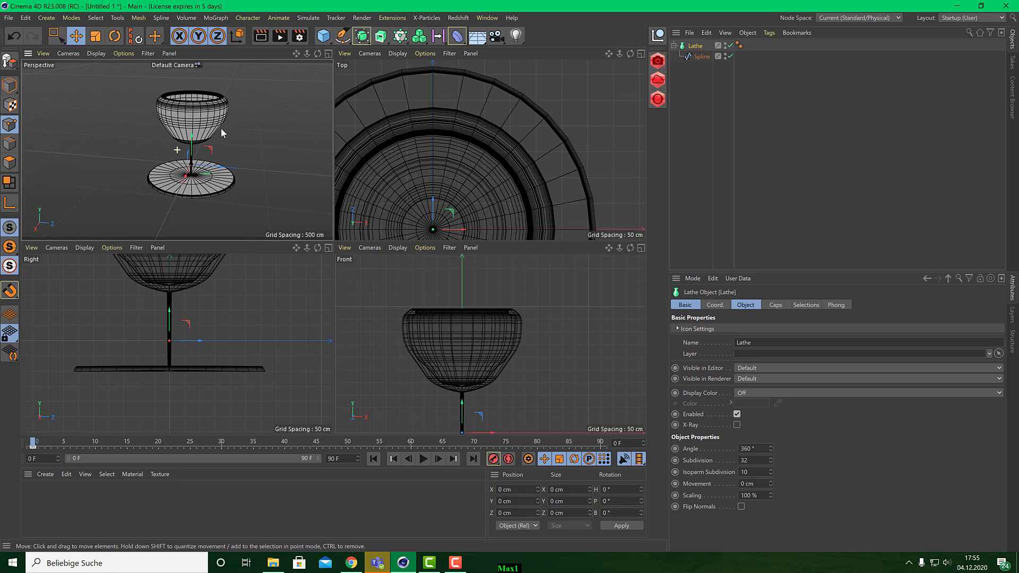
{"action": "mouse_move", "coordinate": [221, 129]}
{"action": "left_mouse_down", "text": "alt"}
{"action": "mouse_move", "coordinate": [230, 150]}
{"action": "mouse_move", "coordinate": [227, 139]}
{"action": "left_mouse_up", "text": "alt"}
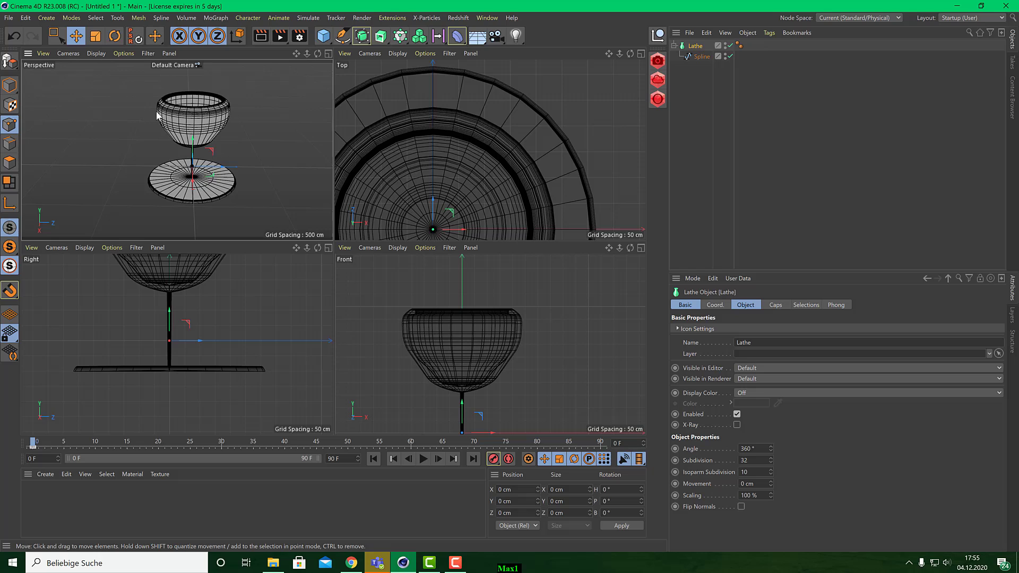
{"action": "left_click", "coordinate": [9, 61]}
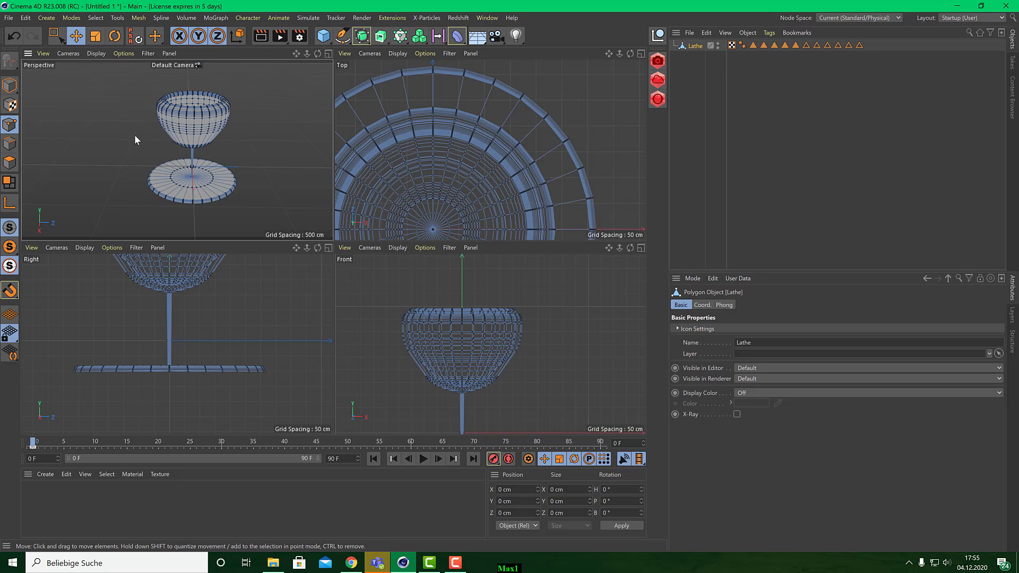
- Try lowering the rectangle-selected bowl polygons of the goblet mesh to about Y 296 cm, and undo the move
{"action": "middle_click_drag", "start_coordinate": [162, 113], "coordinate": [150, 128], "text": "alt"}
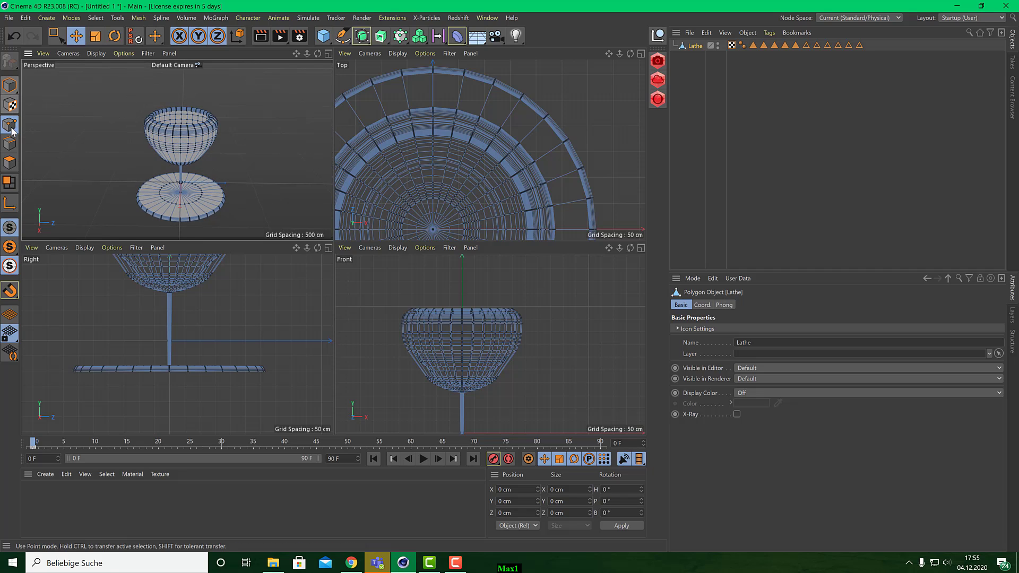
{"action": "left_click", "coordinate": [10, 162]}
{"action": "left_click", "coordinate": [55, 35]}
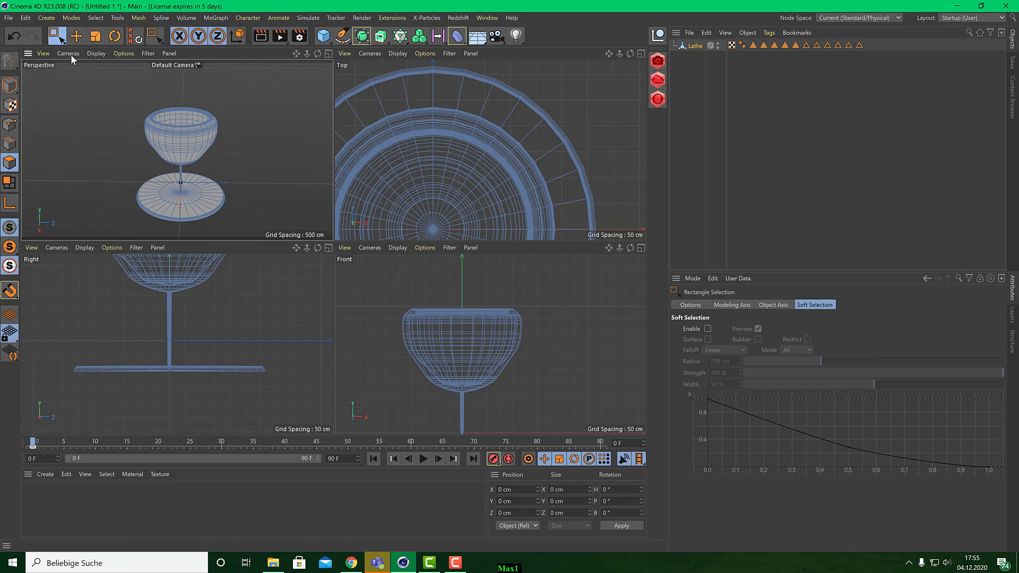
{"action": "left_click_drag", "start_coordinate": [98, 84], "coordinate": [221, 156]}
{"action": "middle_click_drag", "start_coordinate": [220, 101], "coordinate": [224, 72], "text": "alt"}
{"action": "left_click_drag", "start_coordinate": [224, 72], "coordinate": [200, 81], "text": "alt"}
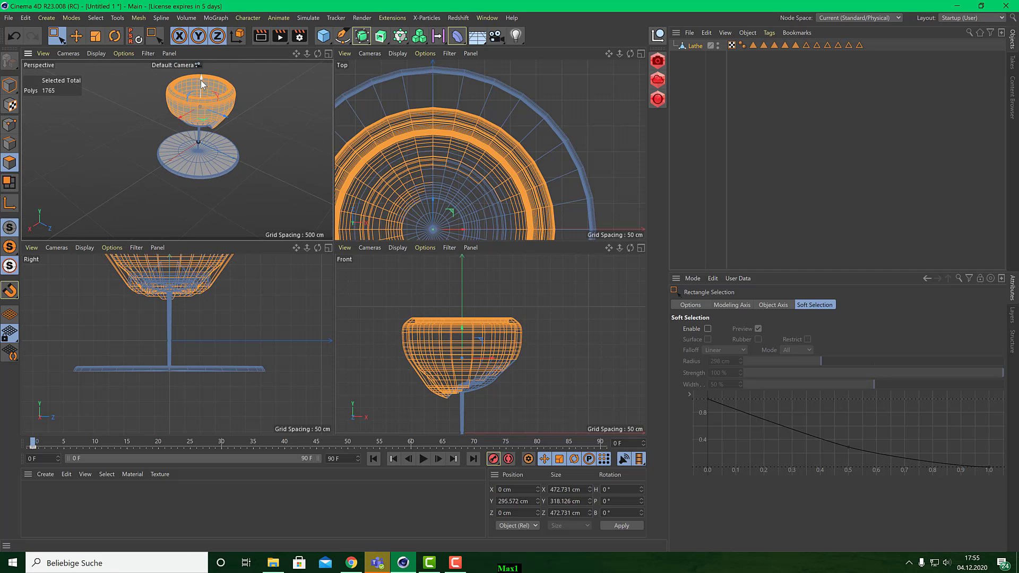
{"action": "key", "text": "ctrl+z"}
{"action": "middle_click_drag", "start_coordinate": [292, 122], "coordinate": [261, 160], "text": "alt"}
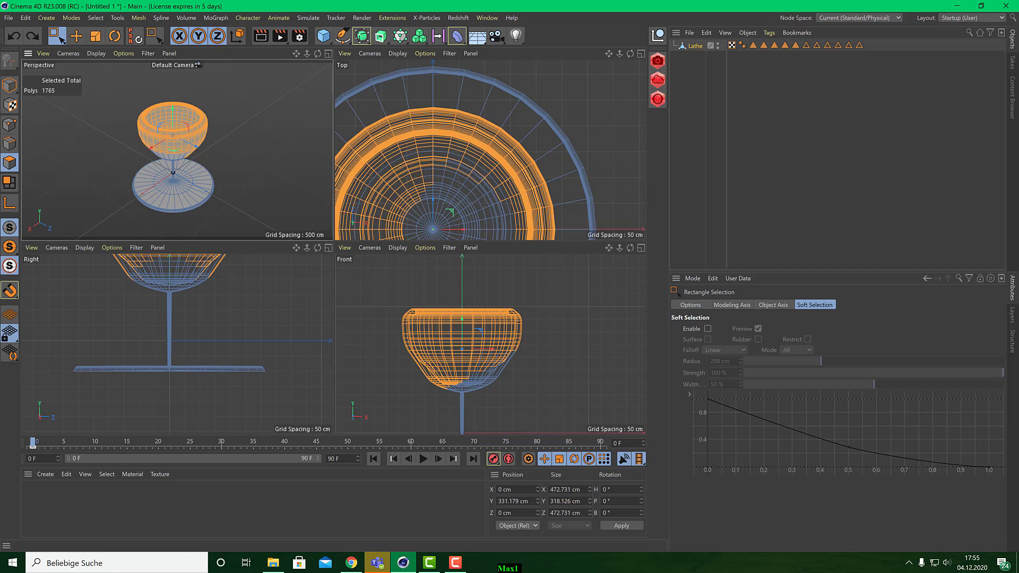
- Return to whole-object editing, add an Atom Array generator and make the Lathe goblet its child
{"action": "left_click", "coordinate": [9, 84]}
{"action": "left_click", "coordinate": [68, 94]}
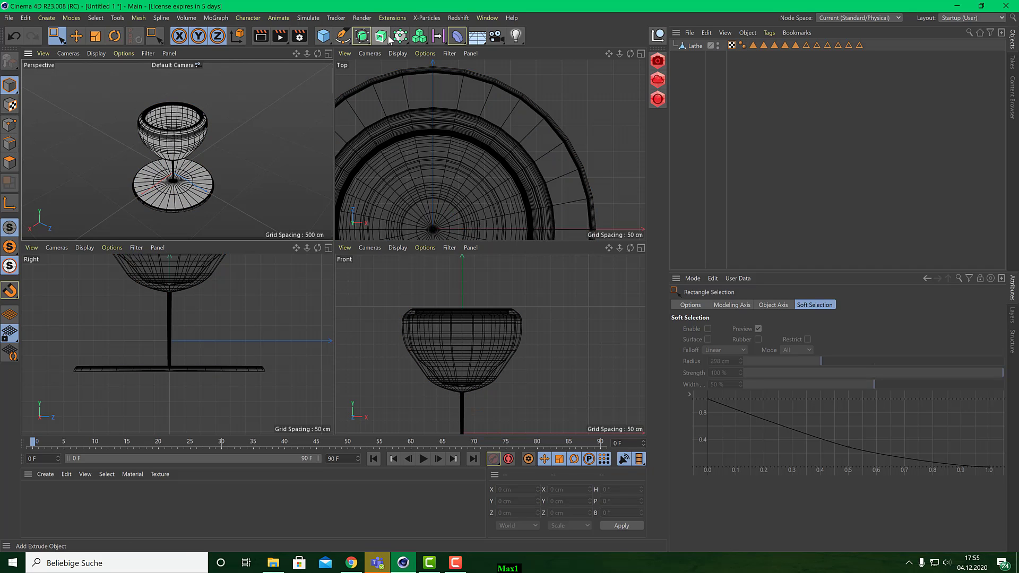
{"action": "left_click", "coordinate": [362, 36]}
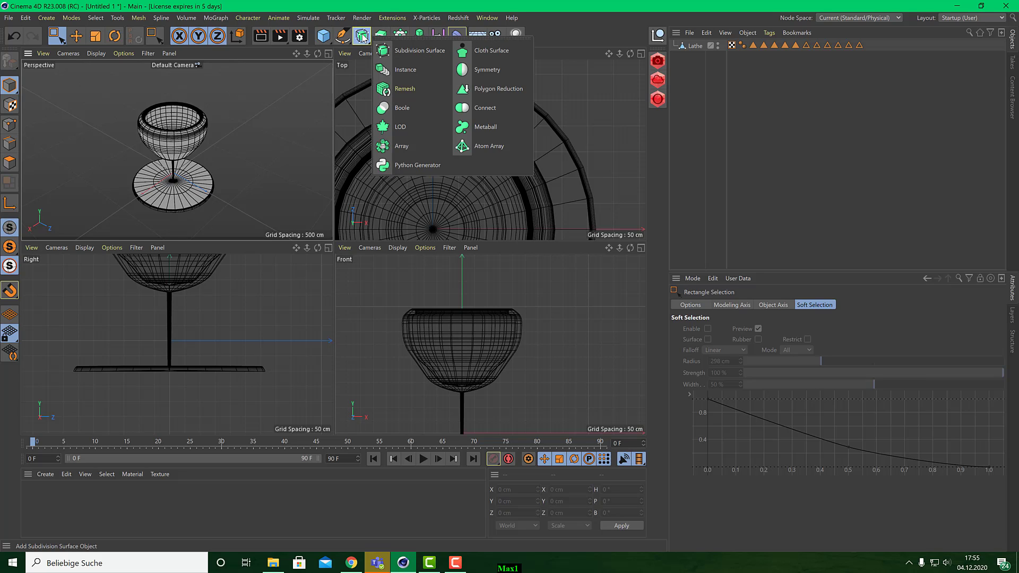
{"action": "left_click", "coordinate": [404, 36]}
{"action": "left_click", "coordinate": [403, 36]}
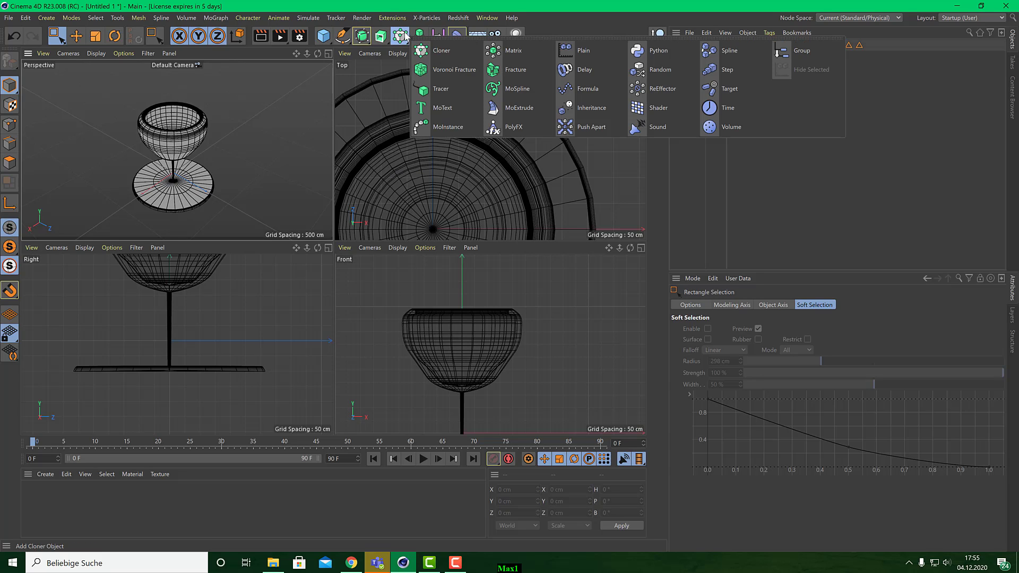
{"action": "left_click", "coordinate": [366, 40]}
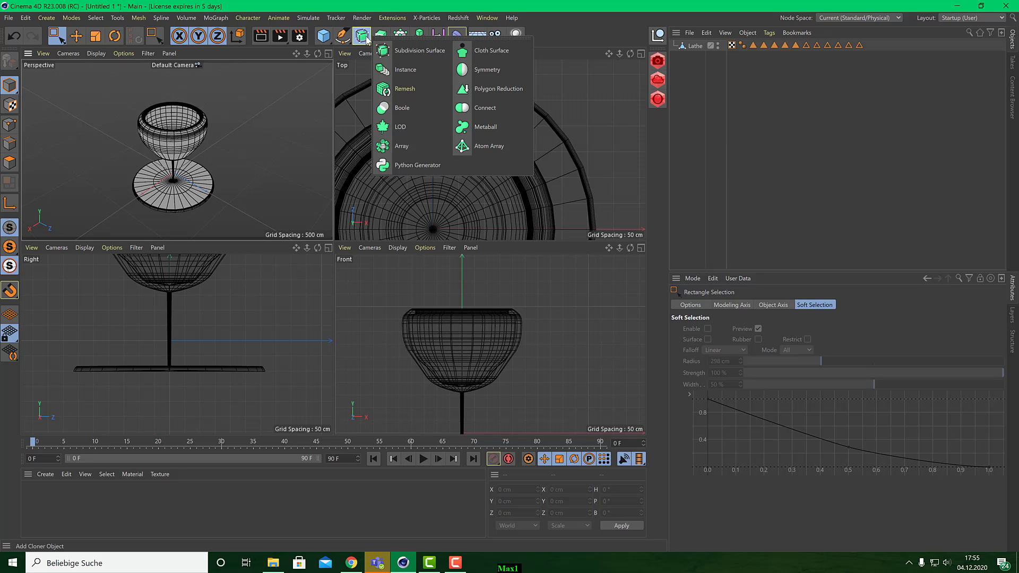
{"action": "left_click", "coordinate": [489, 146]}
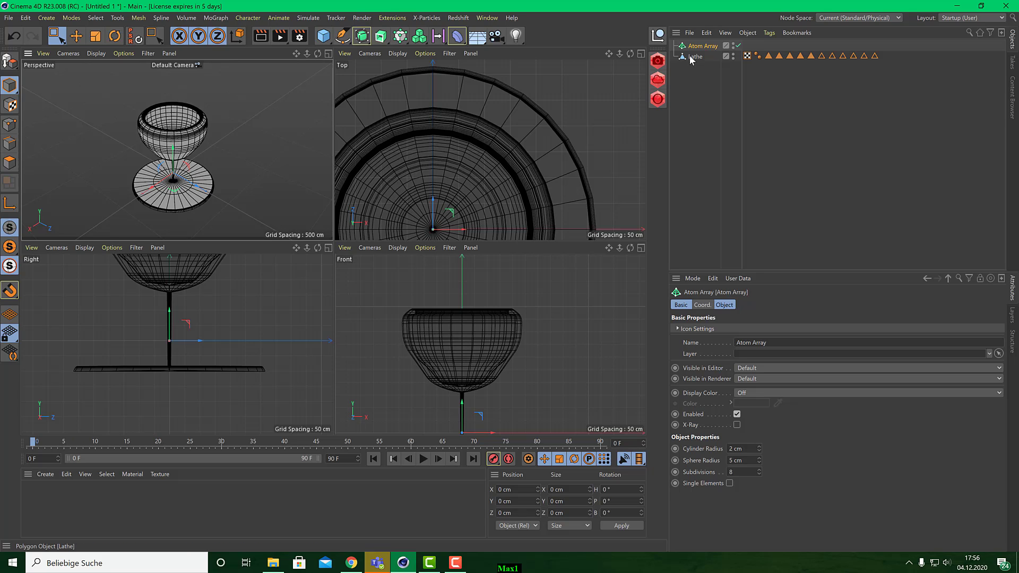
{"action": "left_click_drag", "start_coordinate": [695, 57], "coordinate": [704, 47]}
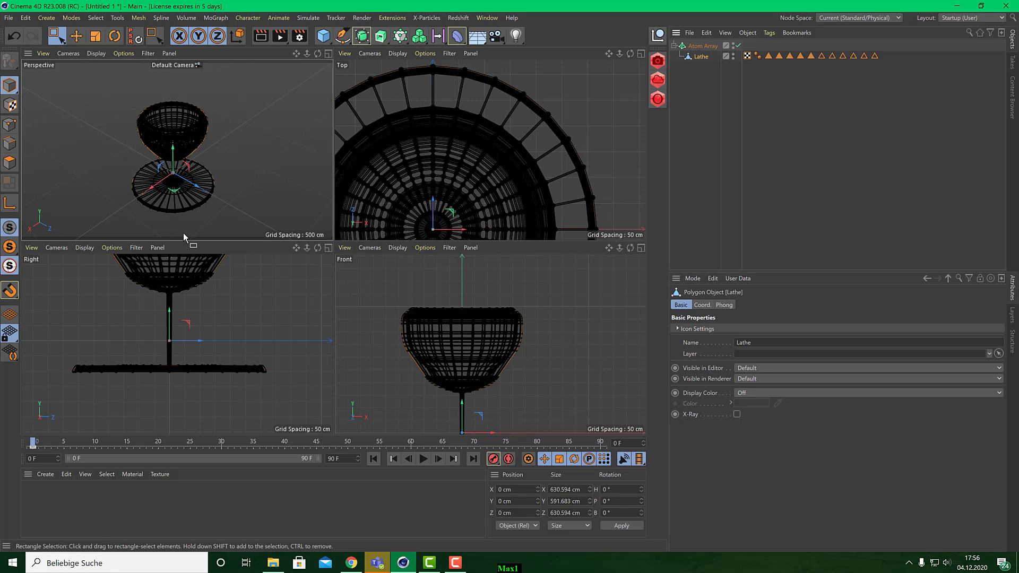
- Set the Atom Array's cylinder radius to 1.8 cm, sphere radius to 5.04 cm and subdivisions to 6
{"action": "middle_click", "coordinate": [221, 155]}
{"action": "scroll", "coordinate": [281, 228], "scroll_direction": "up", "scroll_amount": 6}
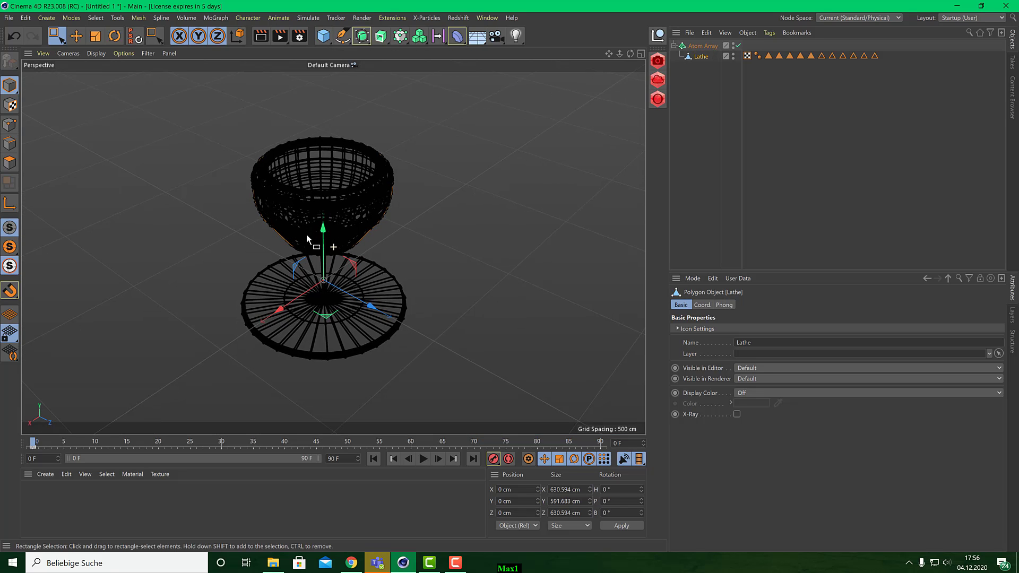
{"action": "left_click_drag", "start_coordinate": [320, 217], "coordinate": [229, 173], "text": "alt"}
{"action": "middle_click_drag", "start_coordinate": [328, 195], "coordinate": [187, 179], "text": "alt"}
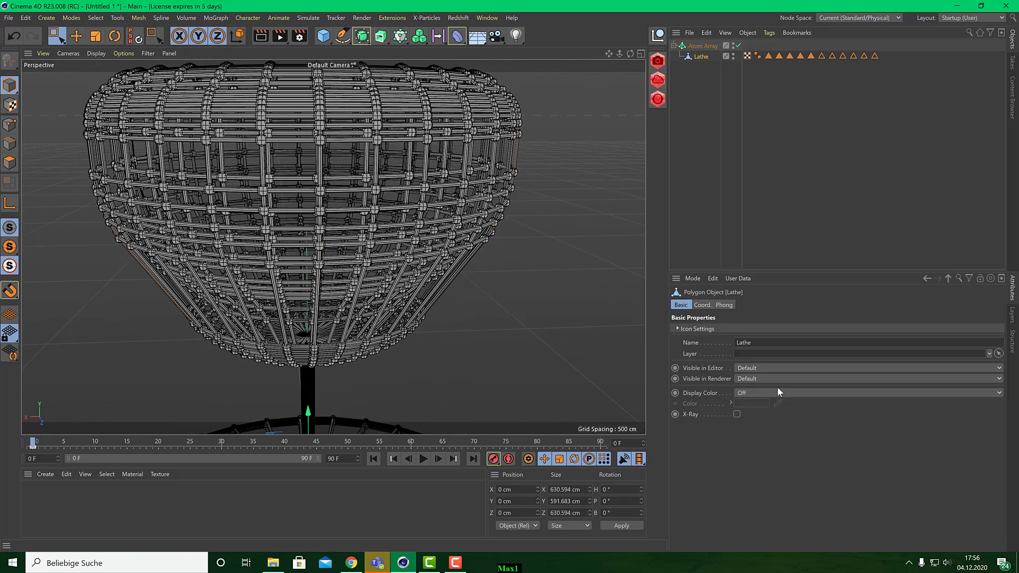
{"action": "left_click", "coordinate": [702, 45]}
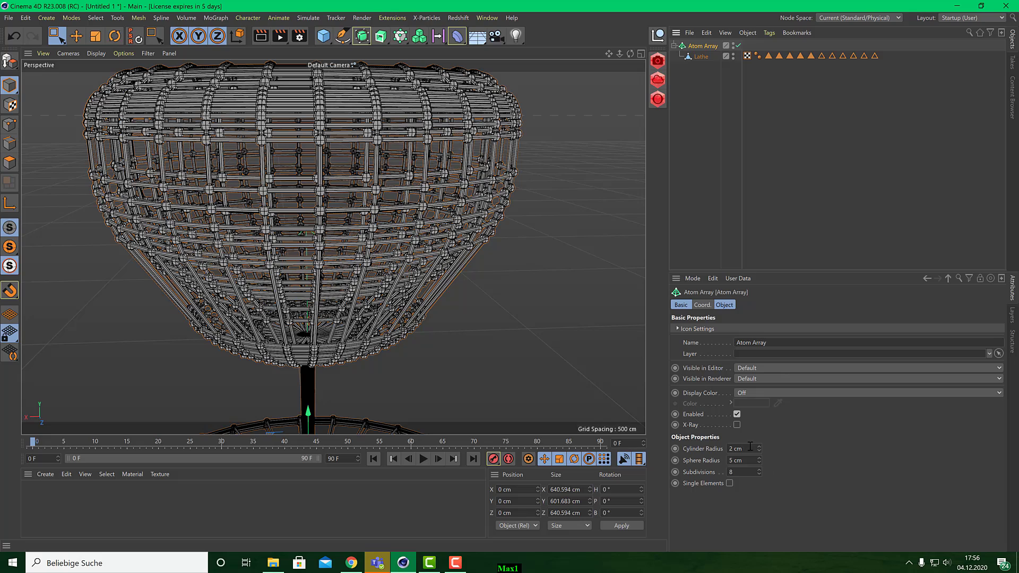
{"action": "left_click_drag", "start_coordinate": [758, 450], "coordinate": [761, 473]}
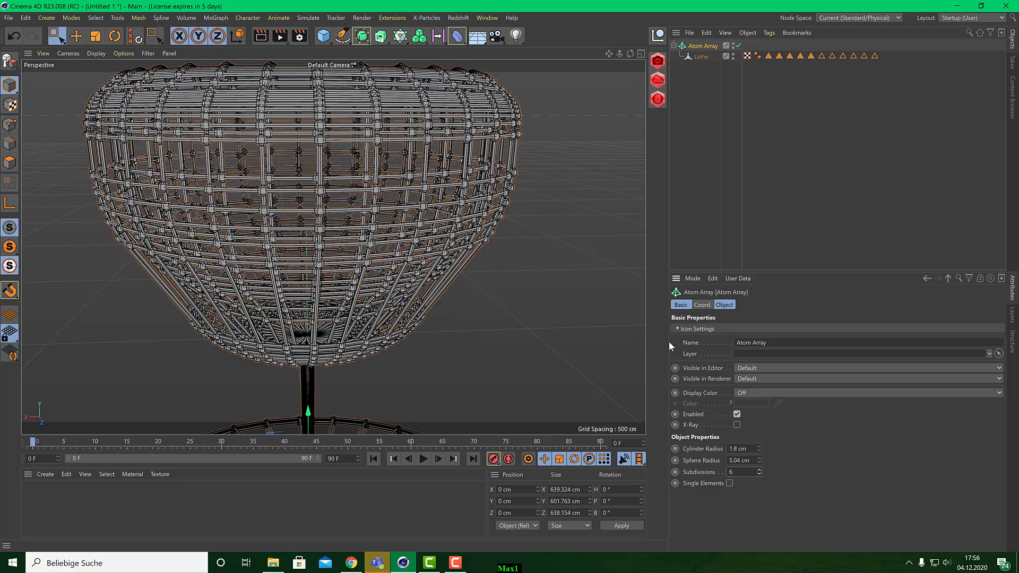
- Duplicate the Lathe mesh and keep the copy at the top level, outside the Atom Array
{"action": "left_click_drag", "start_coordinate": [501, 132], "coordinate": [317, 202], "text": "alt"}
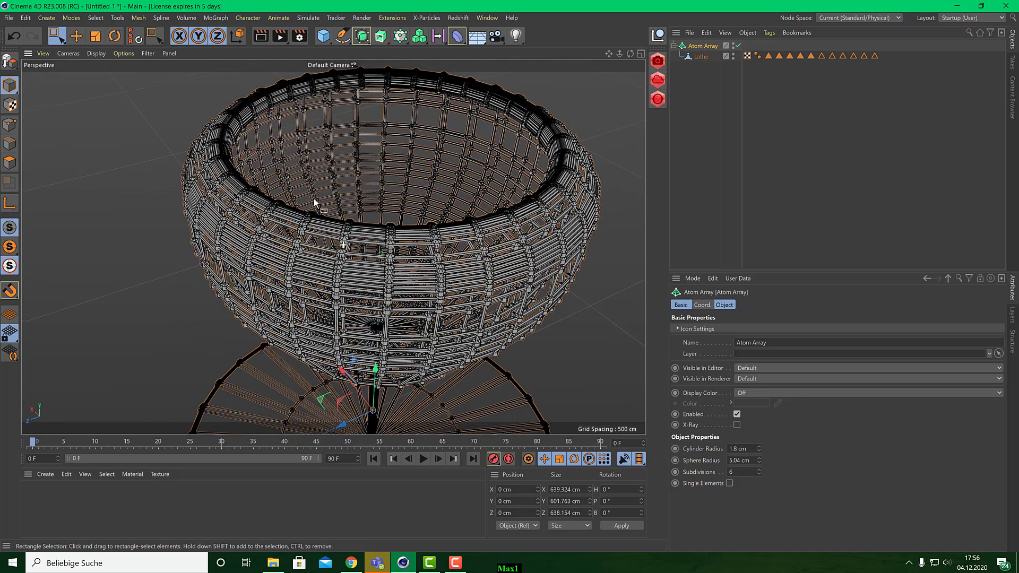
{"action": "left_click", "coordinate": [701, 57]}
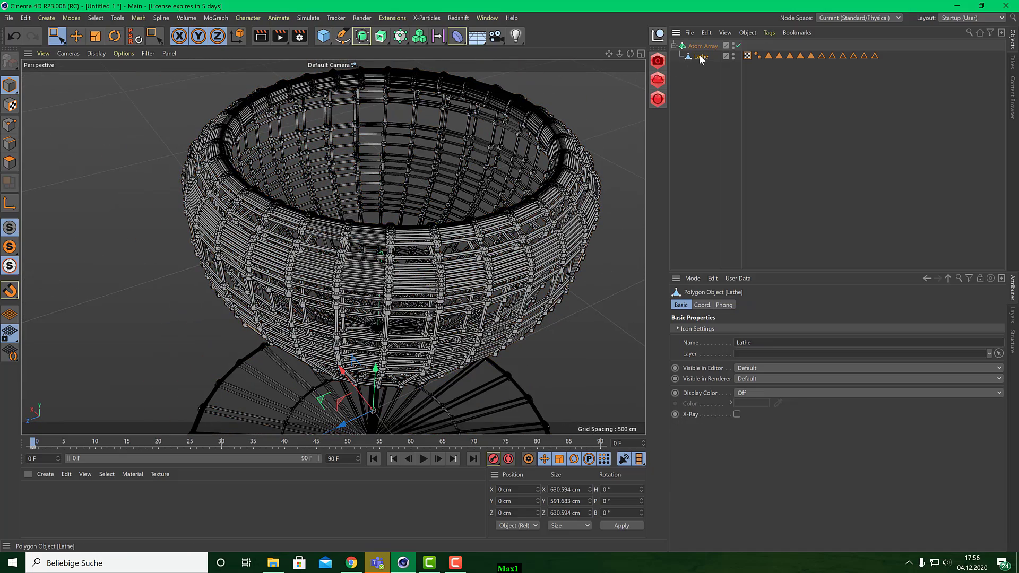
{"action": "key", "text": "ctrl+c"}
{"action": "key", "text": "ctrl+v"}
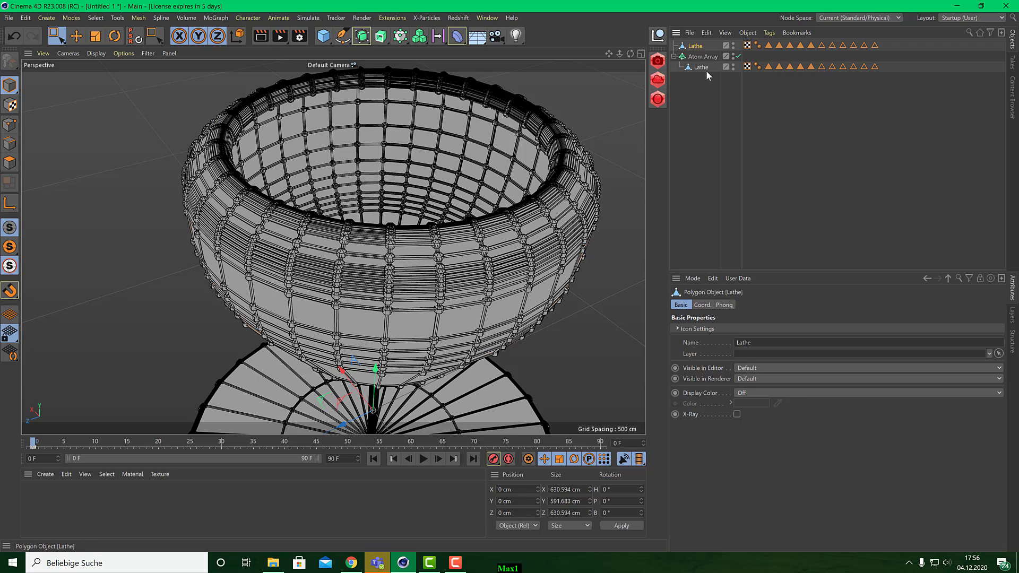
{"action": "left_click_drag", "start_coordinate": [696, 48], "coordinate": [696, 46]}
- Enable X-Ray display for the duplicated Lathe mesh outside the Atom Array
{"action": "middle_click_drag", "start_coordinate": [349, 257], "coordinate": [307, 140], "text": "alt"}
{"action": "scroll", "coordinate": [314, 196], "scroll_direction": "down", "scroll_amount": 1}
{"action": "middle_click_drag", "start_coordinate": [314, 196], "coordinate": [305, 166], "text": "alt"}
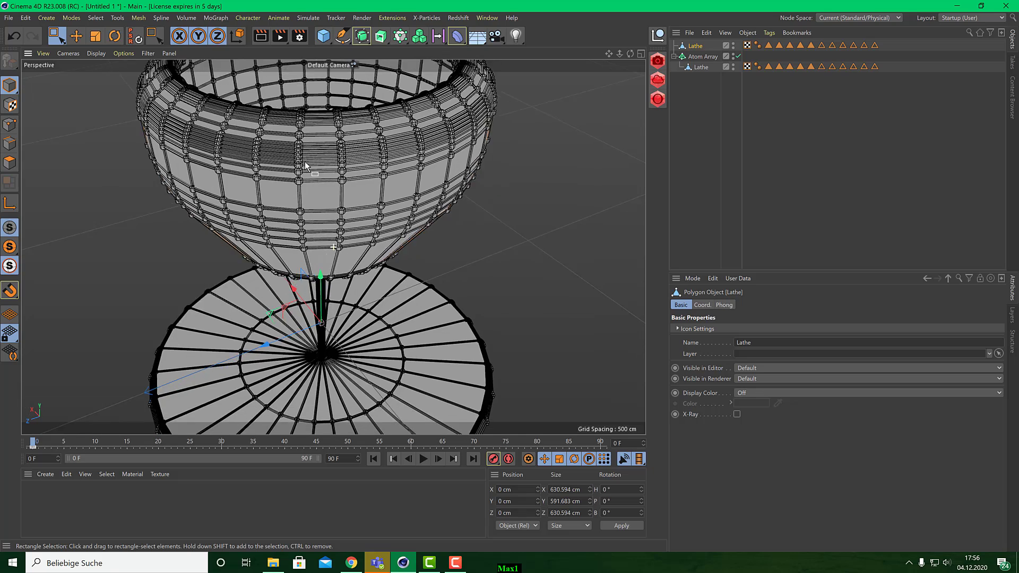
{"action": "left_click_drag", "start_coordinate": [306, 165], "coordinate": [237, 129], "text": "alt"}
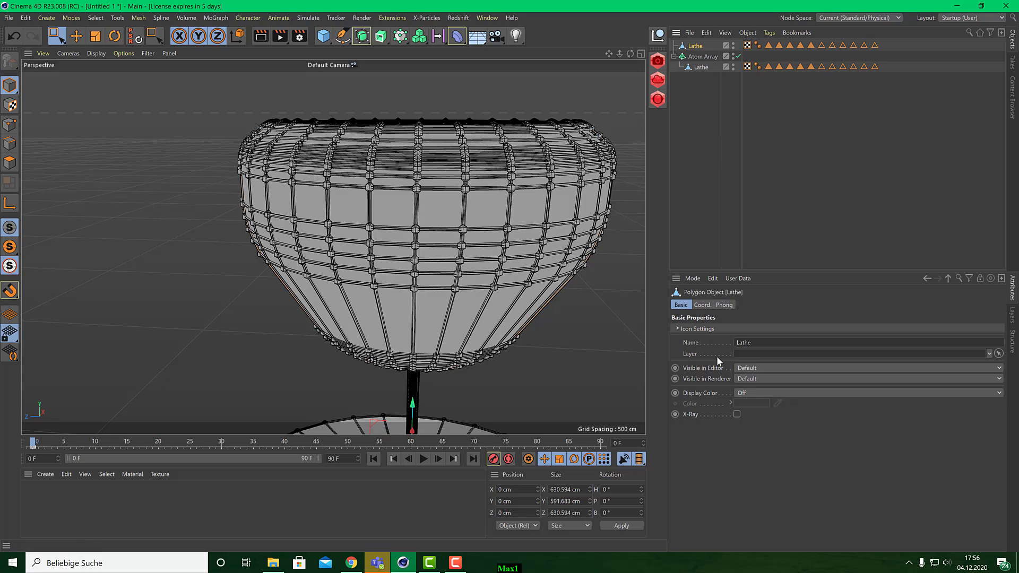
{"action": "left_click", "coordinate": [736, 414]}
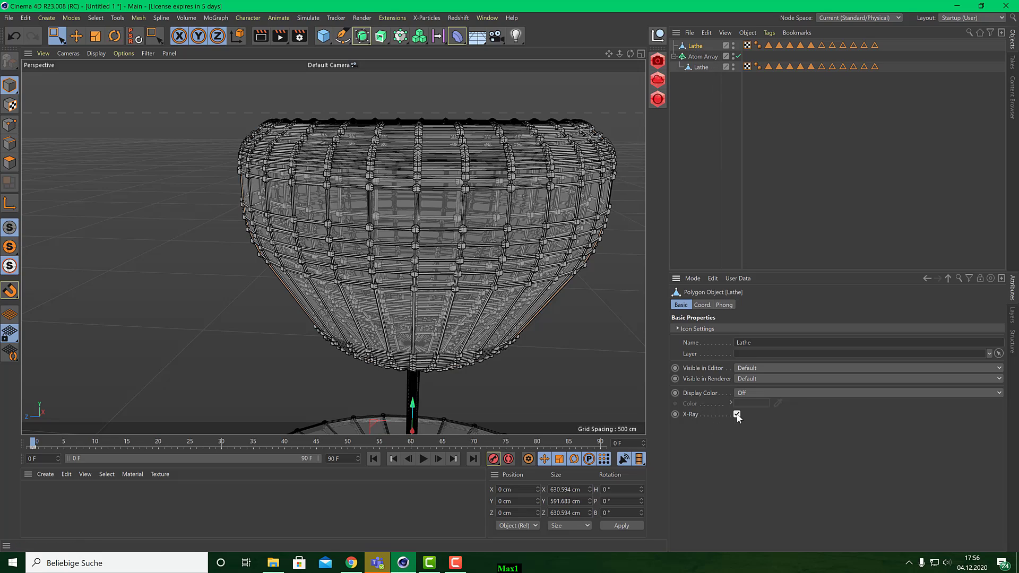
{"action": "left_click_drag", "start_coordinate": [485, 236], "coordinate": [457, 228], "text": "alt"}
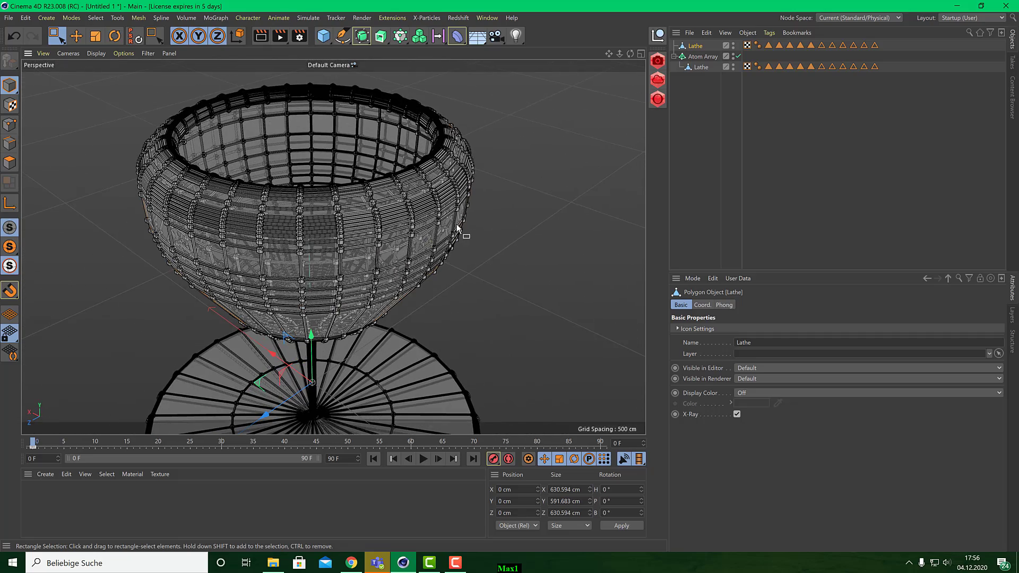